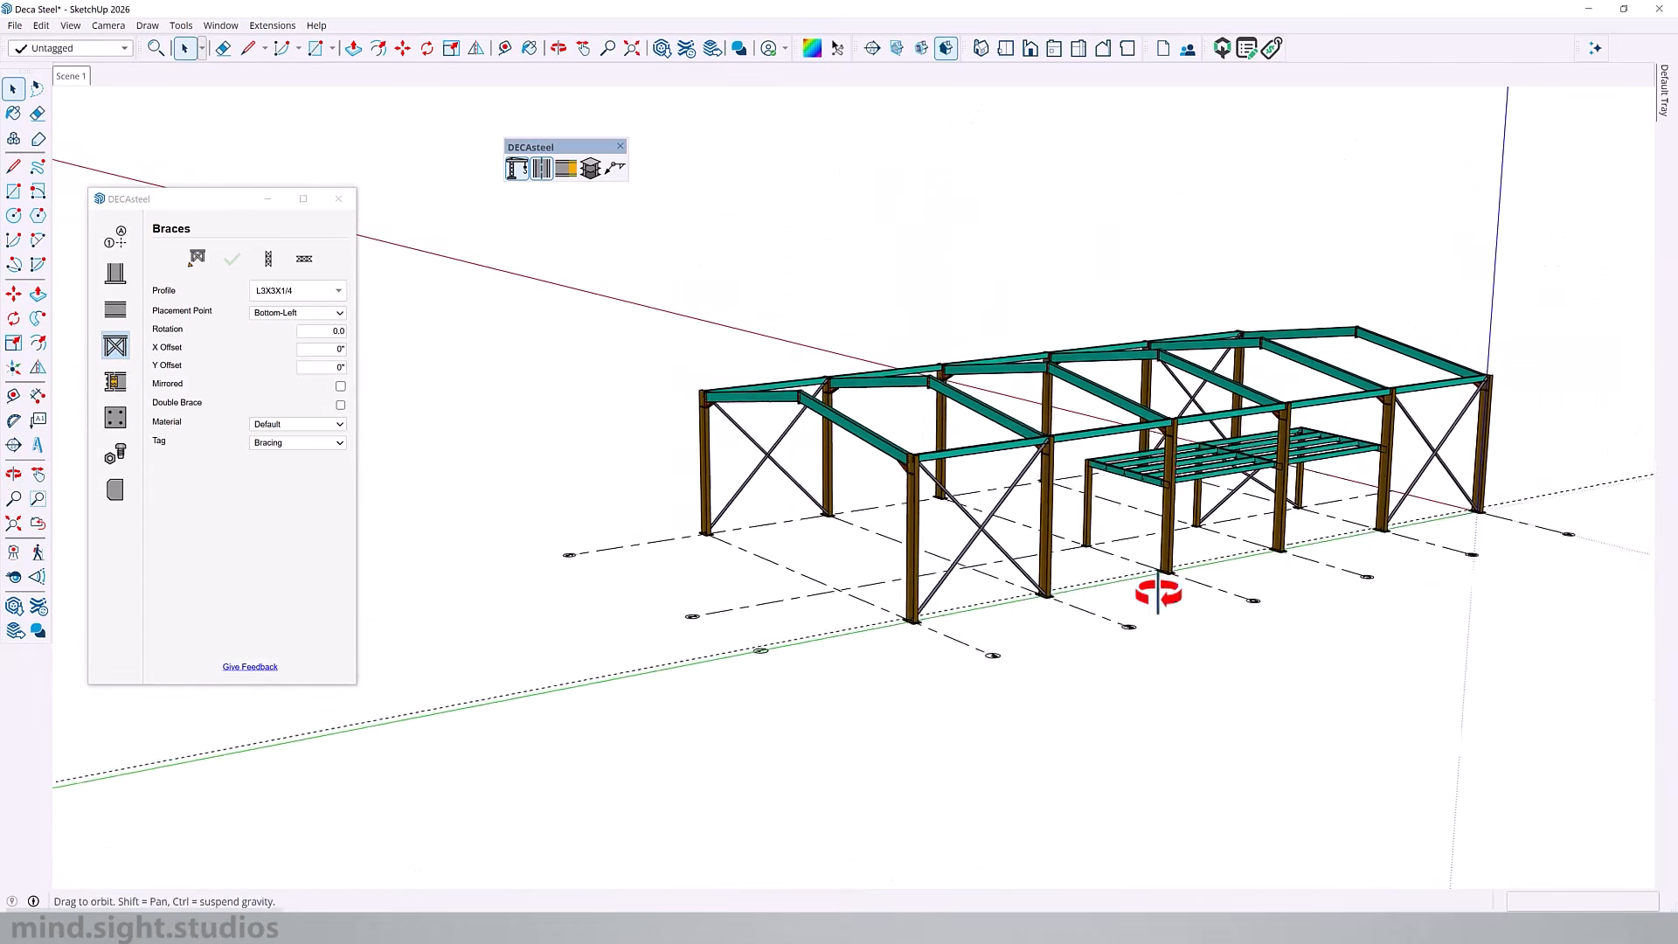
middle_click_drag(1157, 591, 813, 407)
scroll(817, 419, "up", 5)
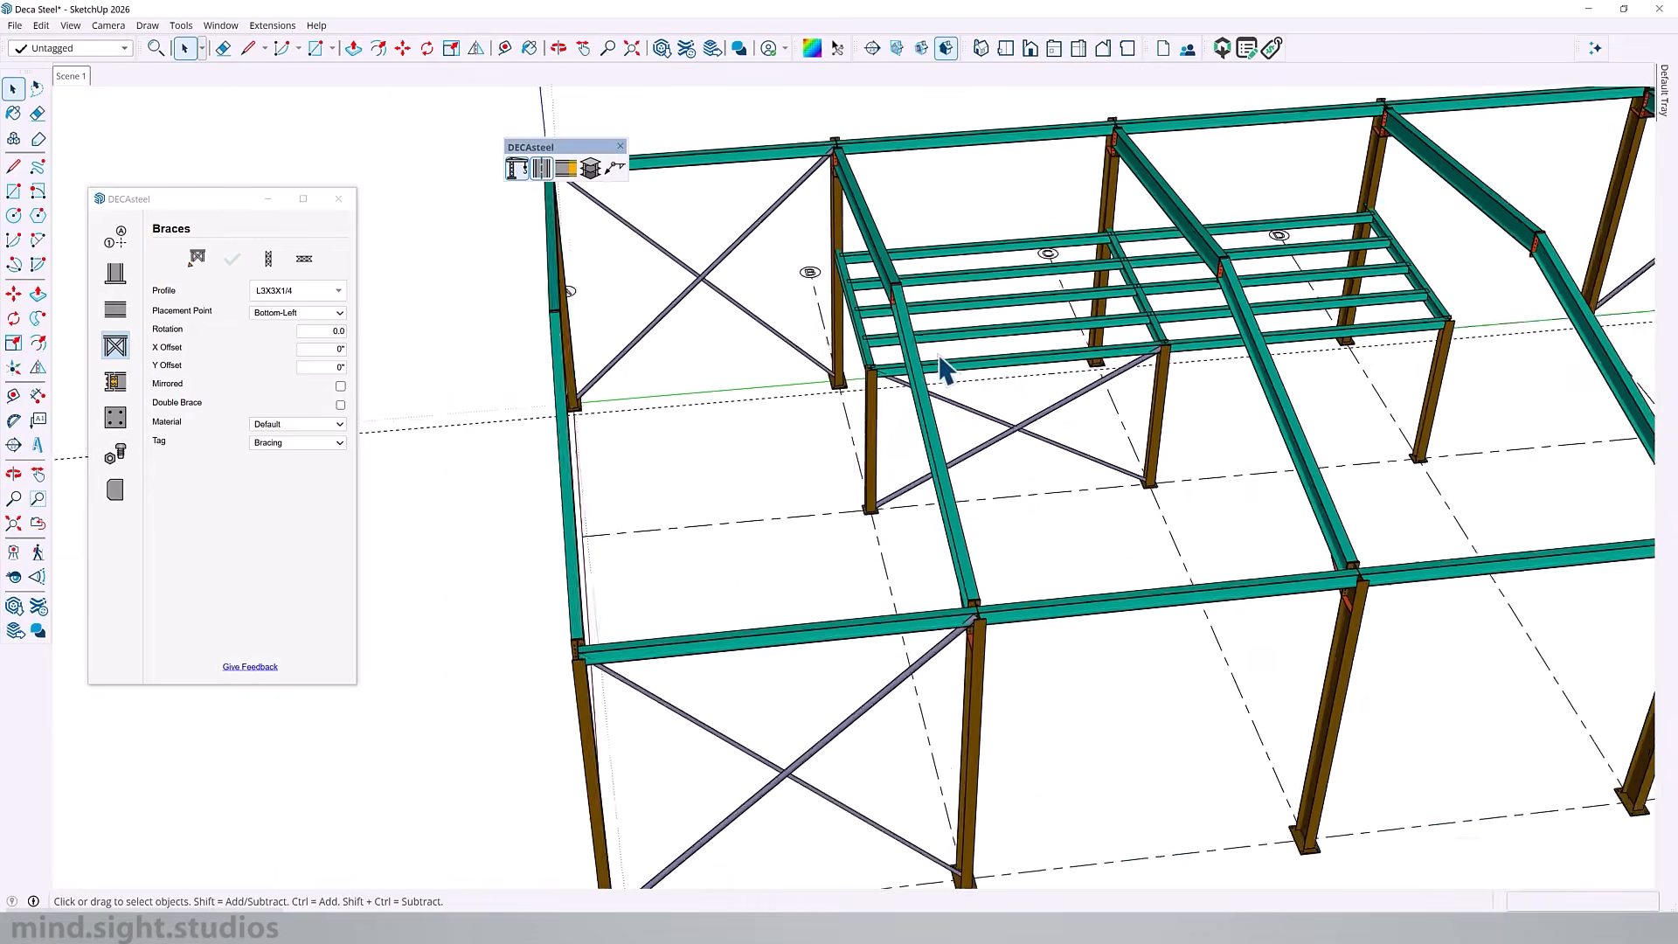
mouse_move(936, 367)
middle_mouse_down()
mouse_move(1378, 405)
mouse_move(1112, 438)
middle_mouse_up()
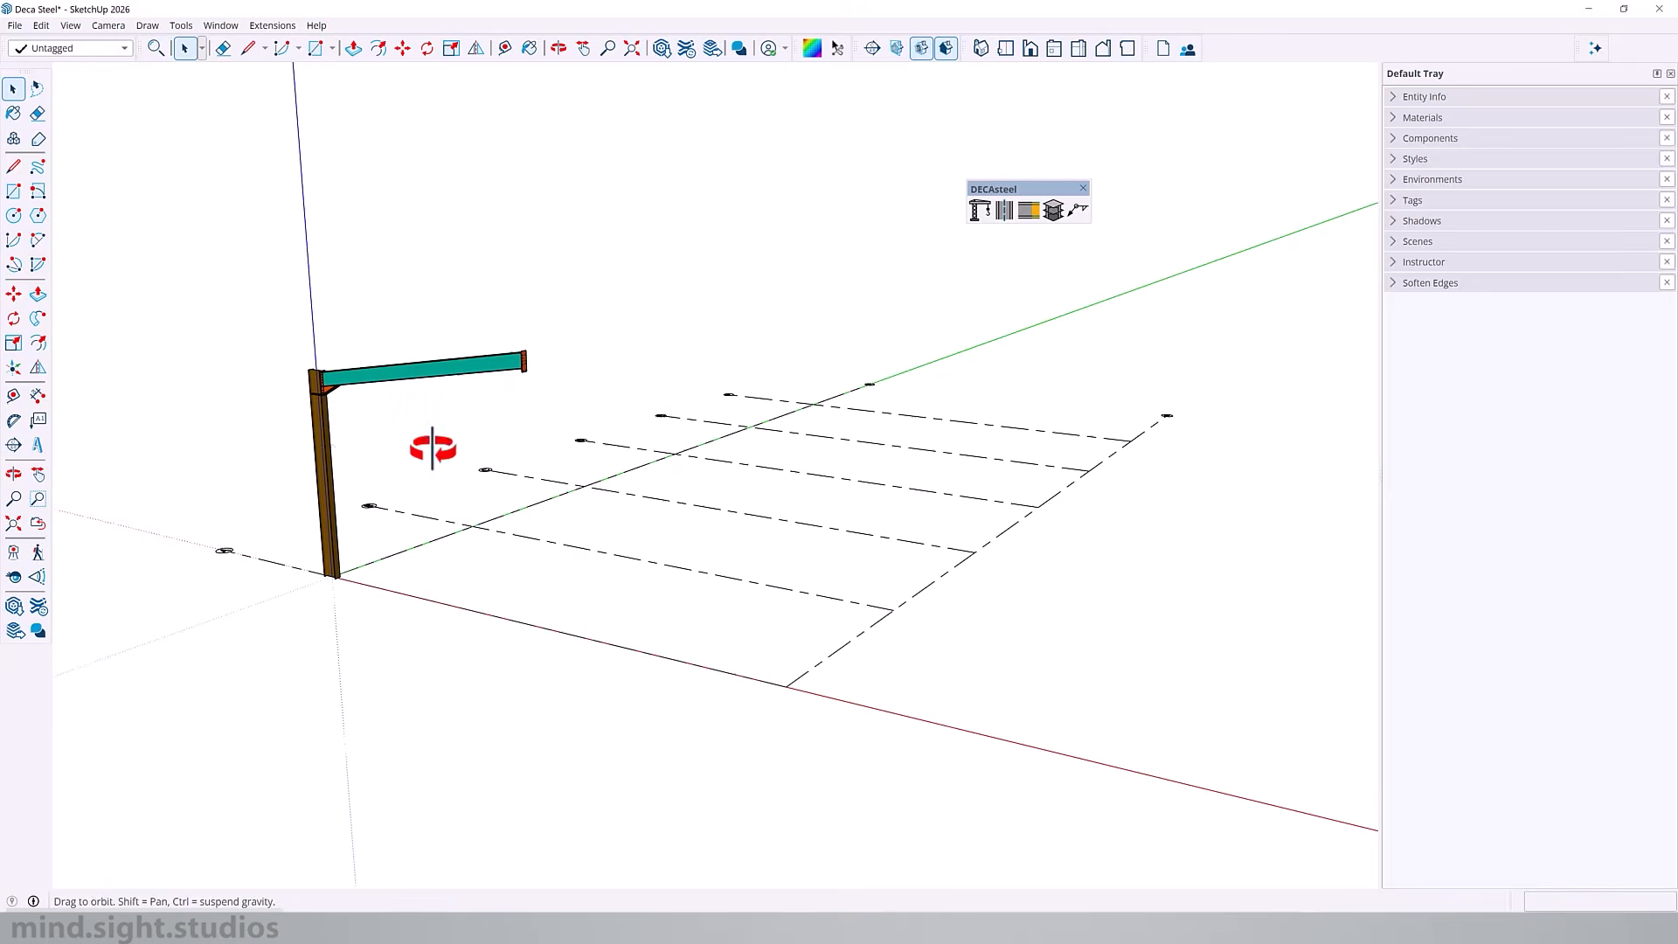
- Select all the grid line groups at the base of the frame and lock them
mouse_move(435, 442)
left_mouse_down()
mouse_move(865, 449)
mouse_move(1176, 404)
left_mouse_up()
middle_click(1176, 402)
scroll(1165, 399, "down", 4)
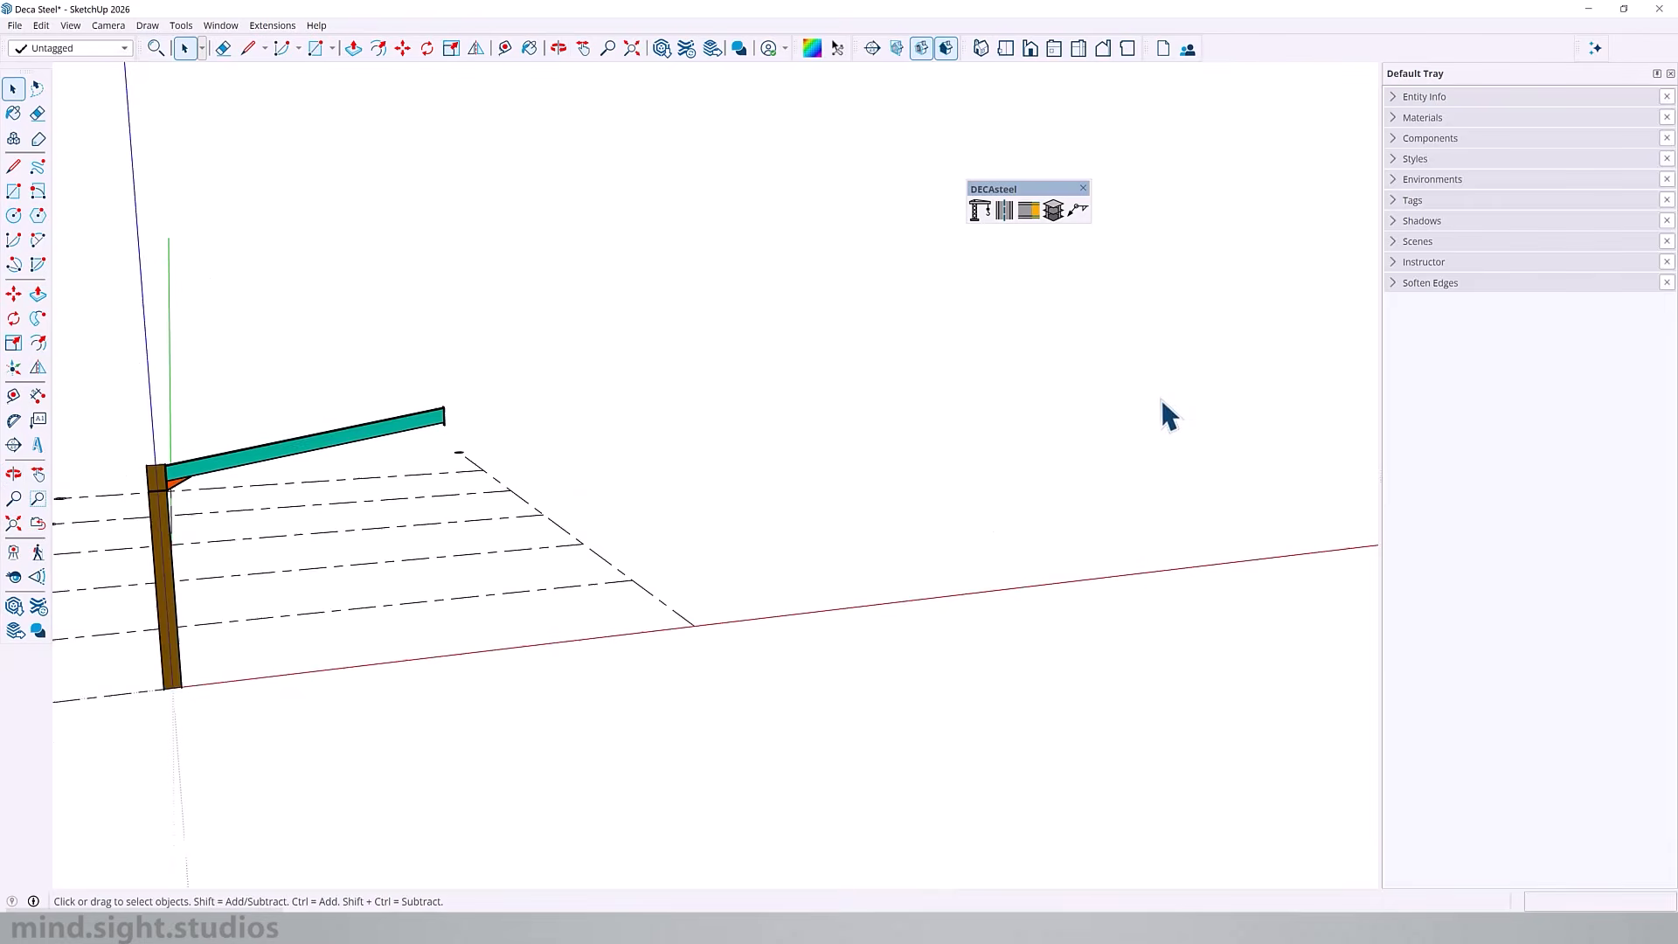
scroll(515, 491, "up", 5)
middle_click_drag(511, 505, 337, 504)
left_click_drag(318, 490, 1094, 715)
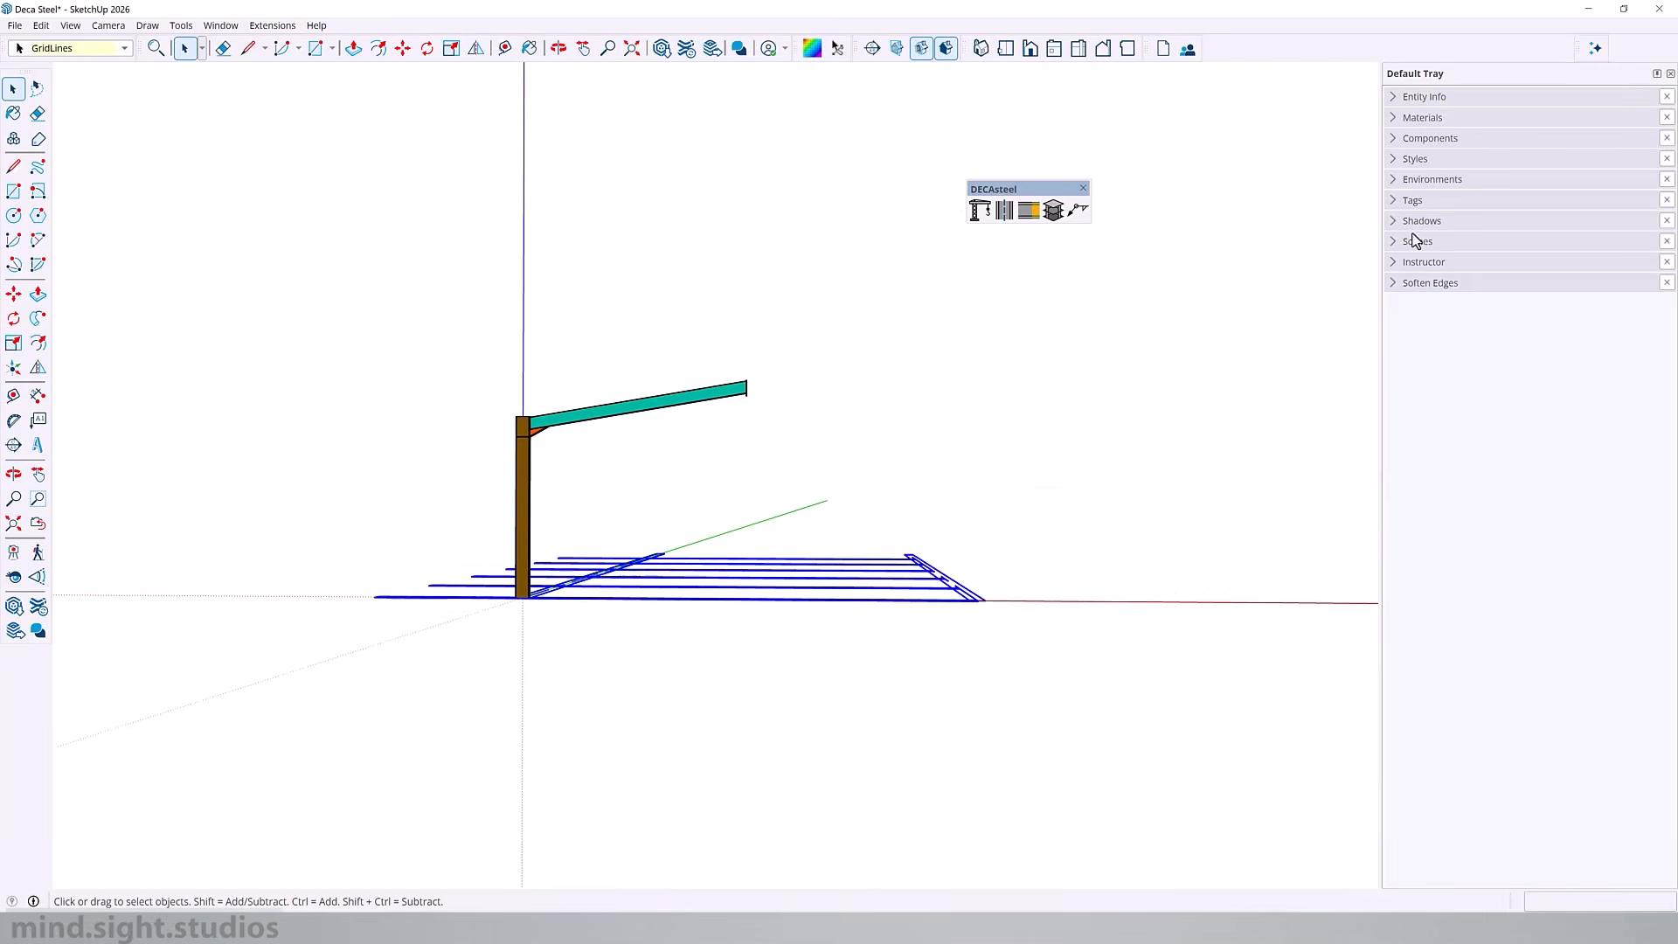
left_click(1455, 100)
left_click(1506, 215)
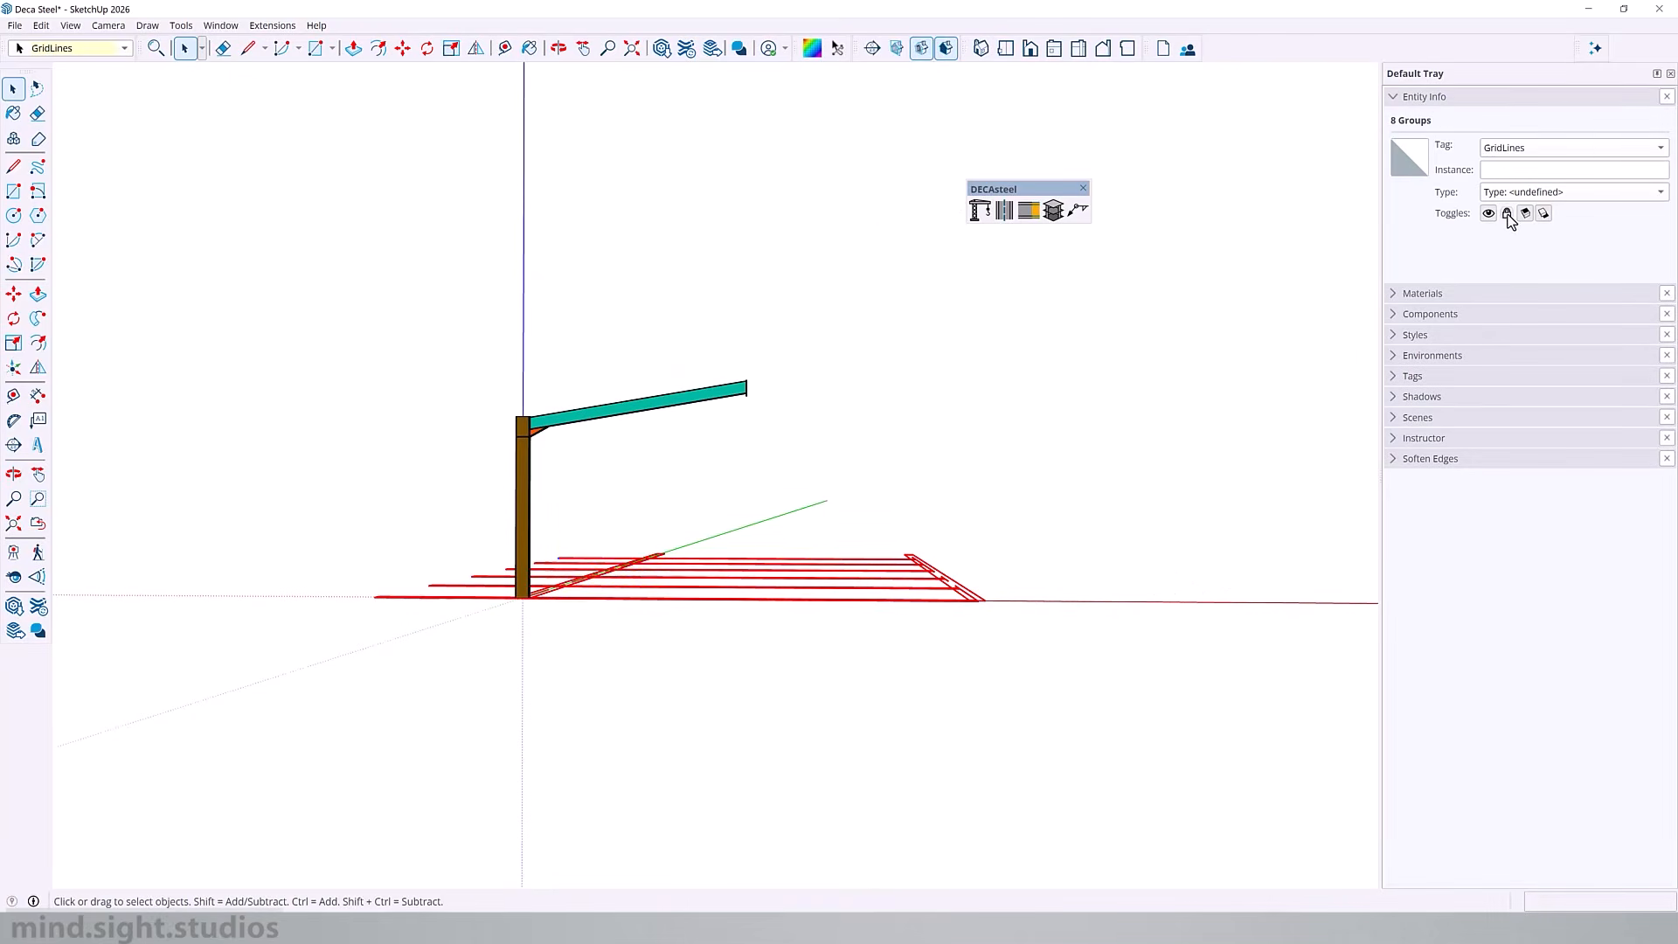
middle_click_drag(477, 637, 700, 666)
key("m")
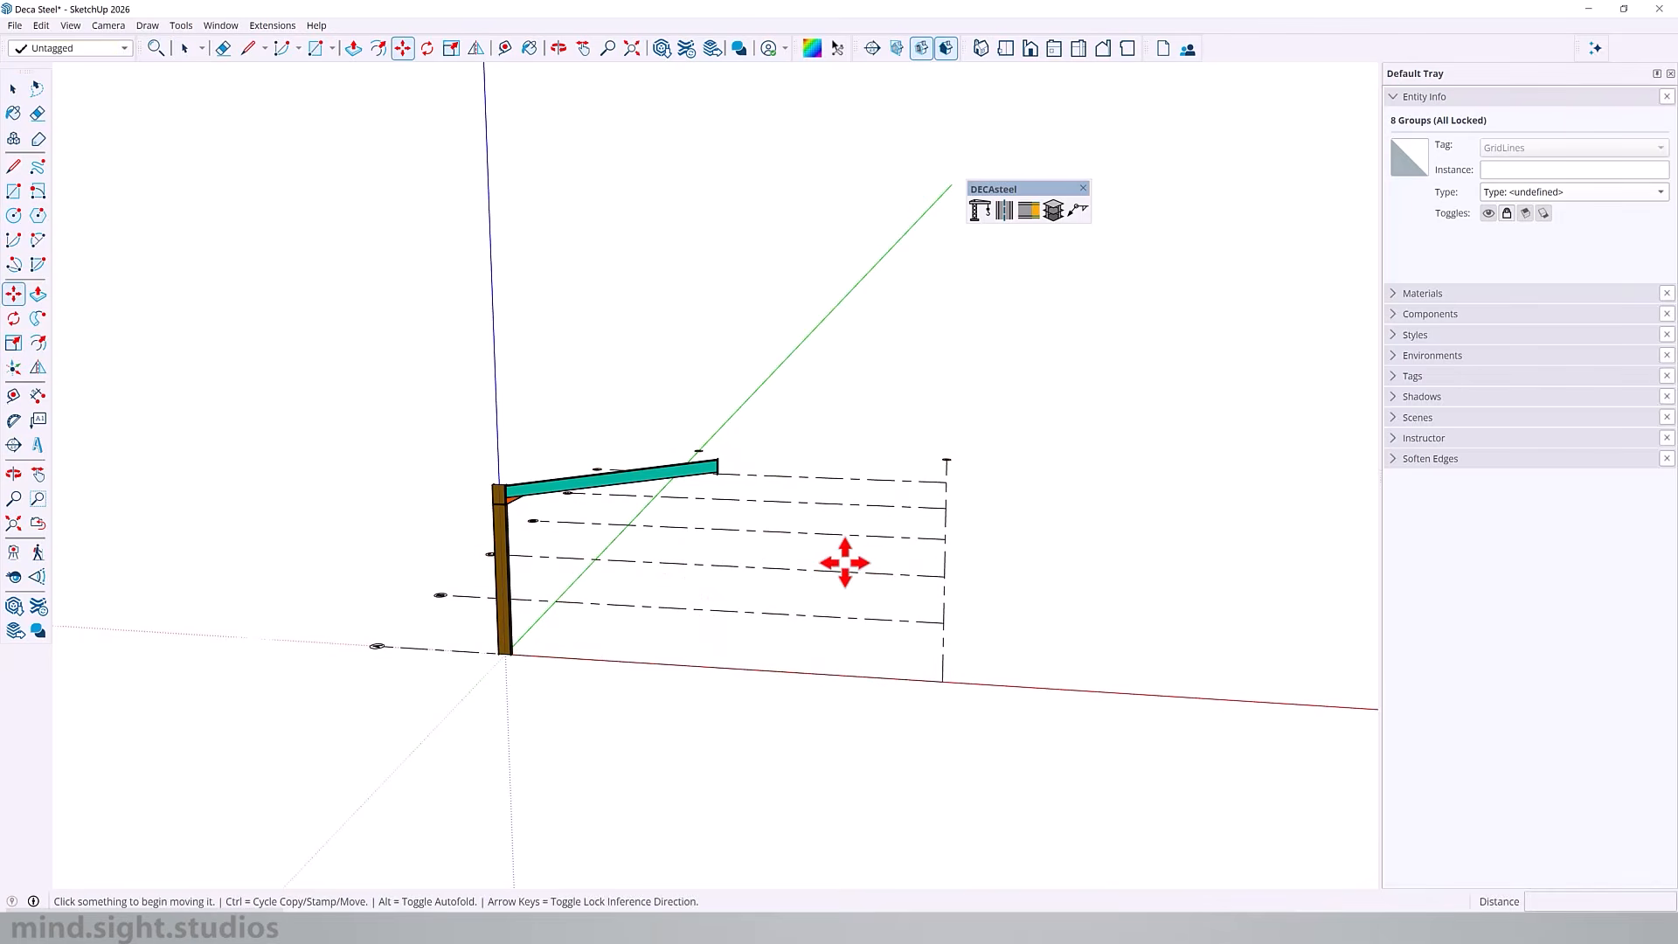
key("space")
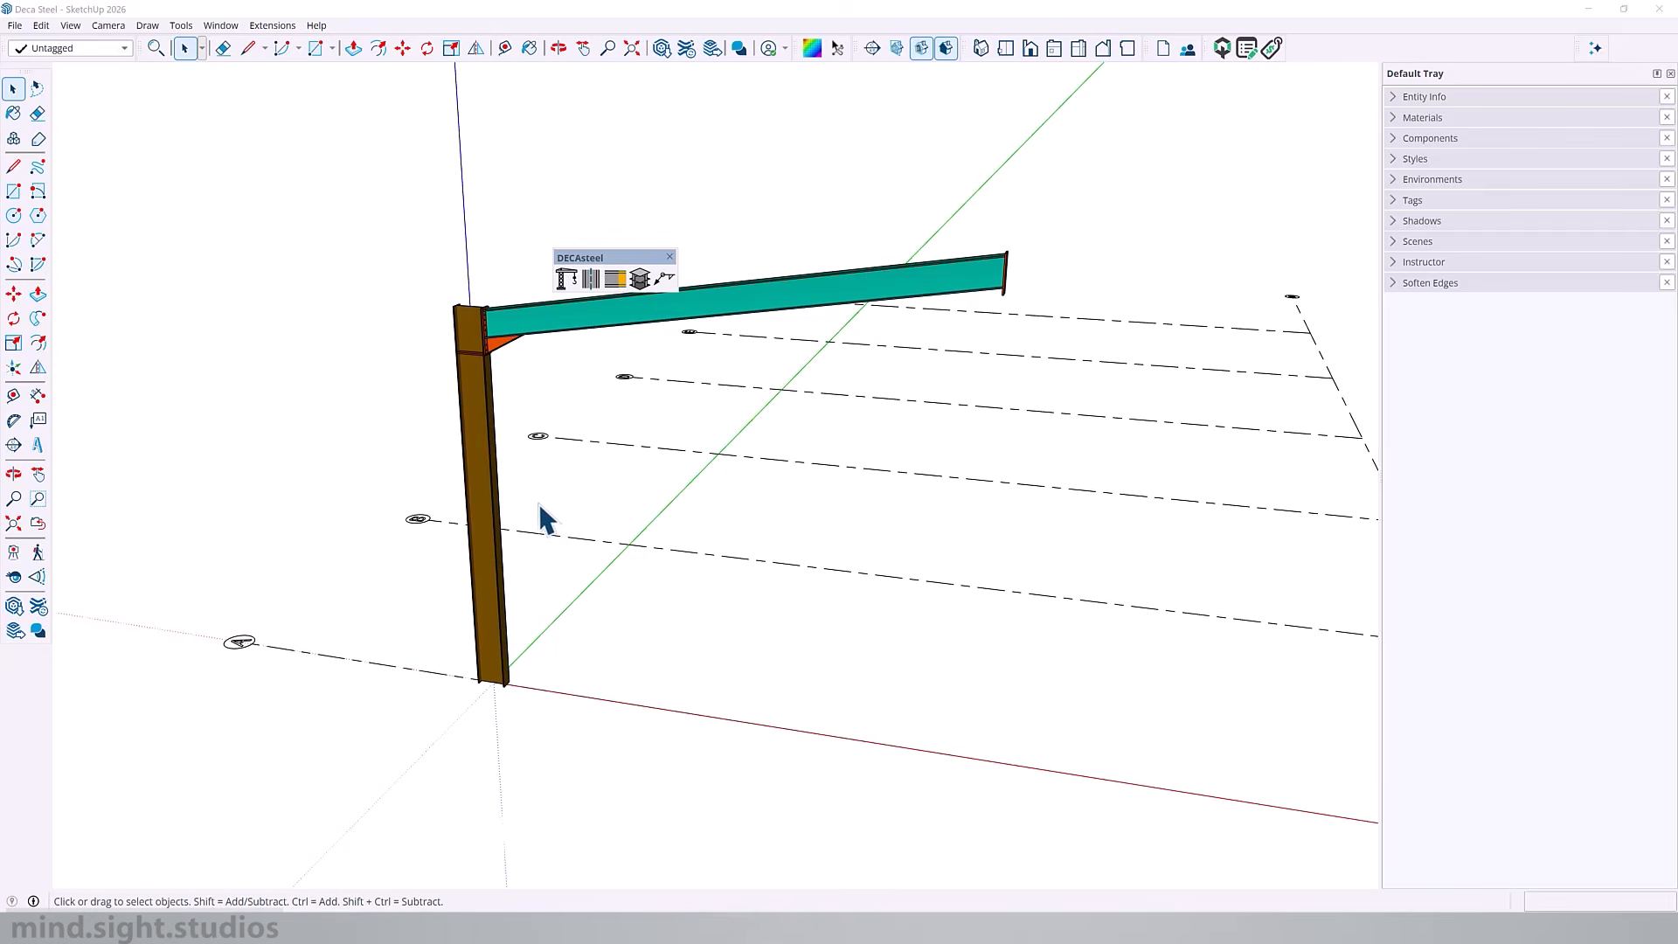
- Create a new DECAsteel baseplate named BP-1
scroll(487, 600, "up", 5)
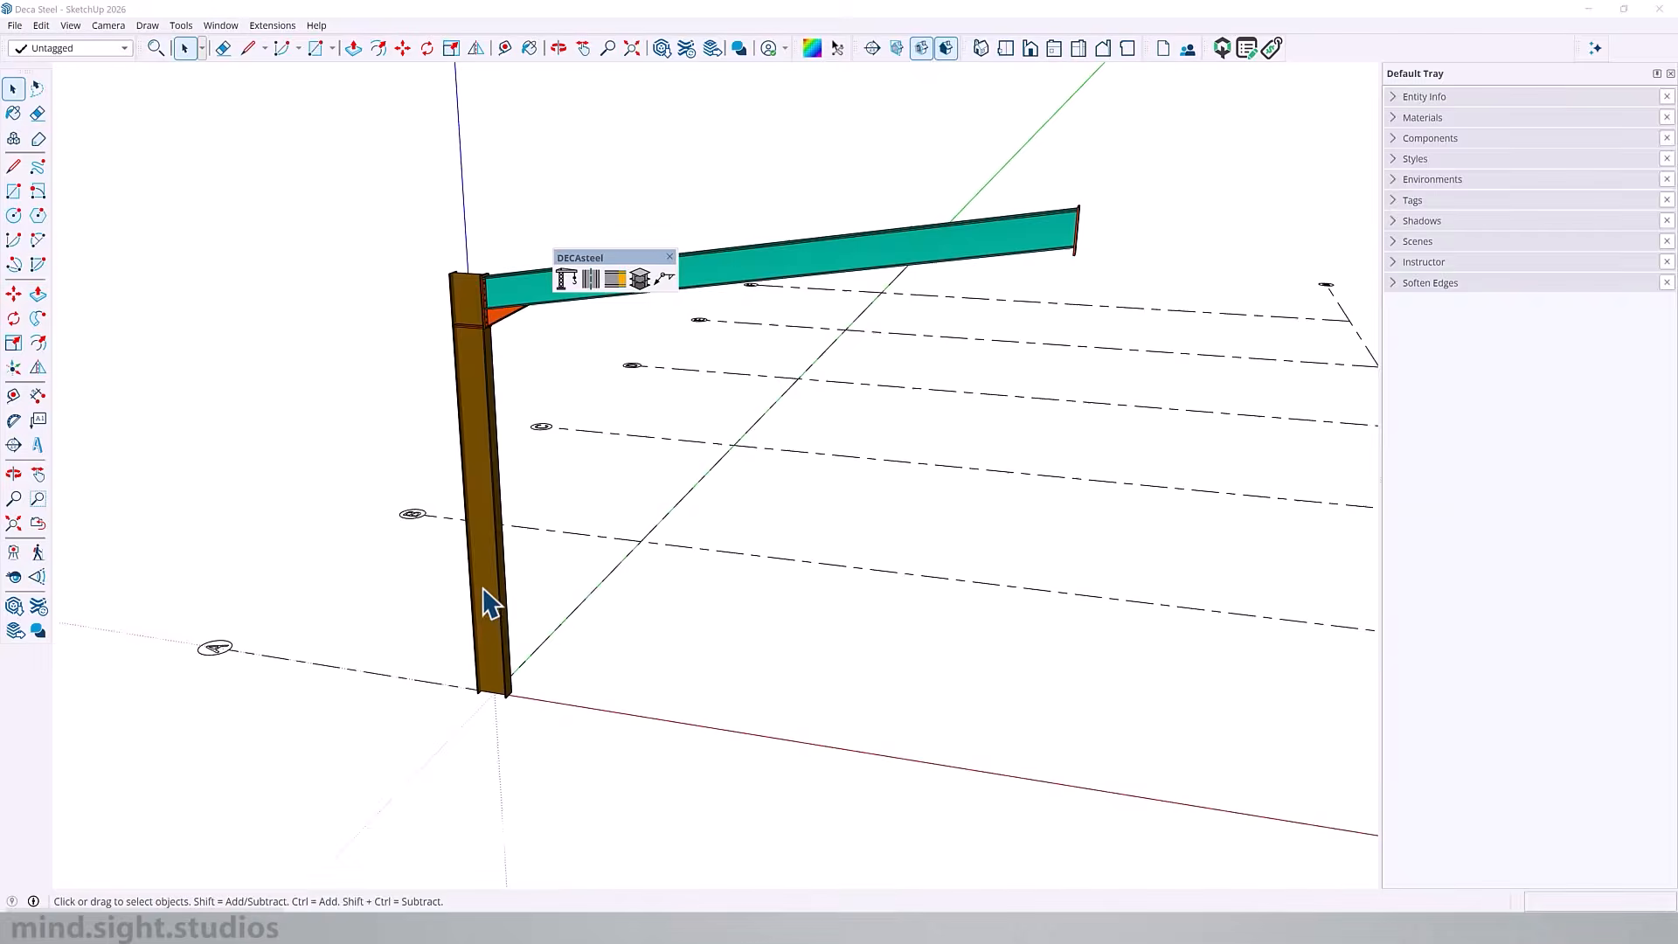
left_click(568, 279)
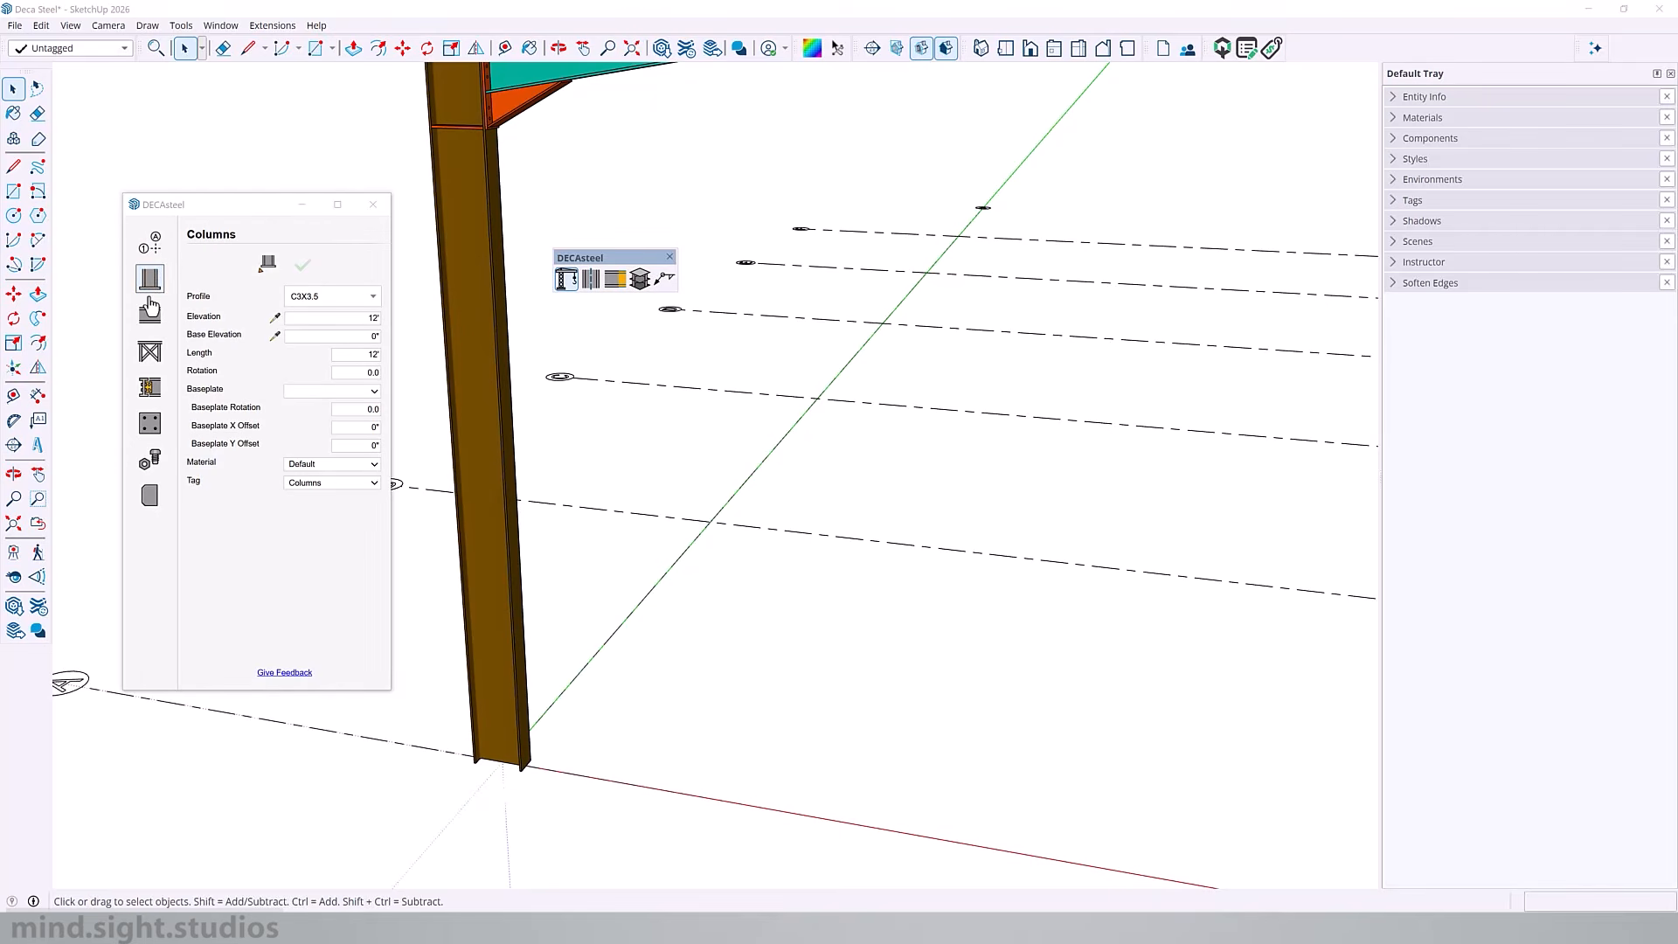
left_click(150, 313)
left_click(149, 351)
left_click(150, 387)
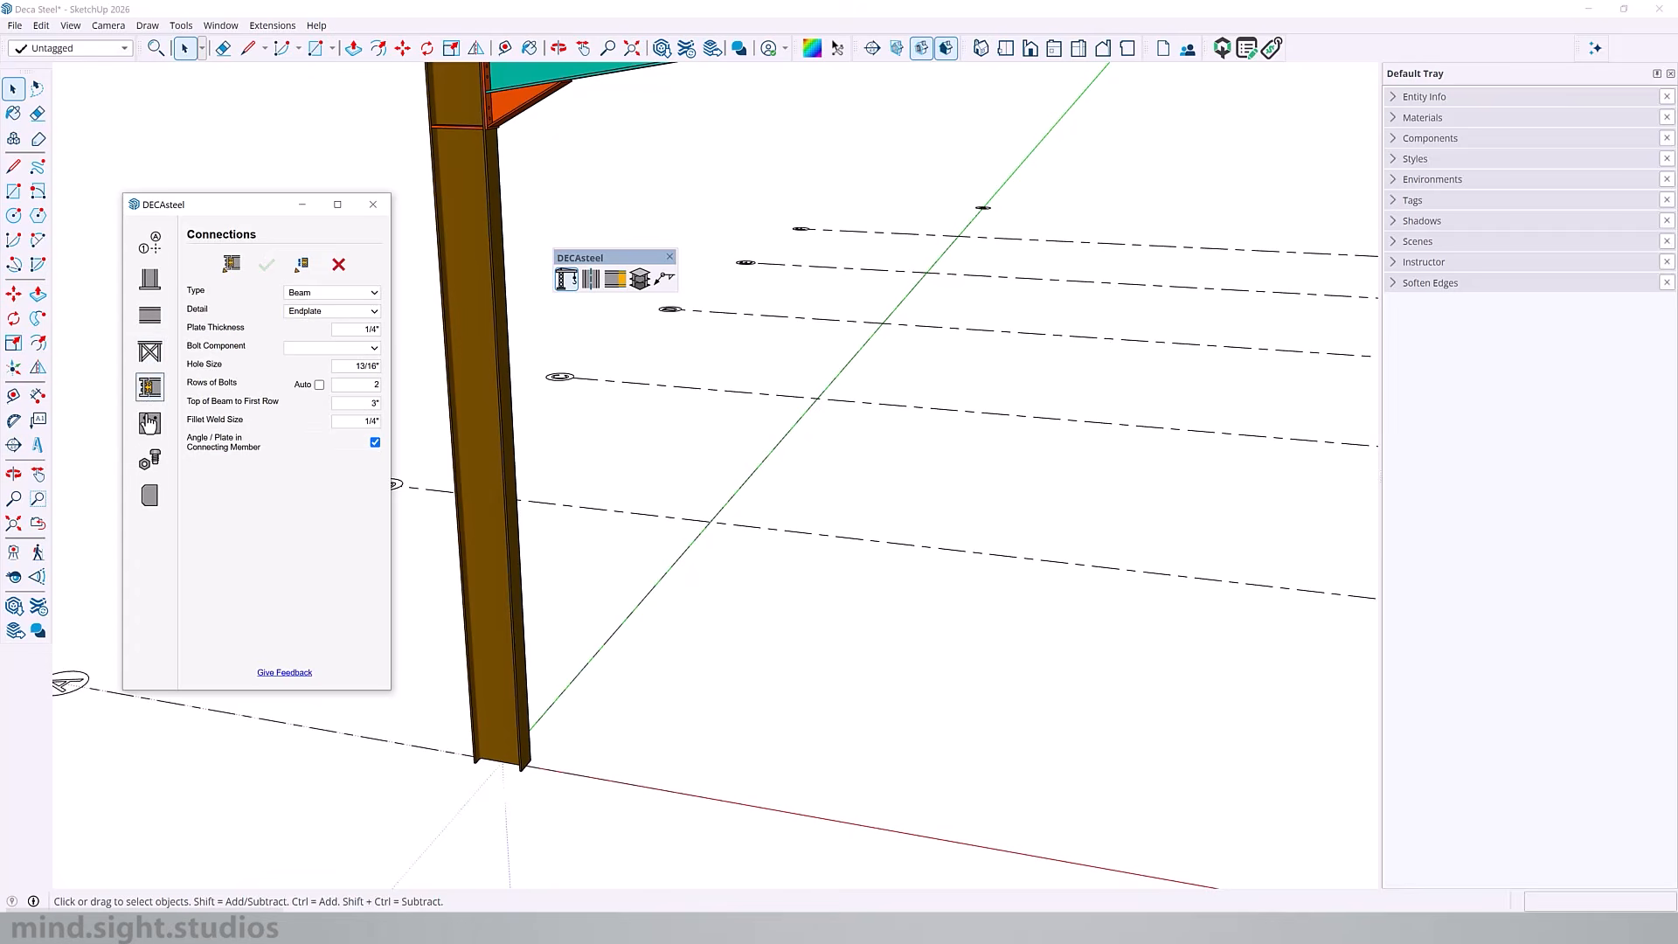
left_click(150, 422)
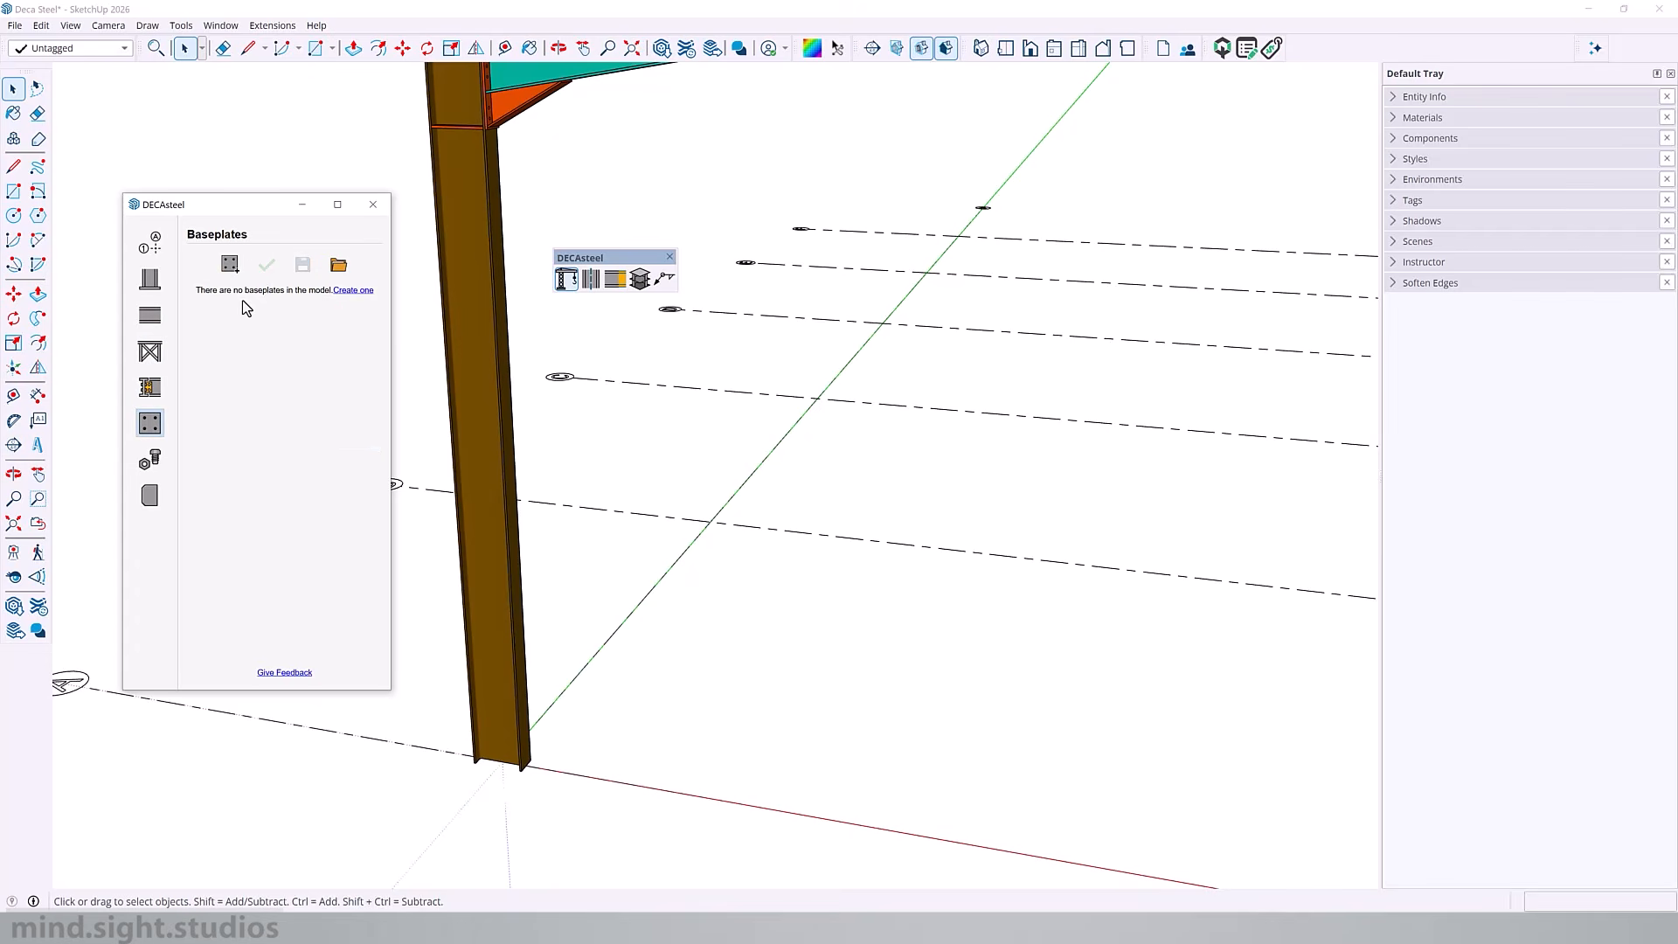
left_click(343, 292)
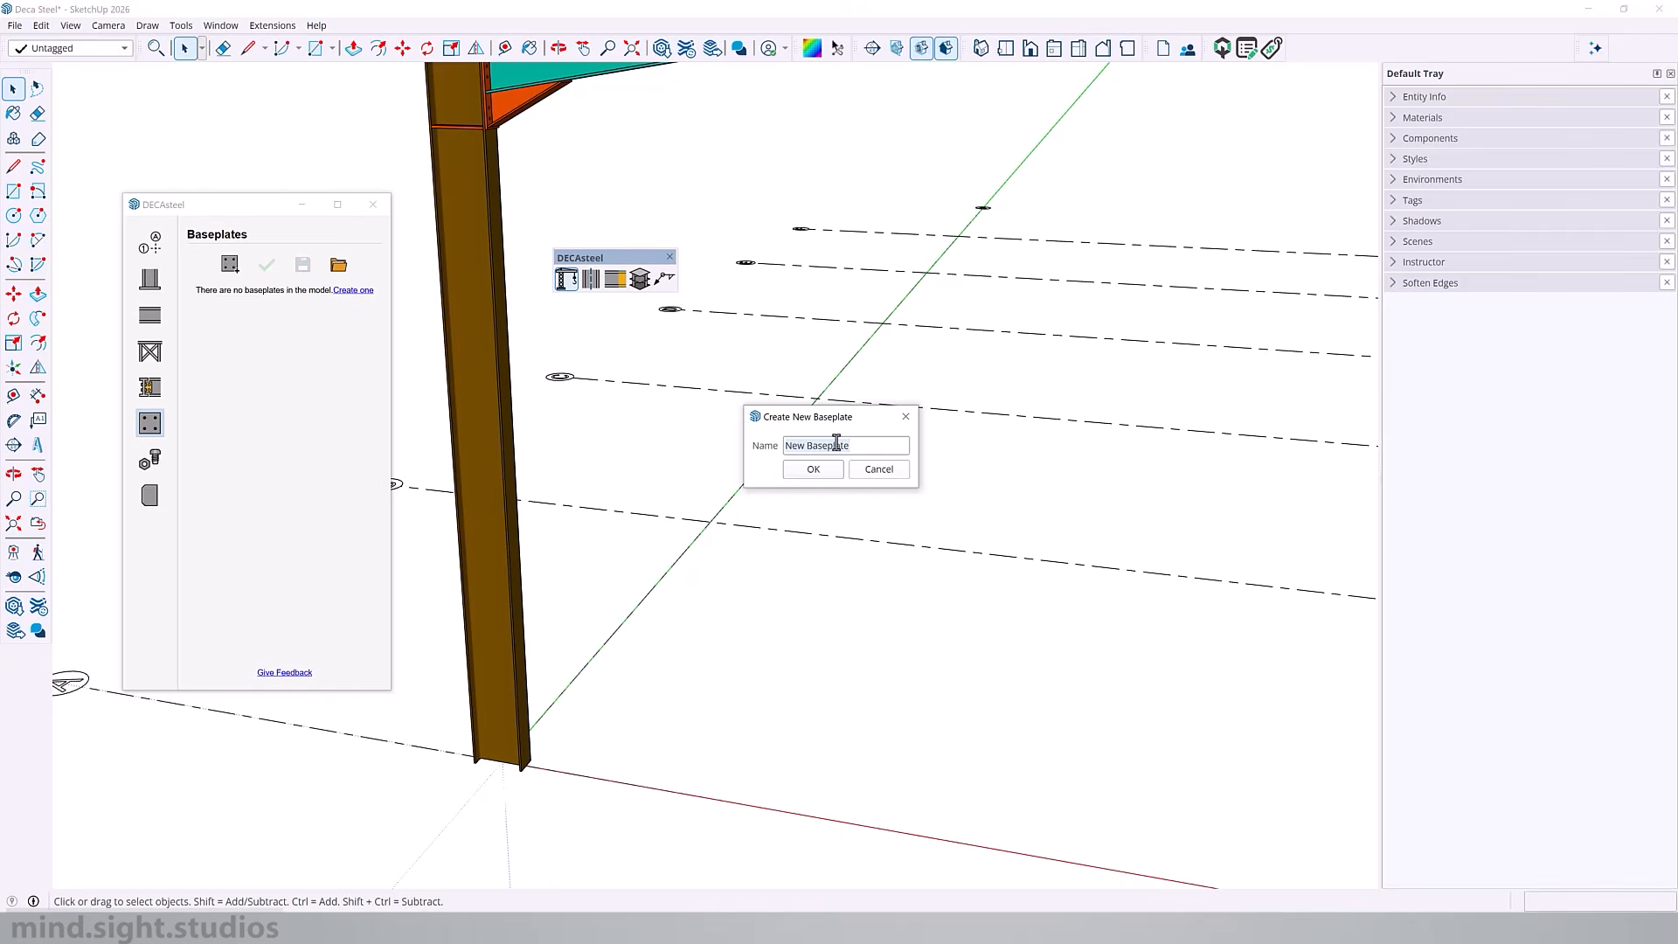
type("BP-1")
left_click(822, 470)
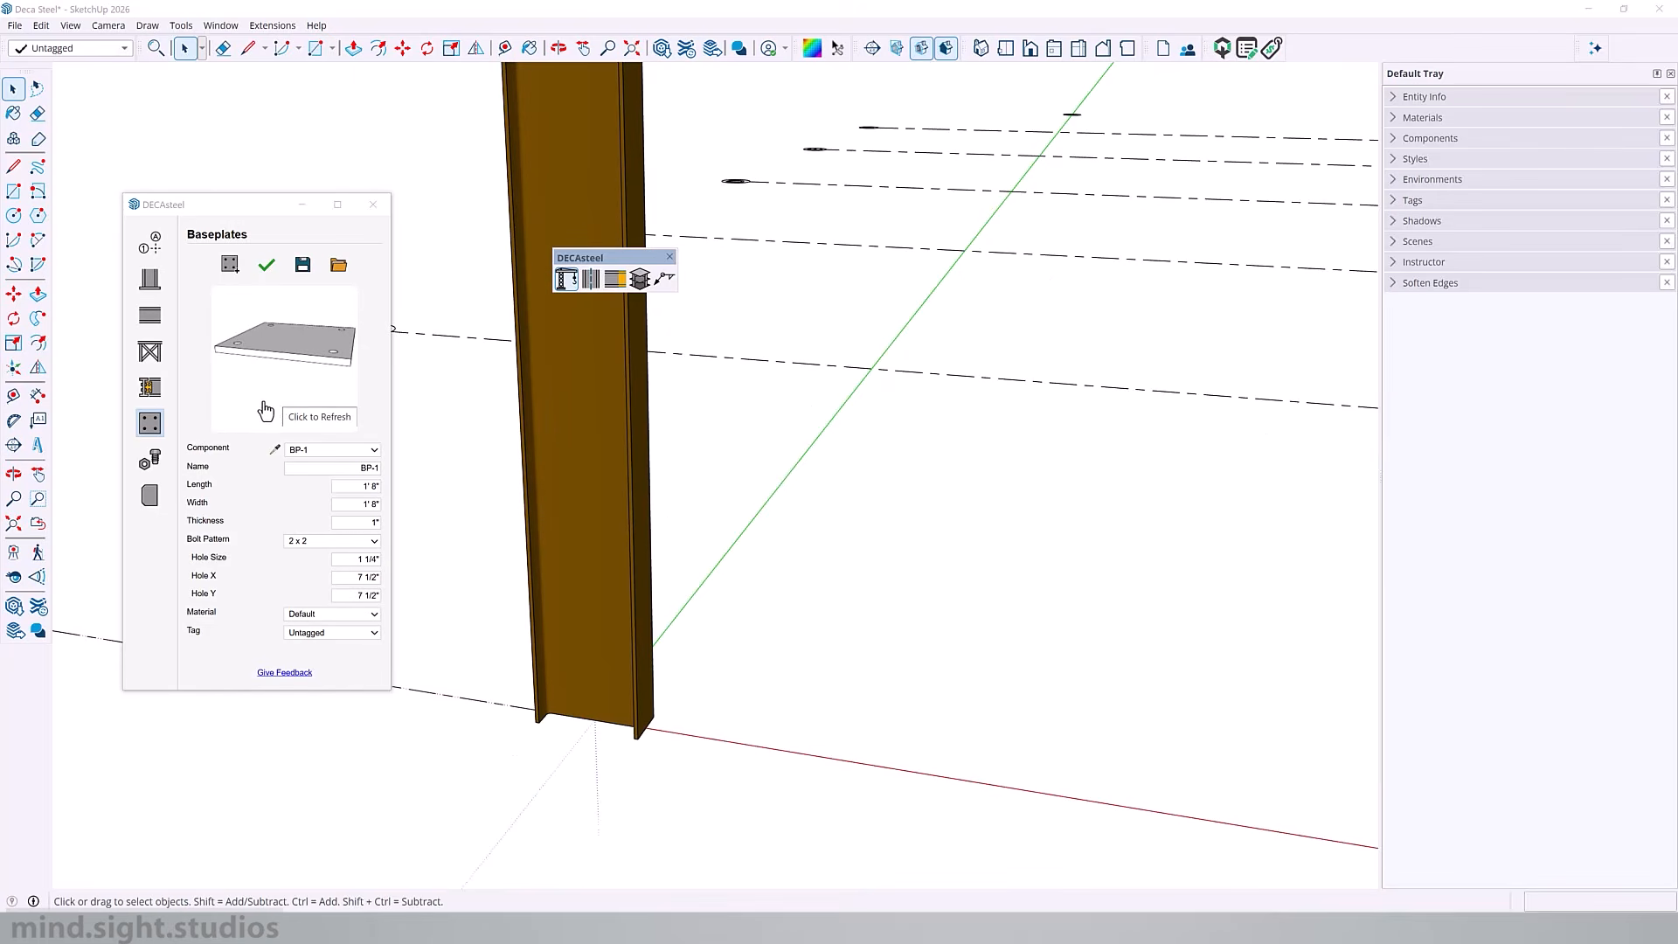
- Assign baseplate BP-1 to the W18X55 column and apply the change
left_click(150, 280)
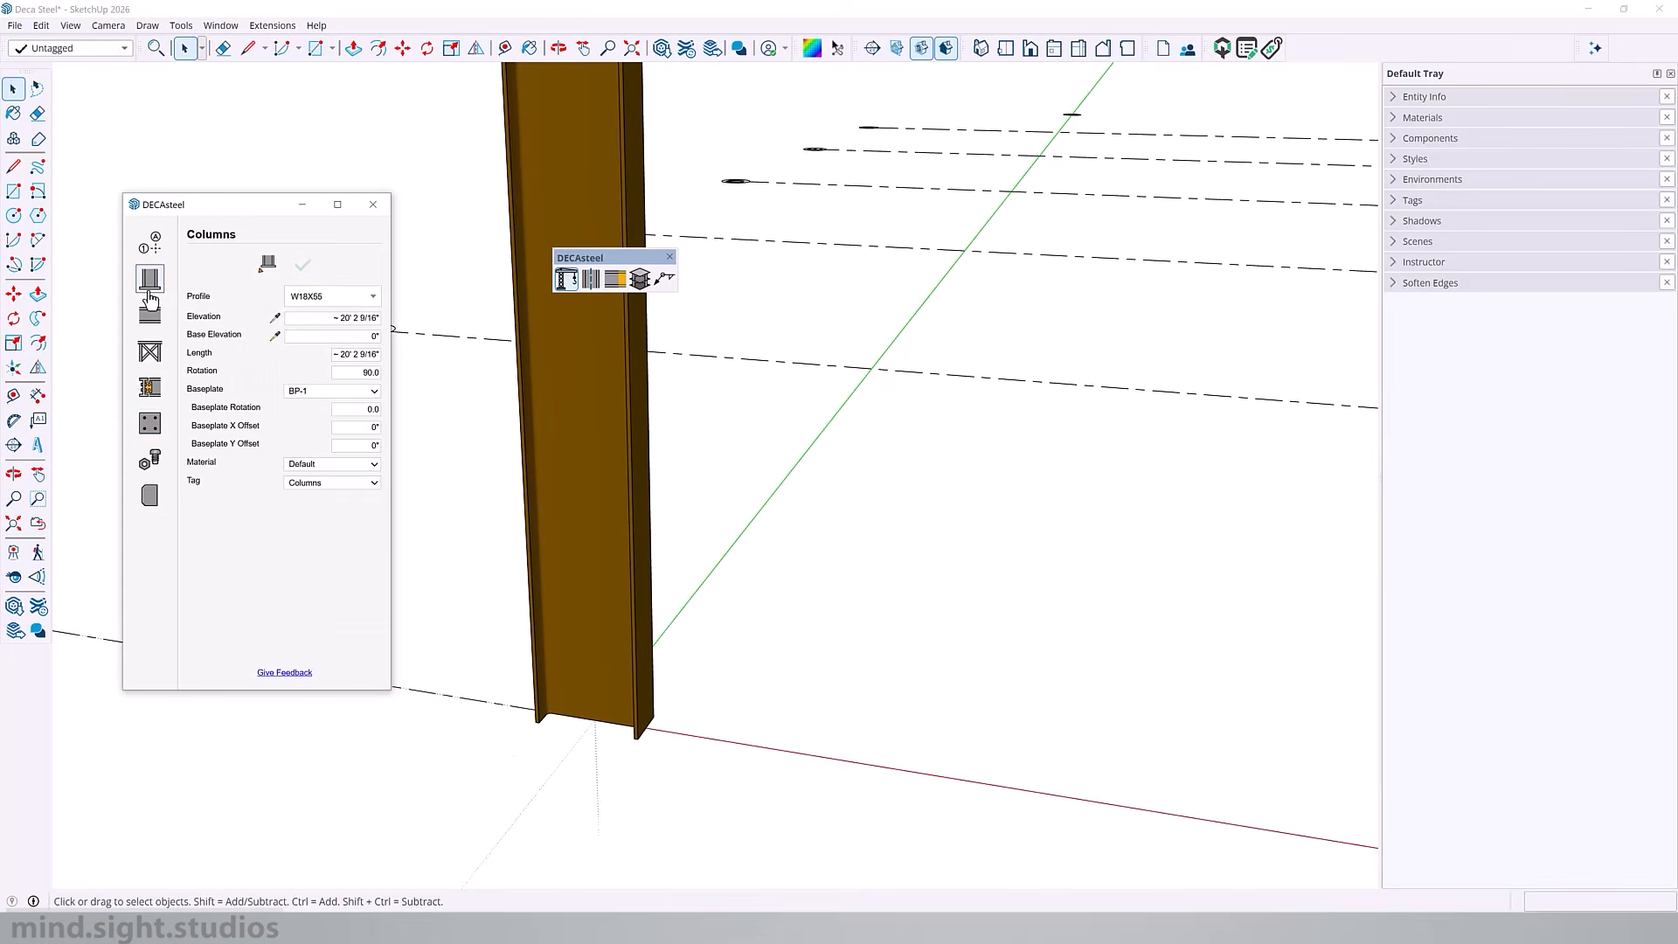
left_click(622, 465)
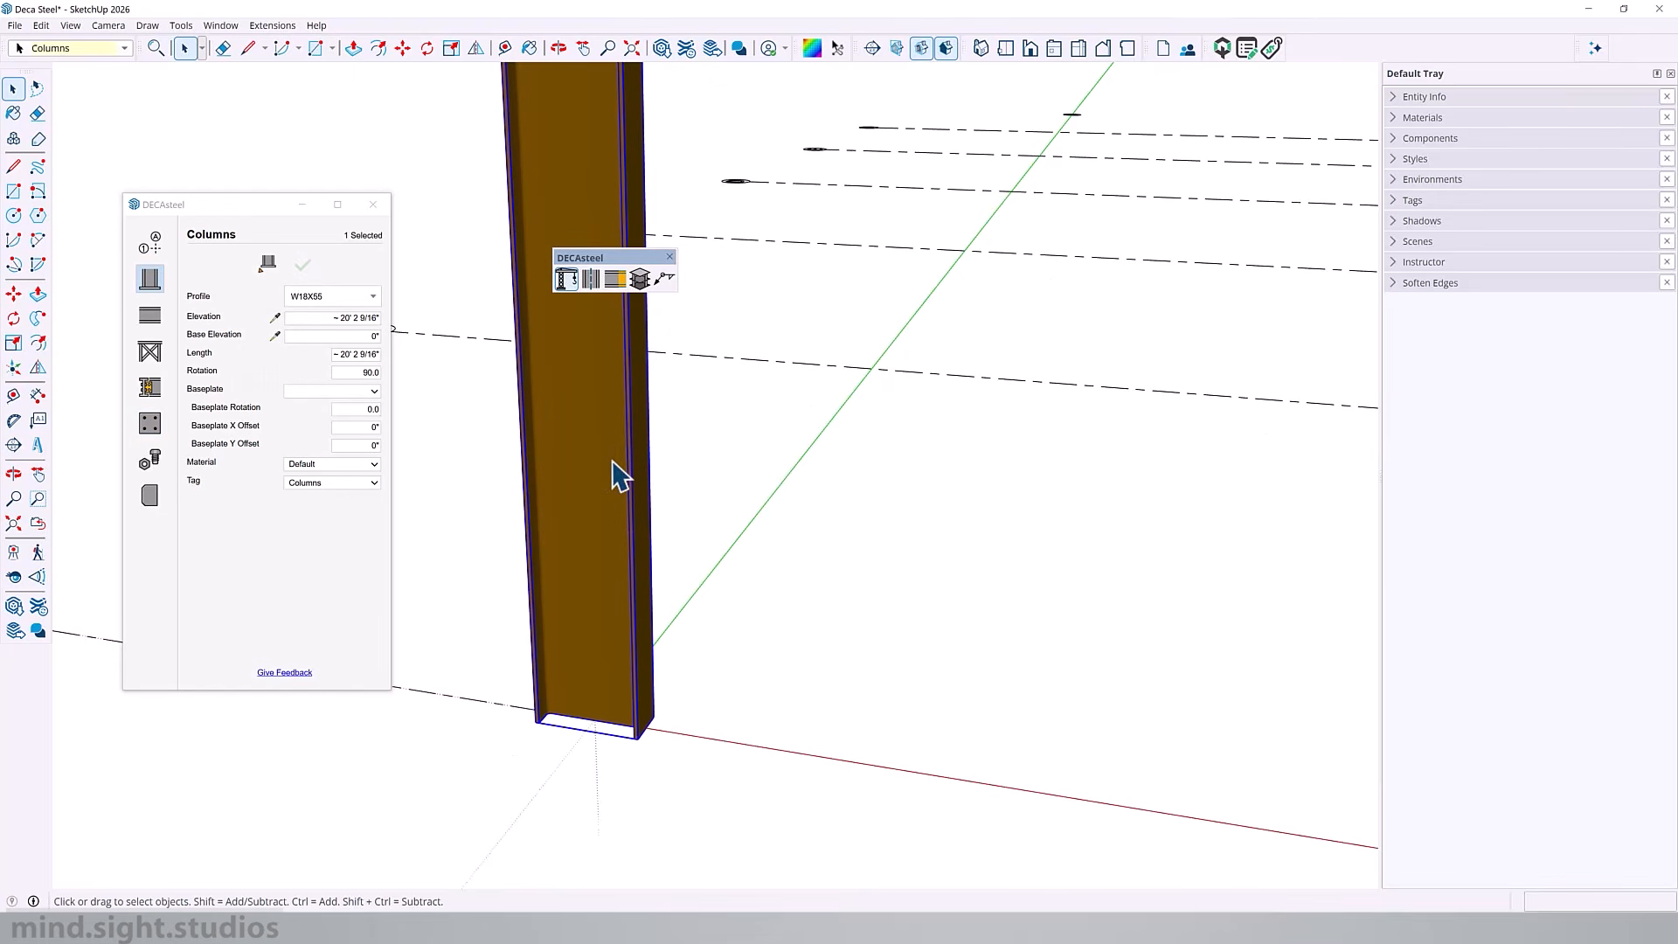
left_click(344, 393)
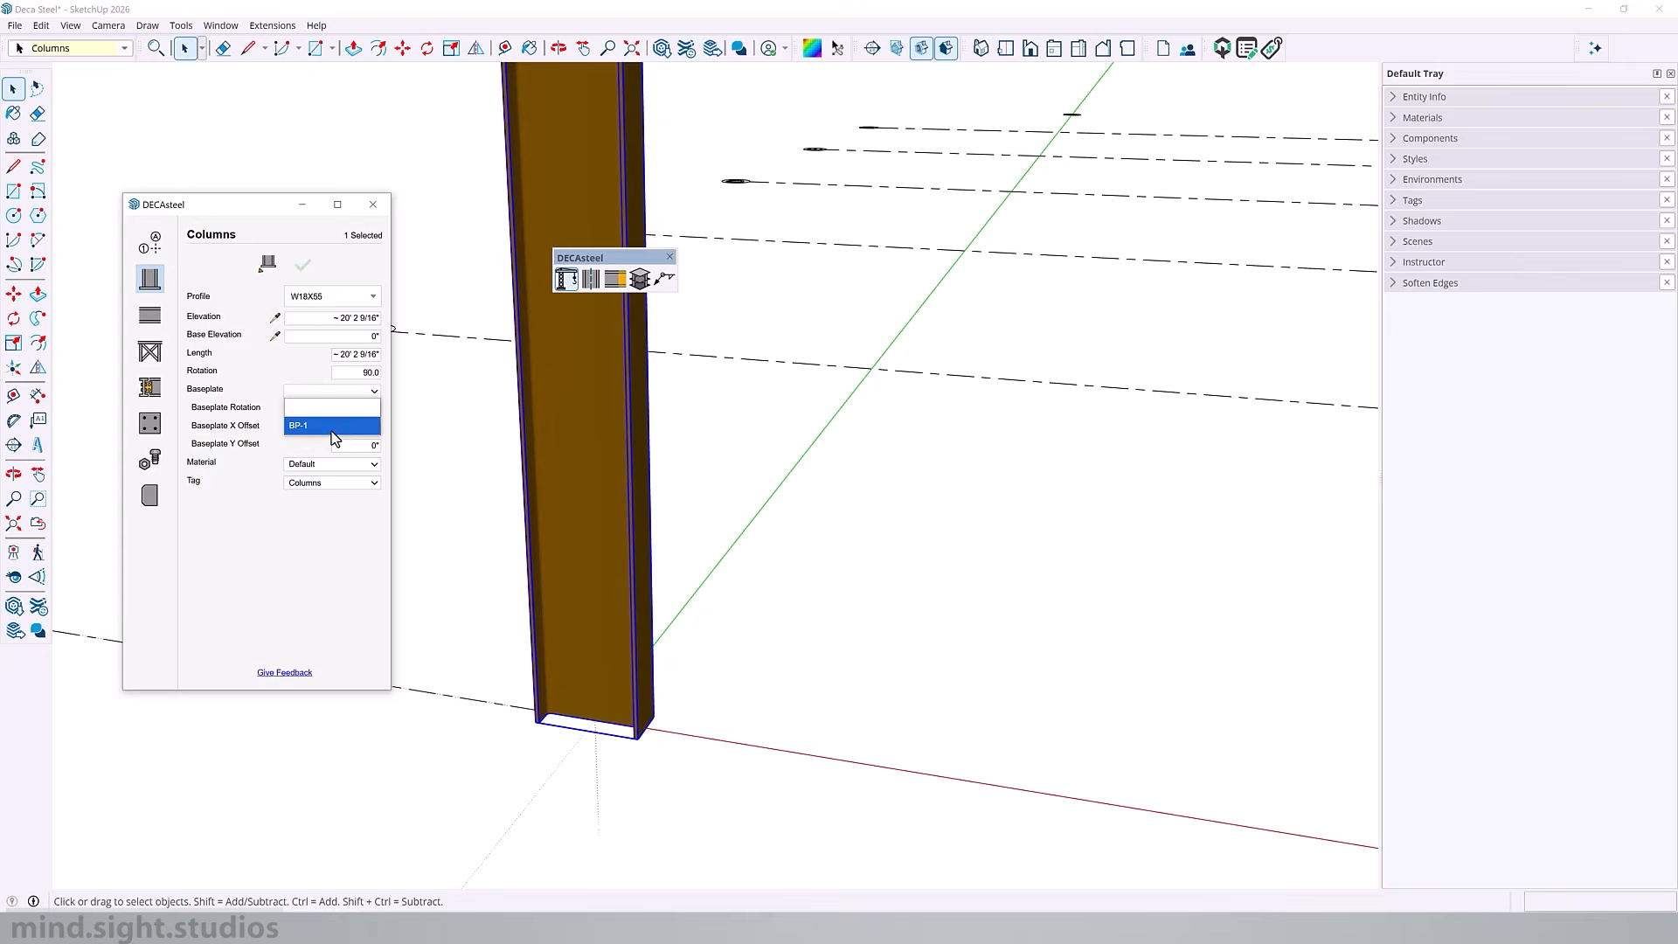
left_click(332, 427)
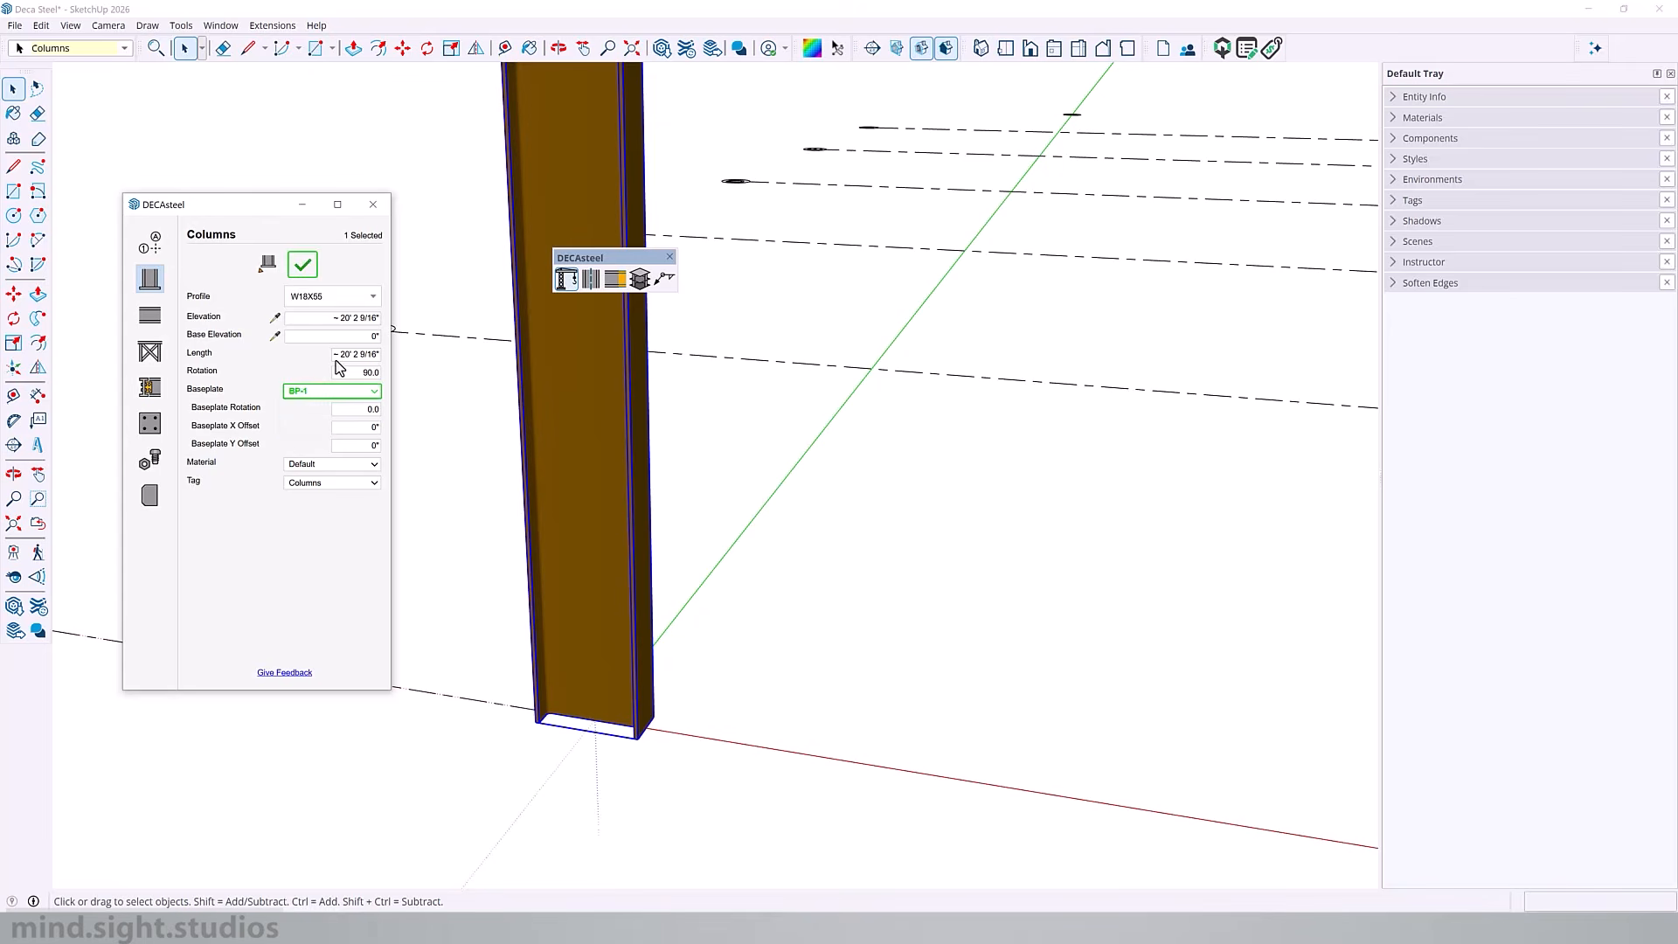
left_click(303, 265)
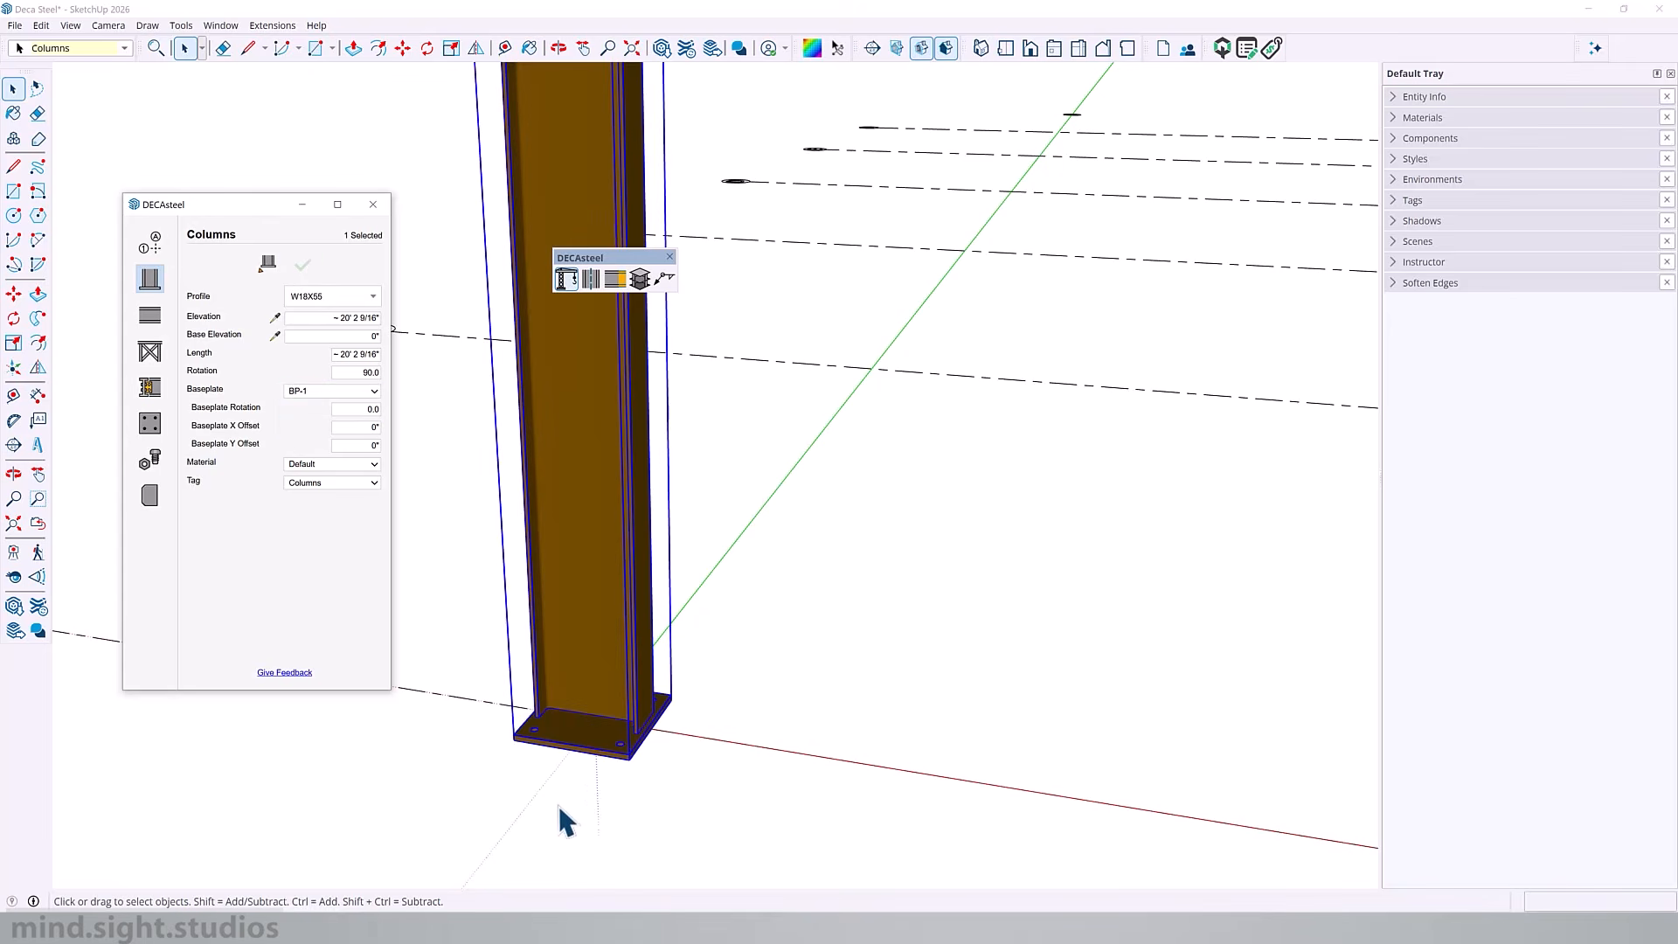
scroll(568, 800, "up", 10)
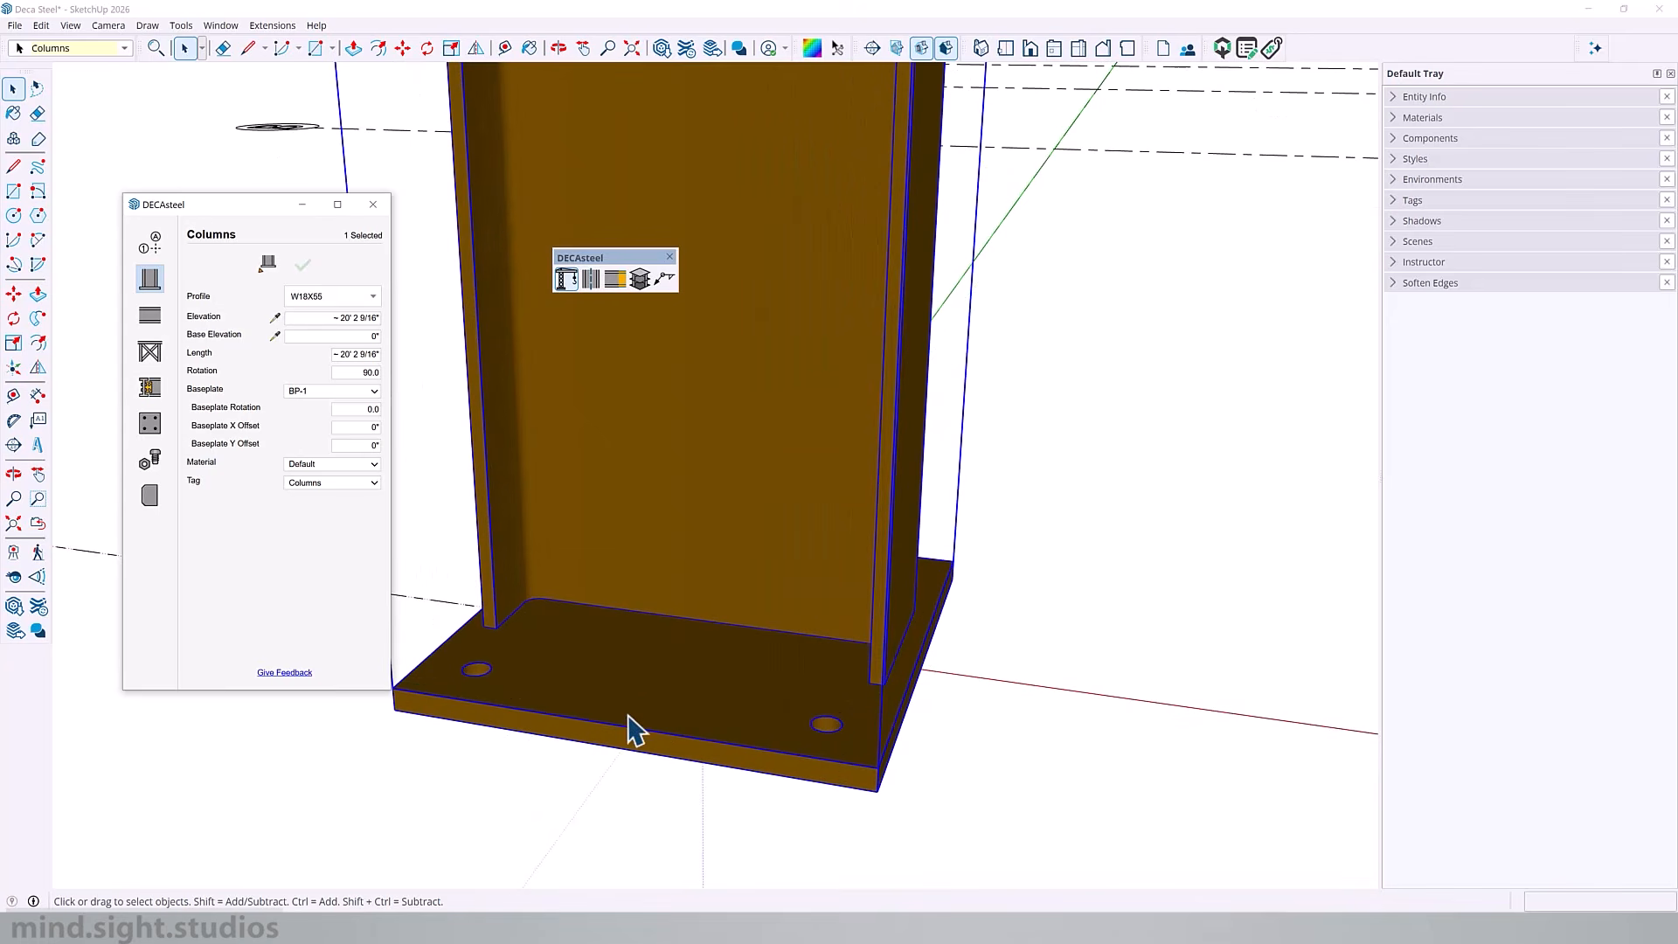
middle_click_drag(696, 667, 760, 588)
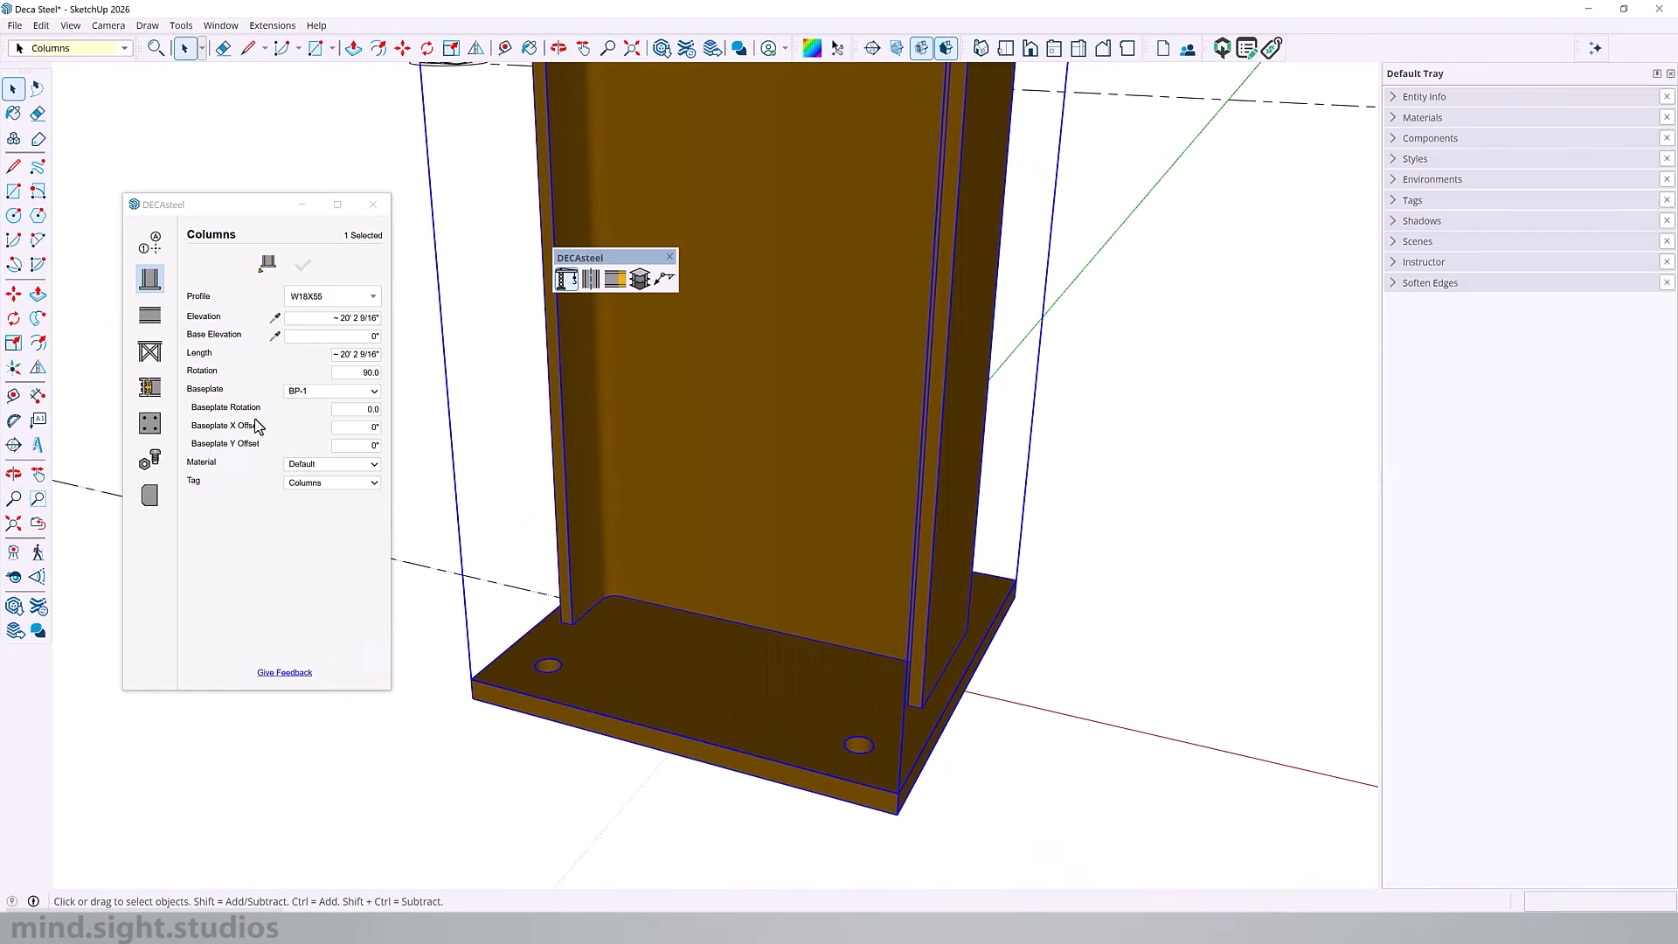
- Set the length of baseplate BP-1 to 14 inches
left_click(150, 423)
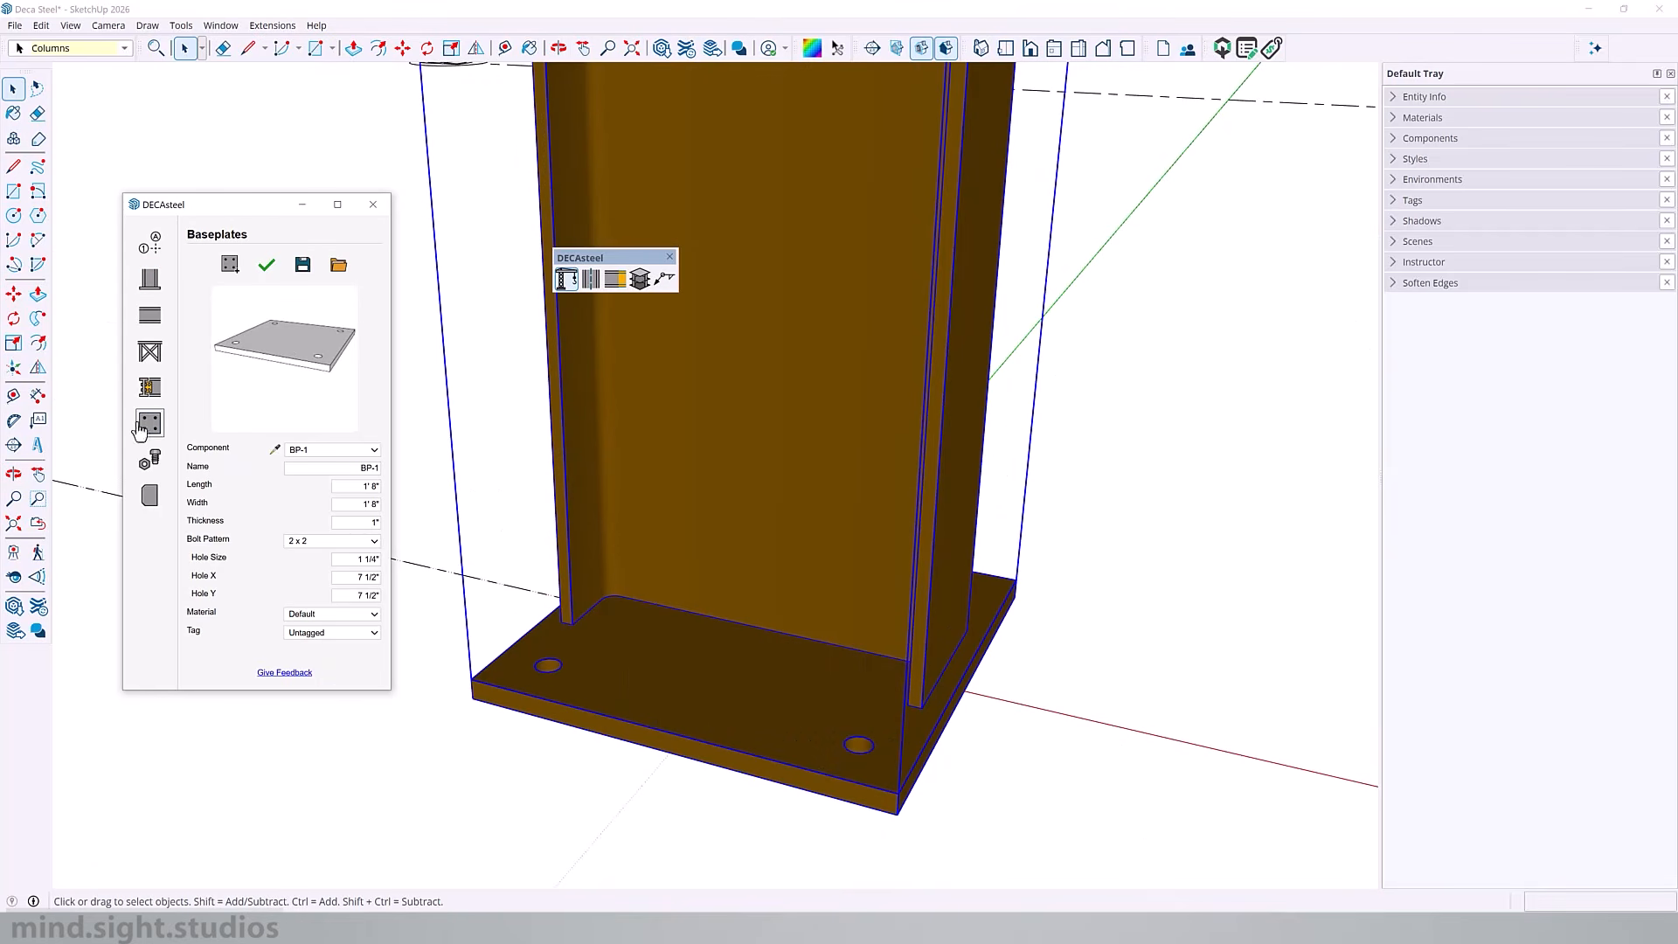
middle_click_drag(777, 642, 595, 670)
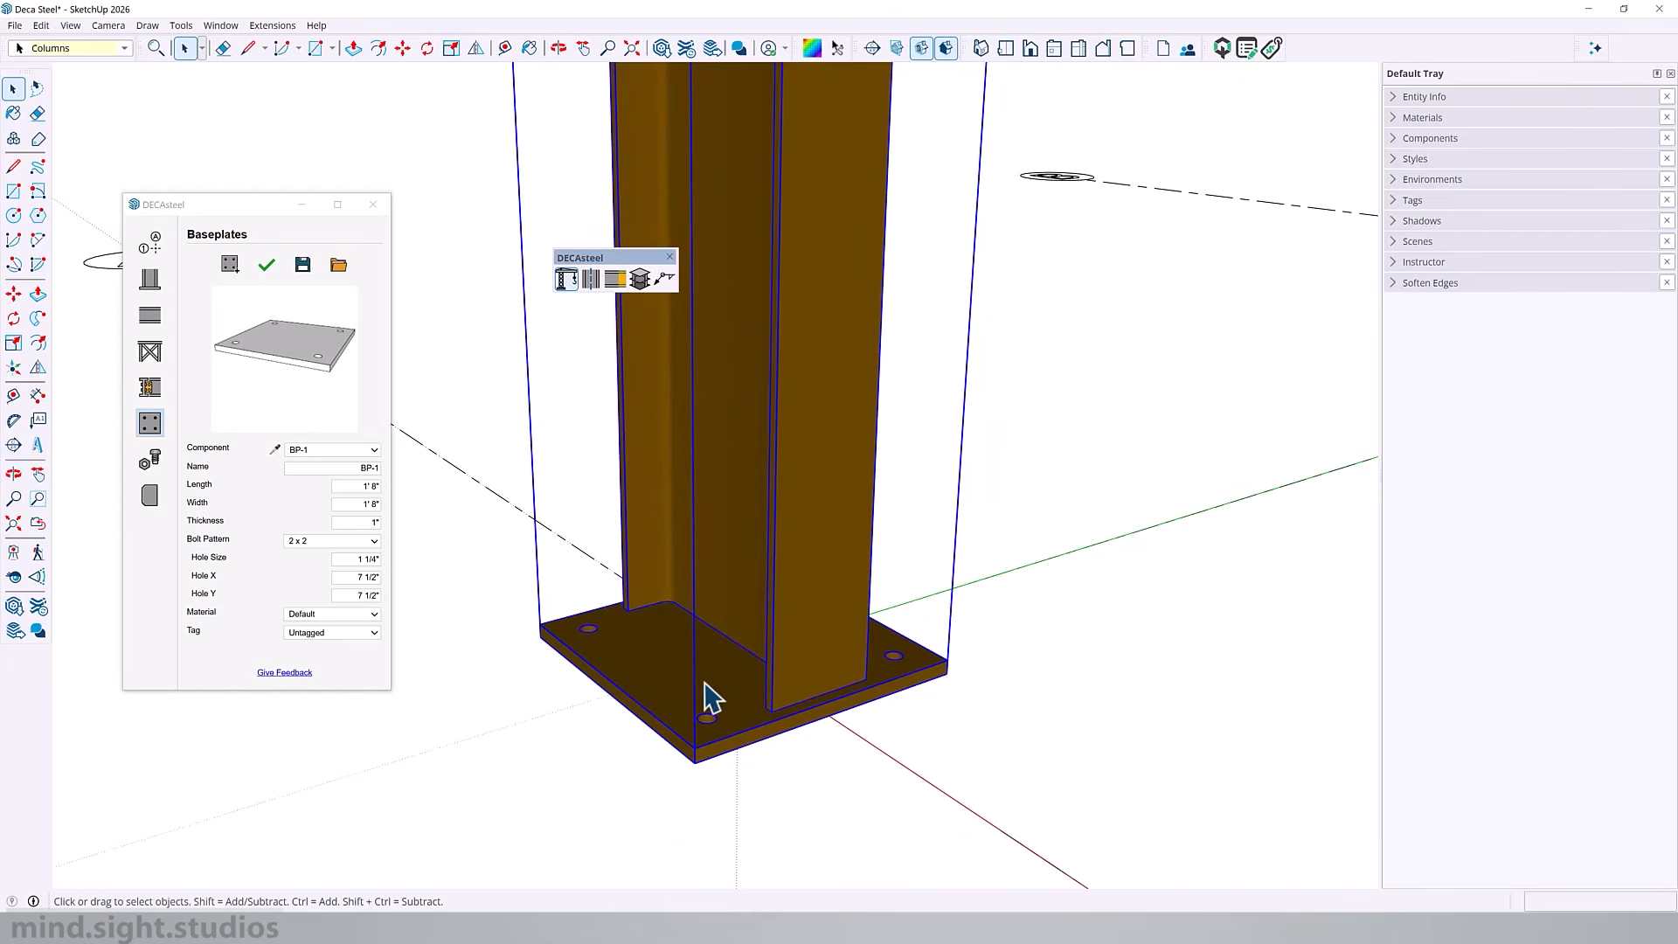
left_click(348, 487)
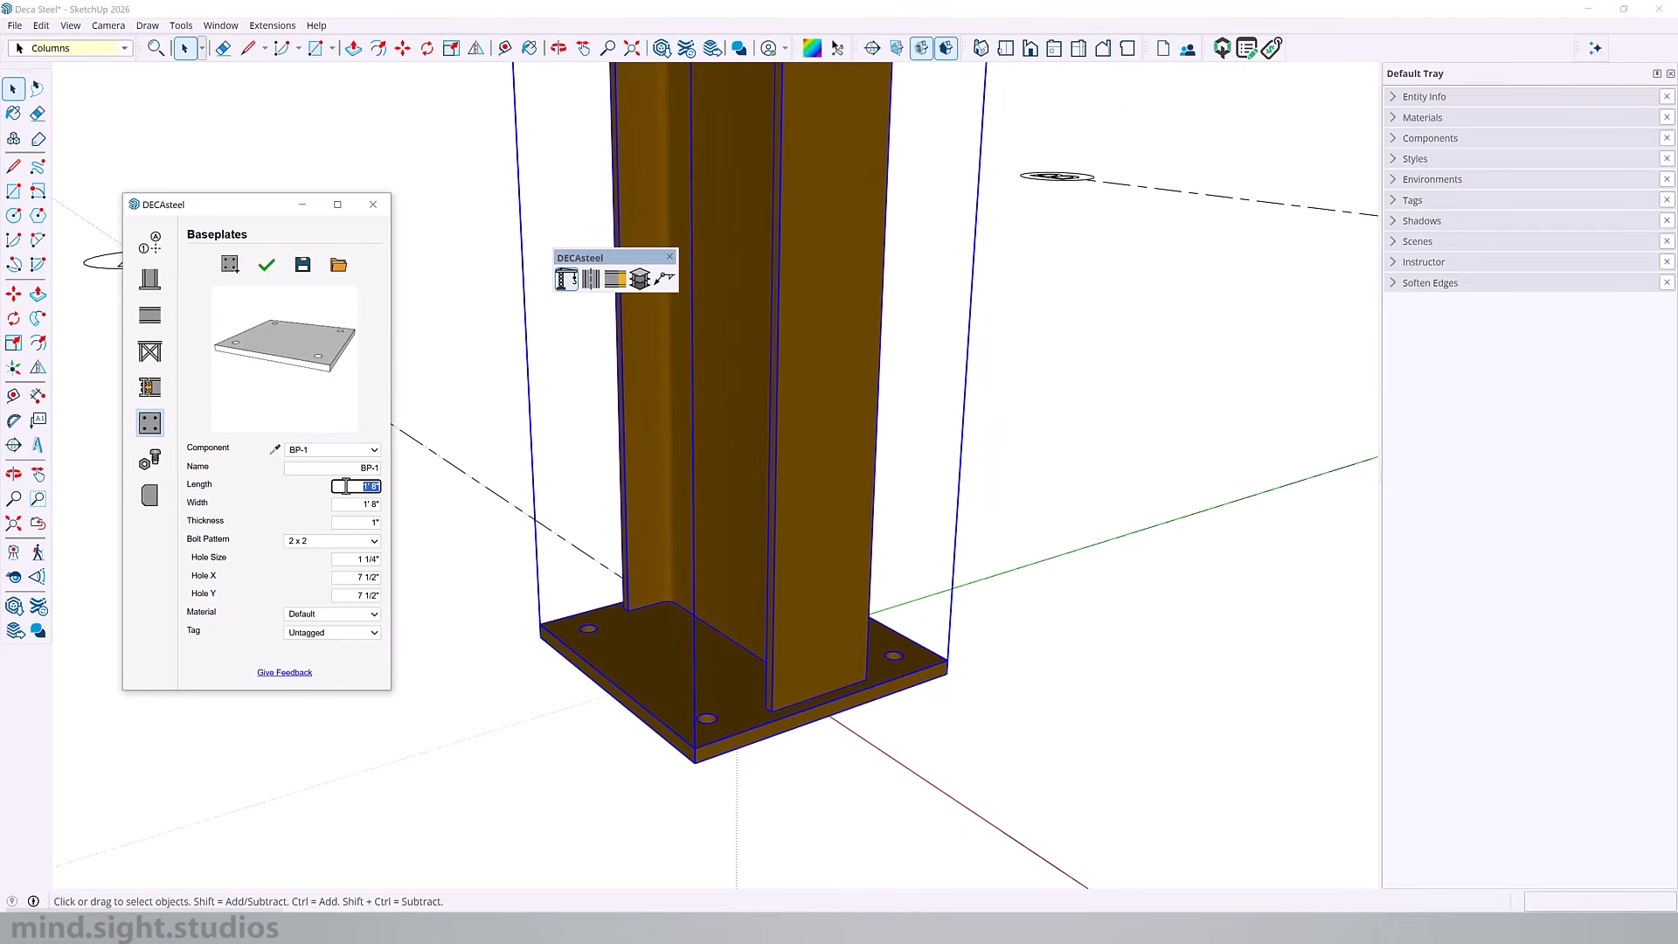
type("14")
key("Return")
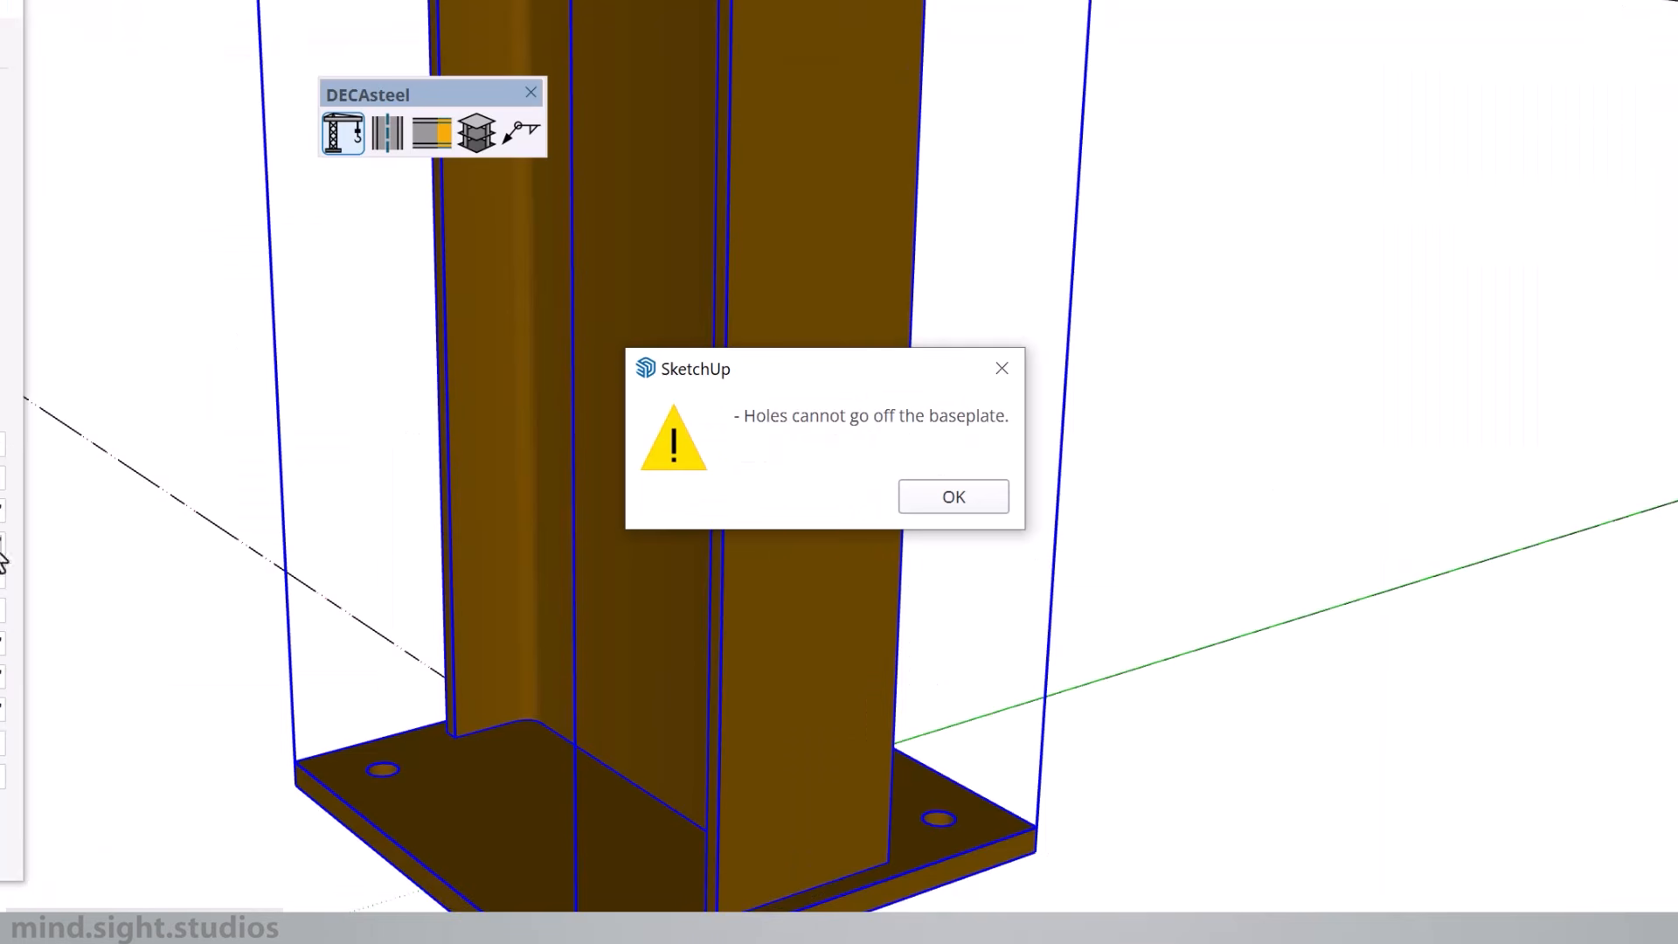
left_click(965, 510)
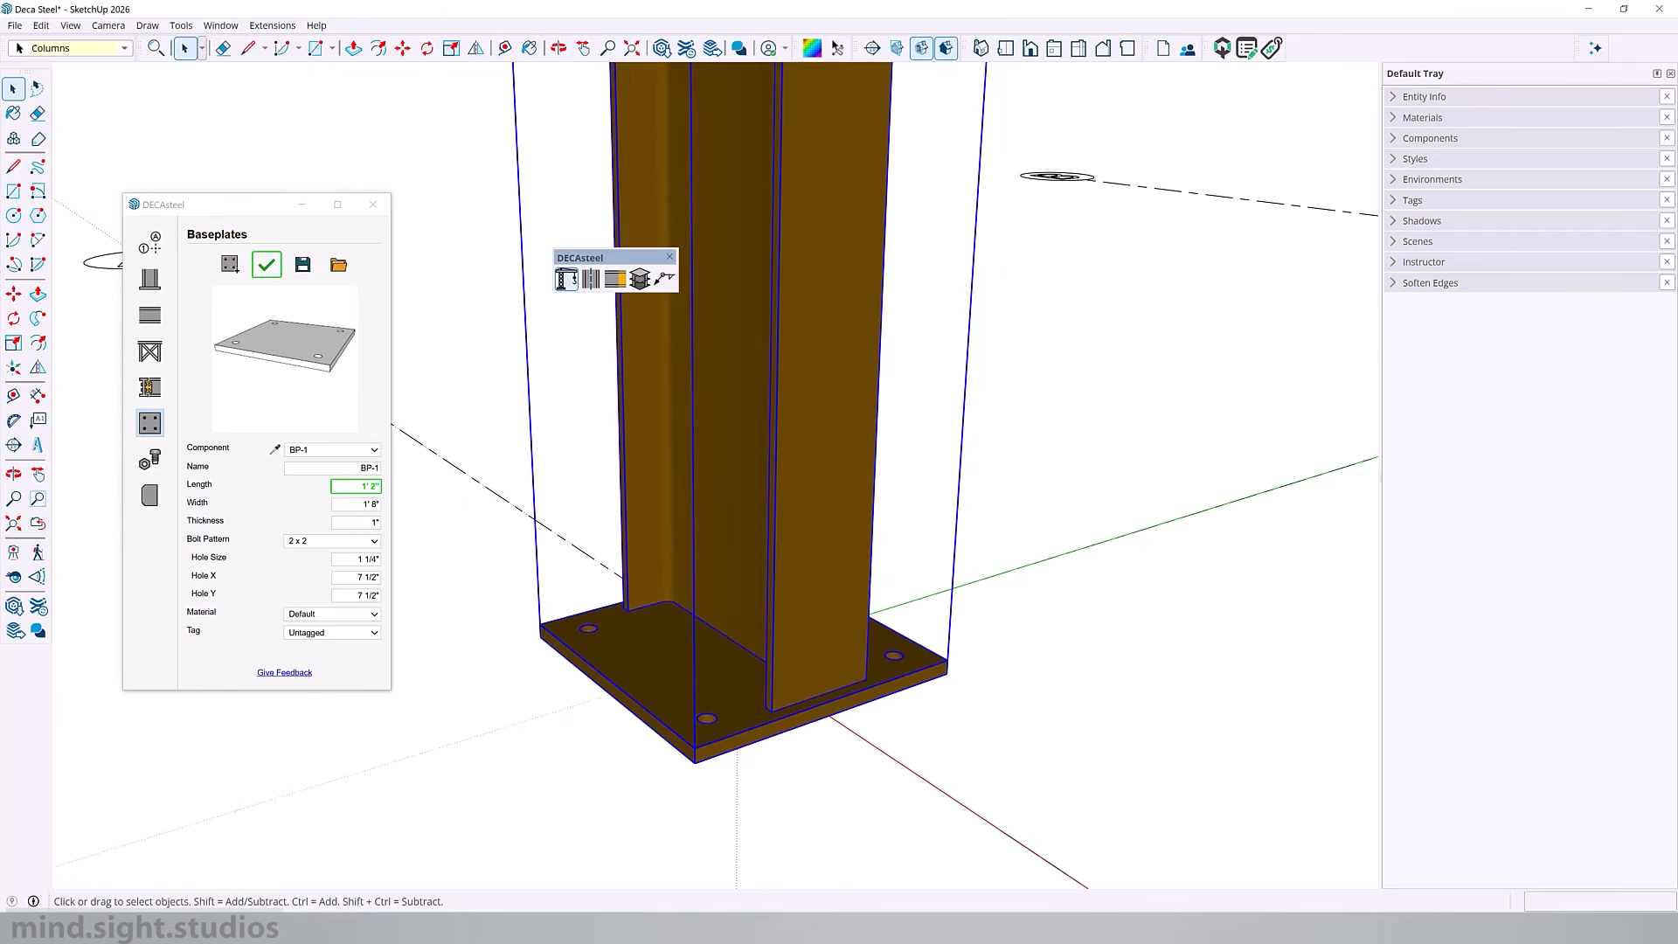
- Set both Hole X and Hole Y of the baseplate to 4 inches
left_click(367, 578)
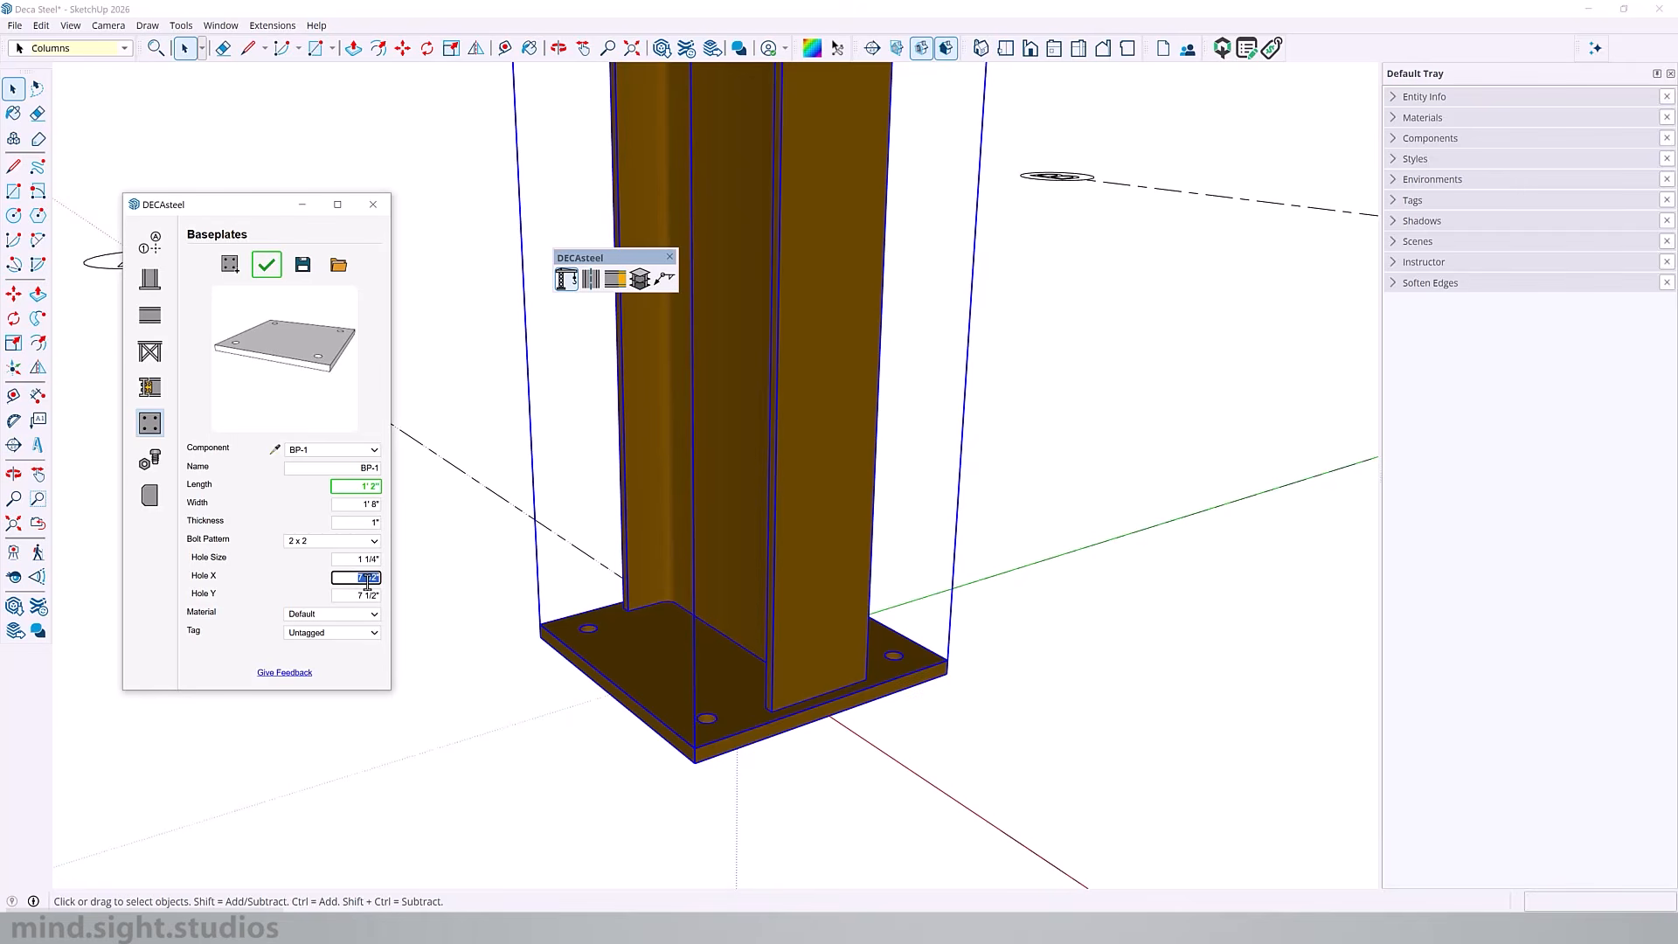
left_click(363, 595)
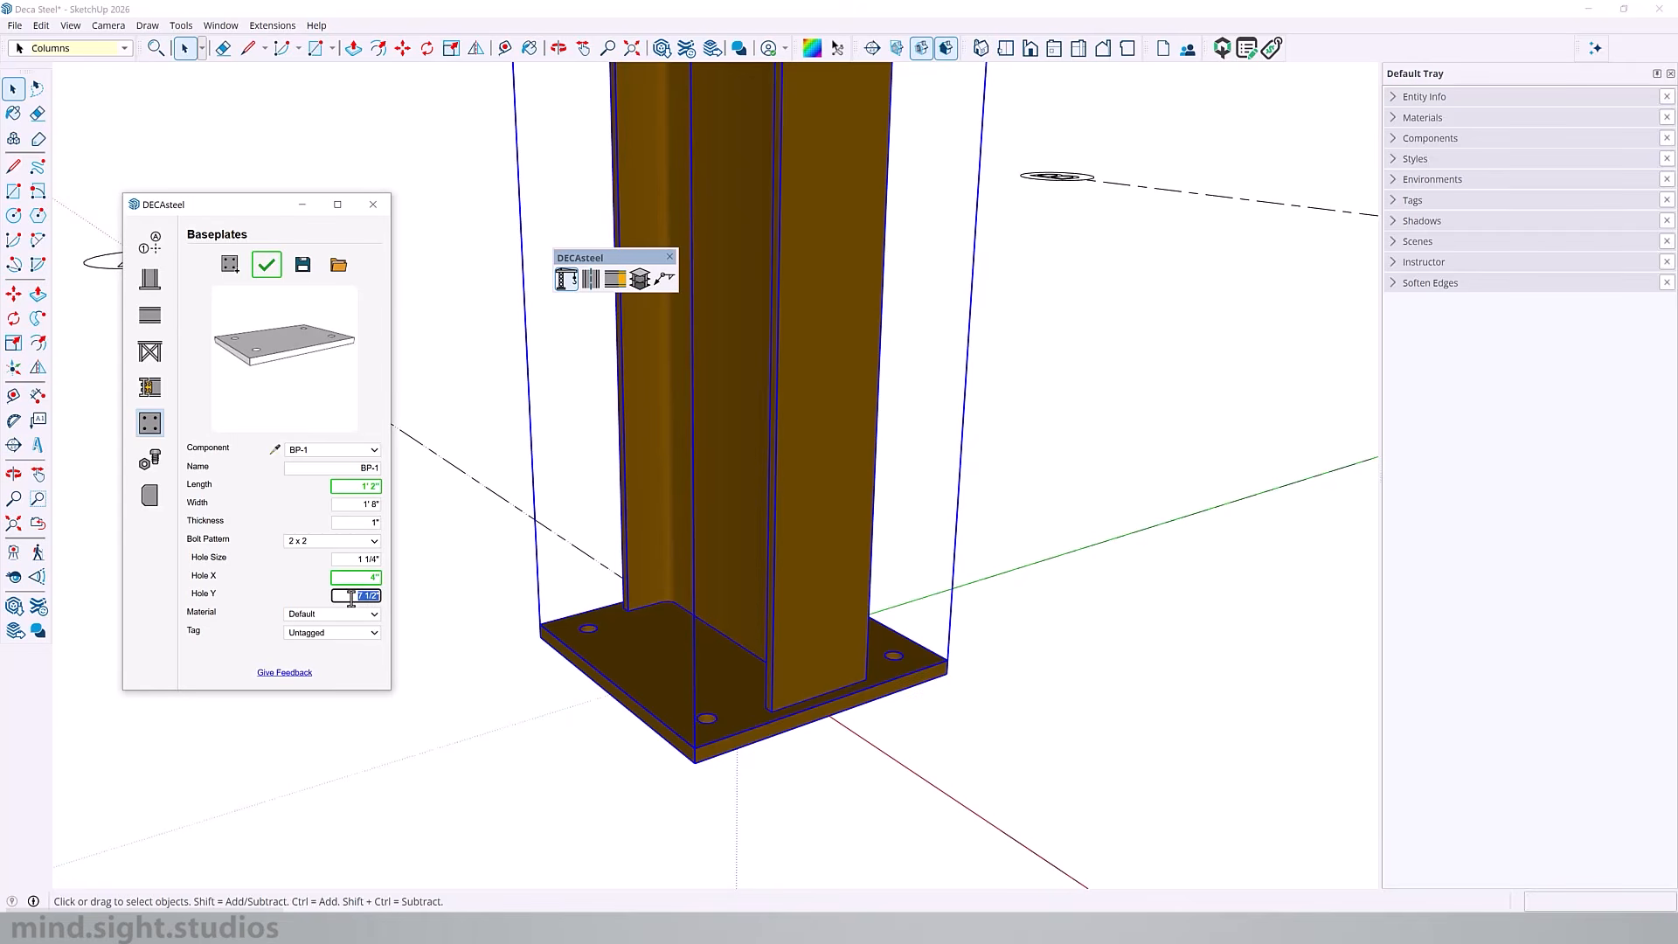
type("4")
left_click(343, 576)
- Enter a baseplate length of 1 foot 2 inches and a width of 26 inches
left_click(349, 487)
type("1' 2\"")
left_click(358, 505)
type("26")
key("Return")
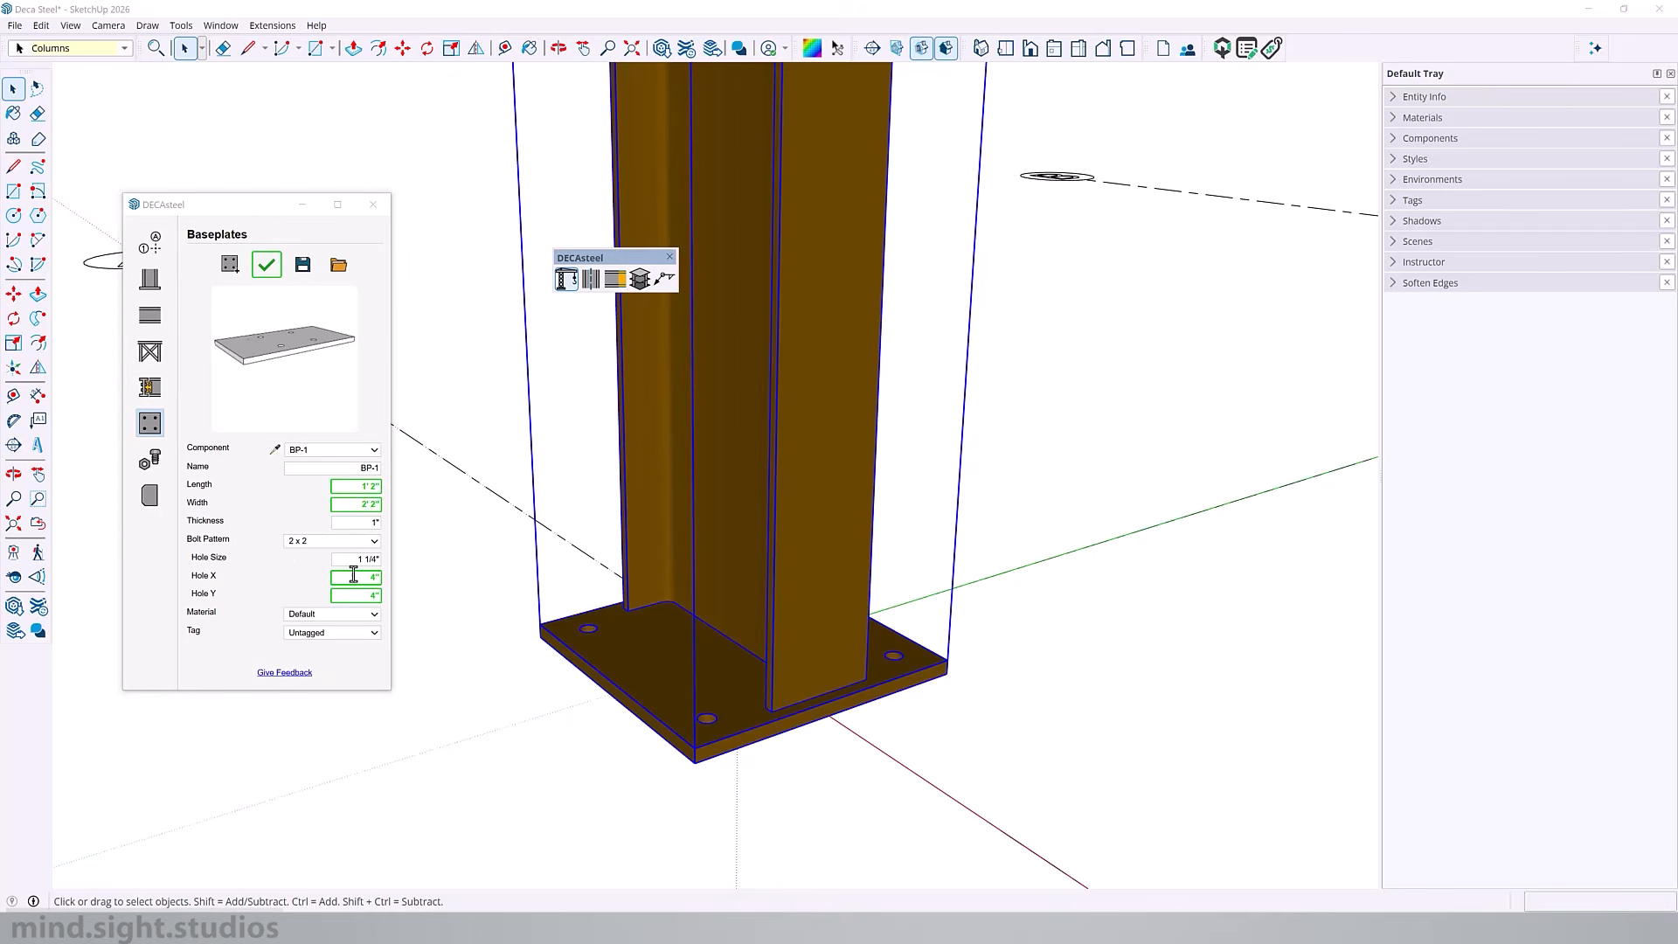
- Set Hole X to 5 inches and Hole Y to 11 inches, and update baseplate BP-1 on the column
left_click(355, 577)
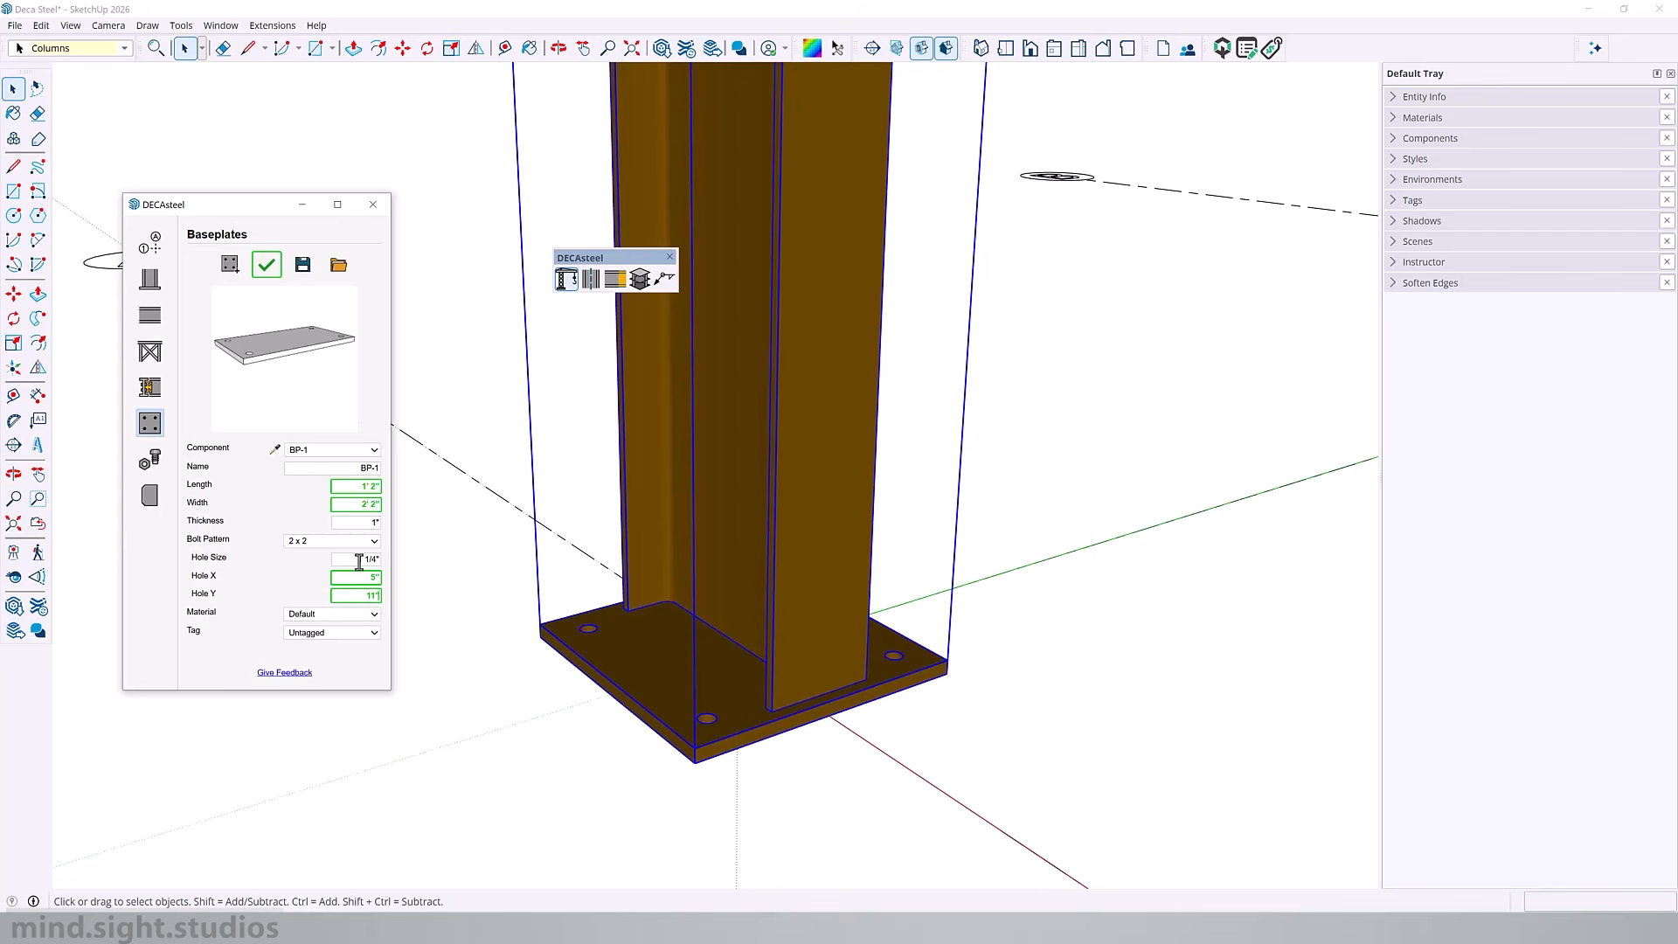
key("shift+Tab")
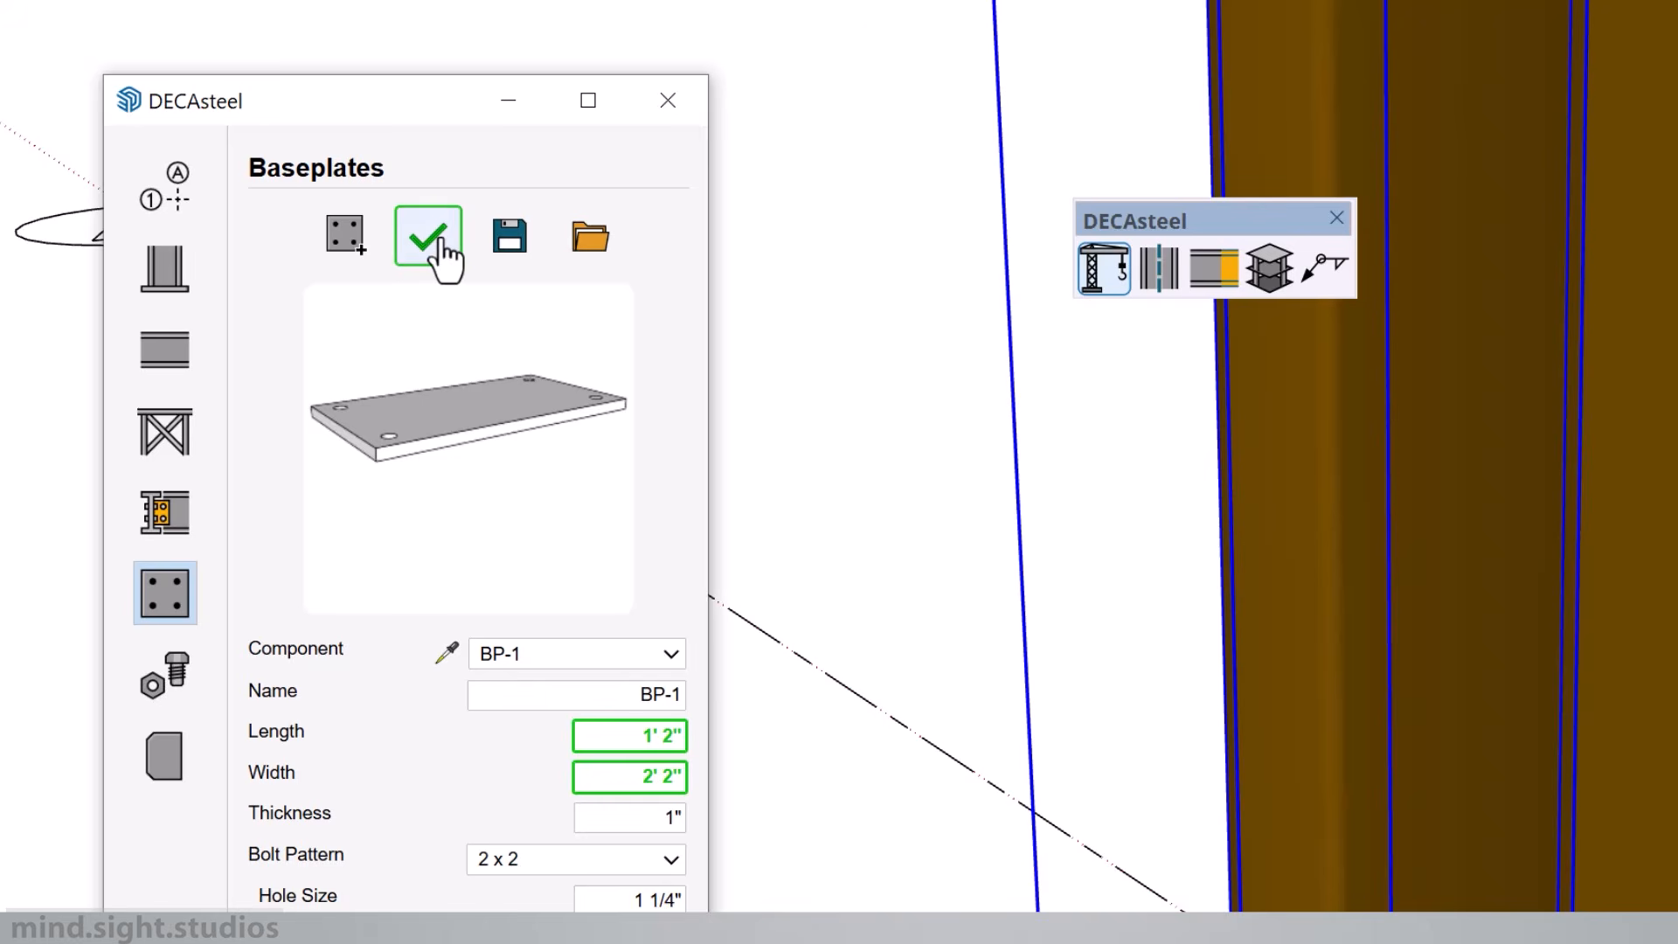
left_click(443, 244)
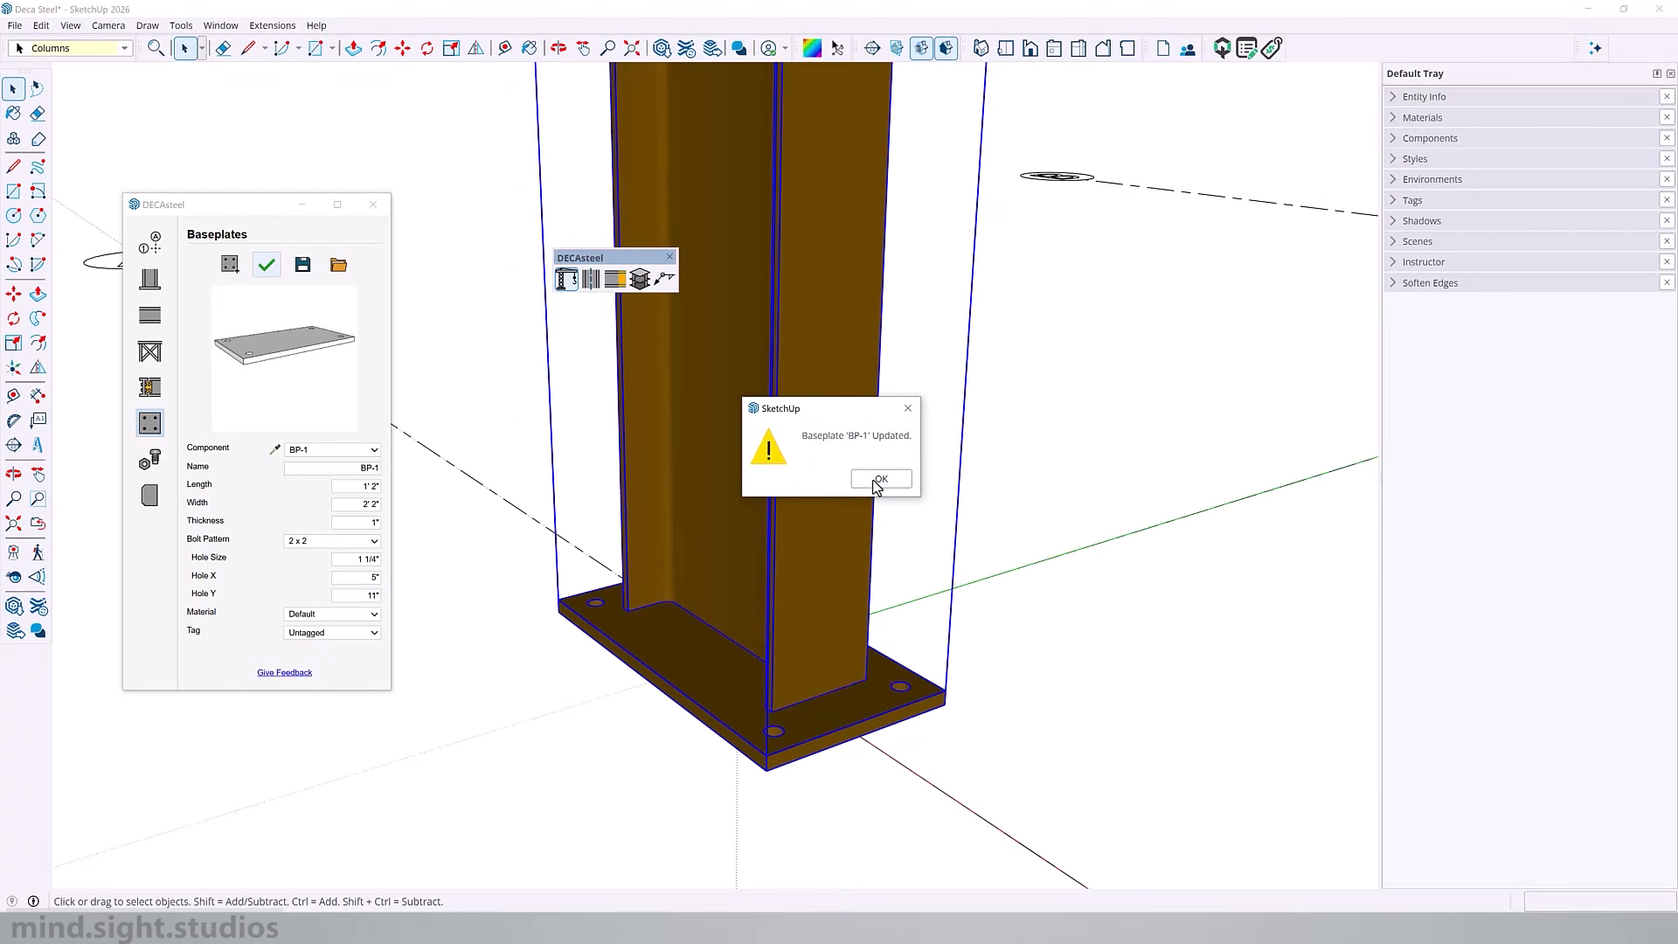
left_click(877, 480)
middle_click_drag(873, 712, 1276, 705)
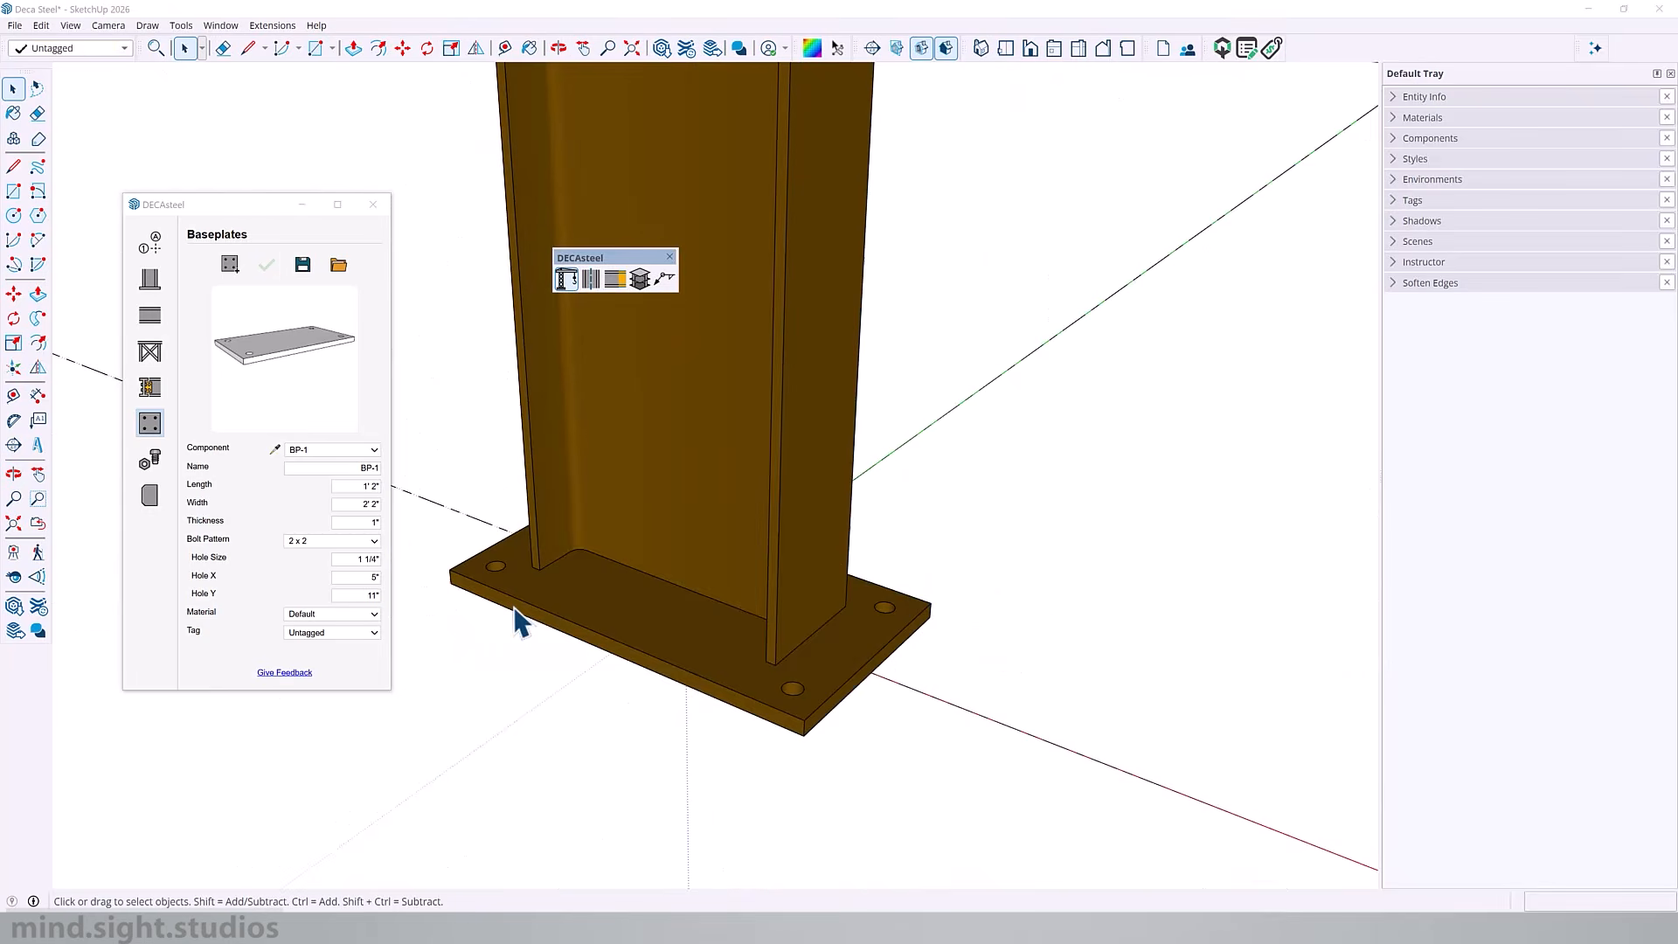
- Mirror a copy of the column, baseplate and sloped beam about the outer face of the beam's end plate at the ridge
scroll(607, 619, "down", 3)
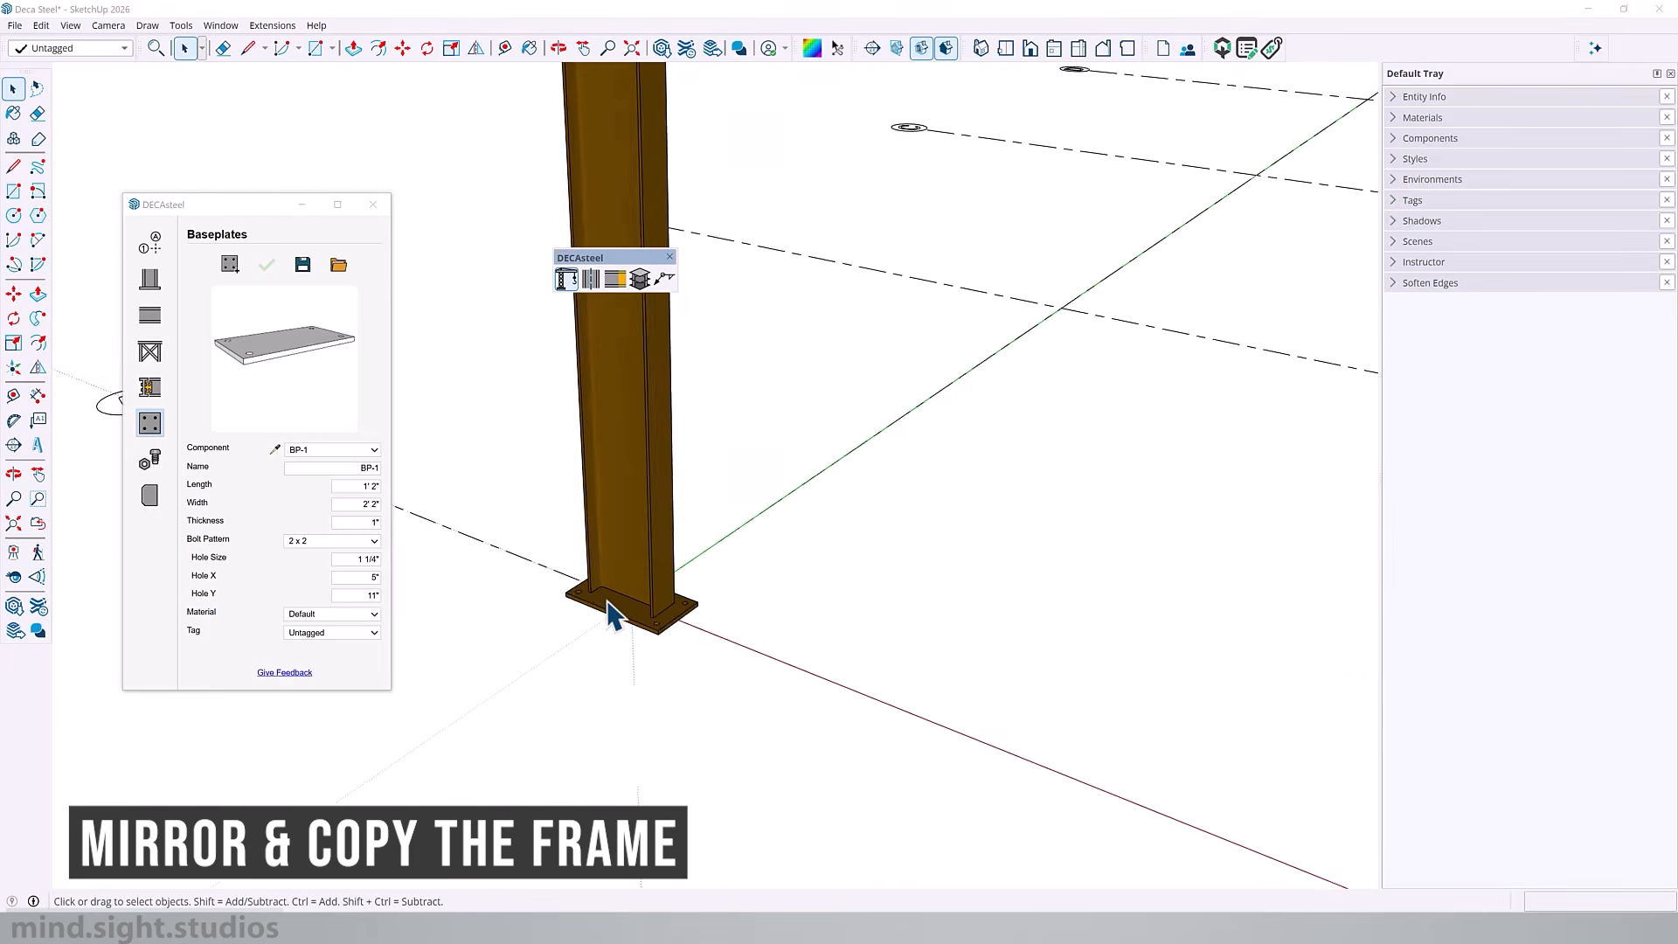
scroll(611, 616, "down", 5)
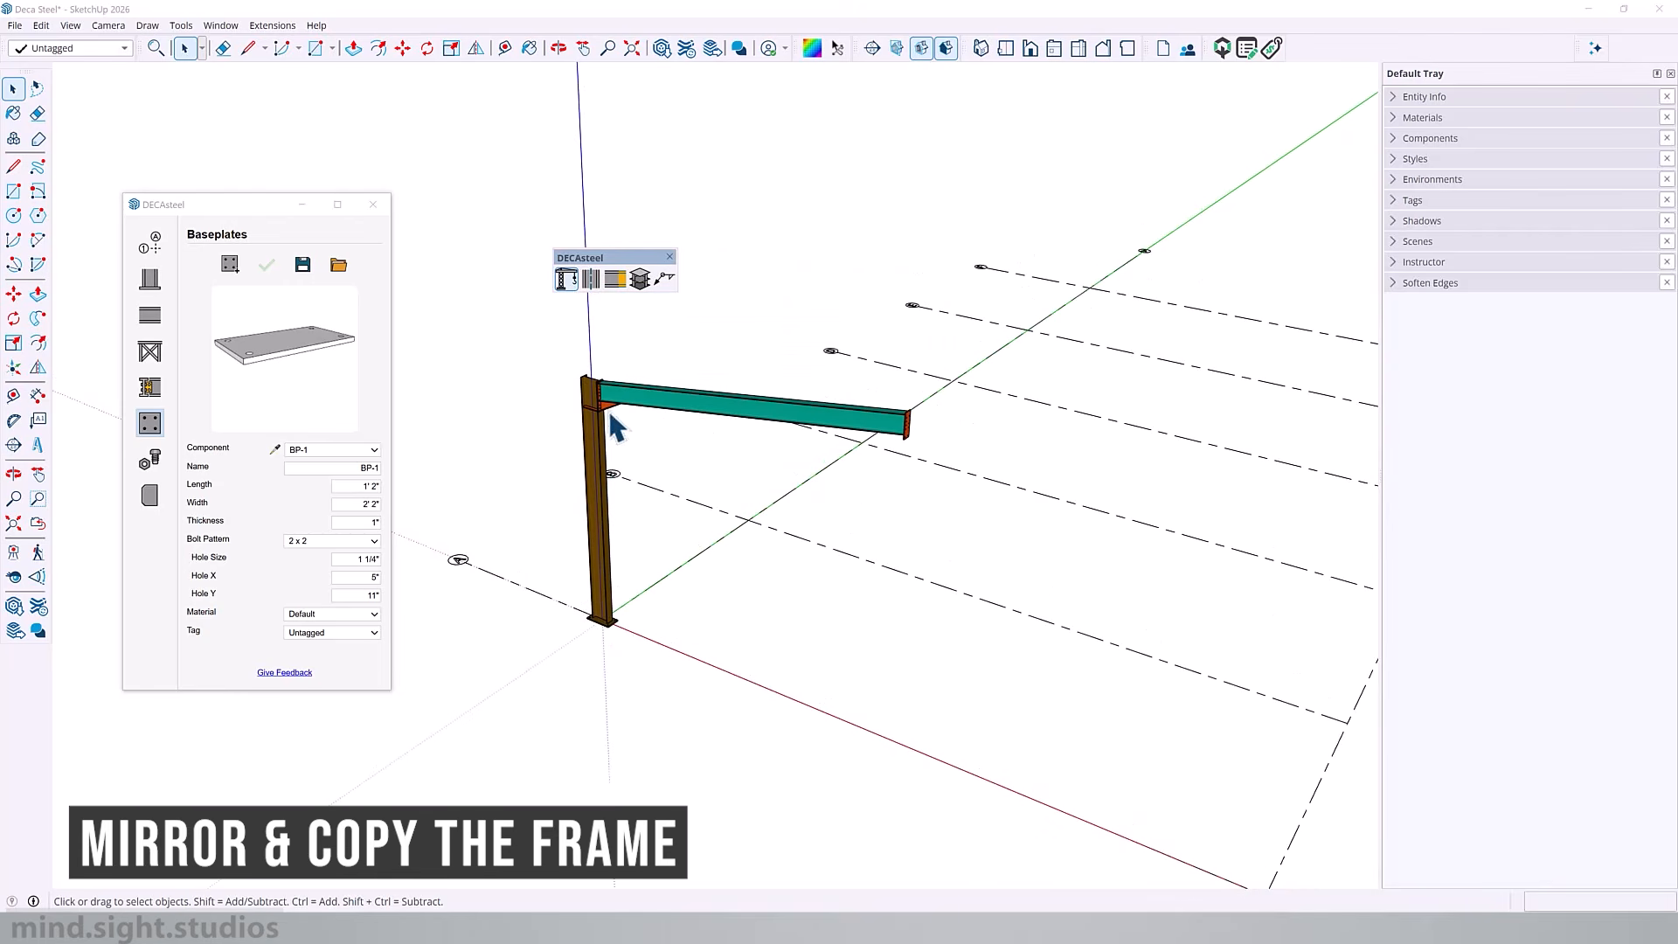
left_click_drag(519, 332, 1016, 643)
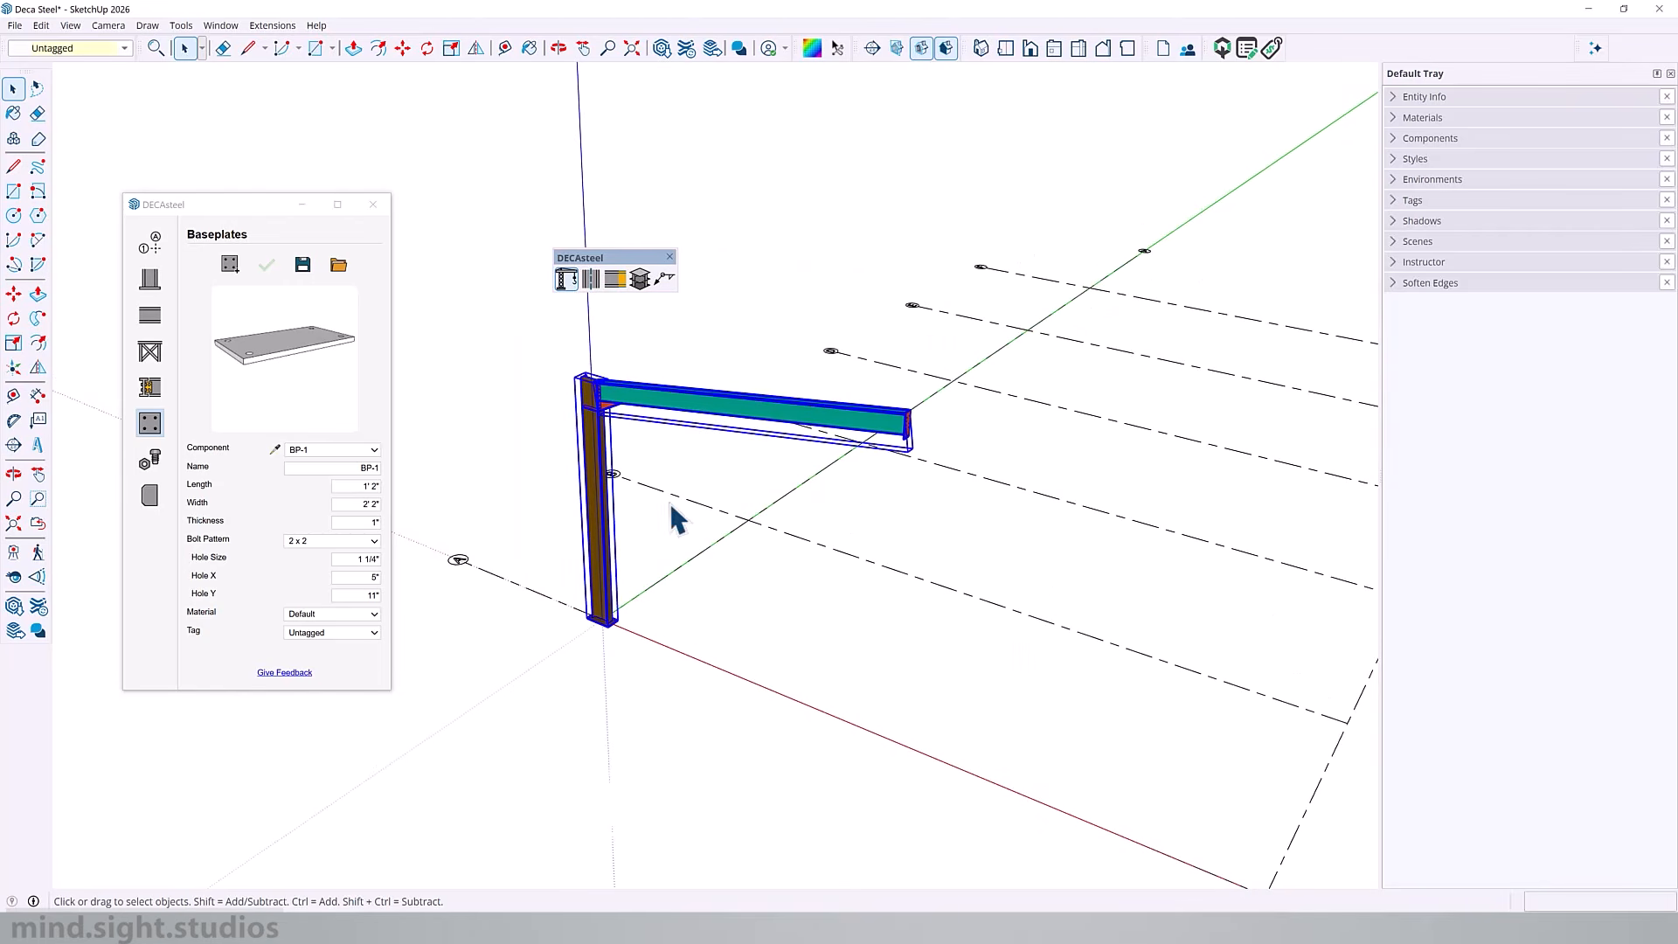
left_click(37, 372)
middle_click_drag(813, 490, 655, 420)
key("ctrl")
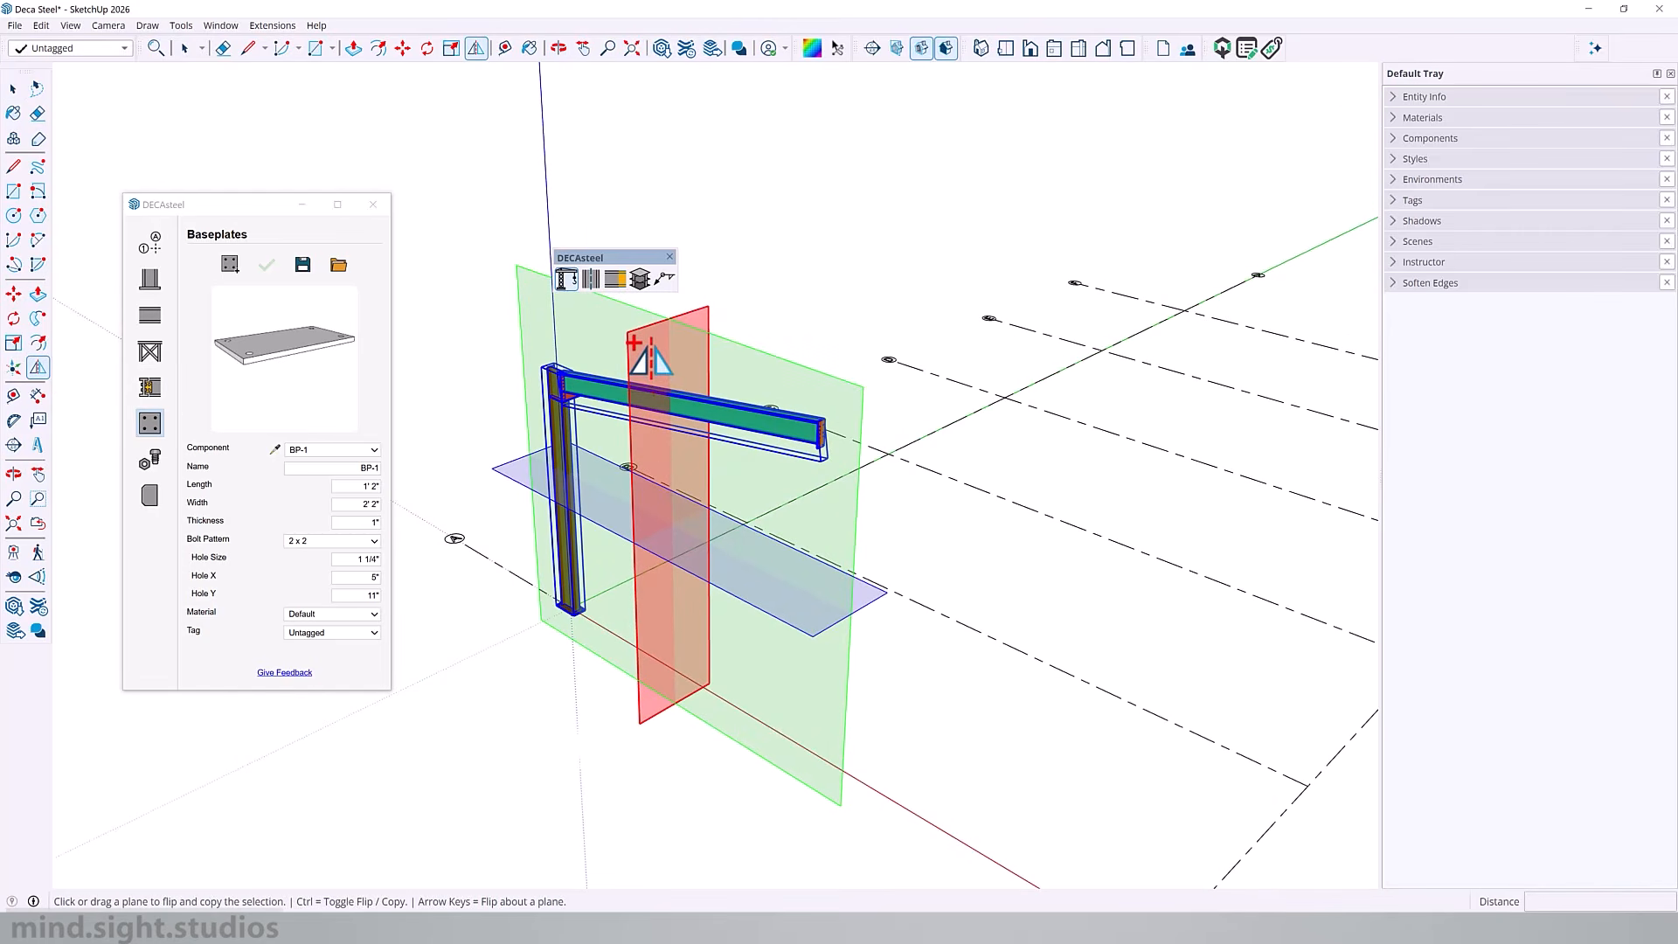
scroll(656, 362, "up", 3)
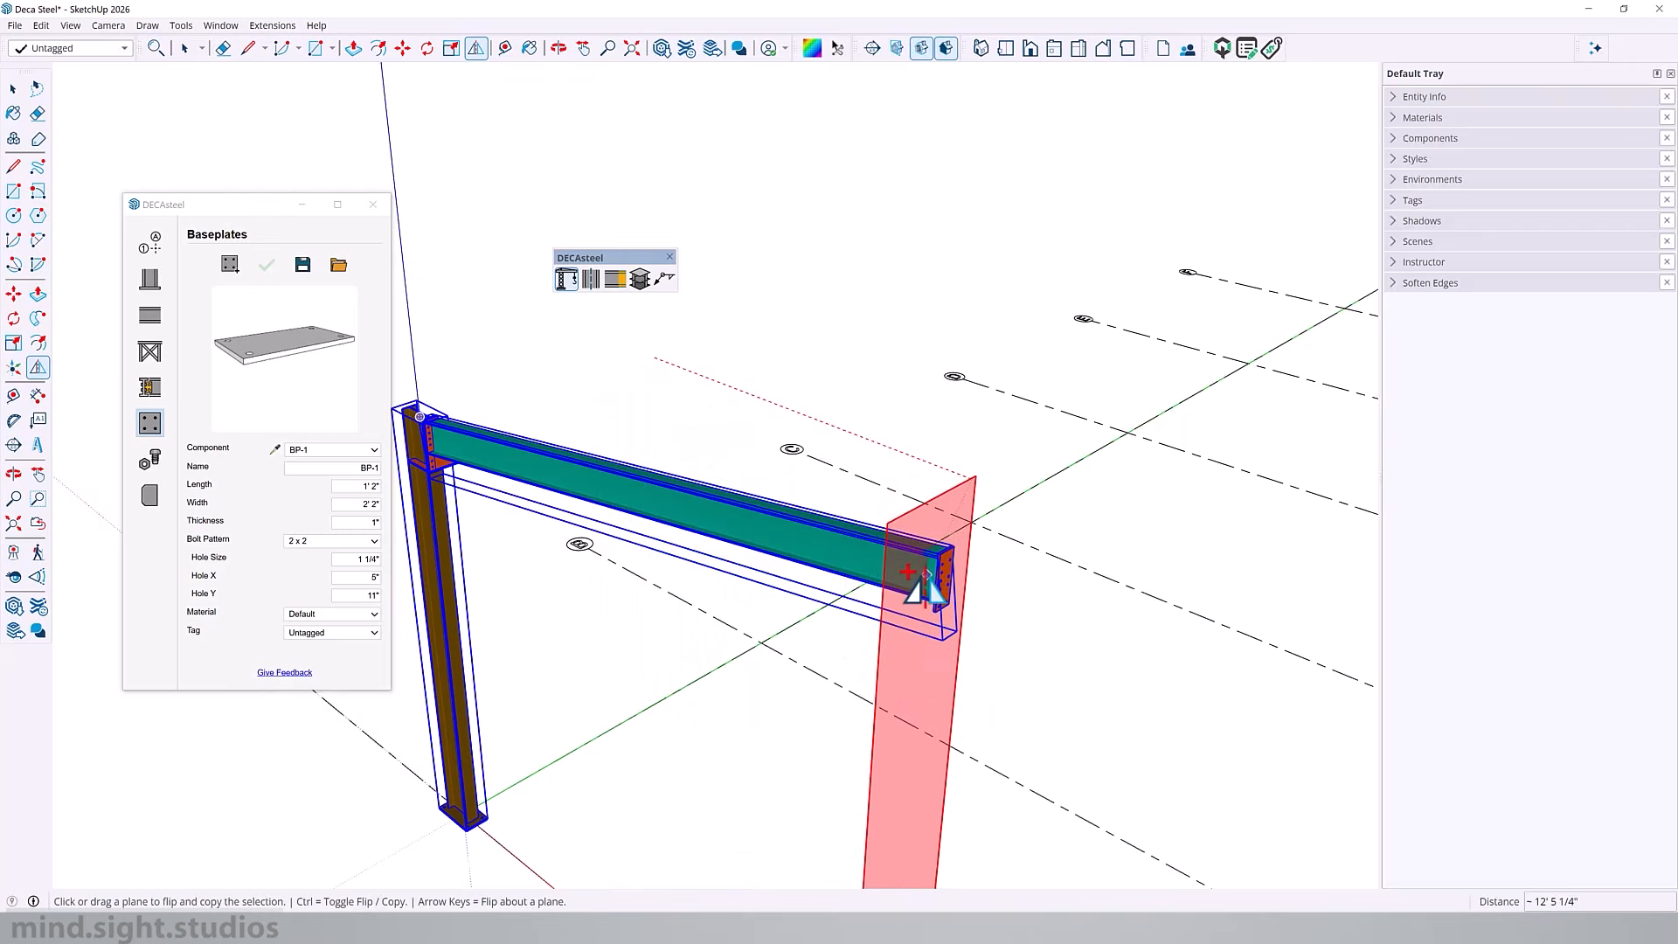
scroll(944, 580, "up", 3)
scroll(952, 575, "up", 6)
left_click_drag(953, 576, 950, 514)
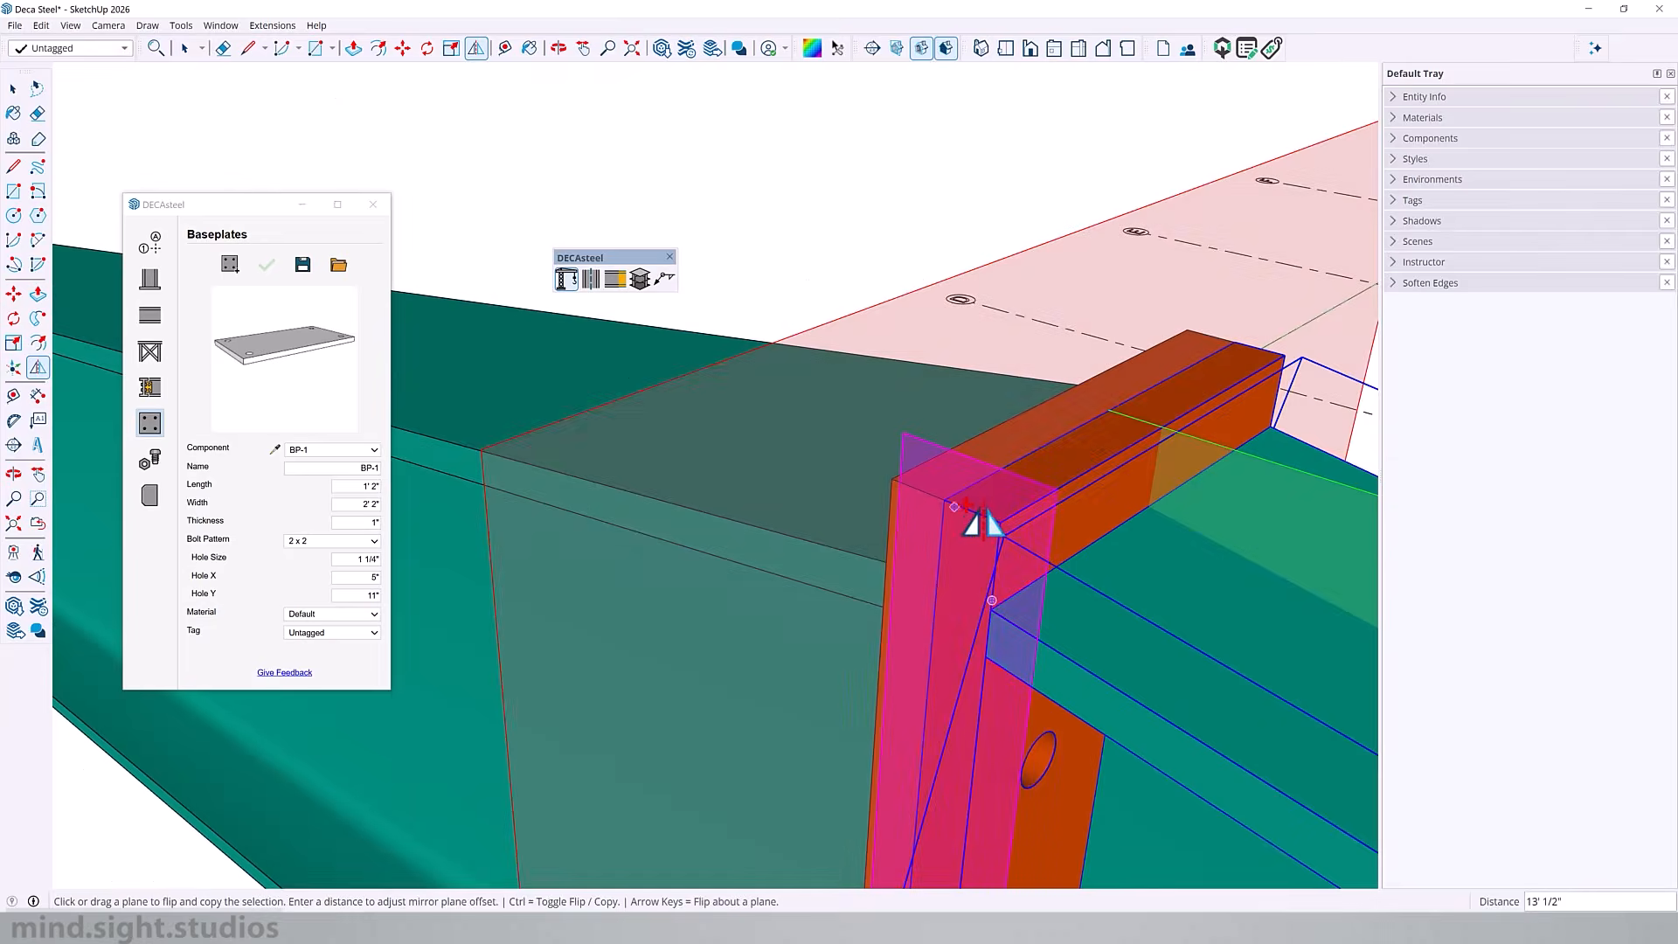
scroll(874, 486, "down", 4)
scroll(872, 493, "down", 5)
mouse_move(1206, 450)
middle_mouse_down()
mouse_move(1236, 442)
mouse_move(1228, 457)
middle_mouse_up()
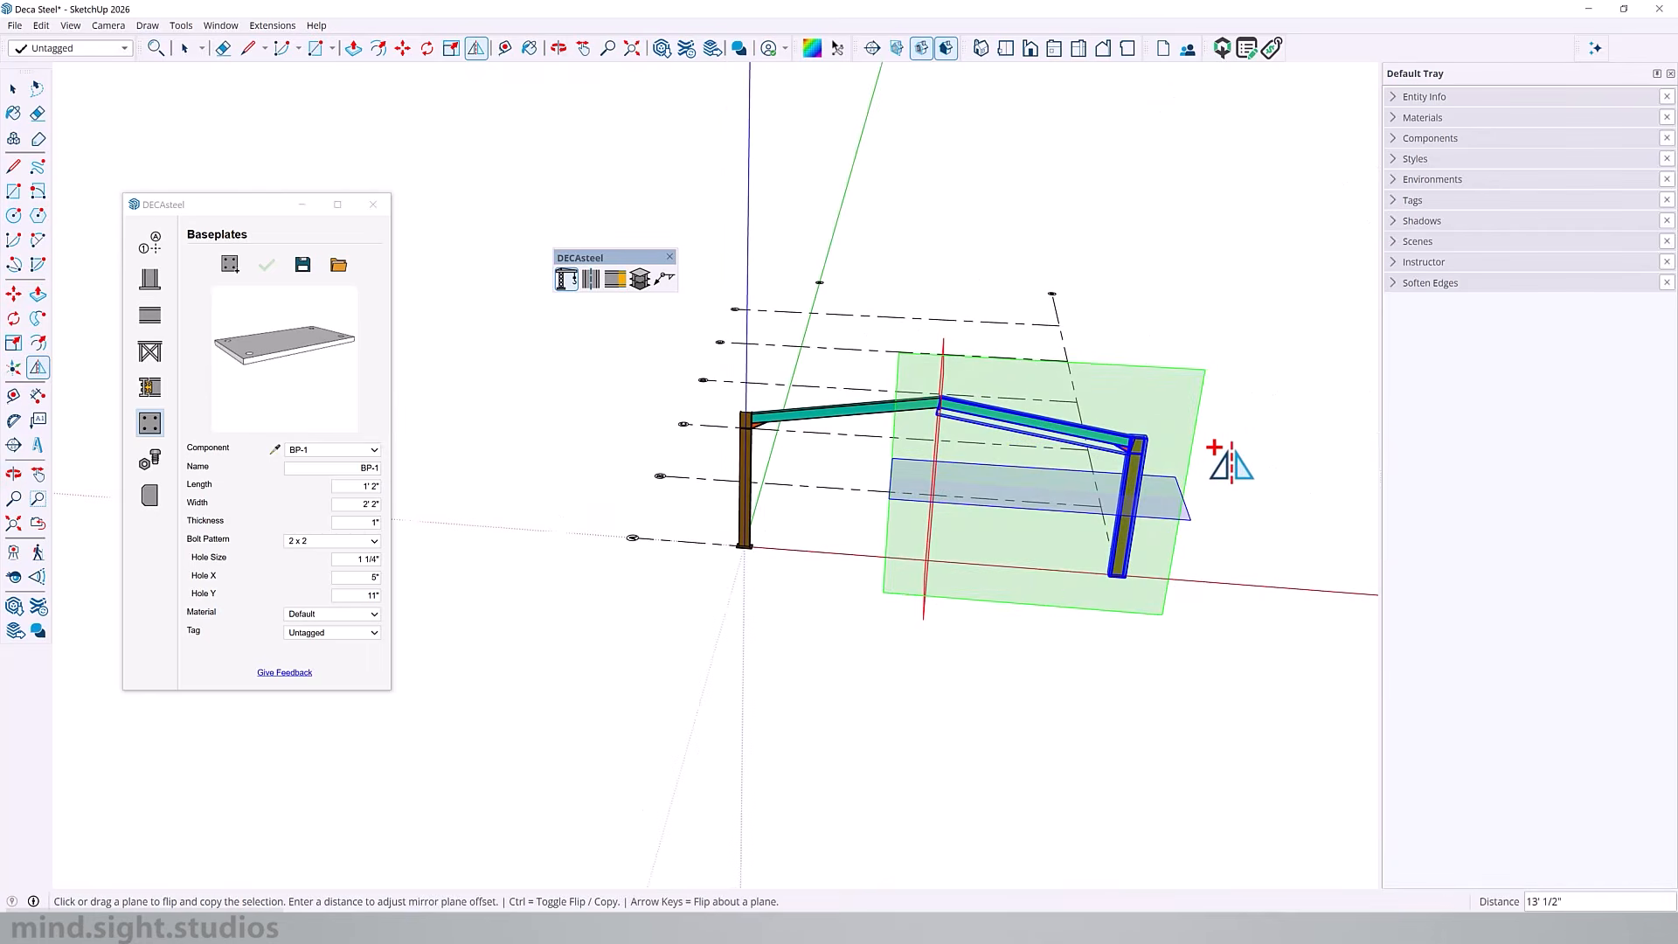
key("space")
- Select the complete frame without the grid line and copy it 20' to the next grid line, repeating the copy with *5
left_click(1122, 612)
scroll(1163, 481, "up", 7)
middle_click_drag(1057, 706, 682, 696)
scroll(1022, 580, "down", 8)
middle_click_drag(1022, 581, 563, 507)
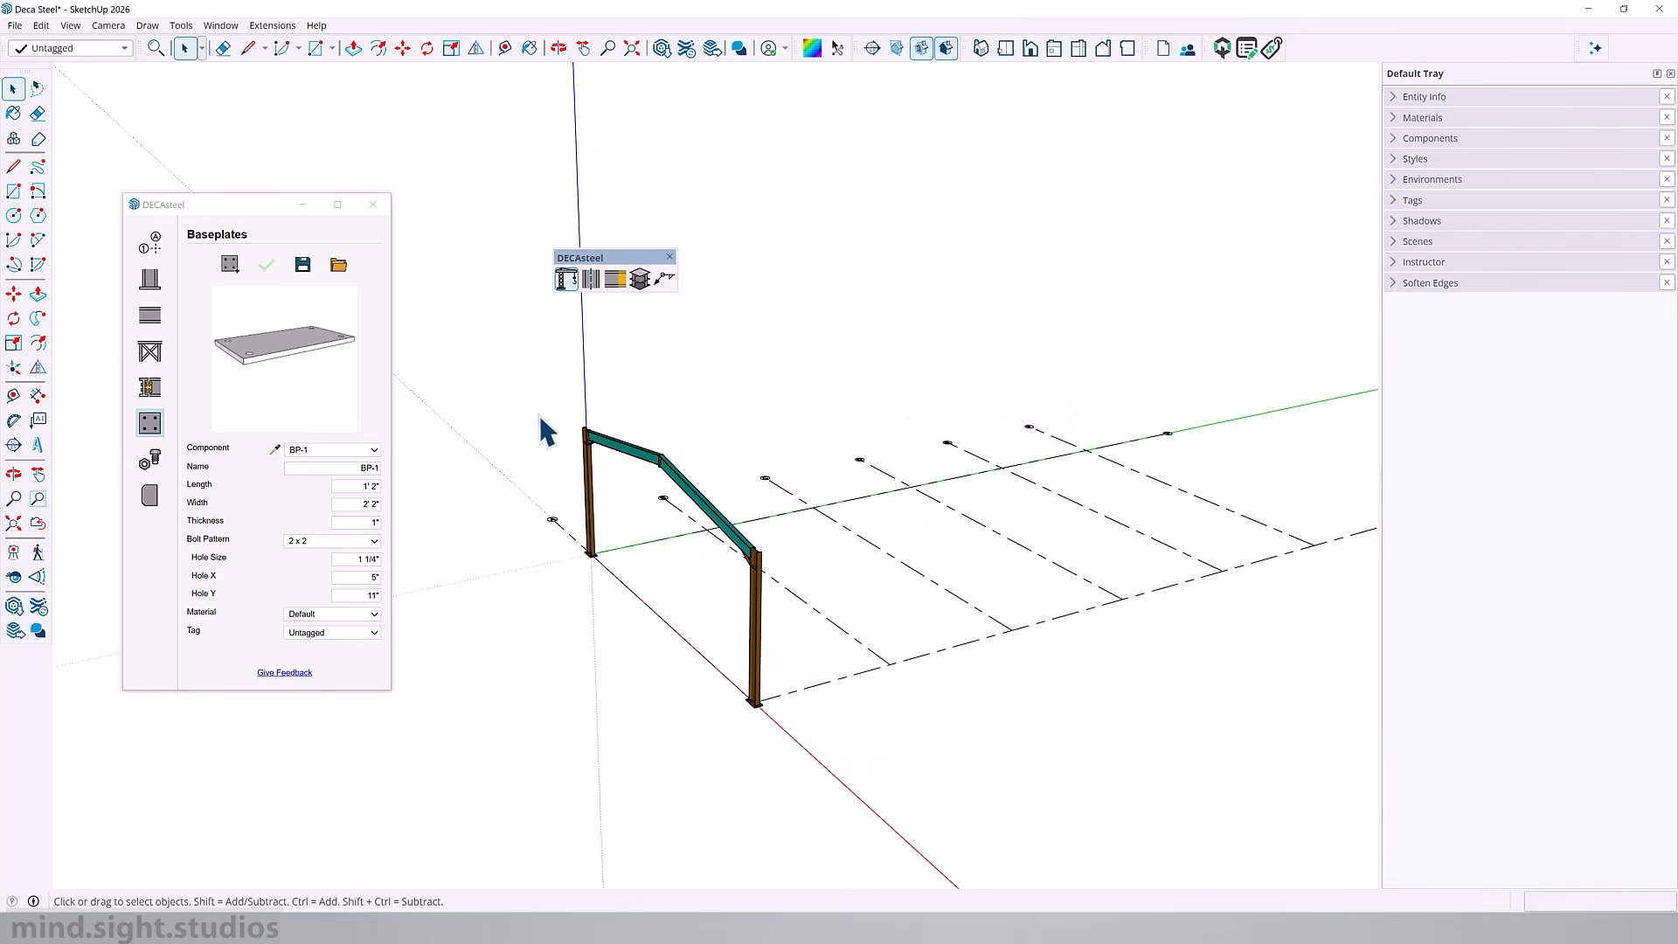
left_click_drag(515, 375, 853, 791)
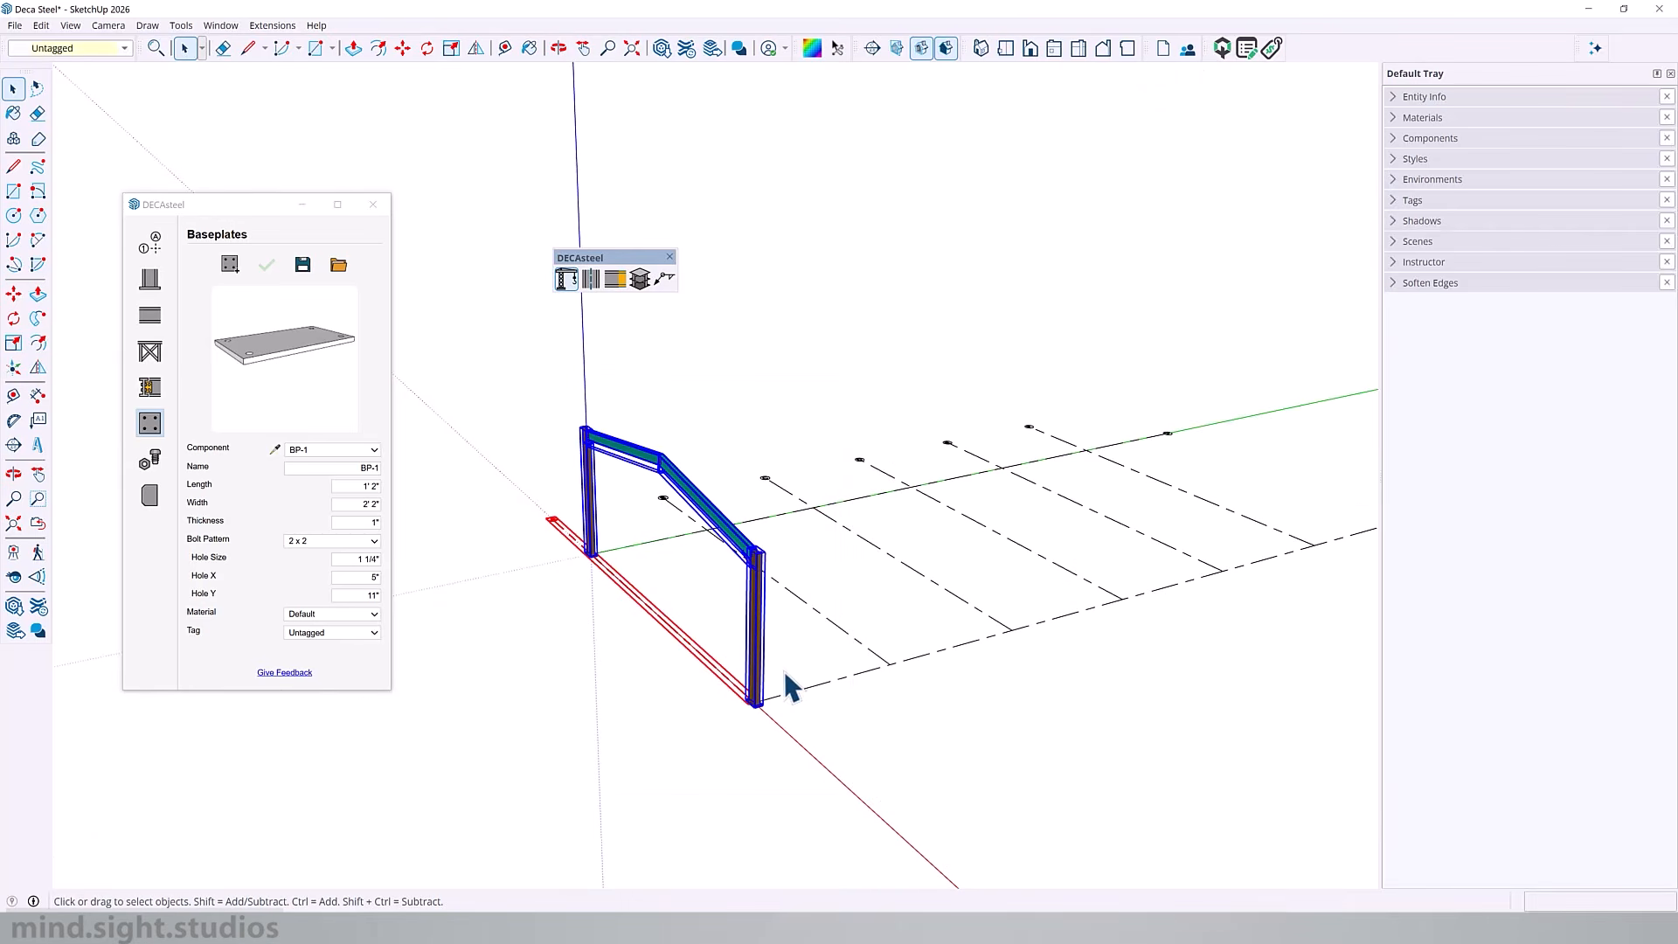
key("m")
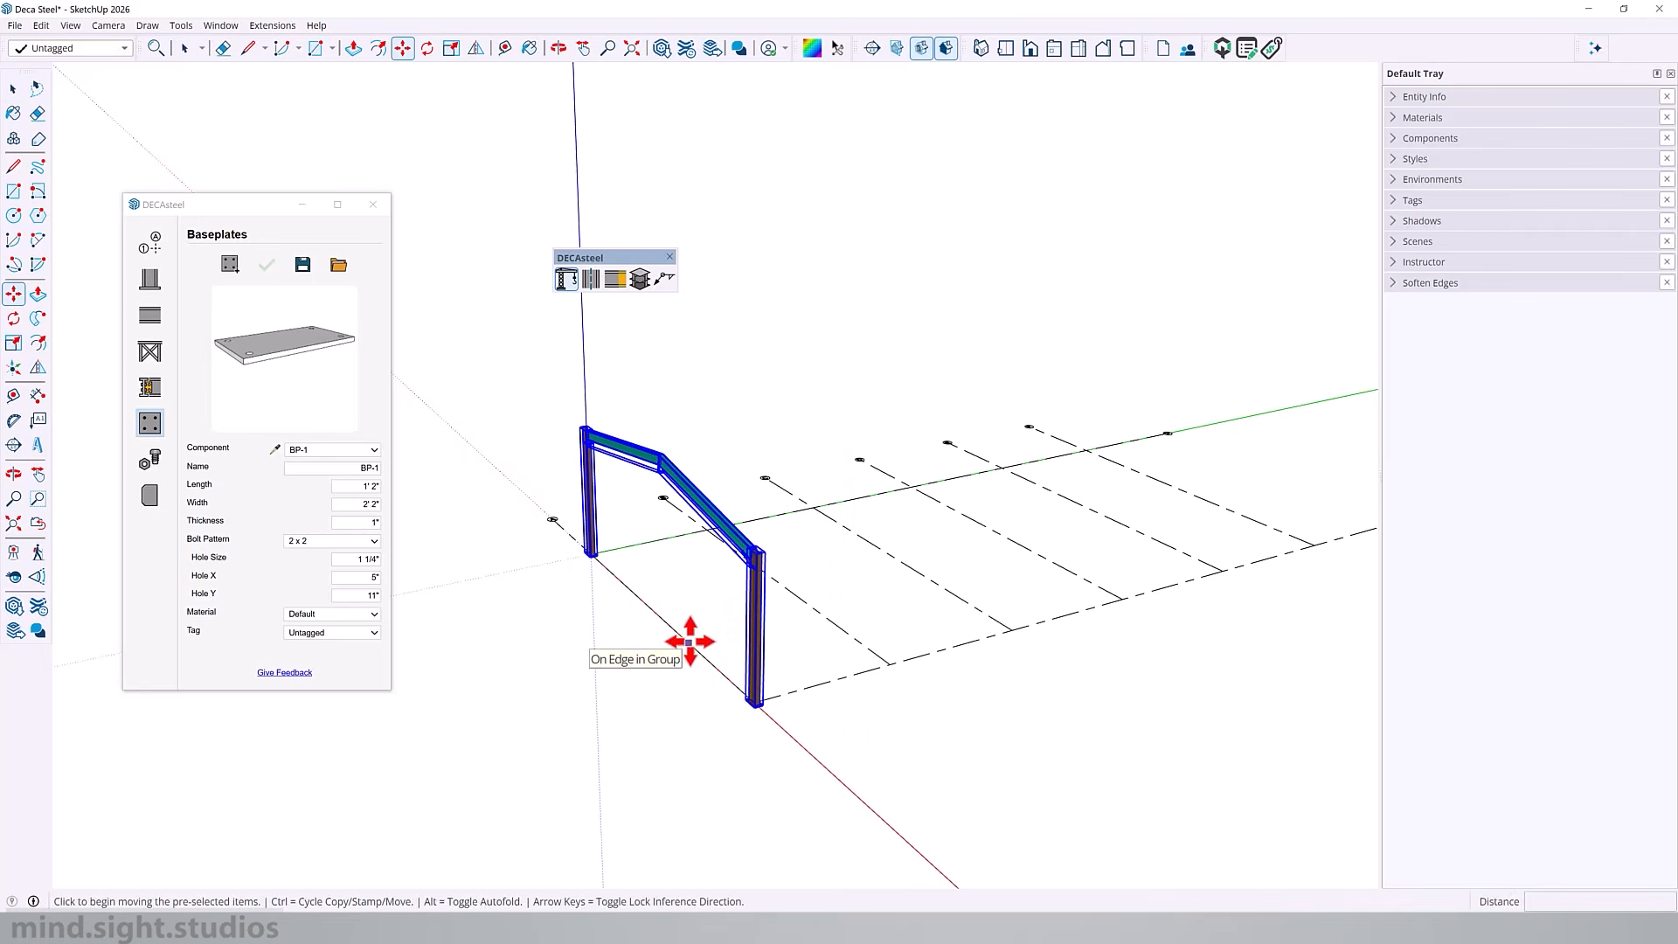
left_click(690, 642)
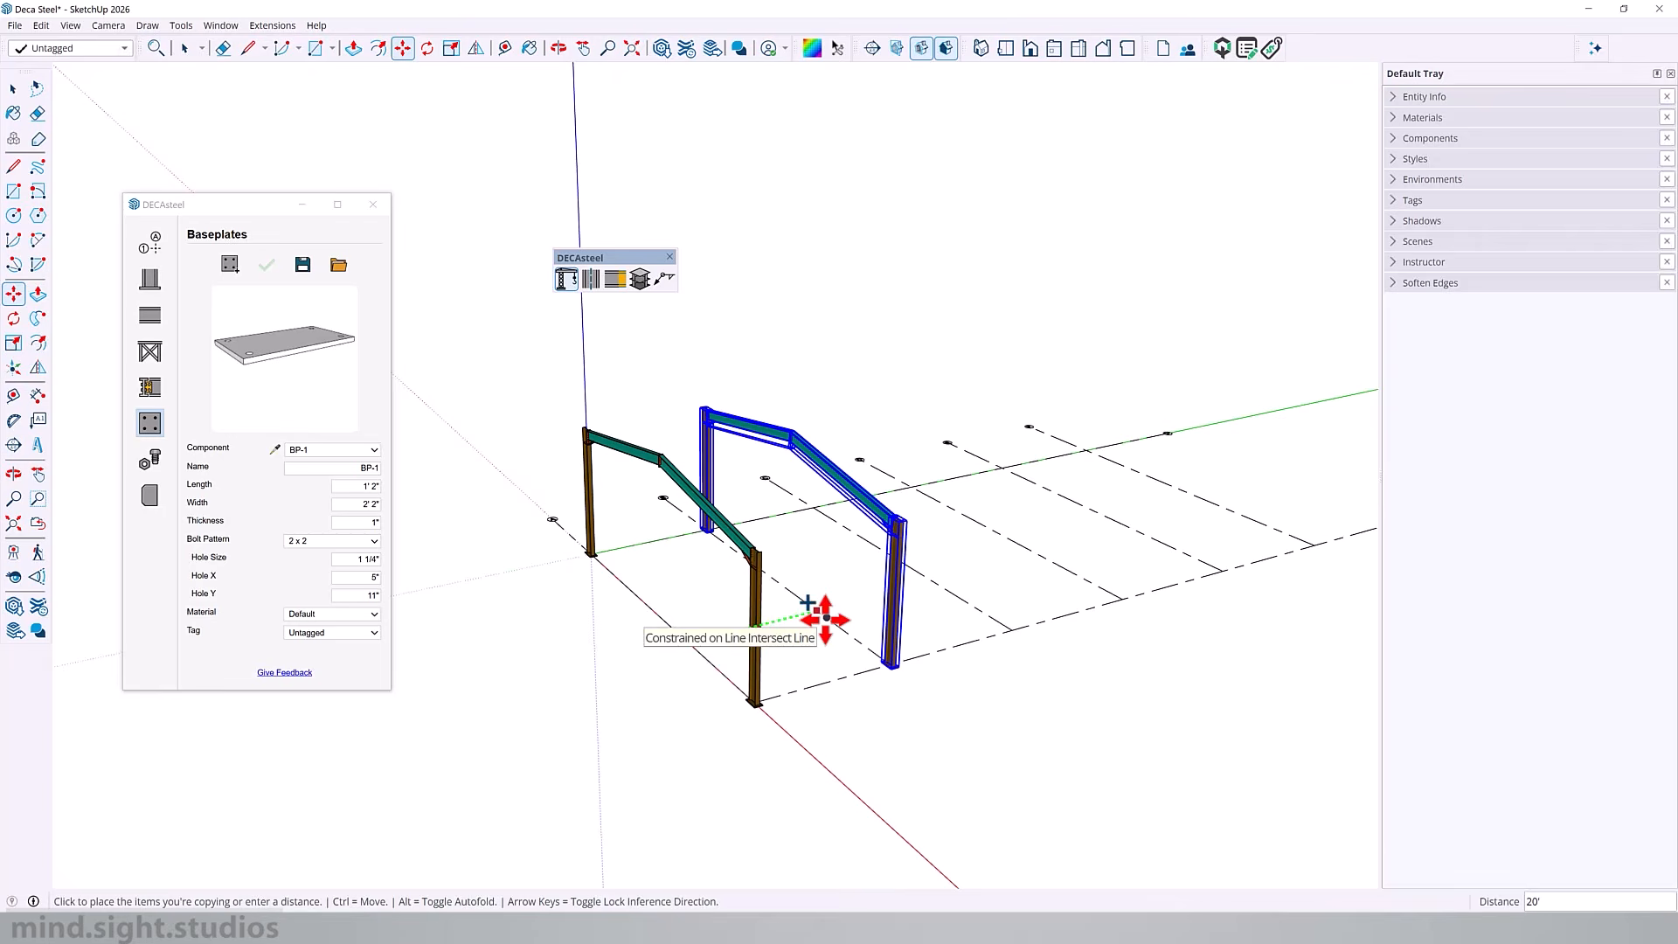
left_click(825, 618)
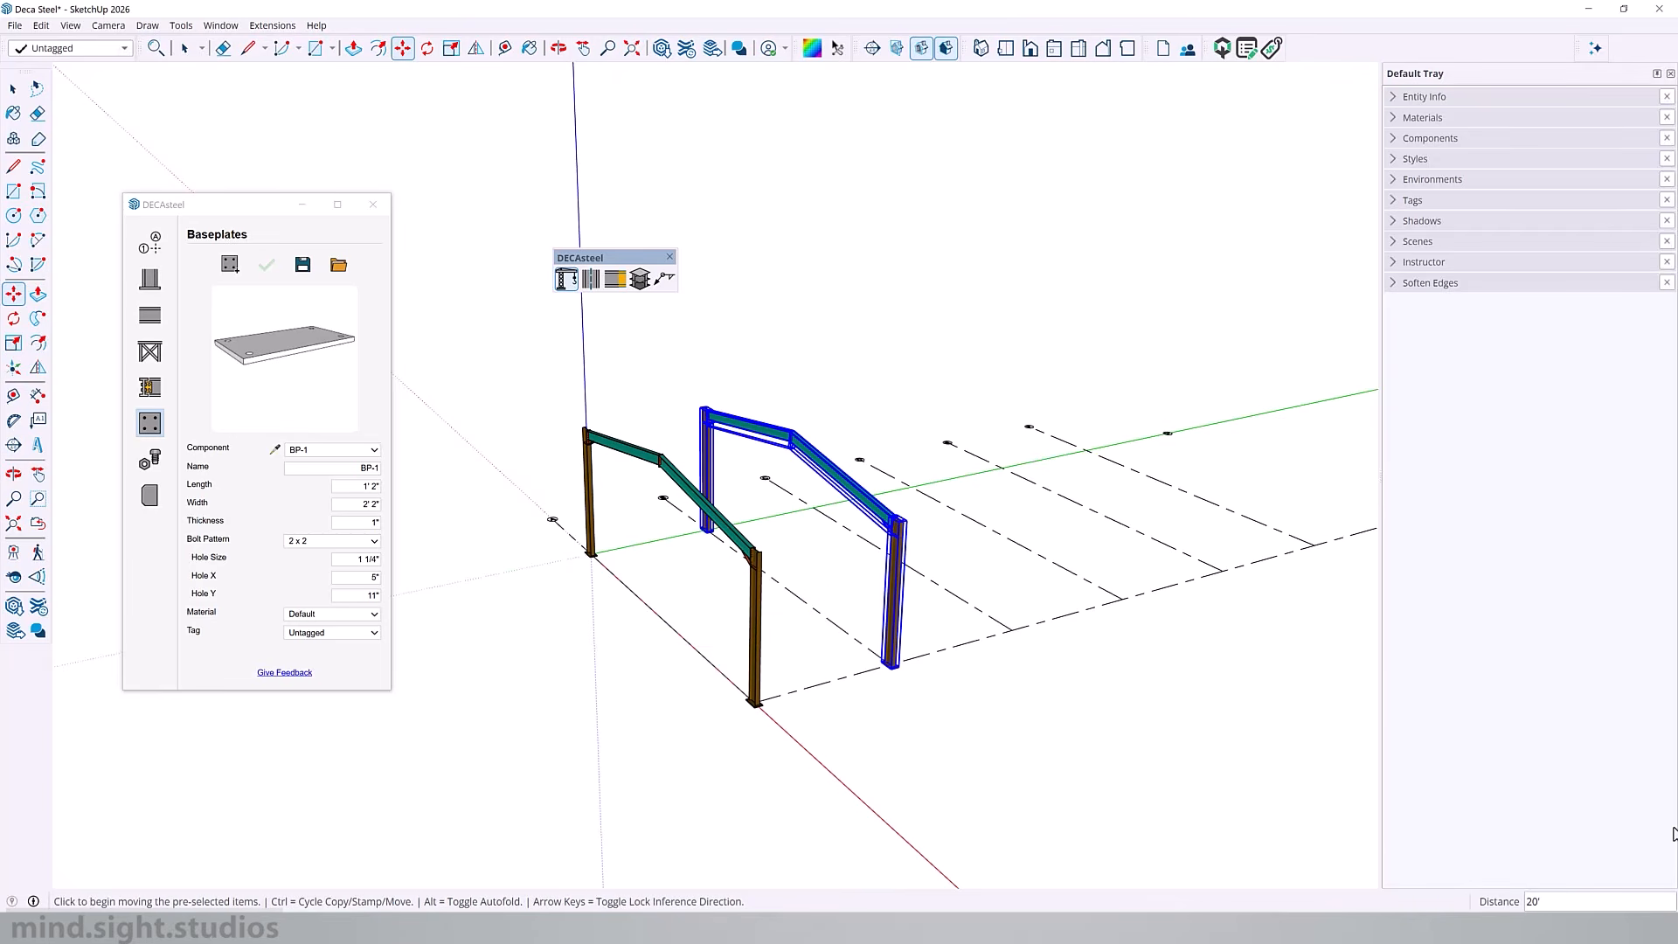
key("Return")
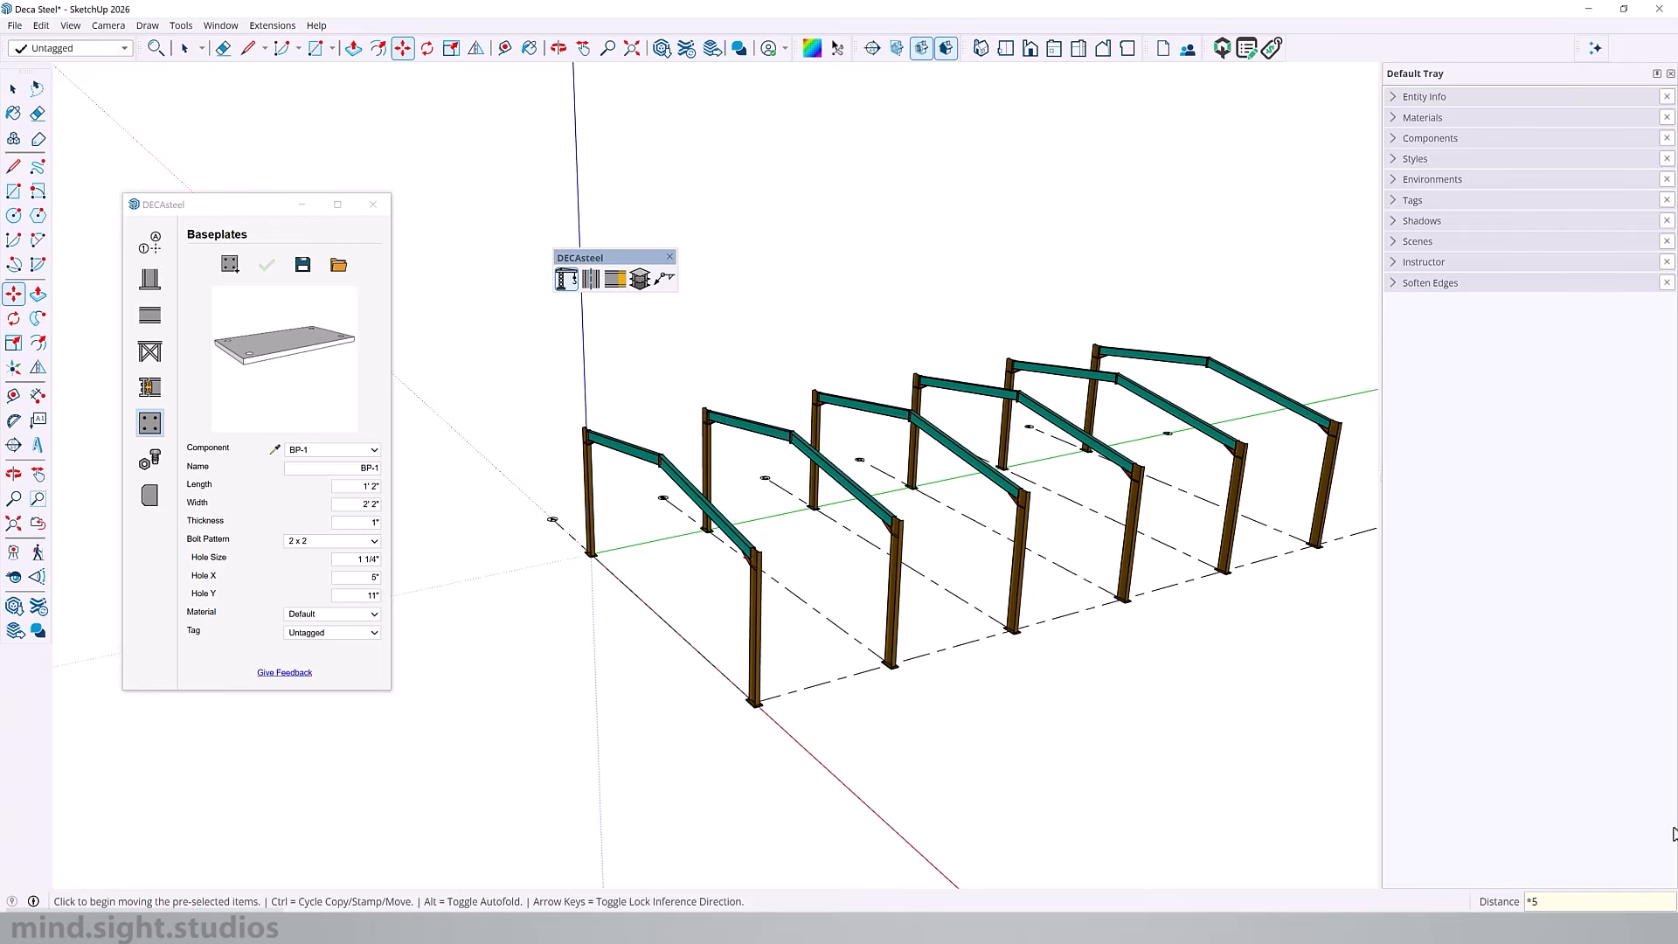
- Set the DECAsteel beam profile to W10X30
middle_click_drag(746, 660, 1026, 513)
scroll(1026, 513, "up", 5)
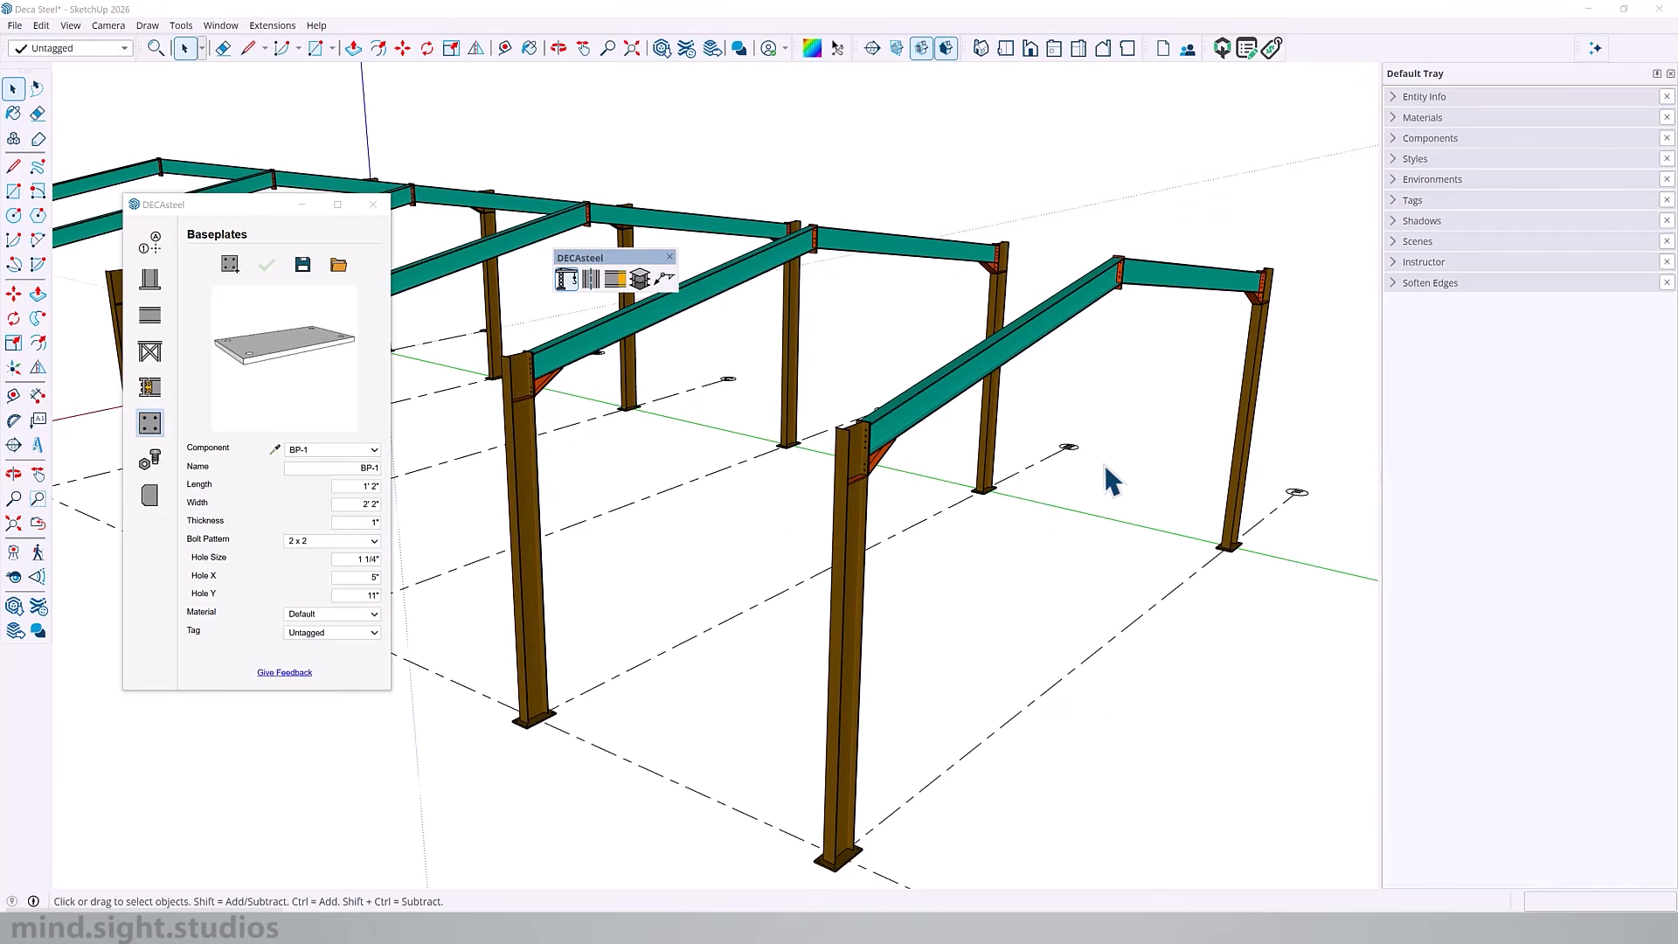
left_click(150, 320)
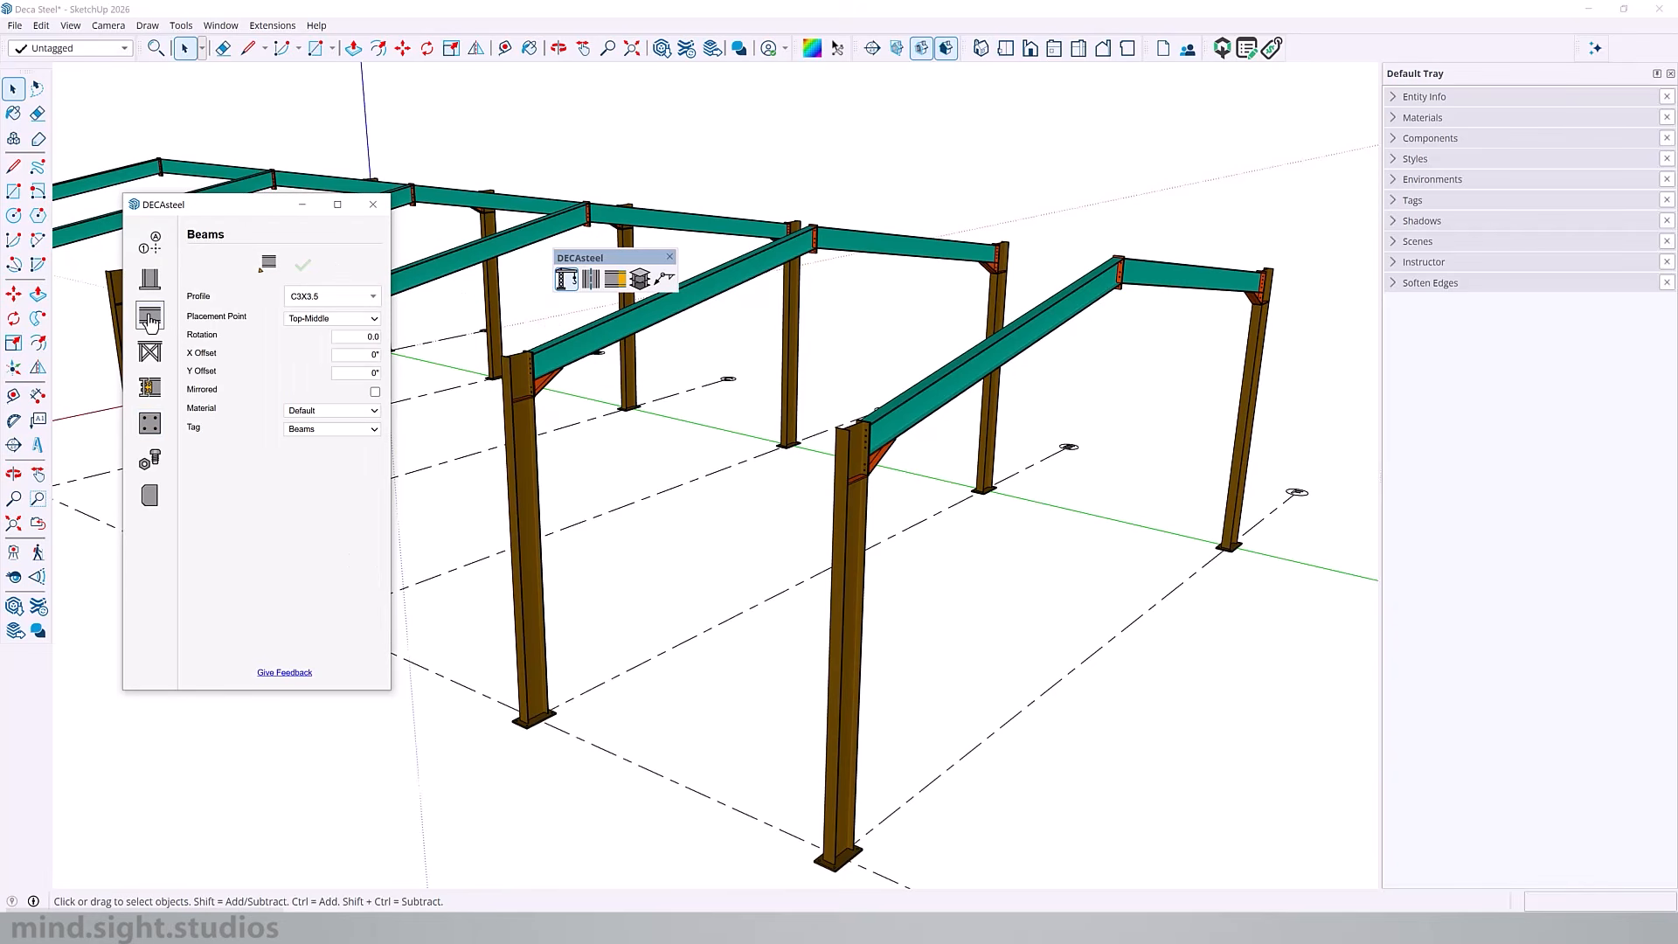
left_click(338, 296)
scroll(316, 390, "down", 5)
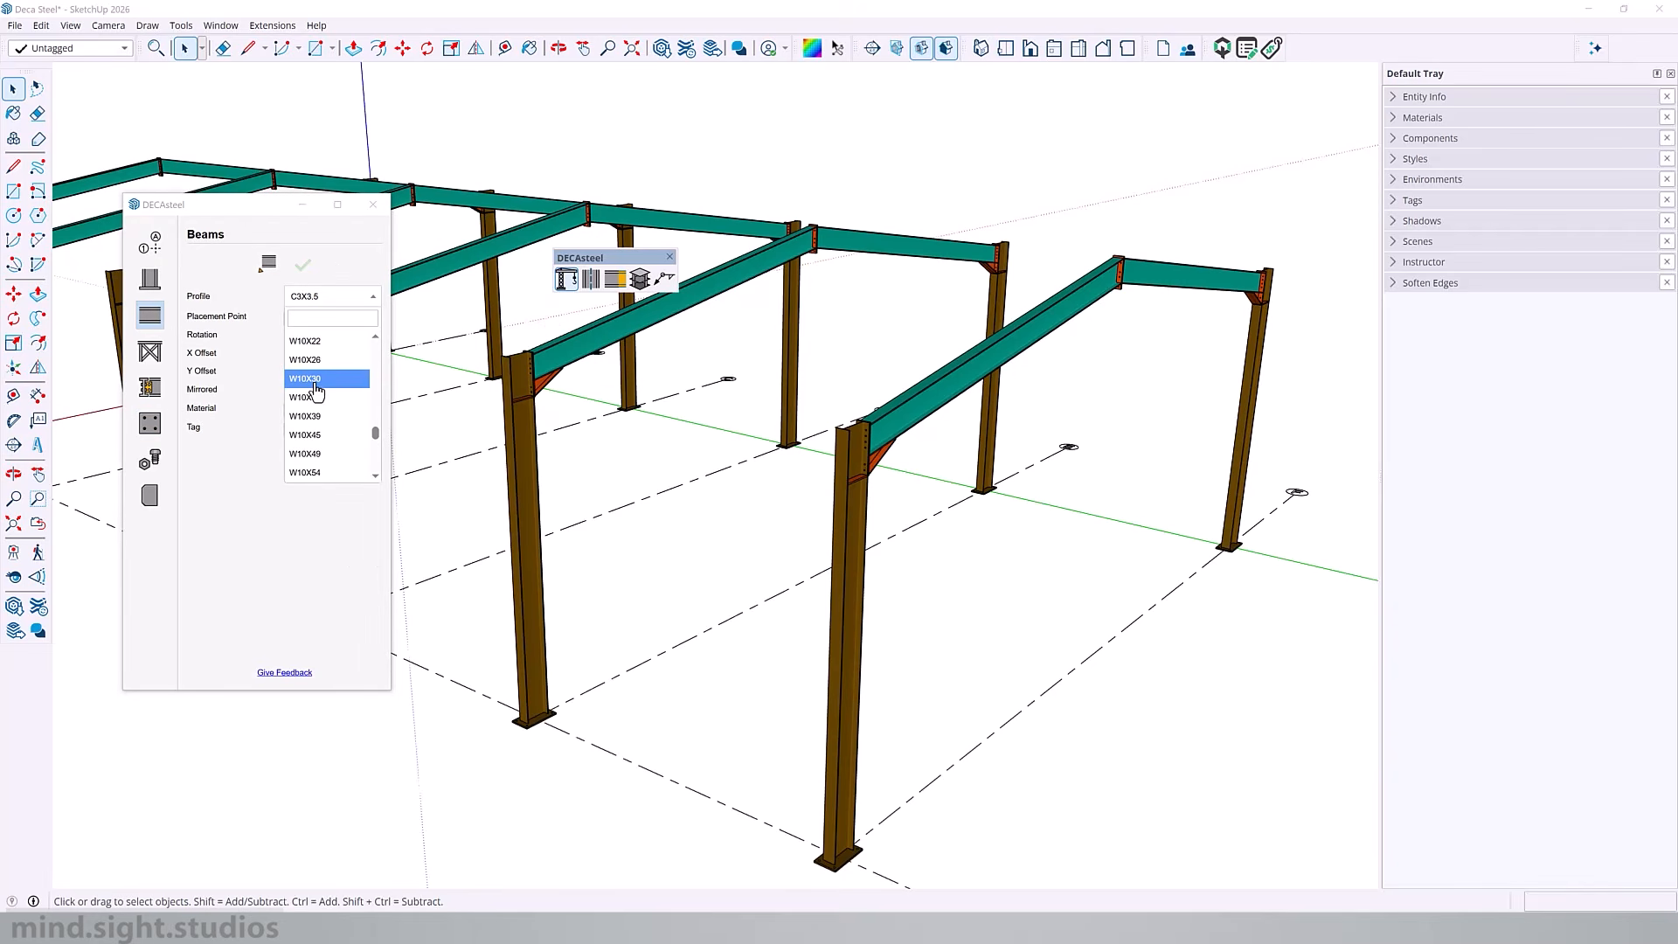
left_click(315, 382)
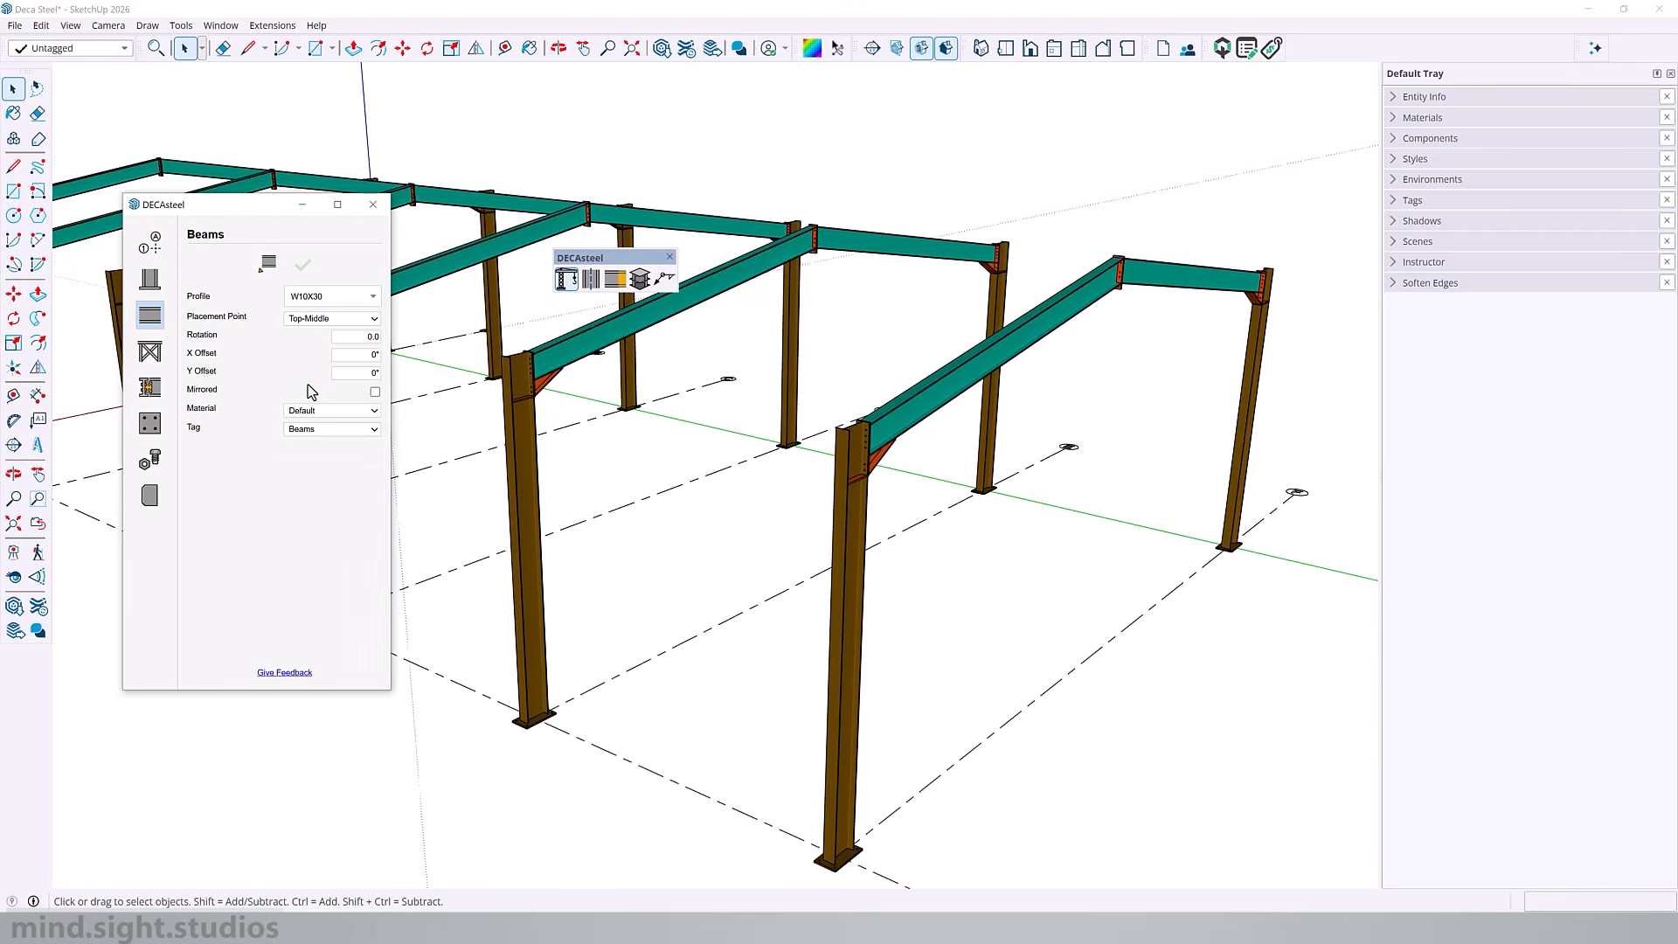
- Turn on path lines and place a 20' W10X30 beam between the path-line tops of two neighbouring columns in the end bay
left_click(592, 280)
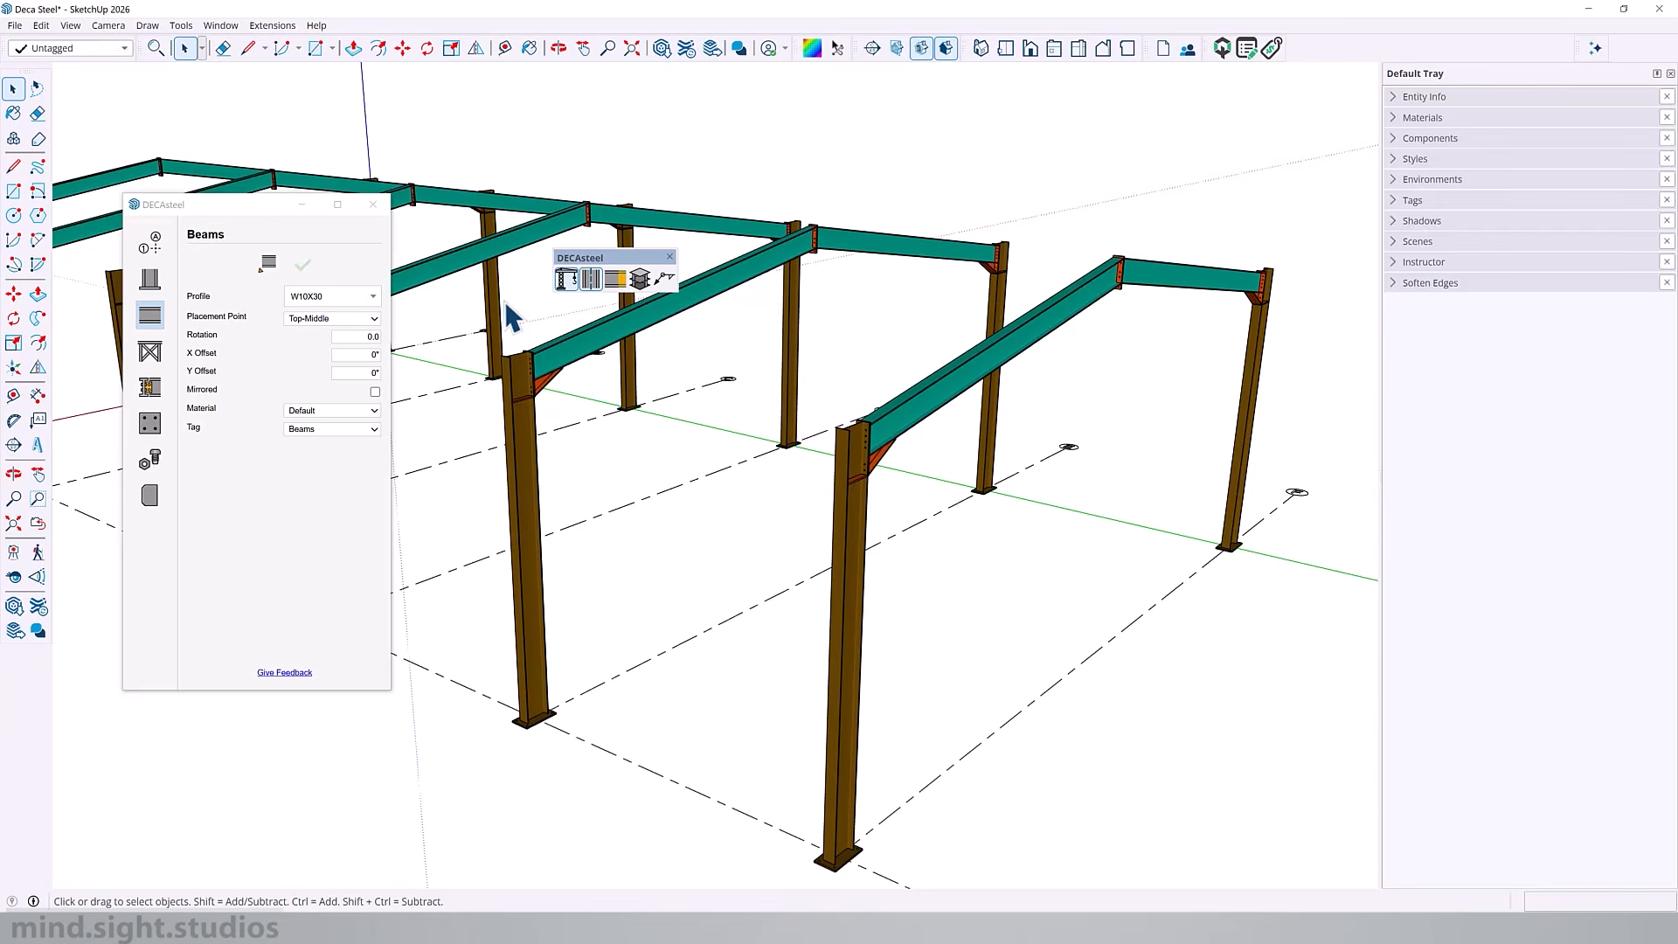
left_click(269, 263)
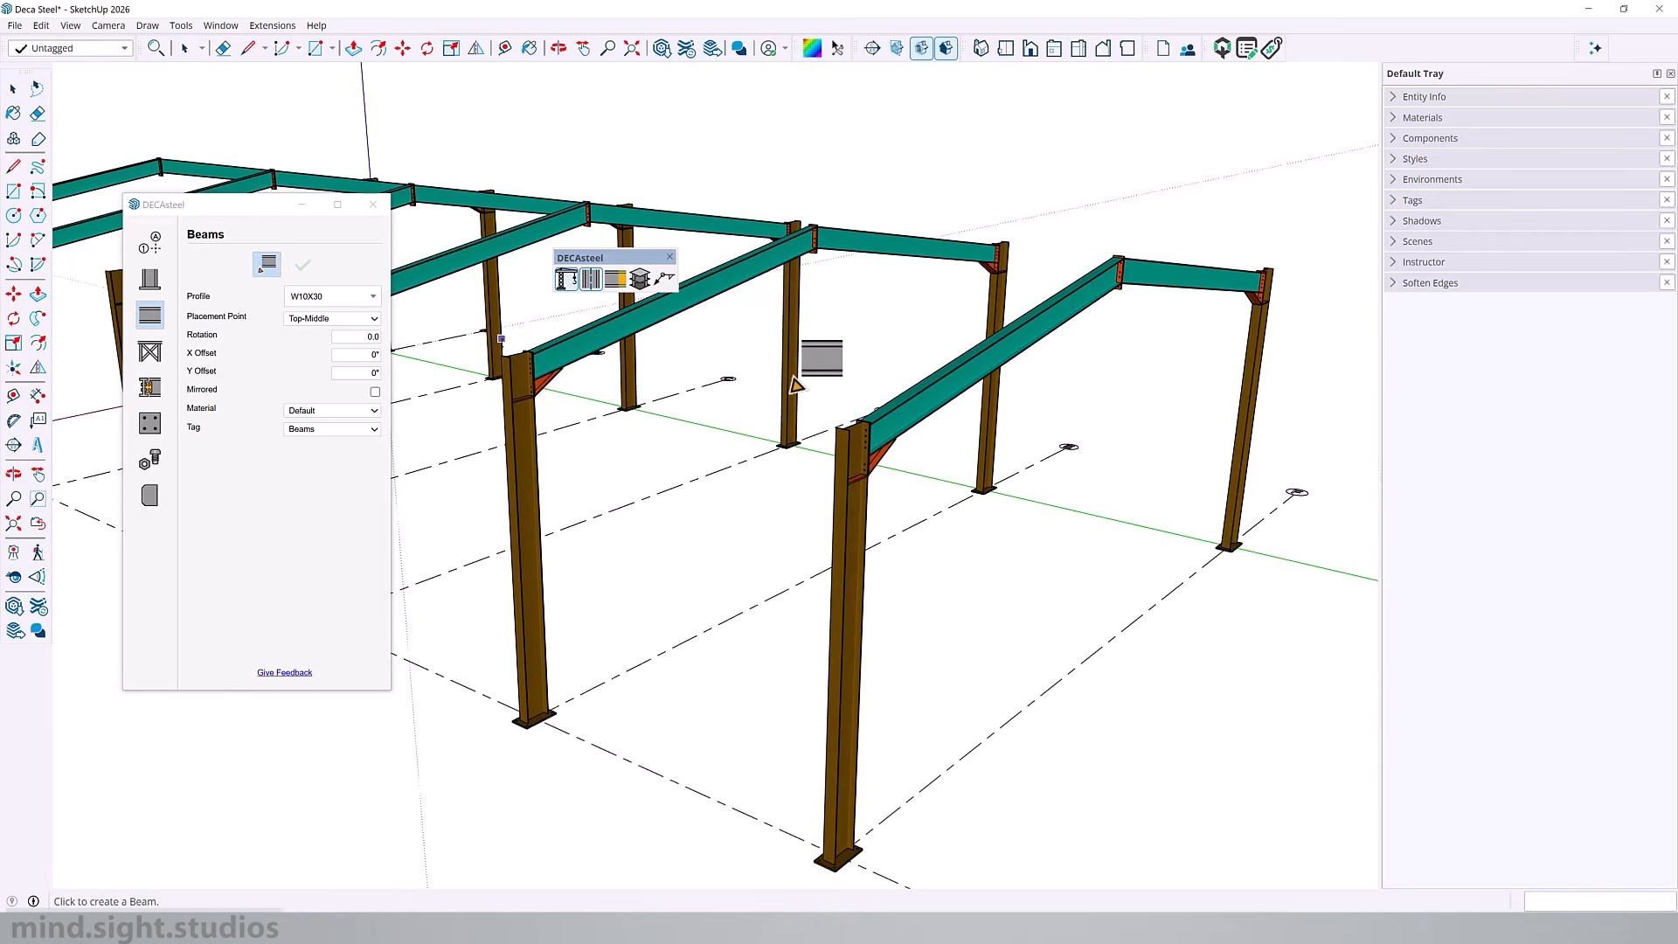
scroll(769, 486, "up", 5)
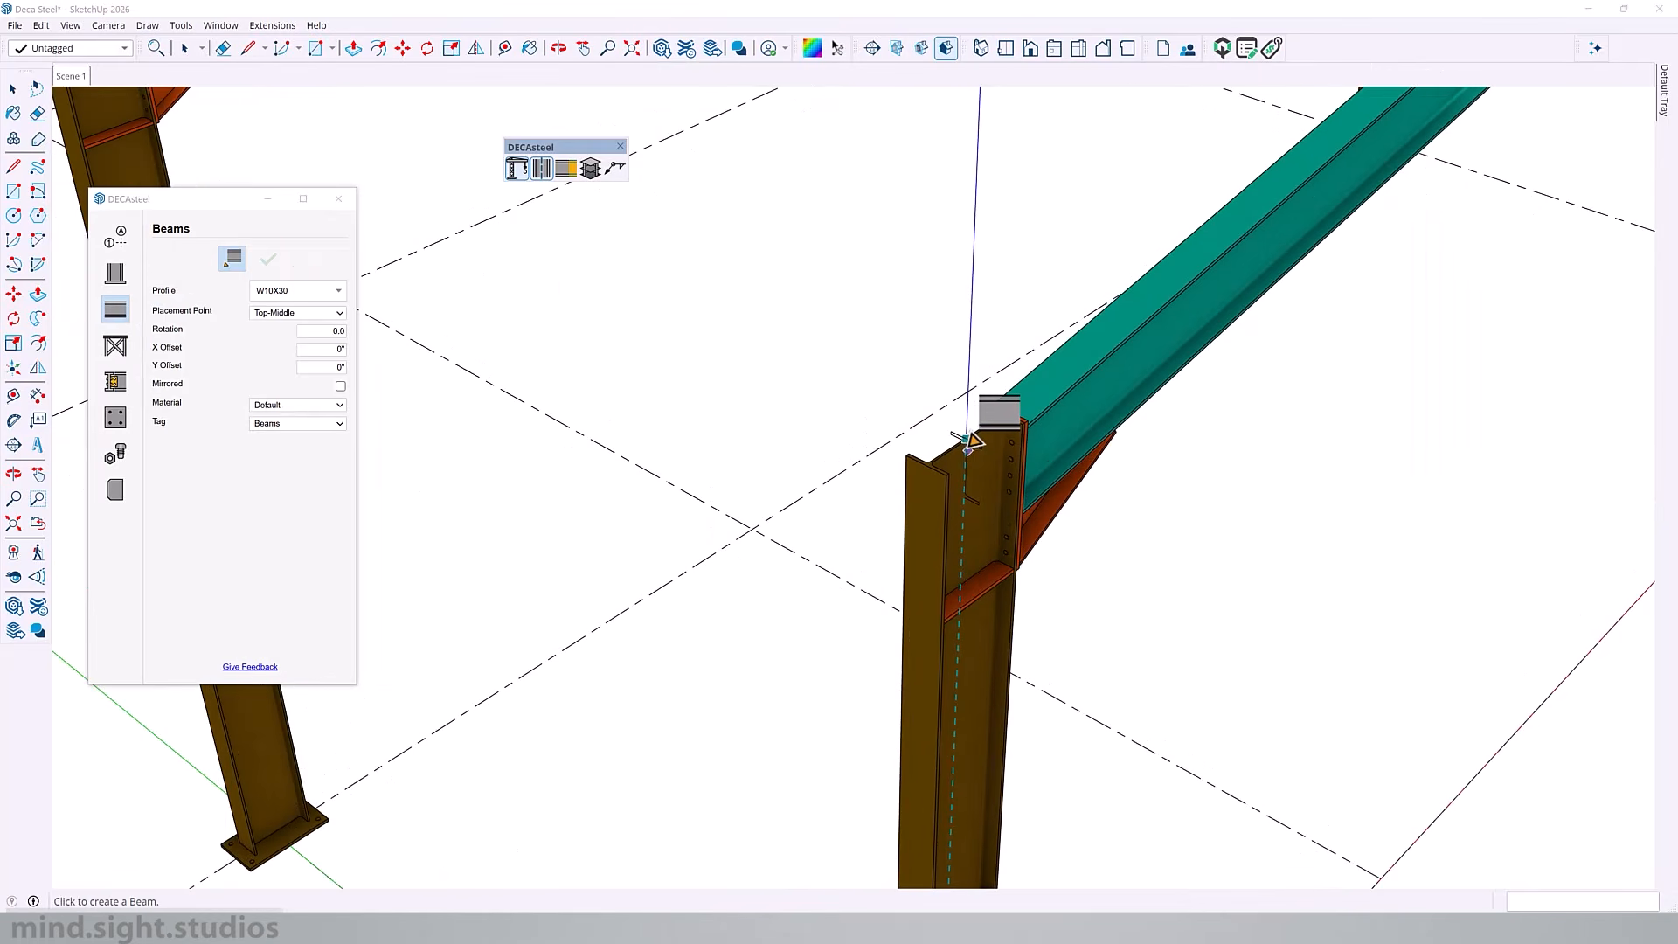
left_click(970, 441)
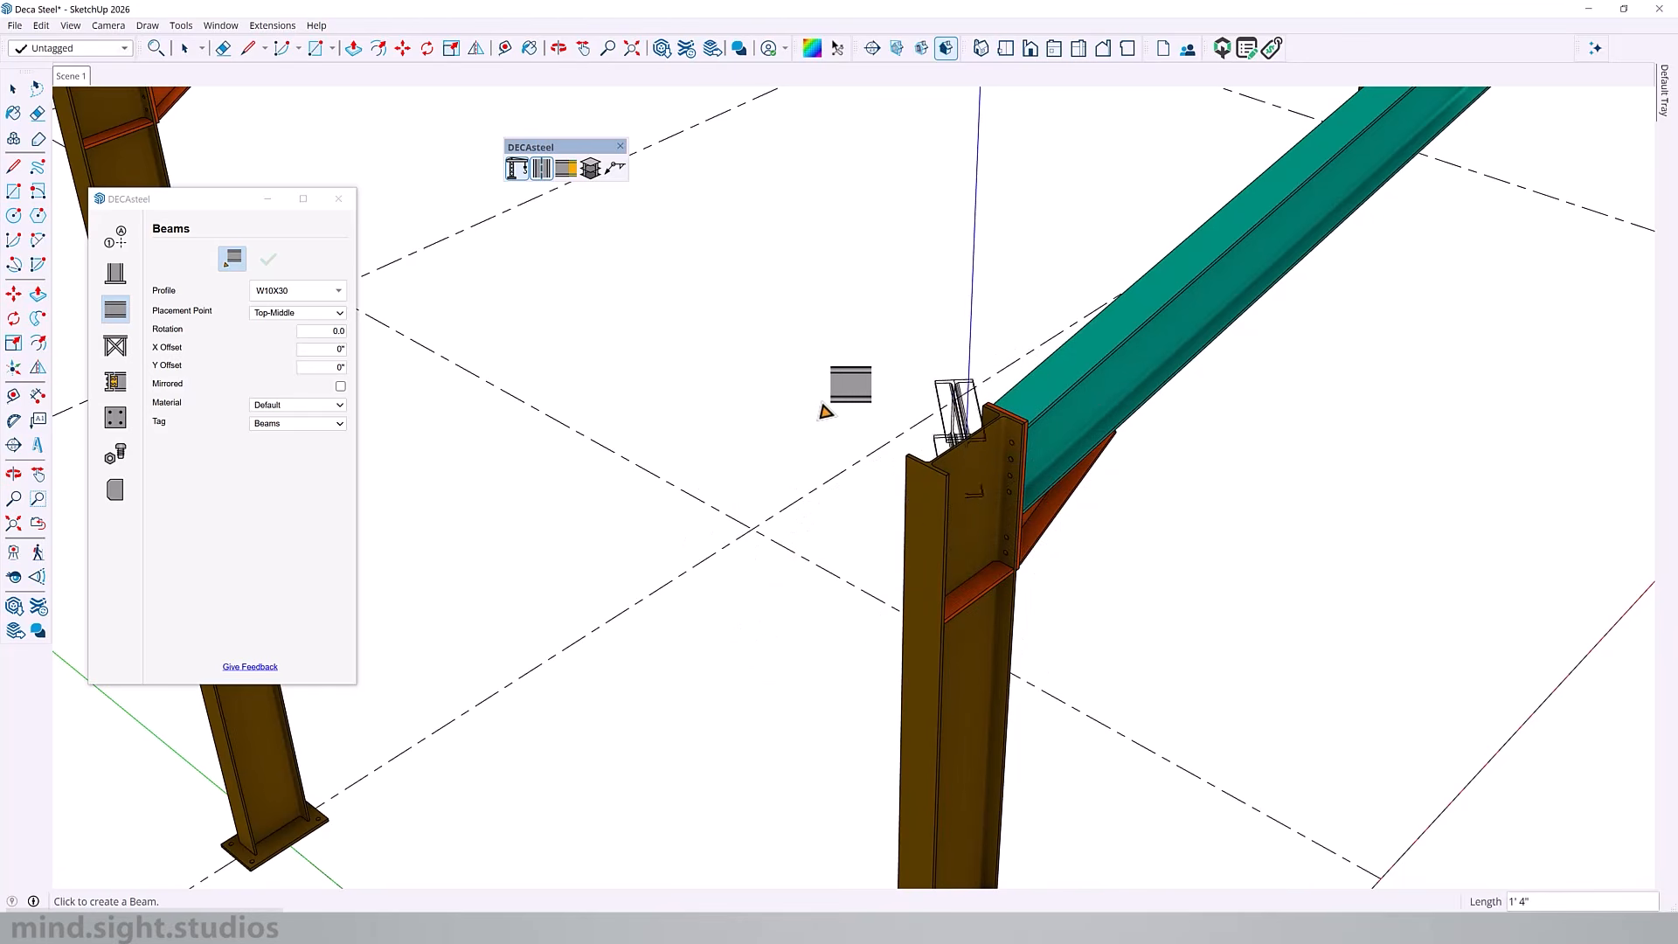
scroll(1183, 663, "down", 5)
scroll(1058, 454, "up", 8)
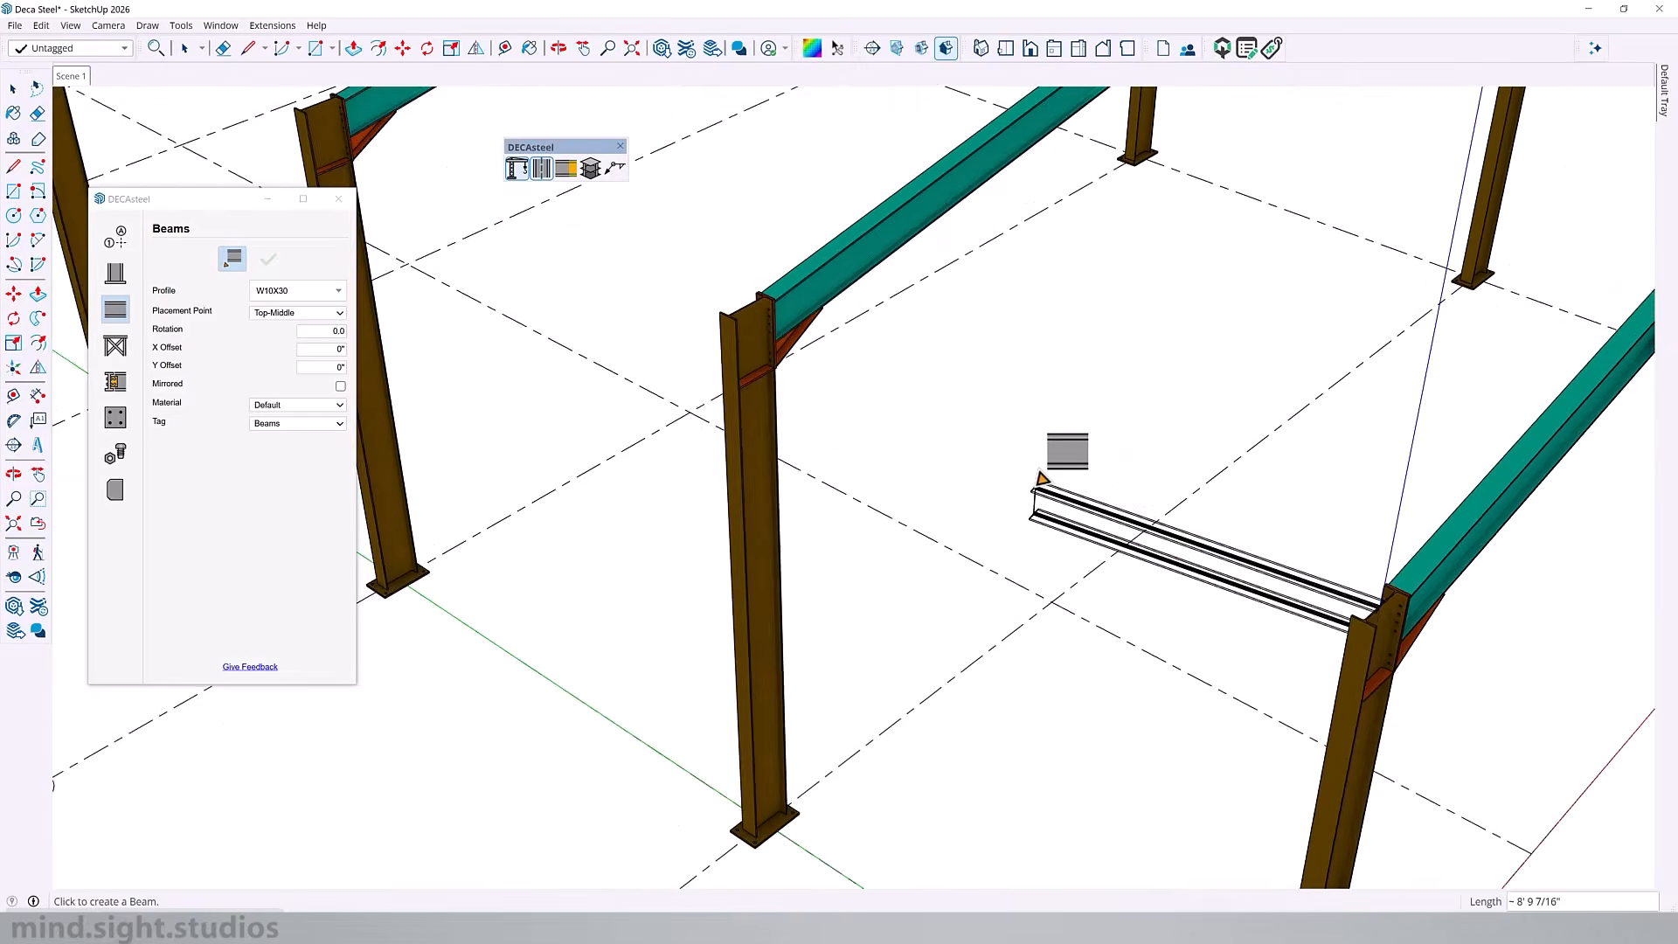
scroll(609, 542, "down", 2)
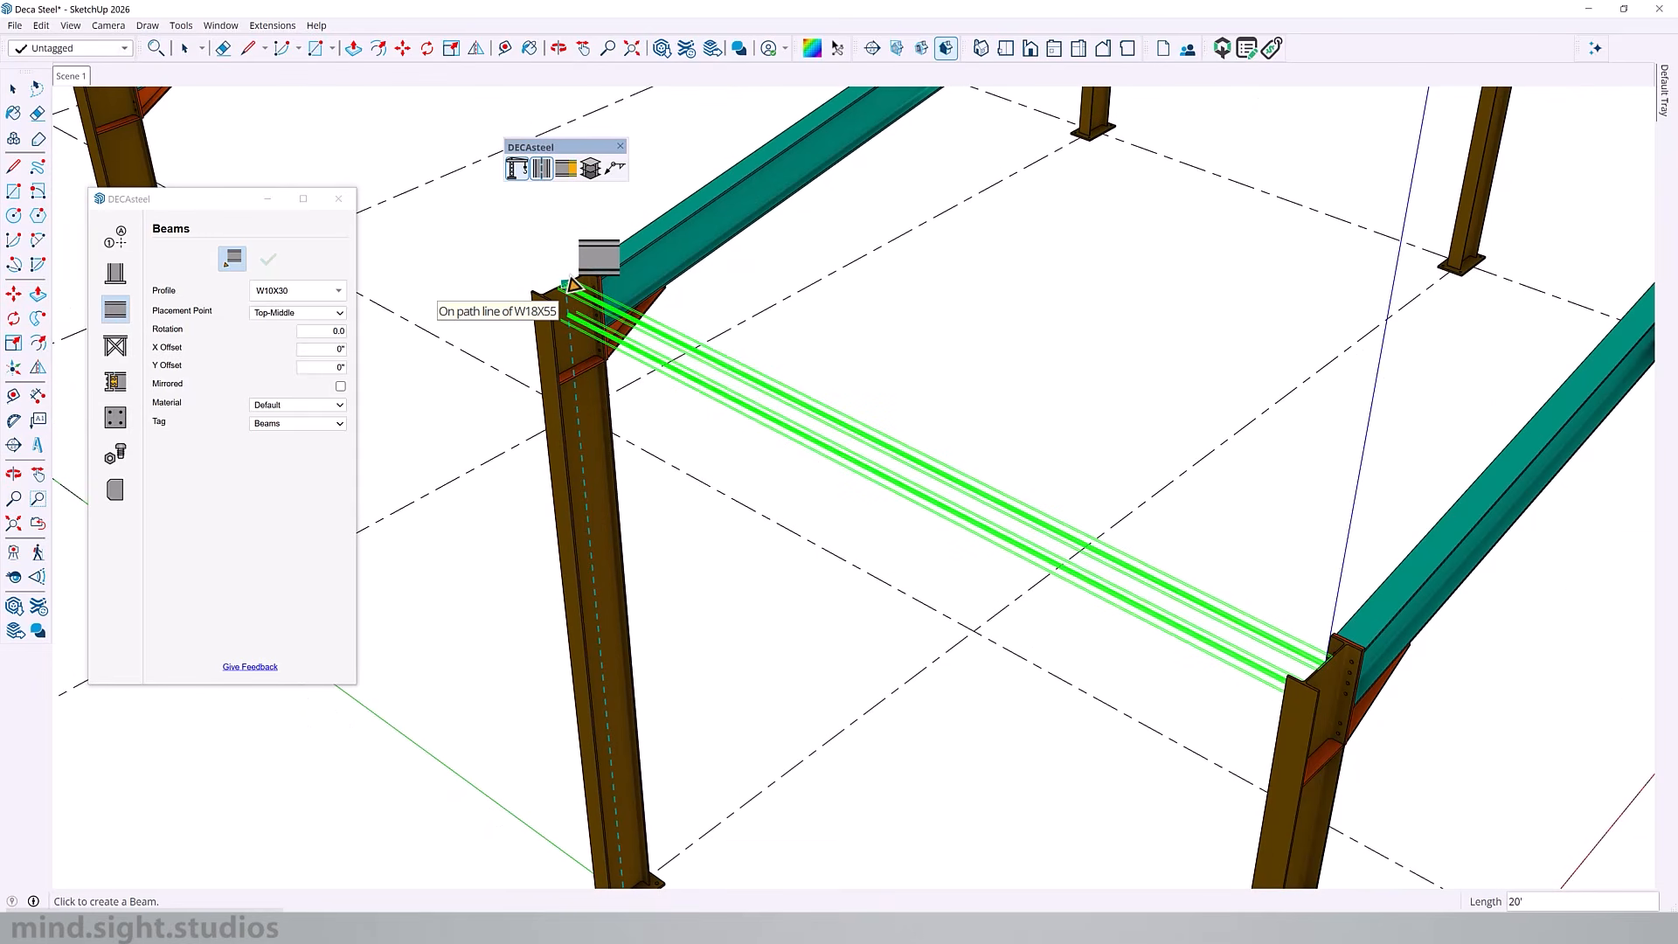
scroll(572, 285, "up", 2)
left_click(572, 285)
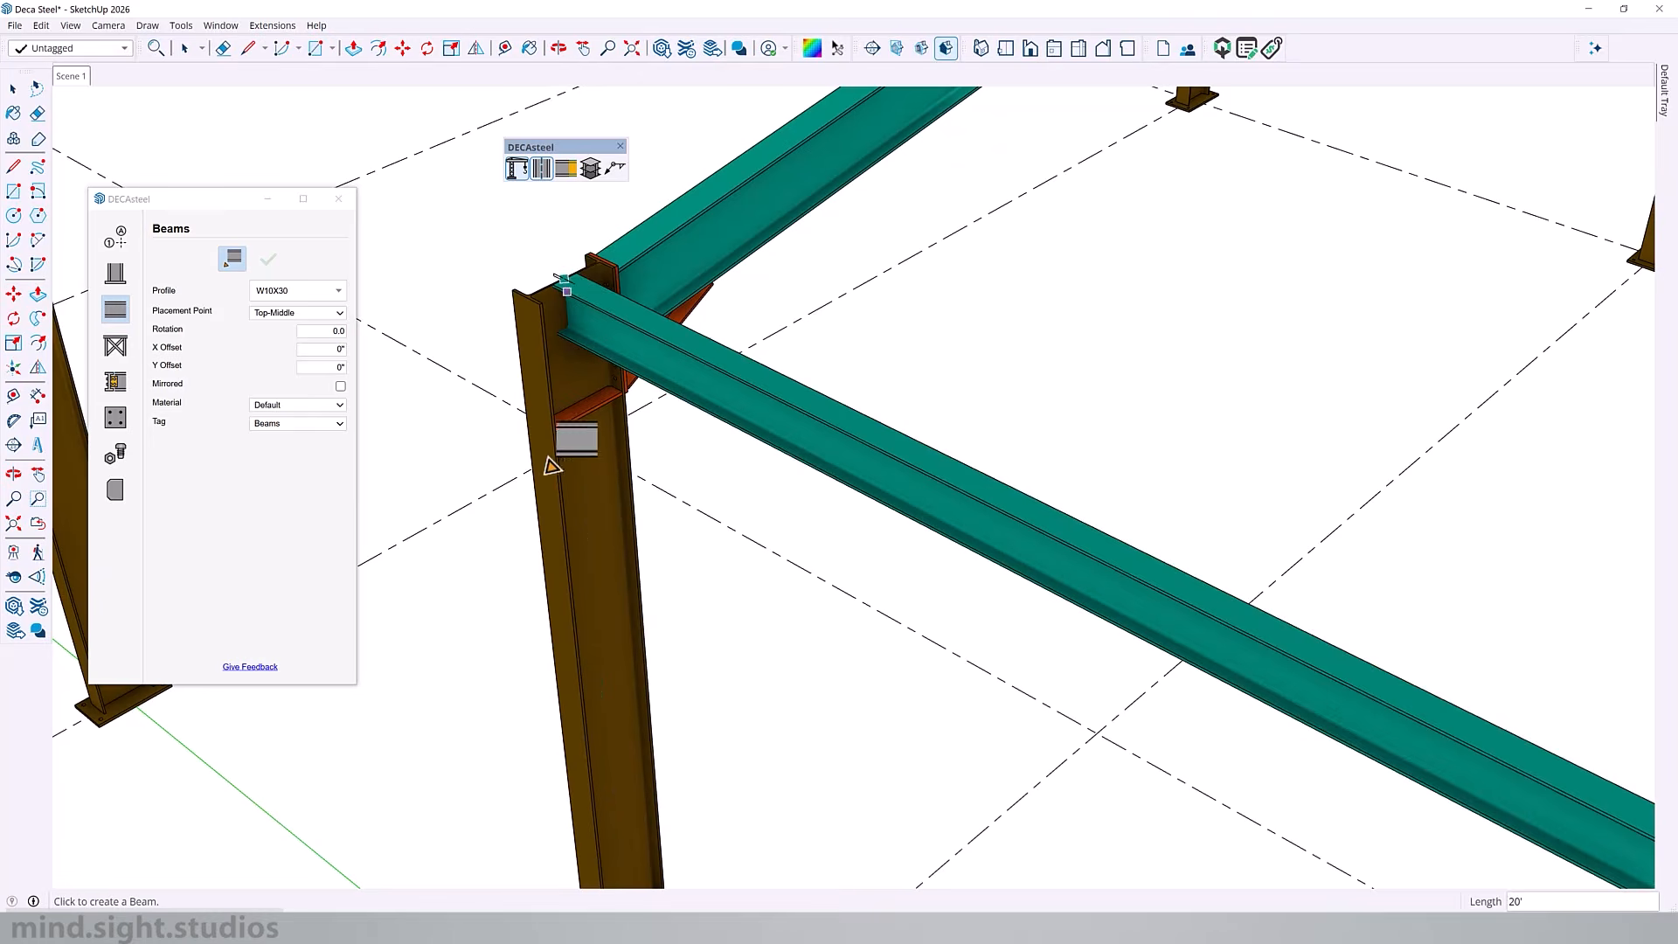
- Copy the new eave beam 50' along the red axis to the columns on the opposite side of the building
scroll(555, 472, "down", 3)
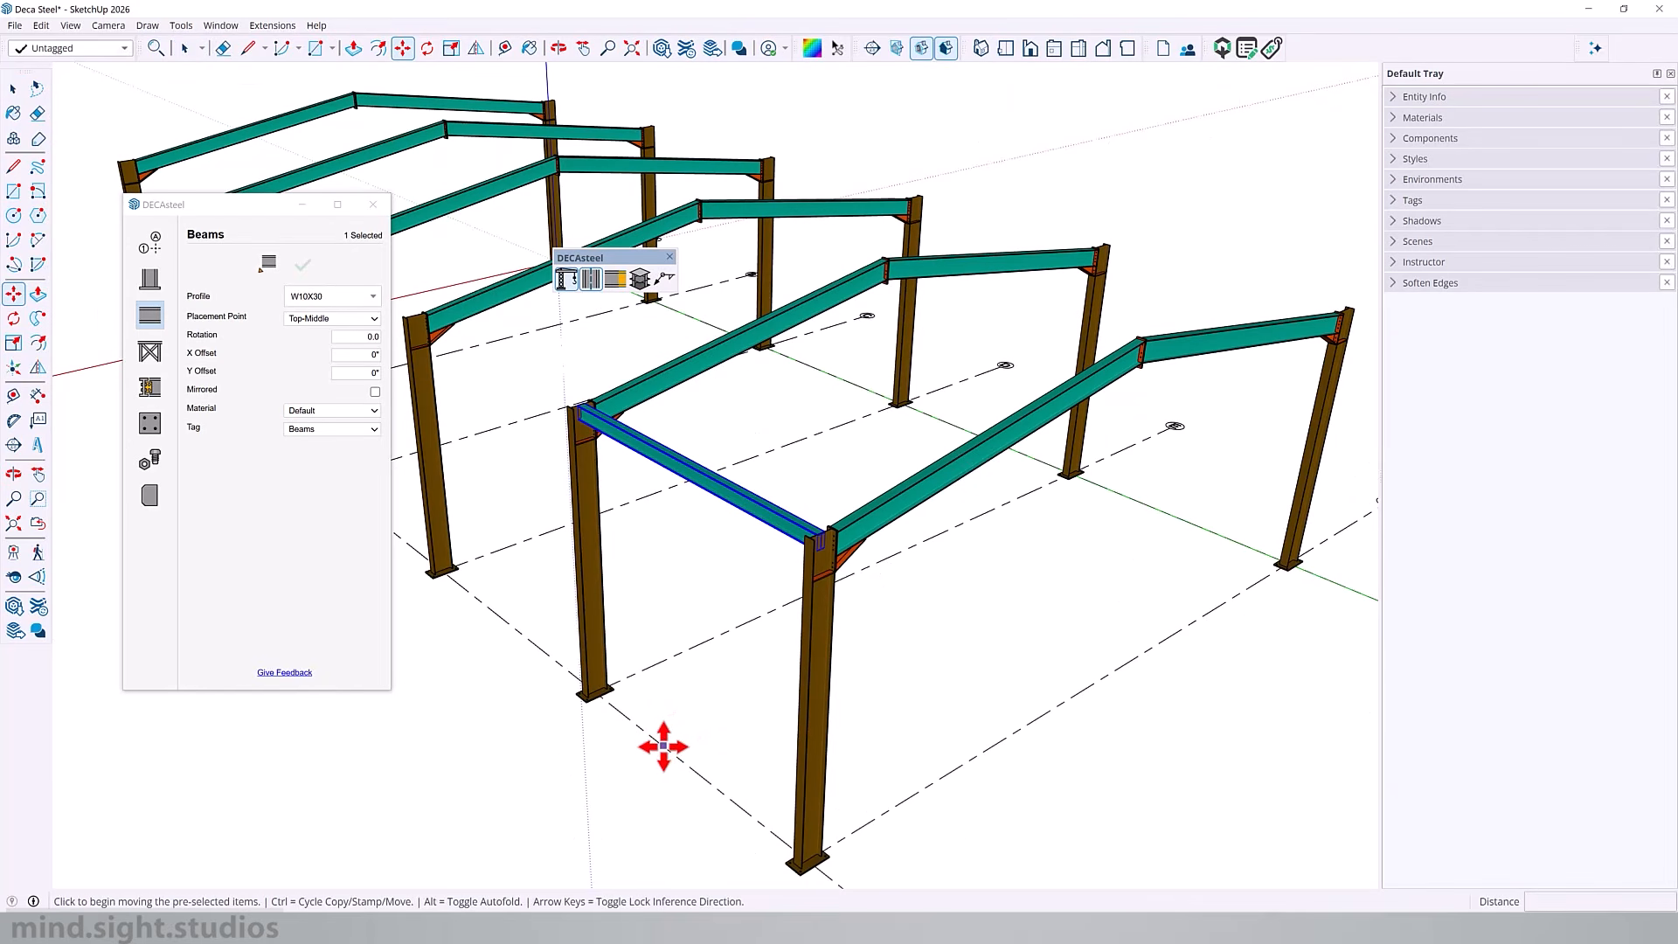
key("ctrl")
left_click(664, 744)
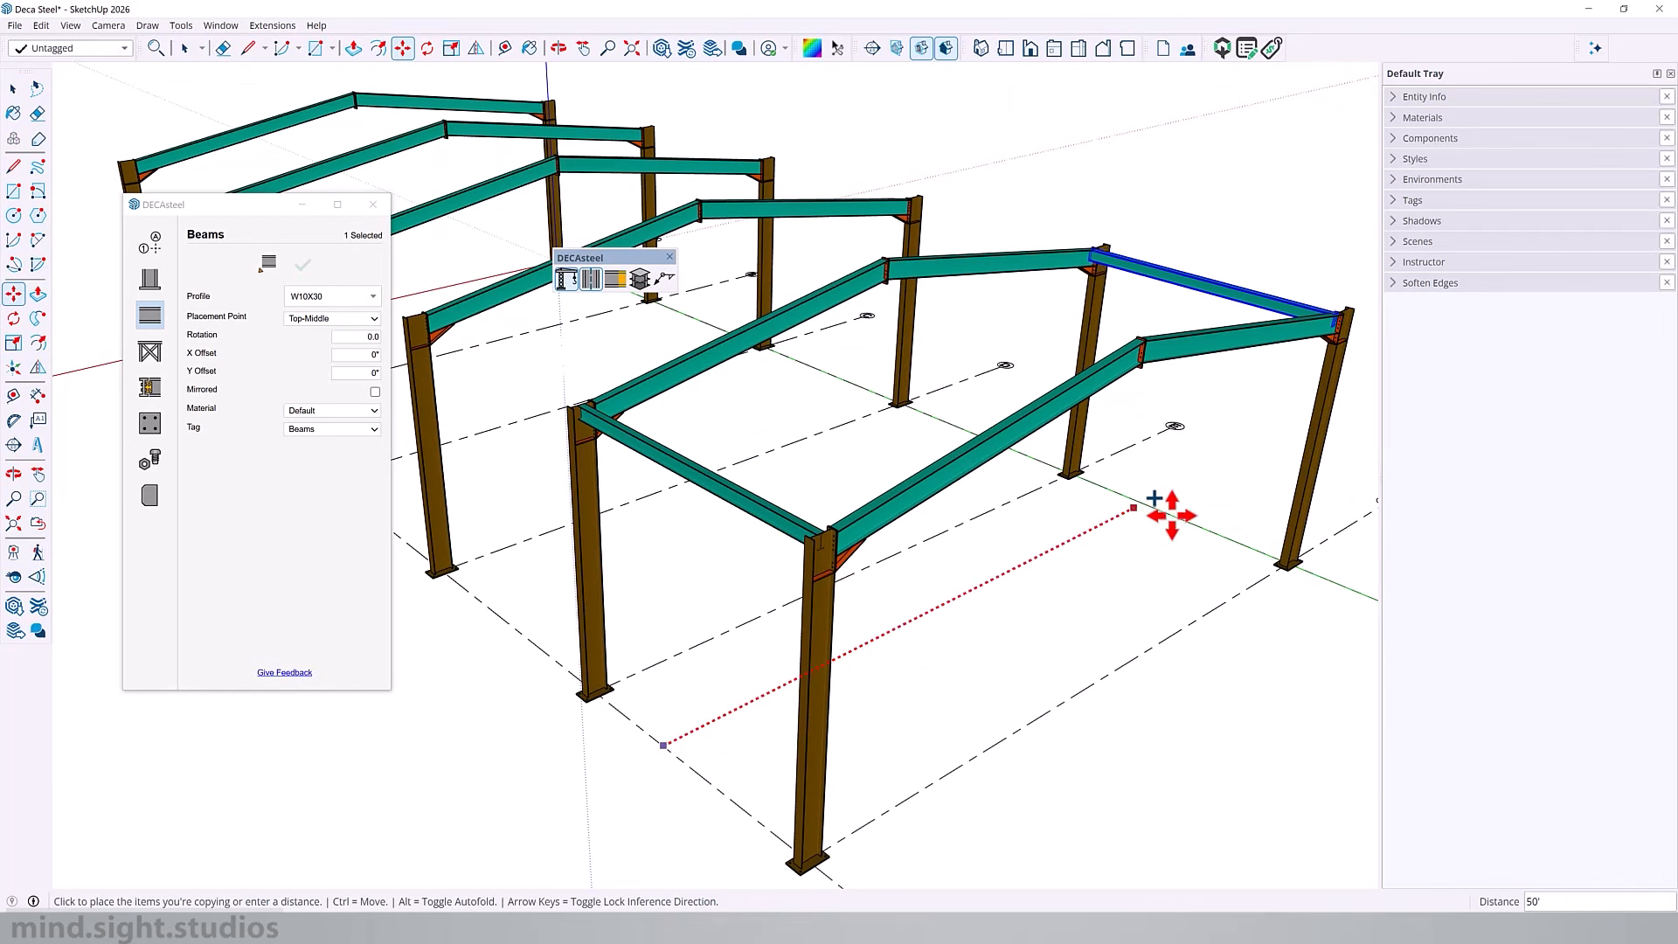
left_click(1171, 514)
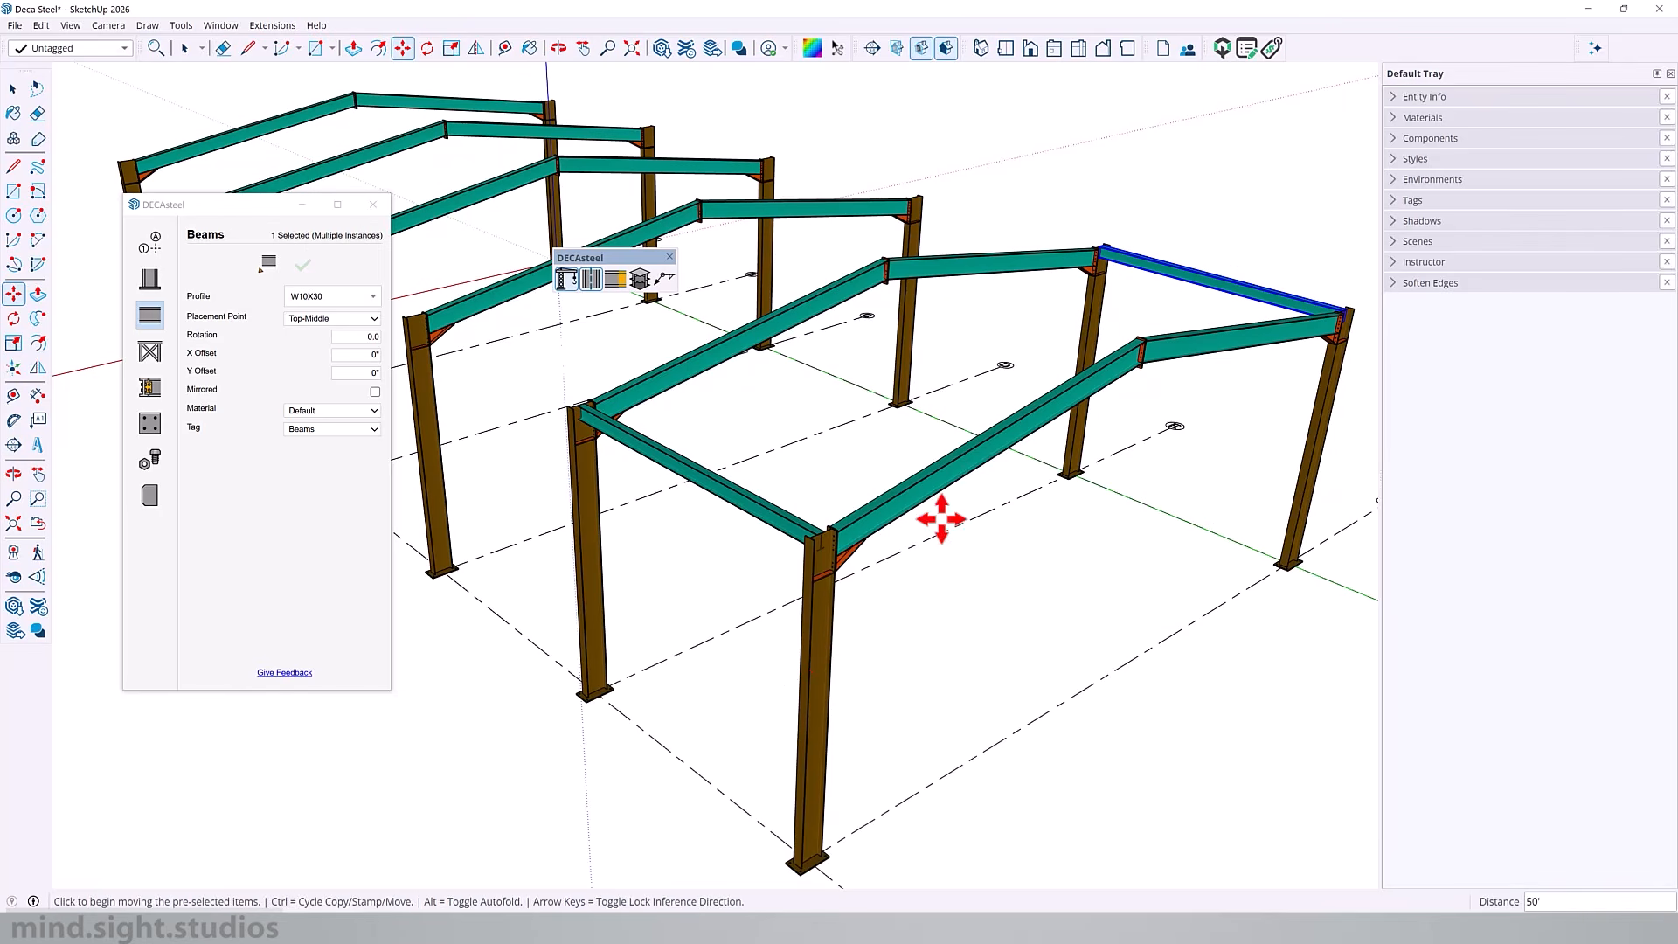
- Select both eave beams, copy them one bay along the building, and repeat the copy with *4 to fill the remaining bays
key("space")
left_click(729, 491, "shift")
key("m")
left_click(1109, 671)
key("ctrl")
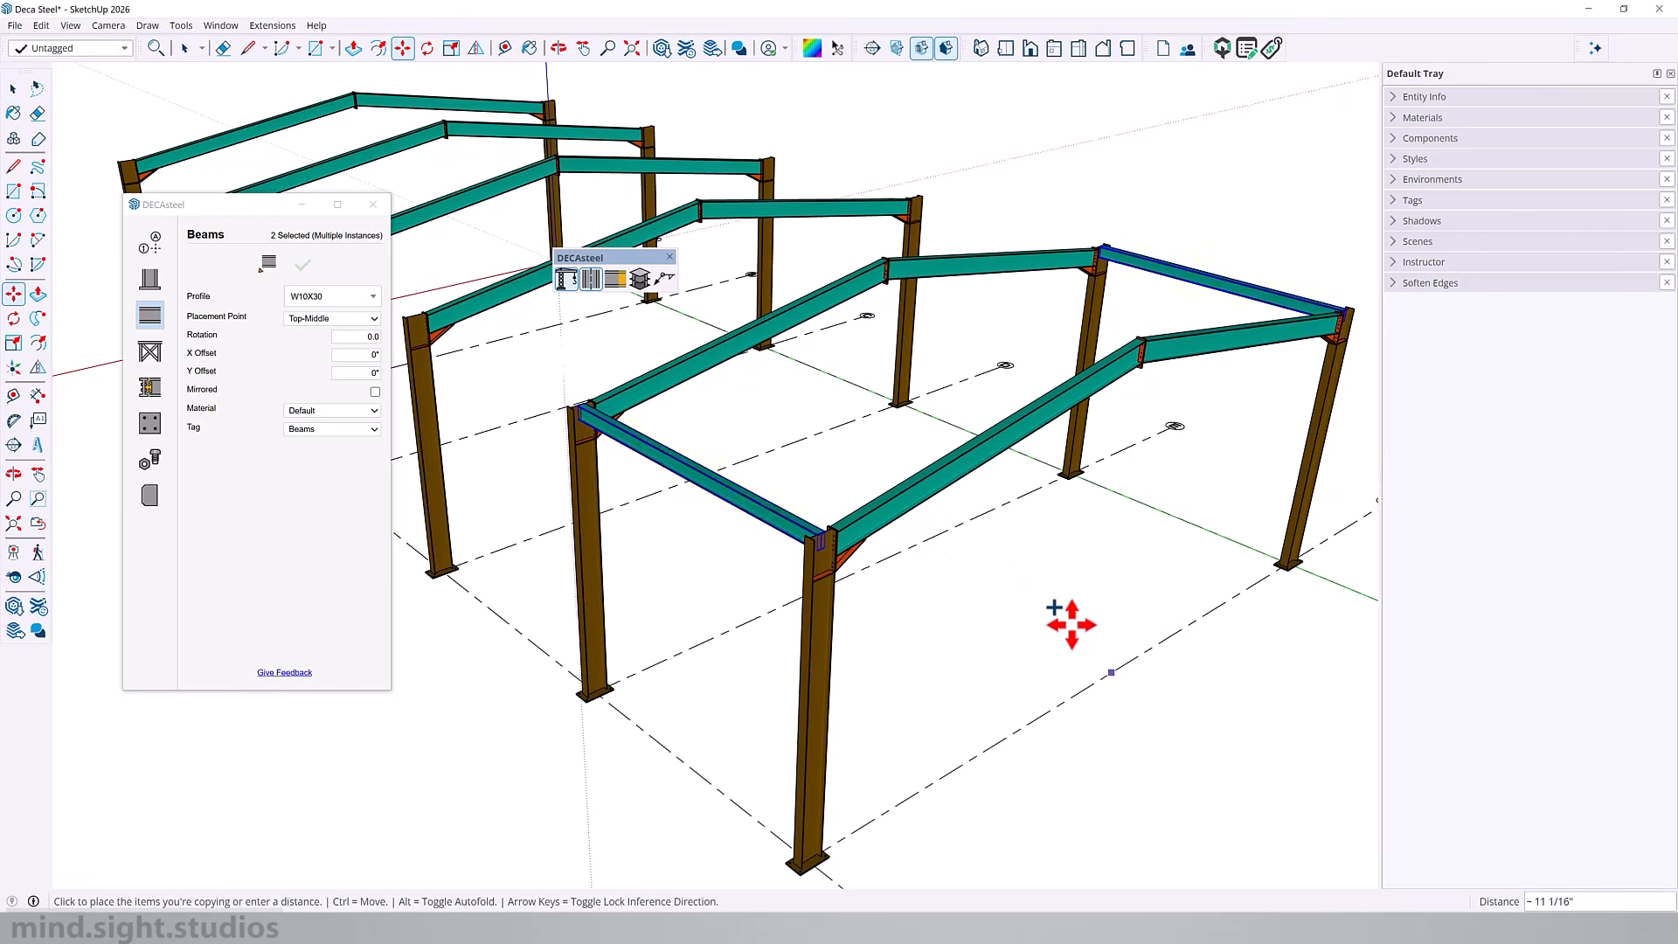
left_click(941, 534)
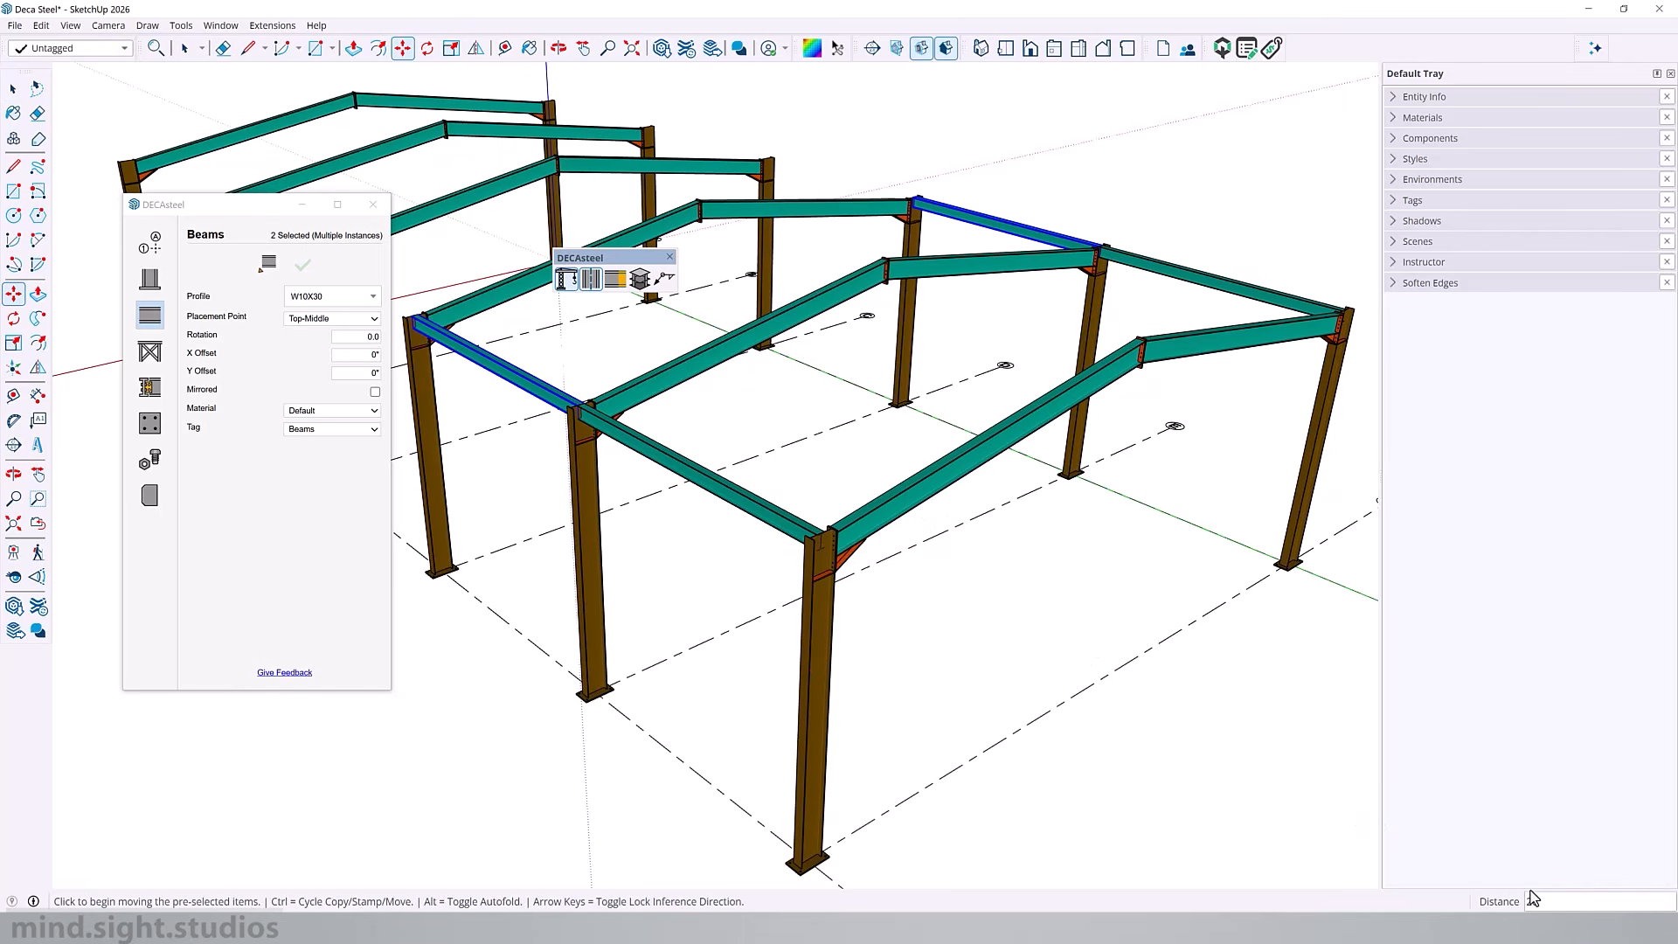
type("*5")
key("Return")
type("*4")
key("Return")
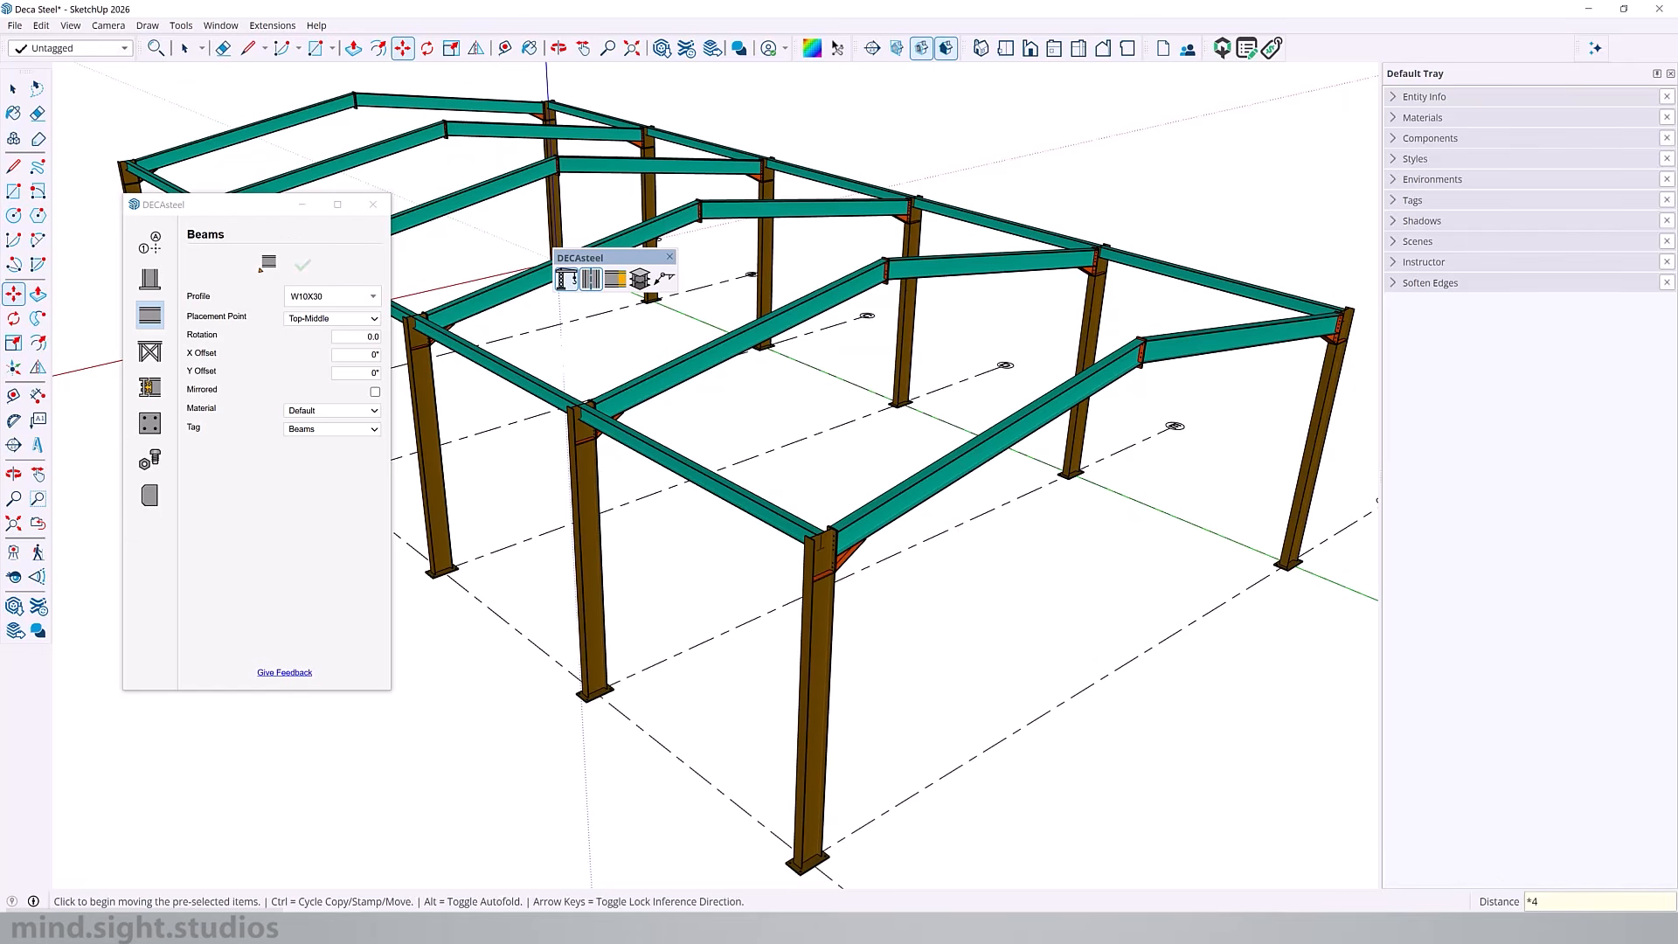
- Place a horizontal section plane through the columns just below the haunches, and hide the section plane object
scroll(984, 690, "down", 3)
middle_click_drag(783, 591, 1223, 546)
middle_click_drag(1223, 546, 234, 528, "shift")
middle_click_drag(411, 507, 903, 83)
left_click(872, 49)
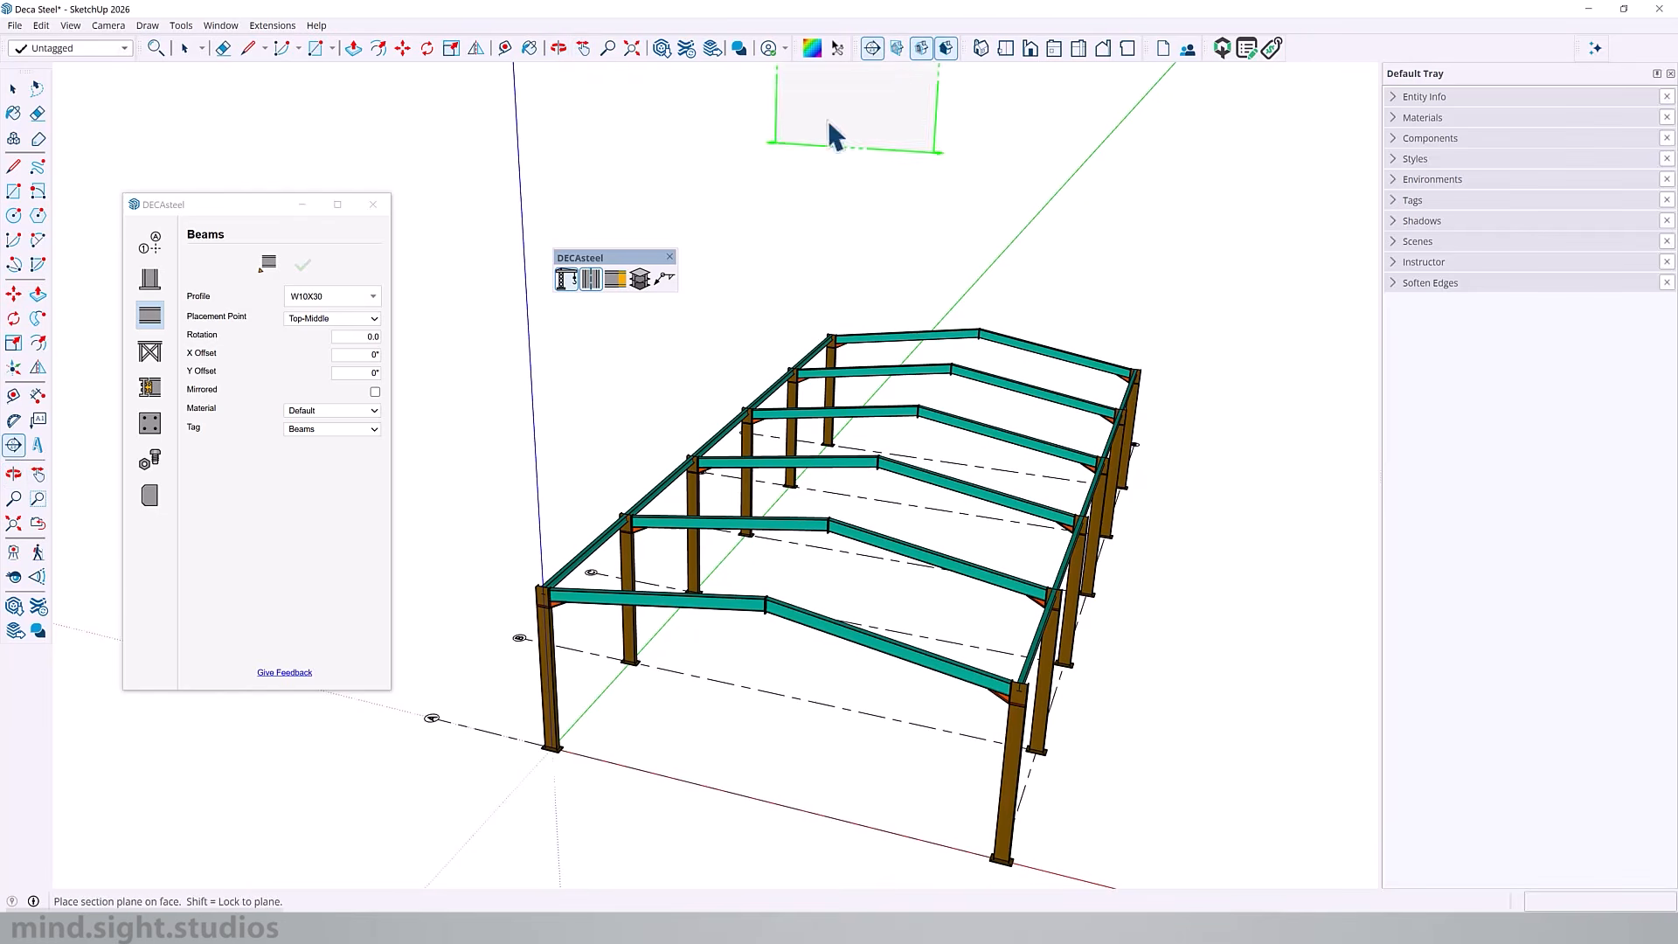
scroll(537, 627, "up", 6)
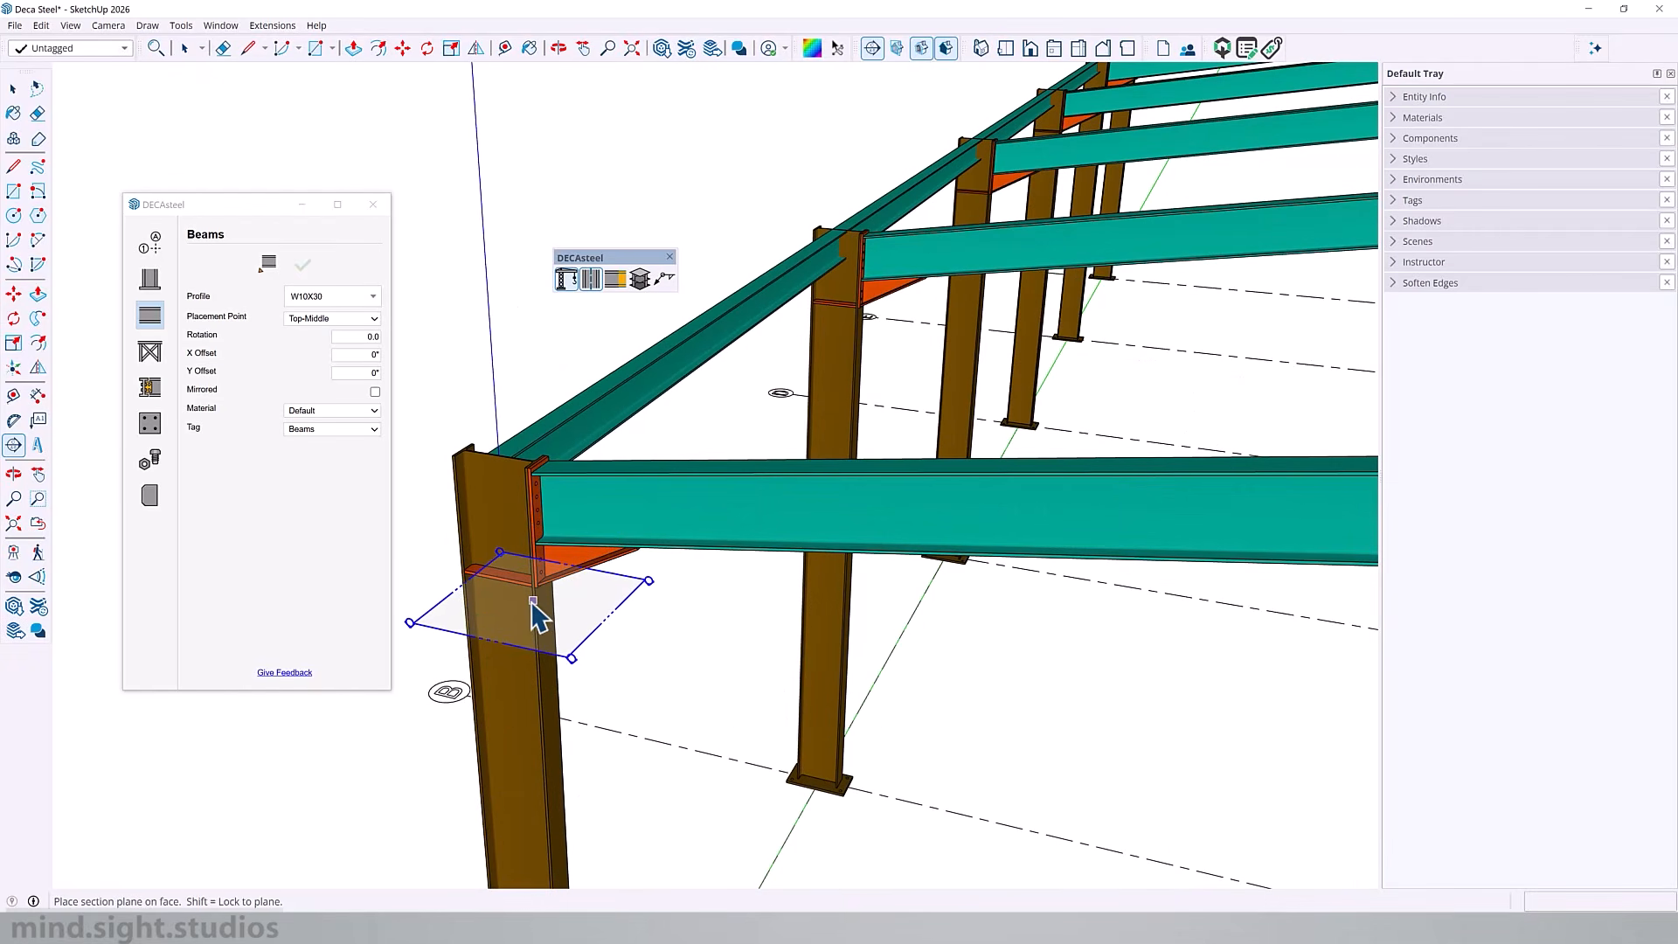
left_click(539, 615)
left_click(925, 500)
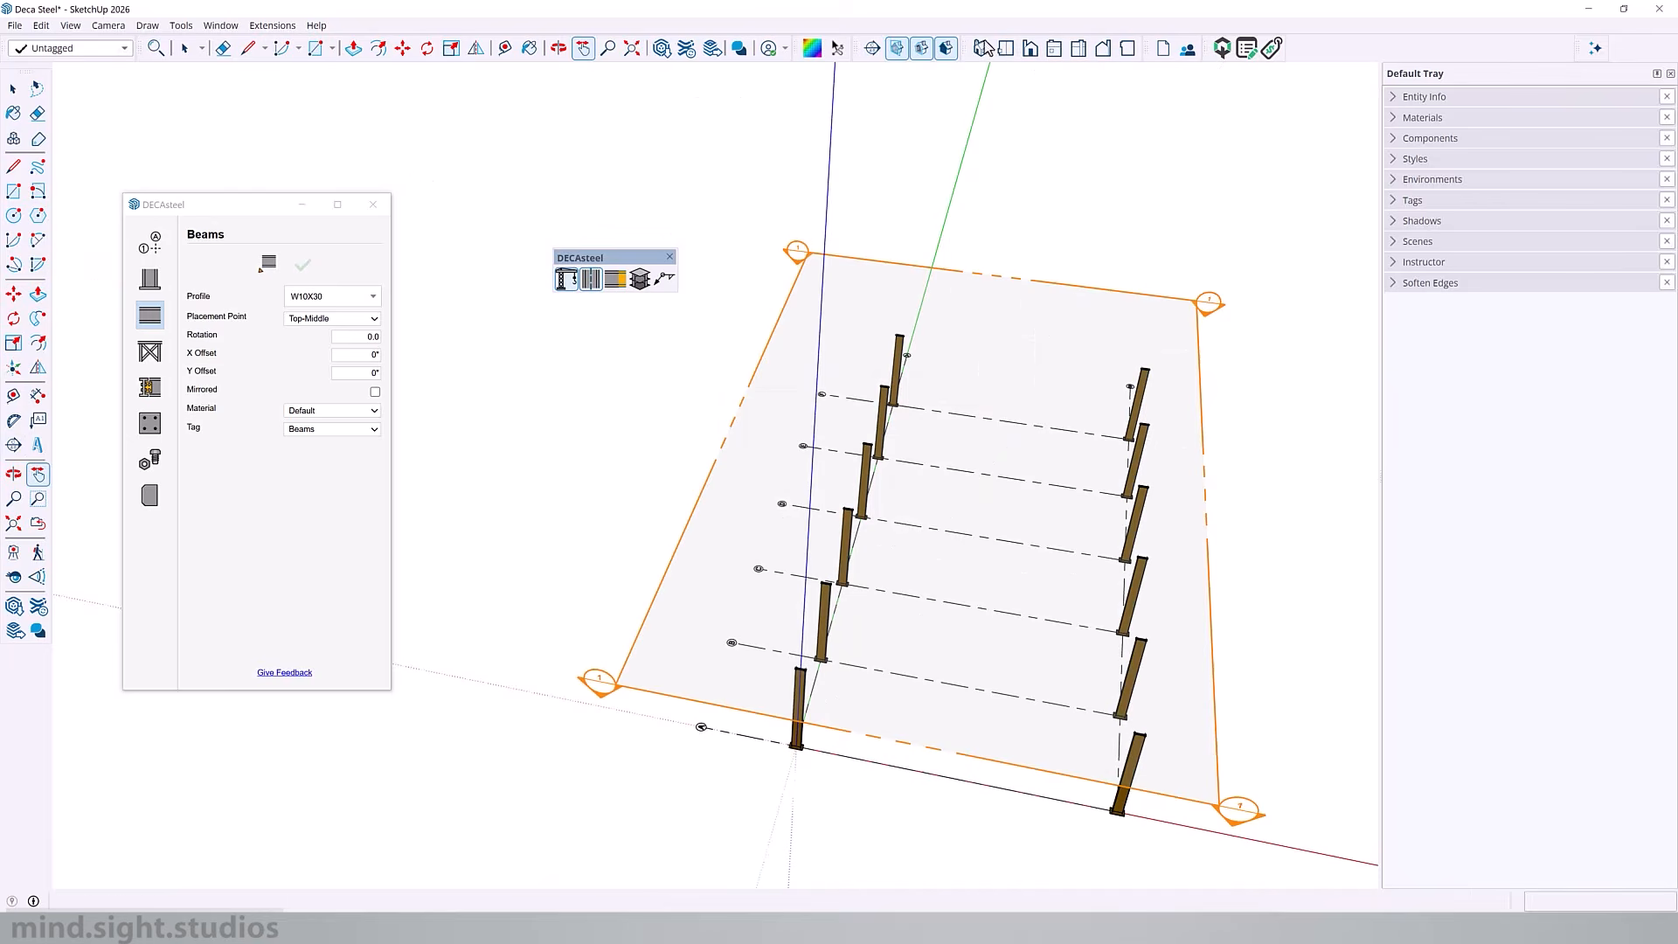
left_click(894, 48)
- Relabel the two lengthwise grid lines, changing grid line A to 1 and grid line B to 3
middle_click_drag(861, 572, 573, 599)
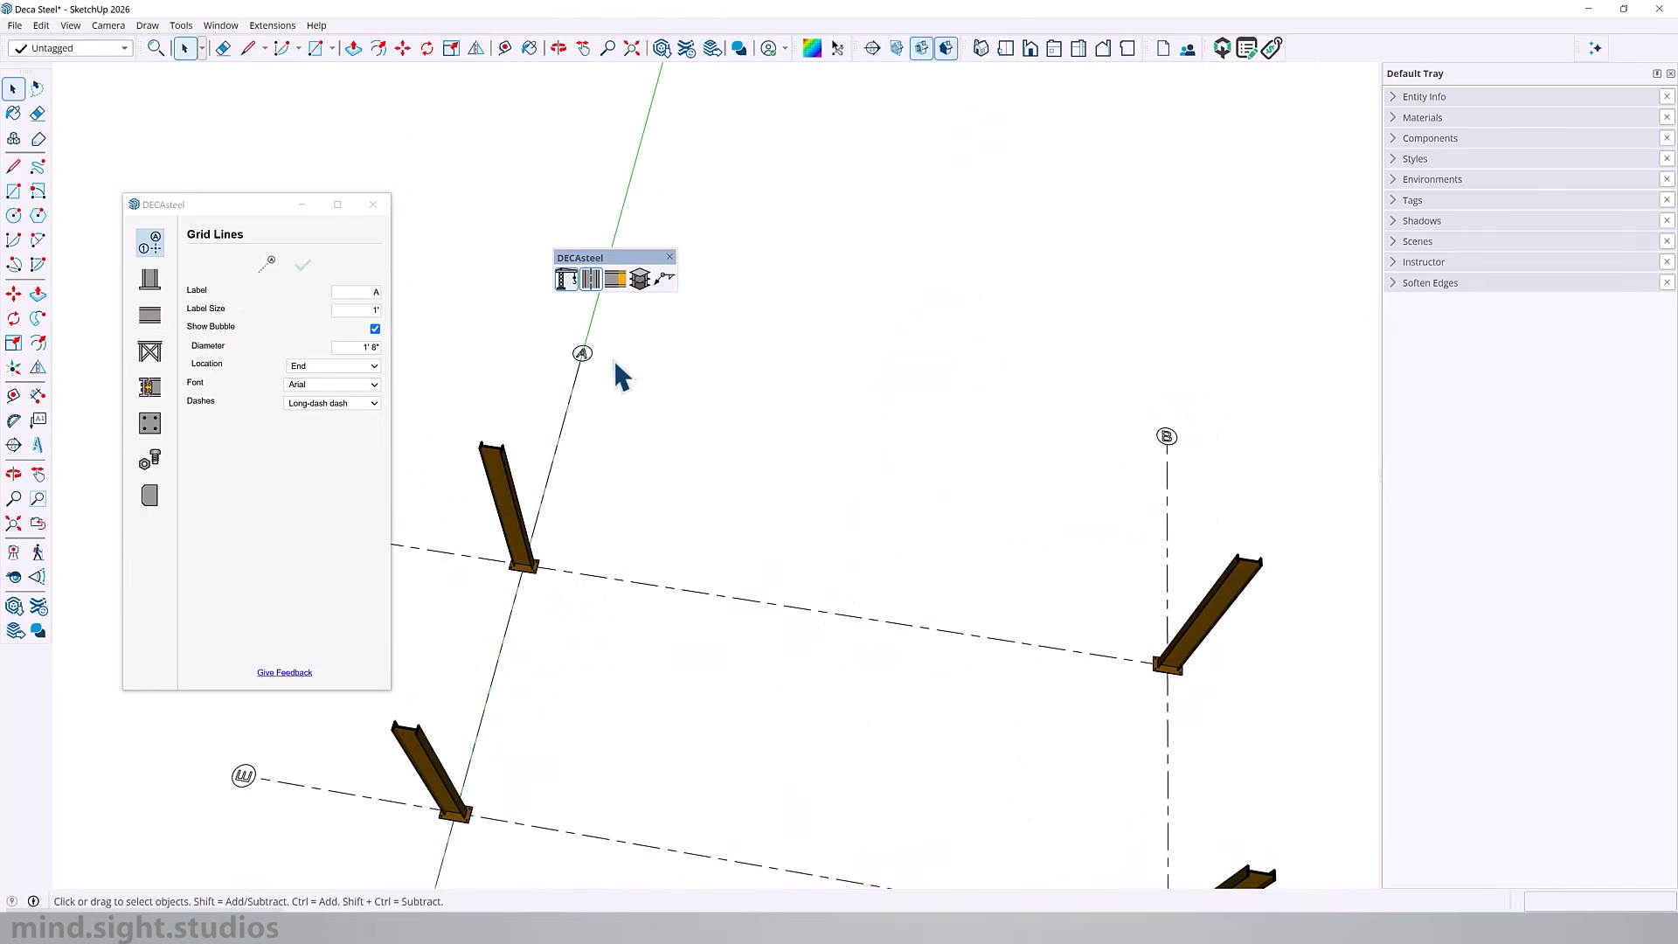
left_click(575, 375)
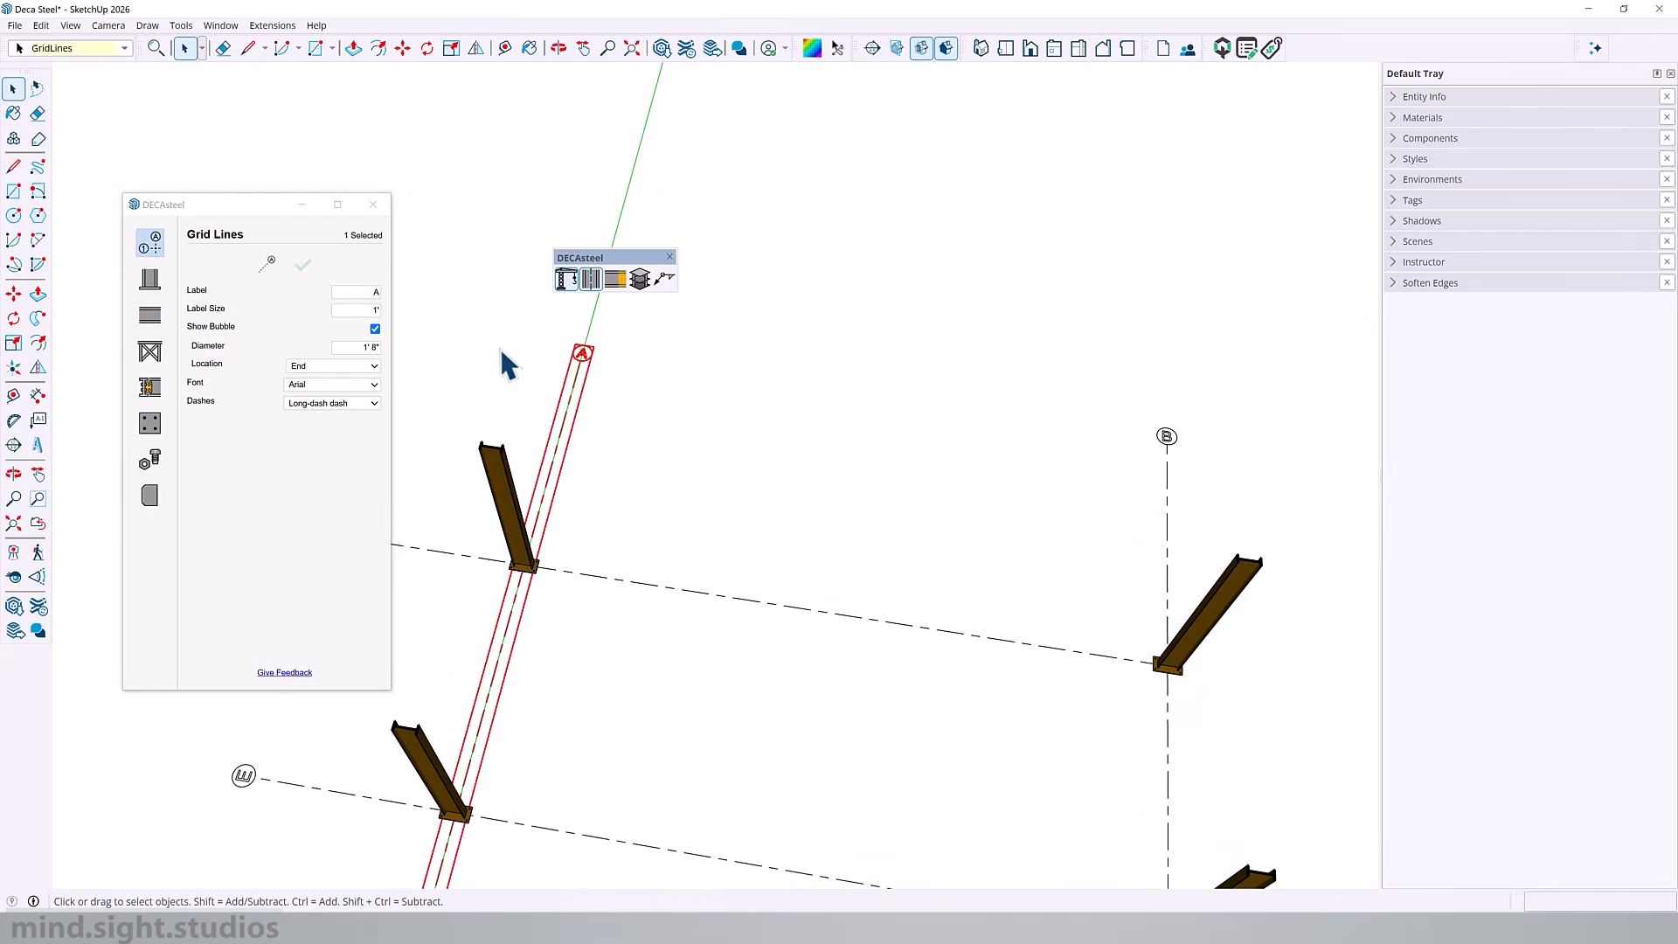
double_click(367, 292)
type("1")
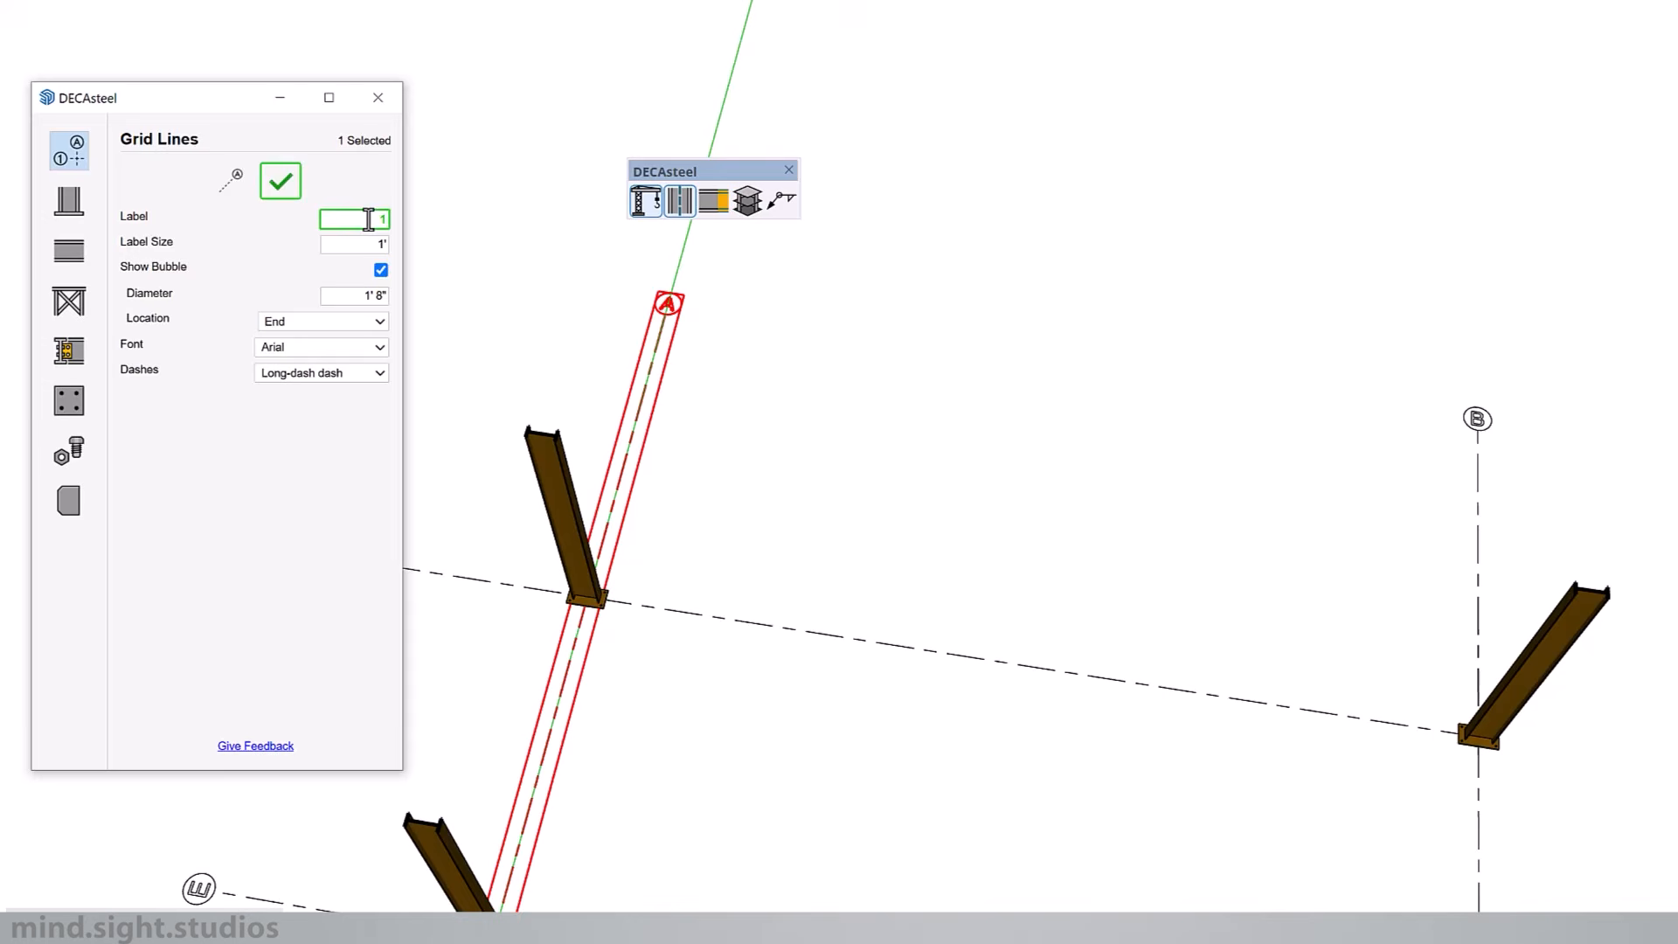
left_click(281, 180)
left_click(1476, 433)
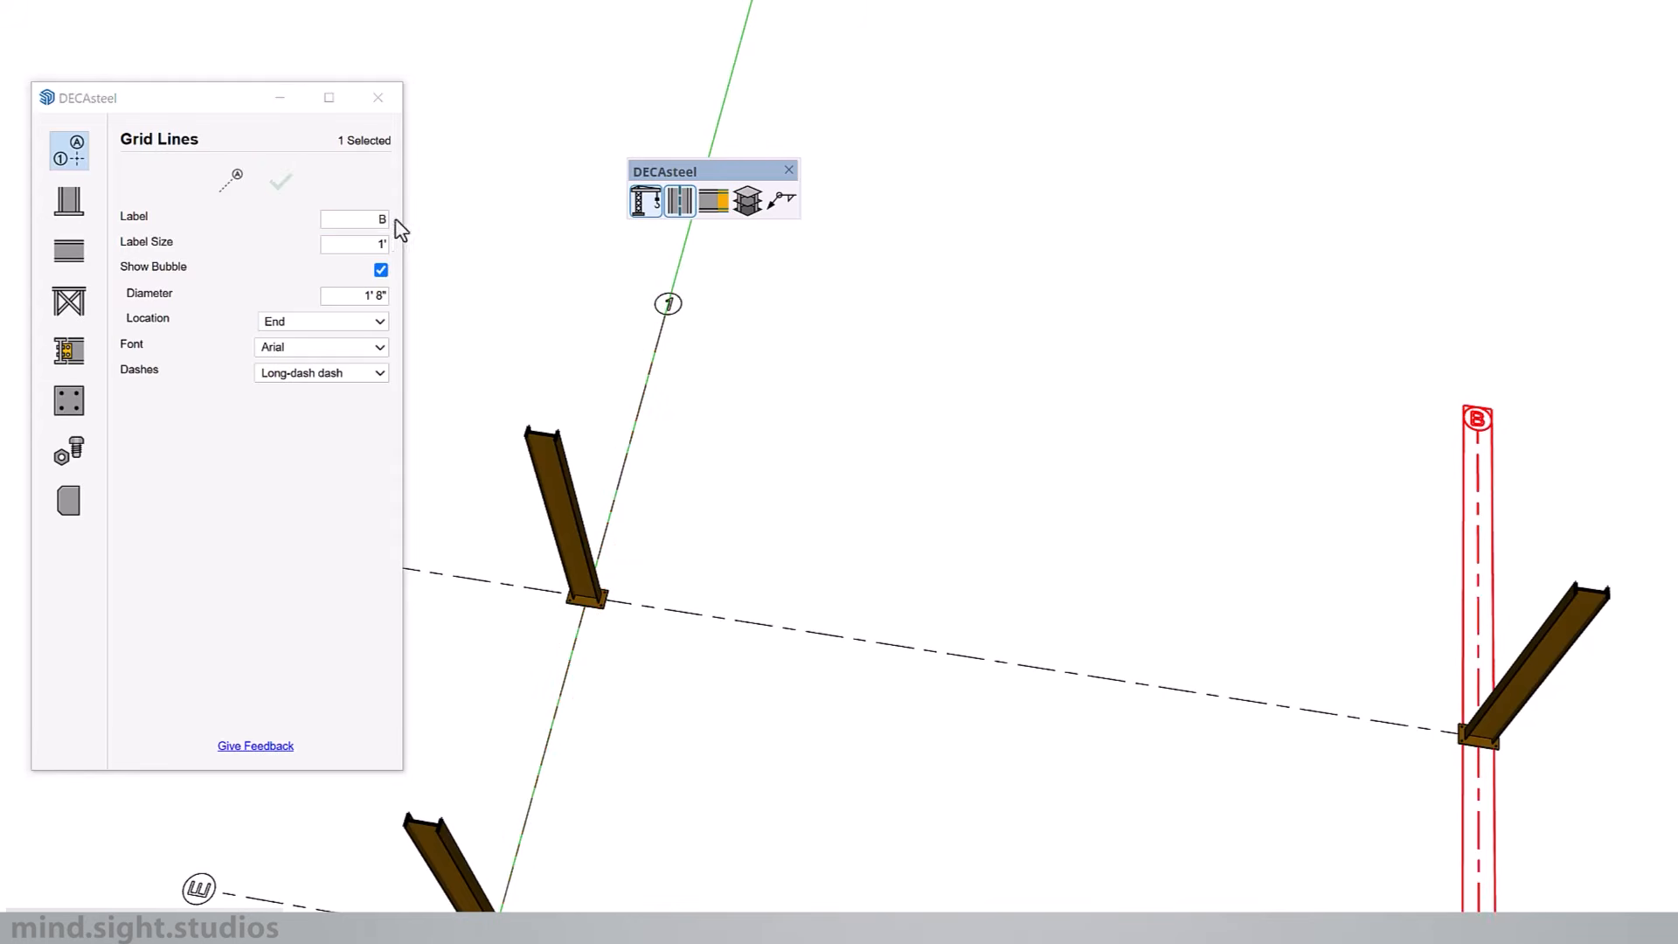
double_click(382, 219)
type("3")
left_click(277, 183)
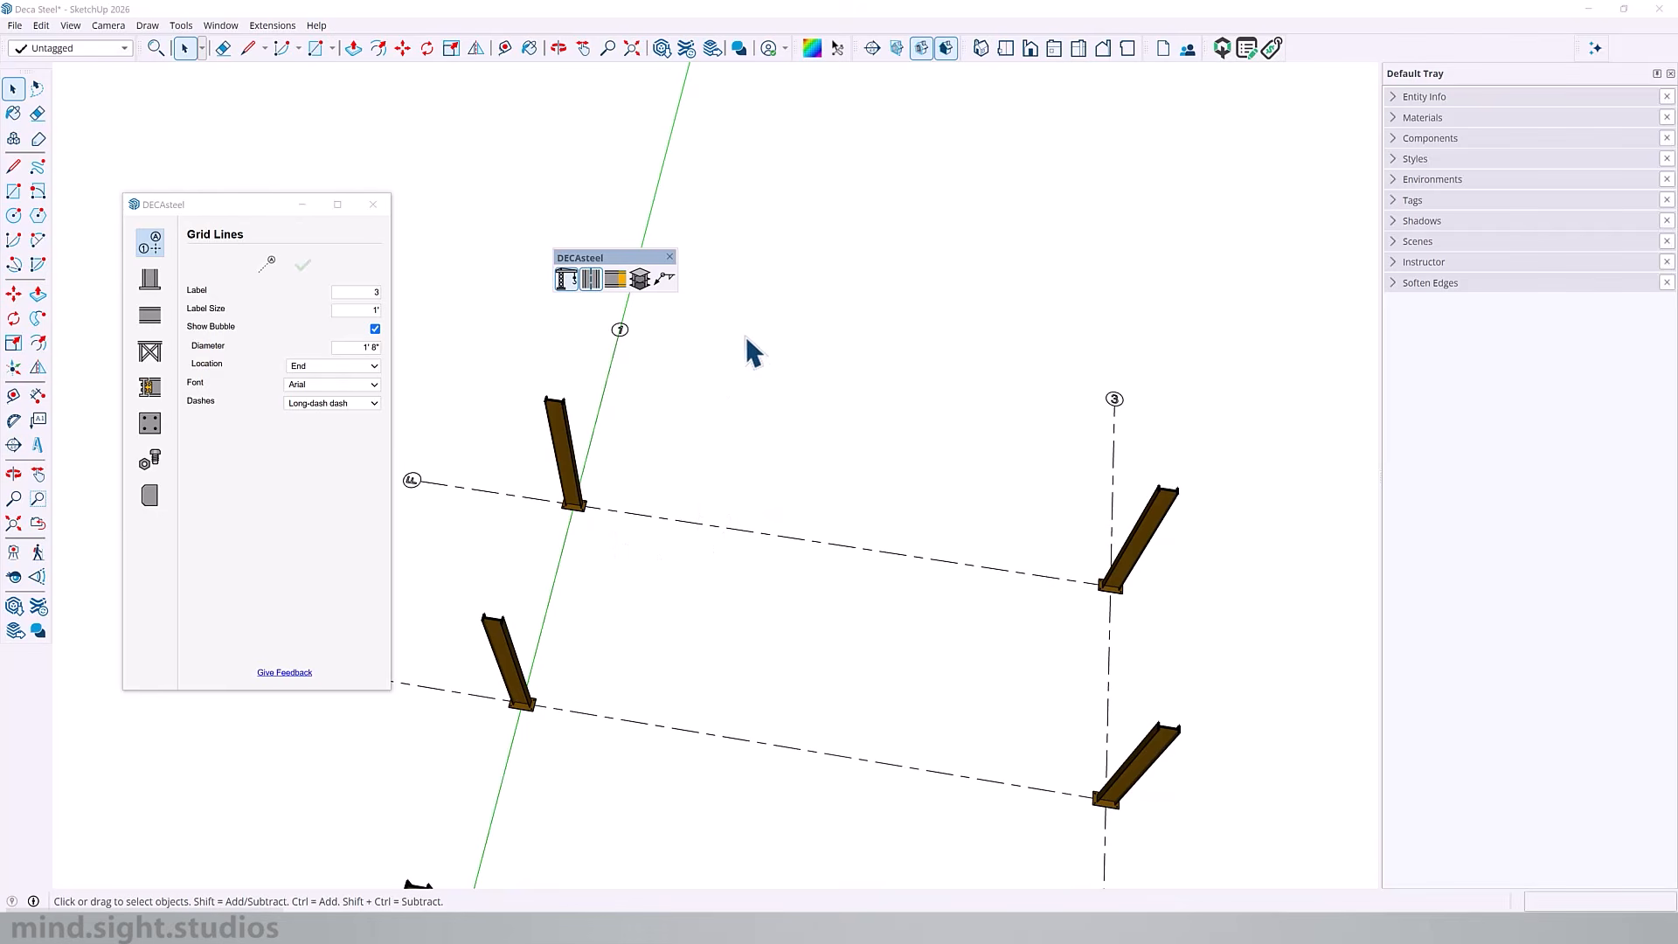
- Add an adjacent grid line 2 based on grid line 1, parallel to it and between grid lines 1 and 3
left_click(260, 274)
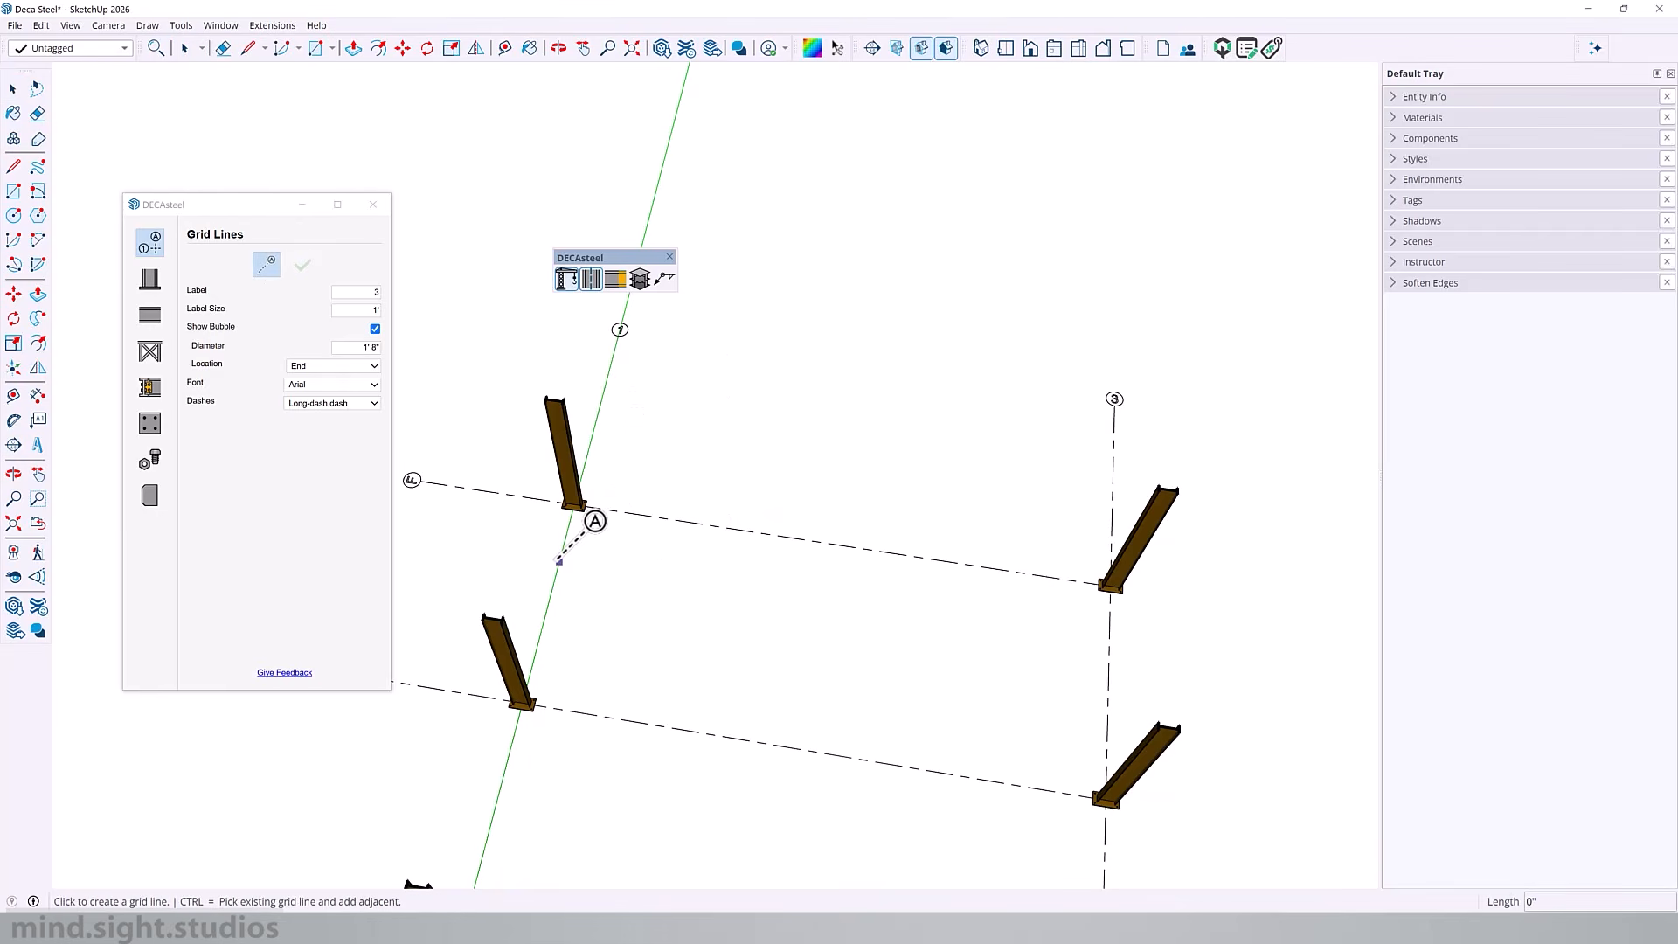
left_click(559, 560, "ctrl")
left_click(601, 554)
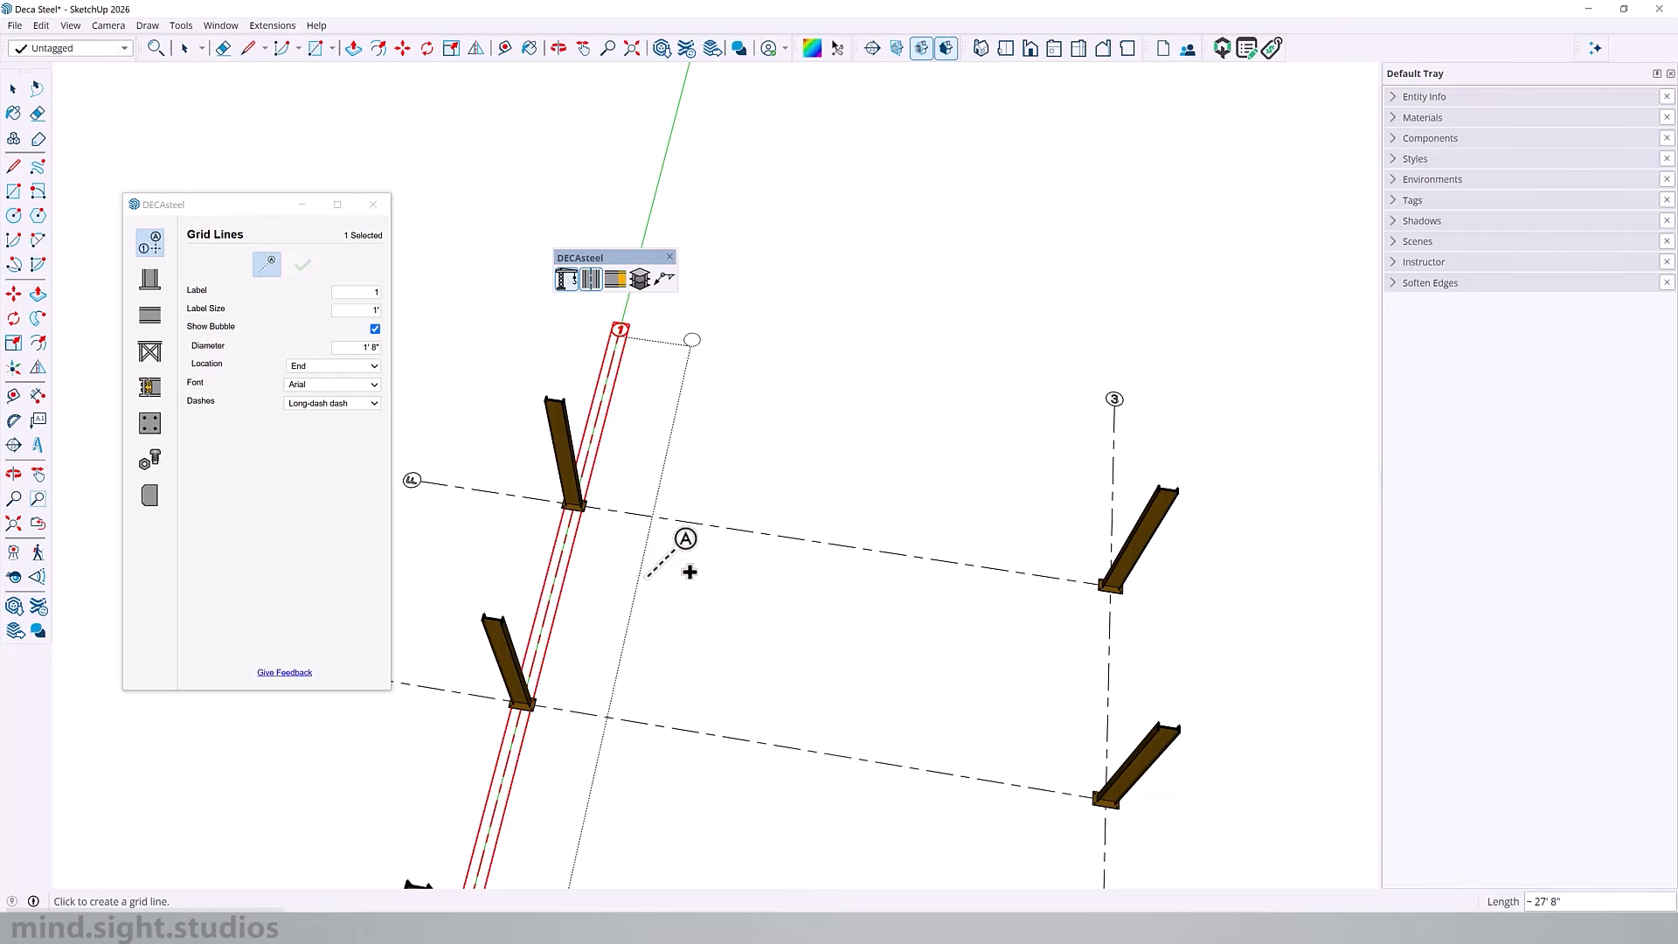
left_click(717, 497)
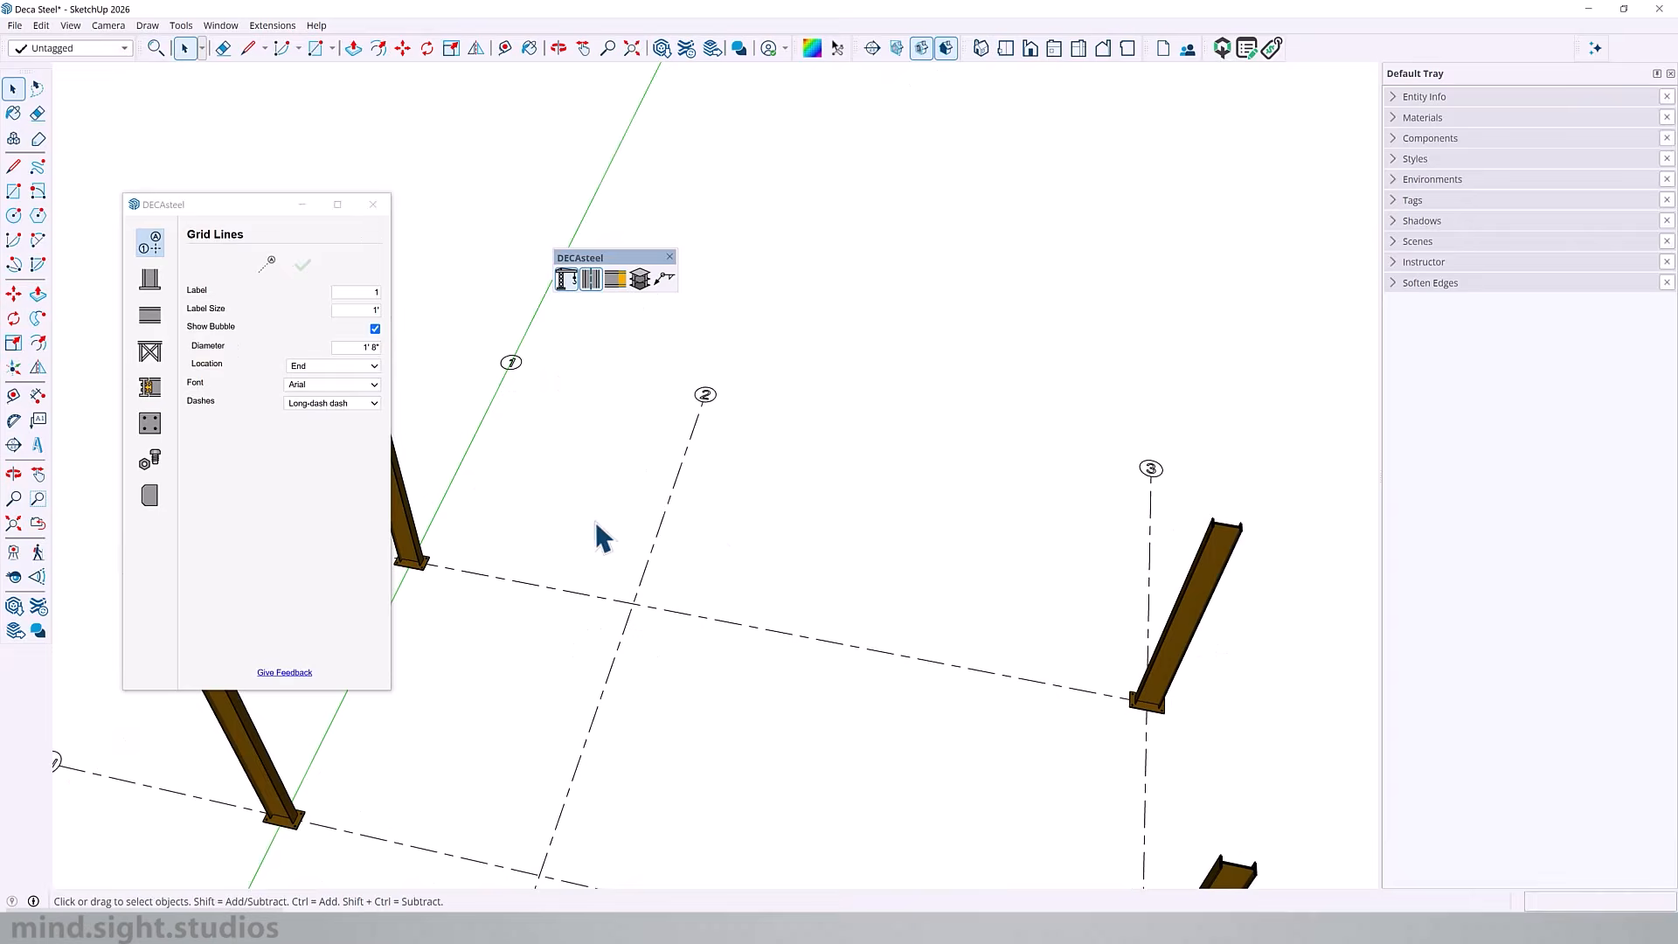
- Place three W8X31 columns with a 12' elevation on grid line 2 at the second, third and fourth cross grid lines
scroll(942, 367, "down", 4)
mouse_move(811, 386)
middle_mouse_down()
mouse_move(717, 285)
mouse_move(788, 299)
middle_mouse_up()
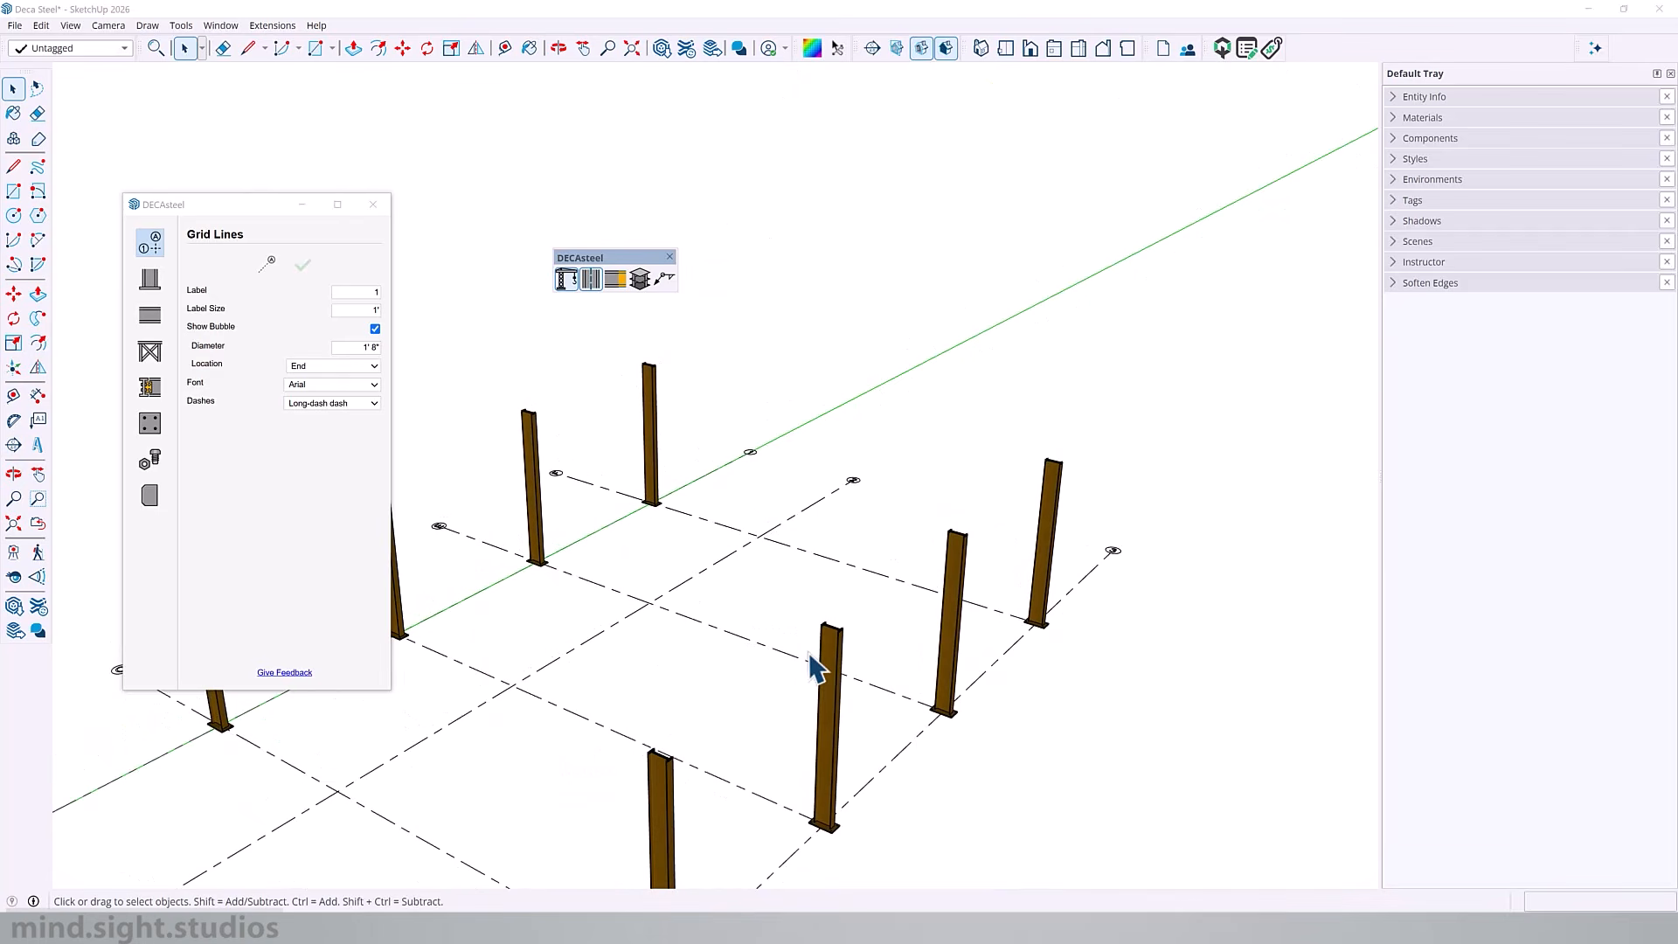
scroll(1078, 522, "down", 3)
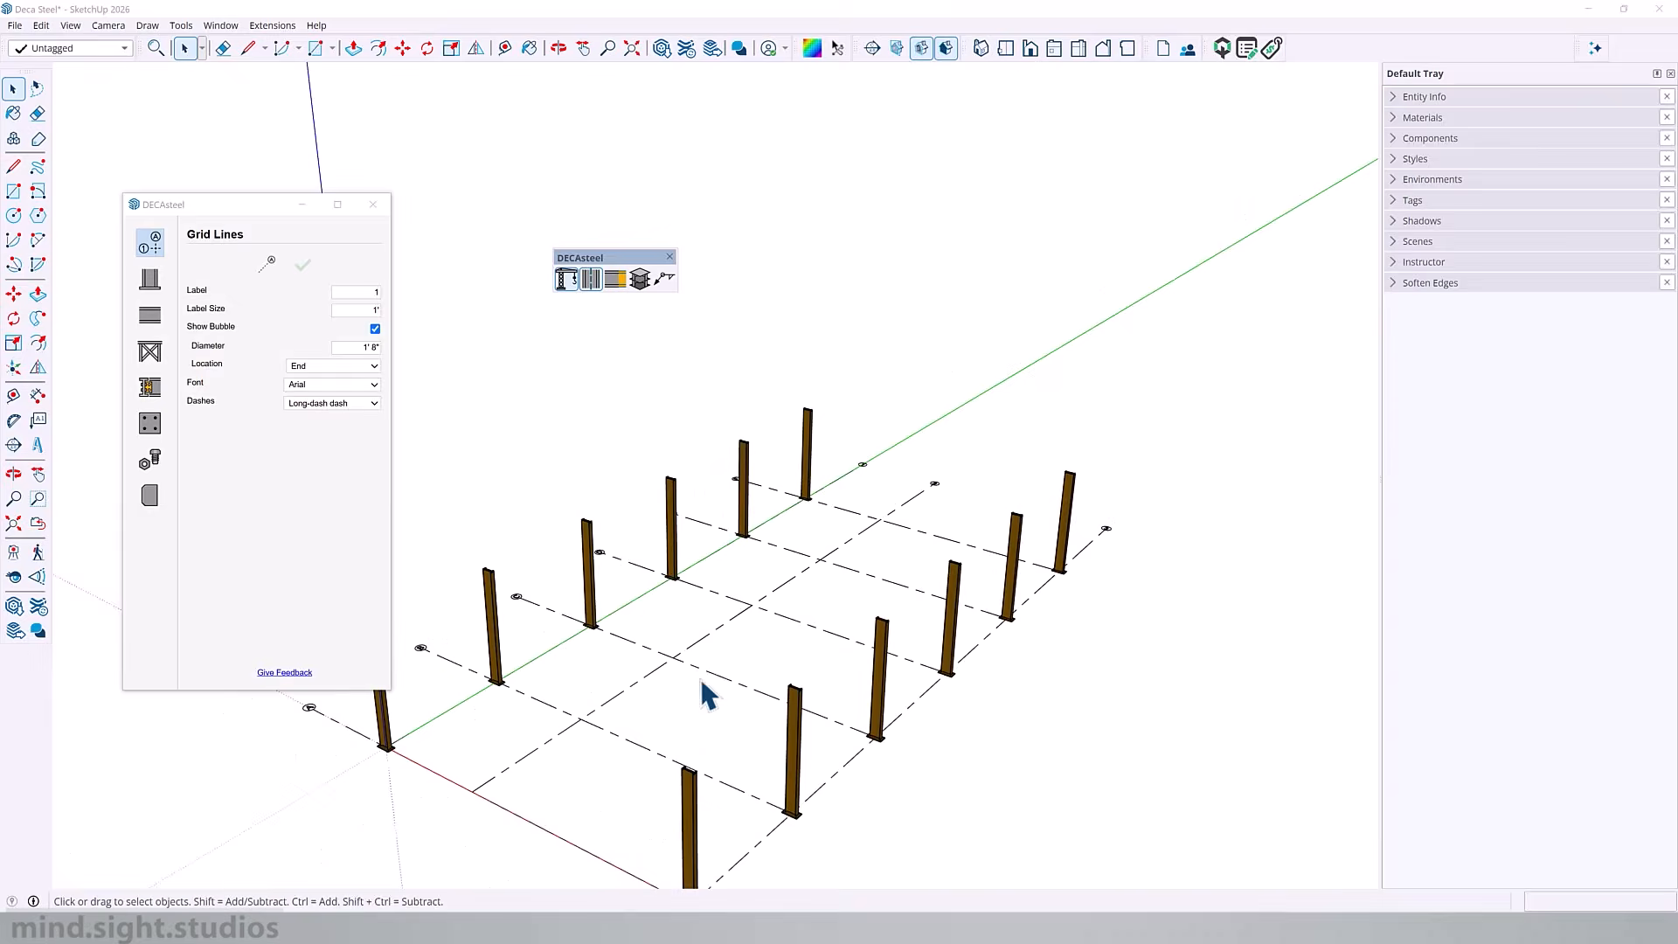
scroll(700, 686, "up", 4)
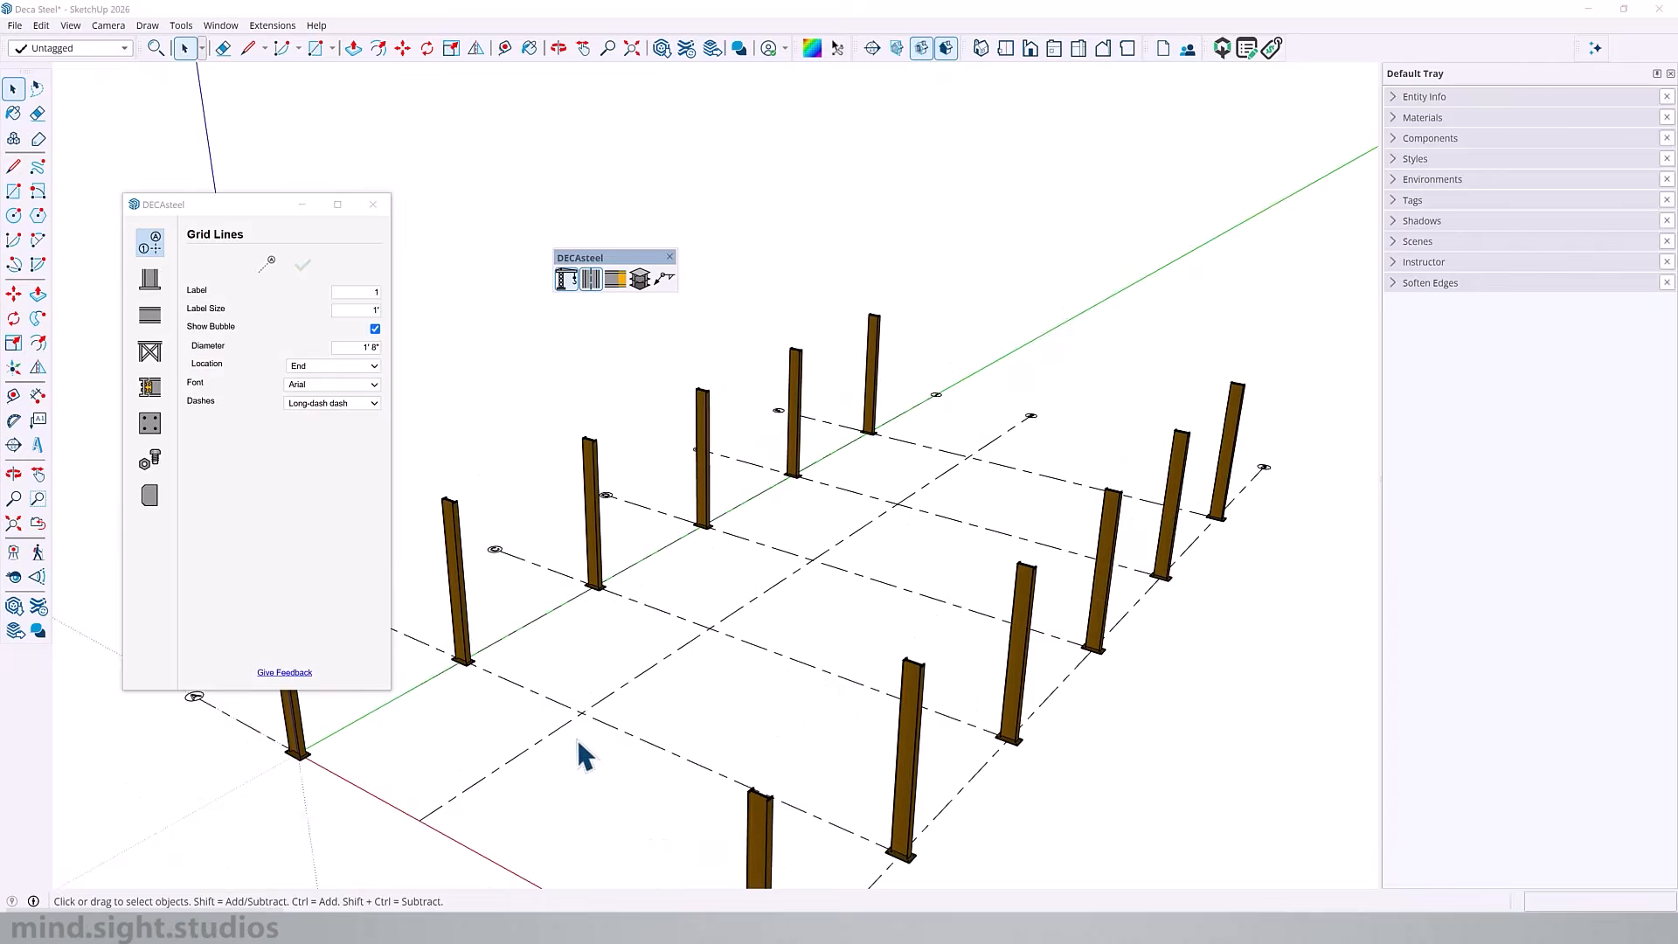
left_click(149, 277)
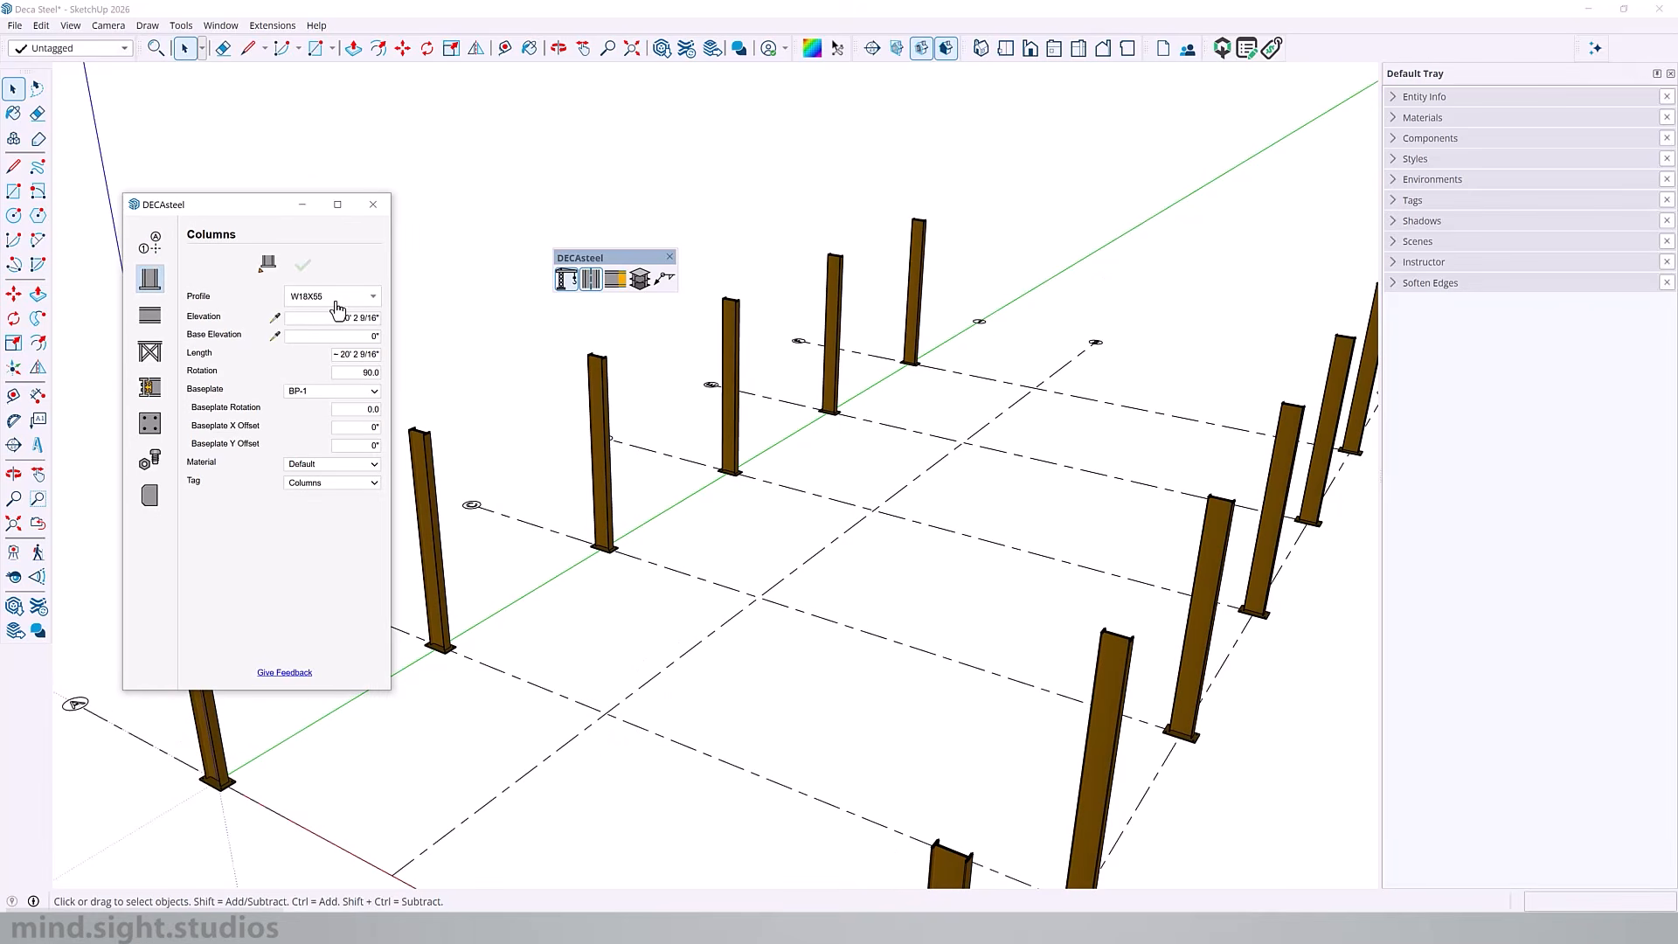
left_click(337, 297)
key("Tab")
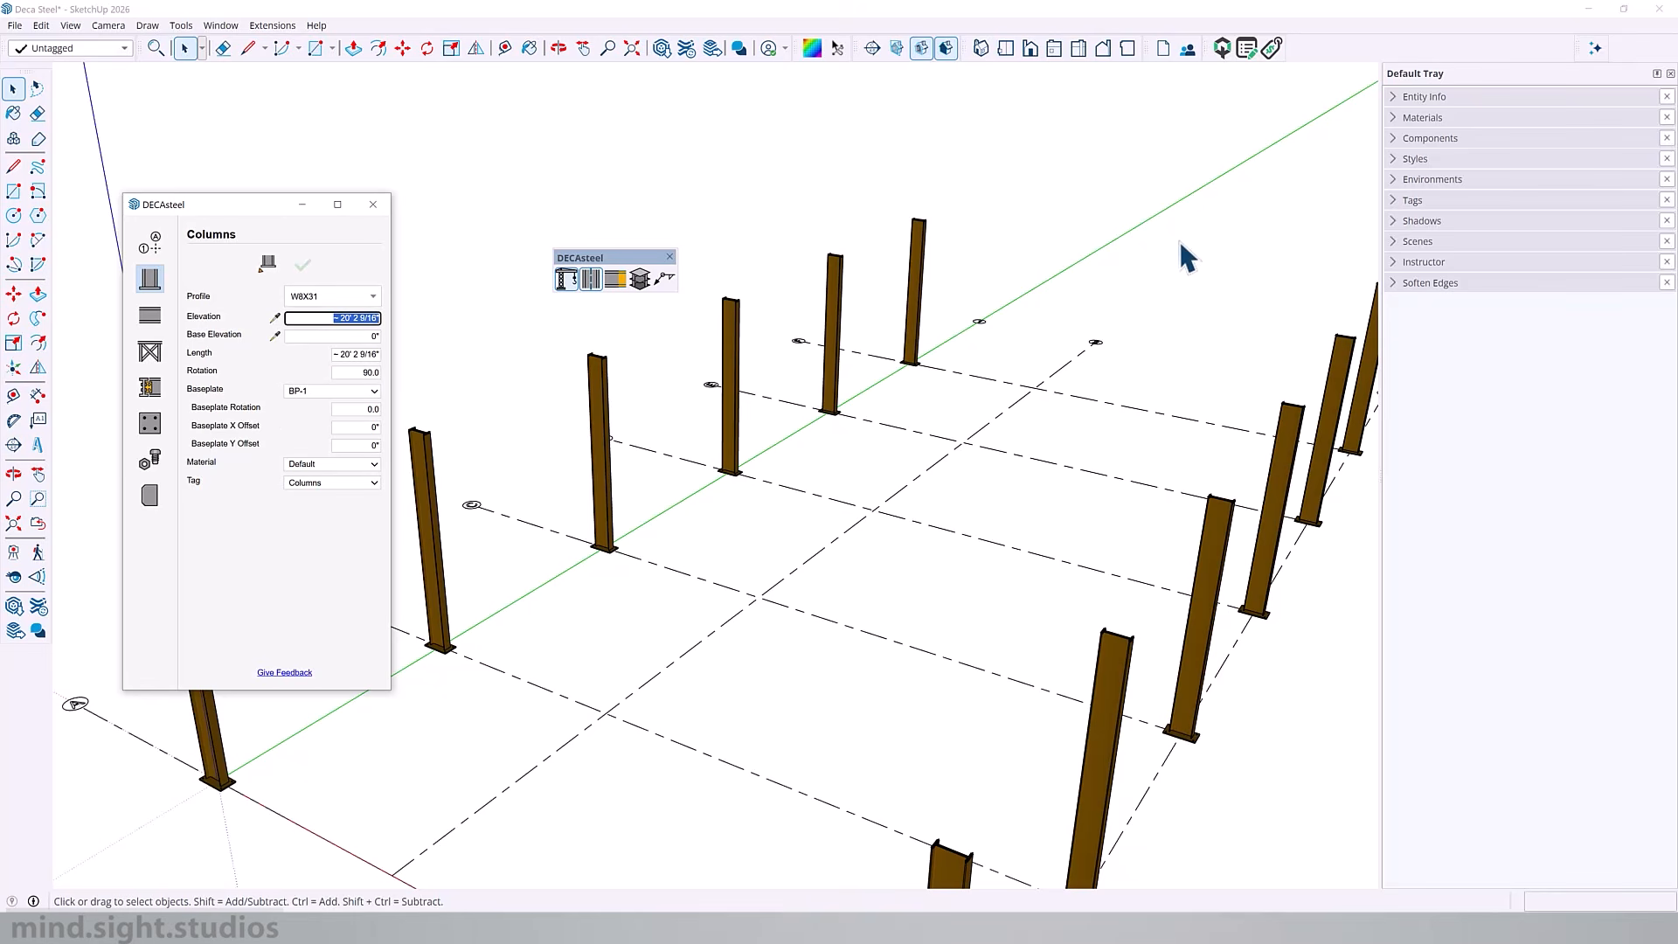
type("12")
key("Return")
left_click(267, 265)
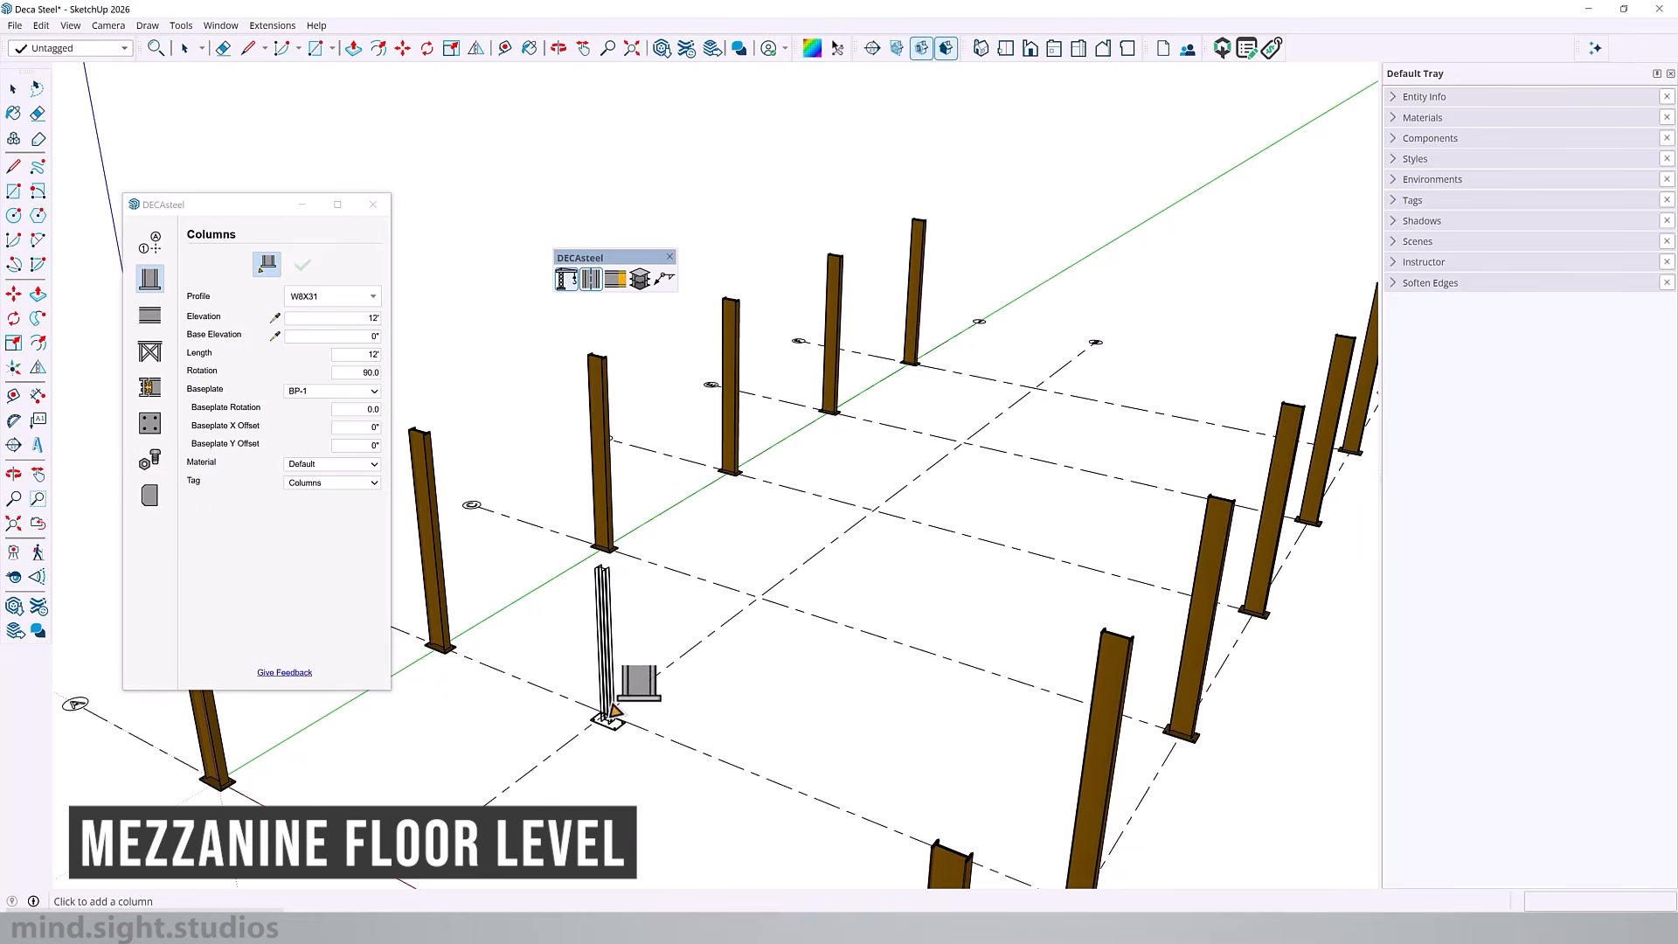
left_click(605, 716)
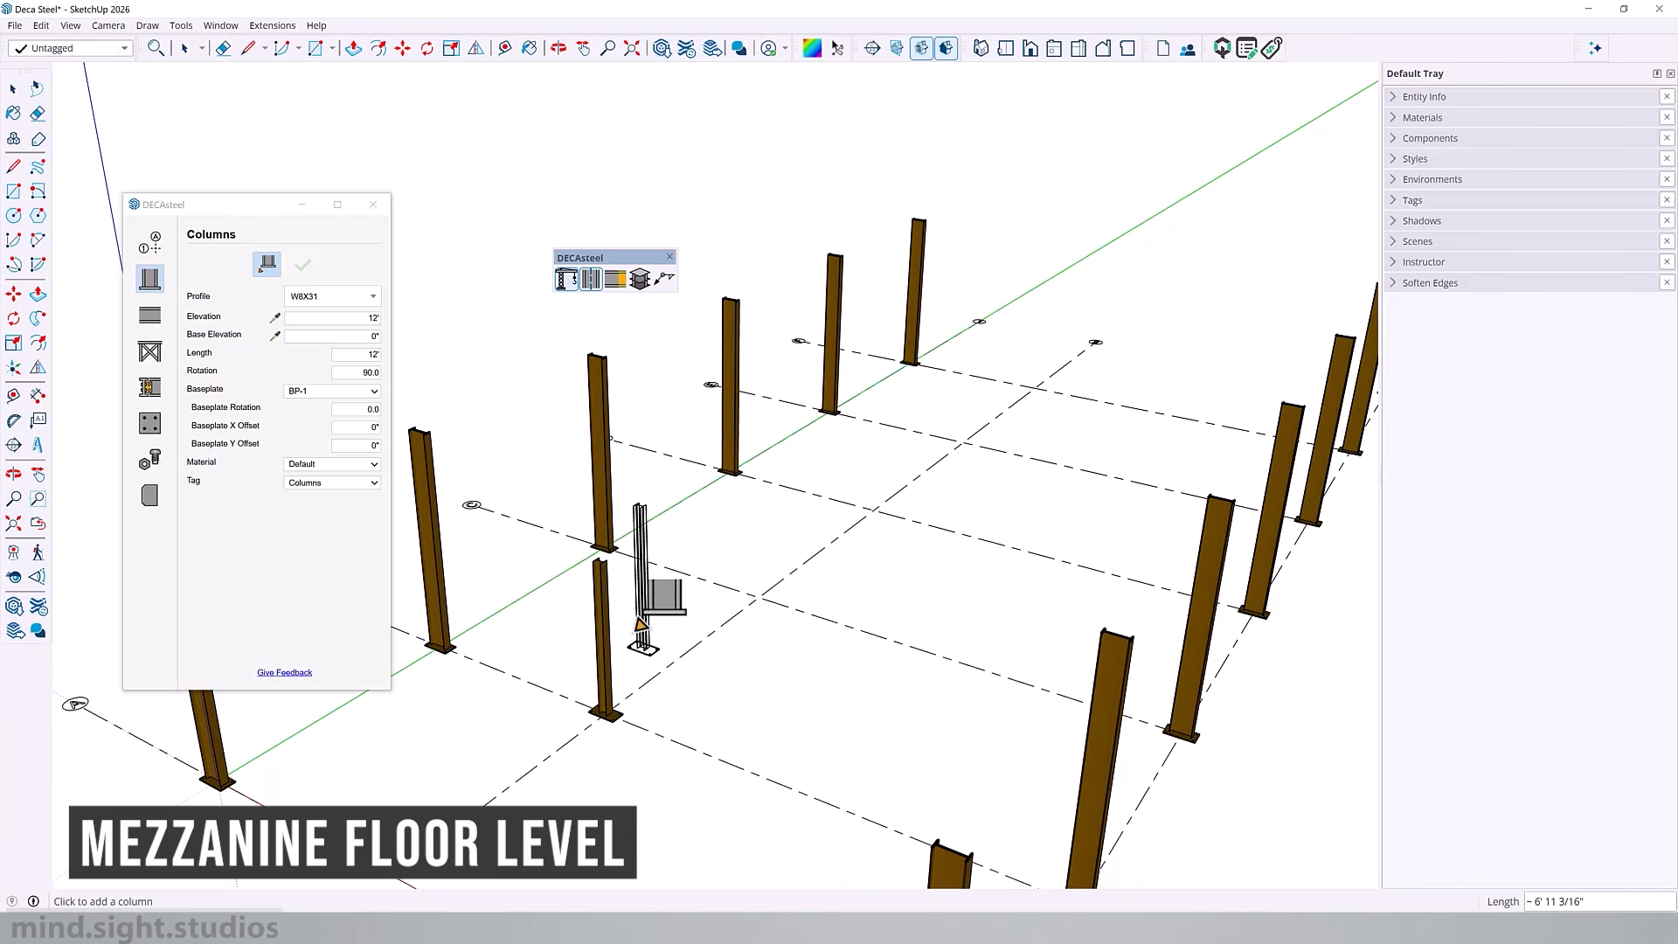
left_click(875, 509)
middle_click_drag(977, 508, 913, 517)
key("space")
- Create a new baseplate definition named BP-2
scroll(637, 666, "up", 5)
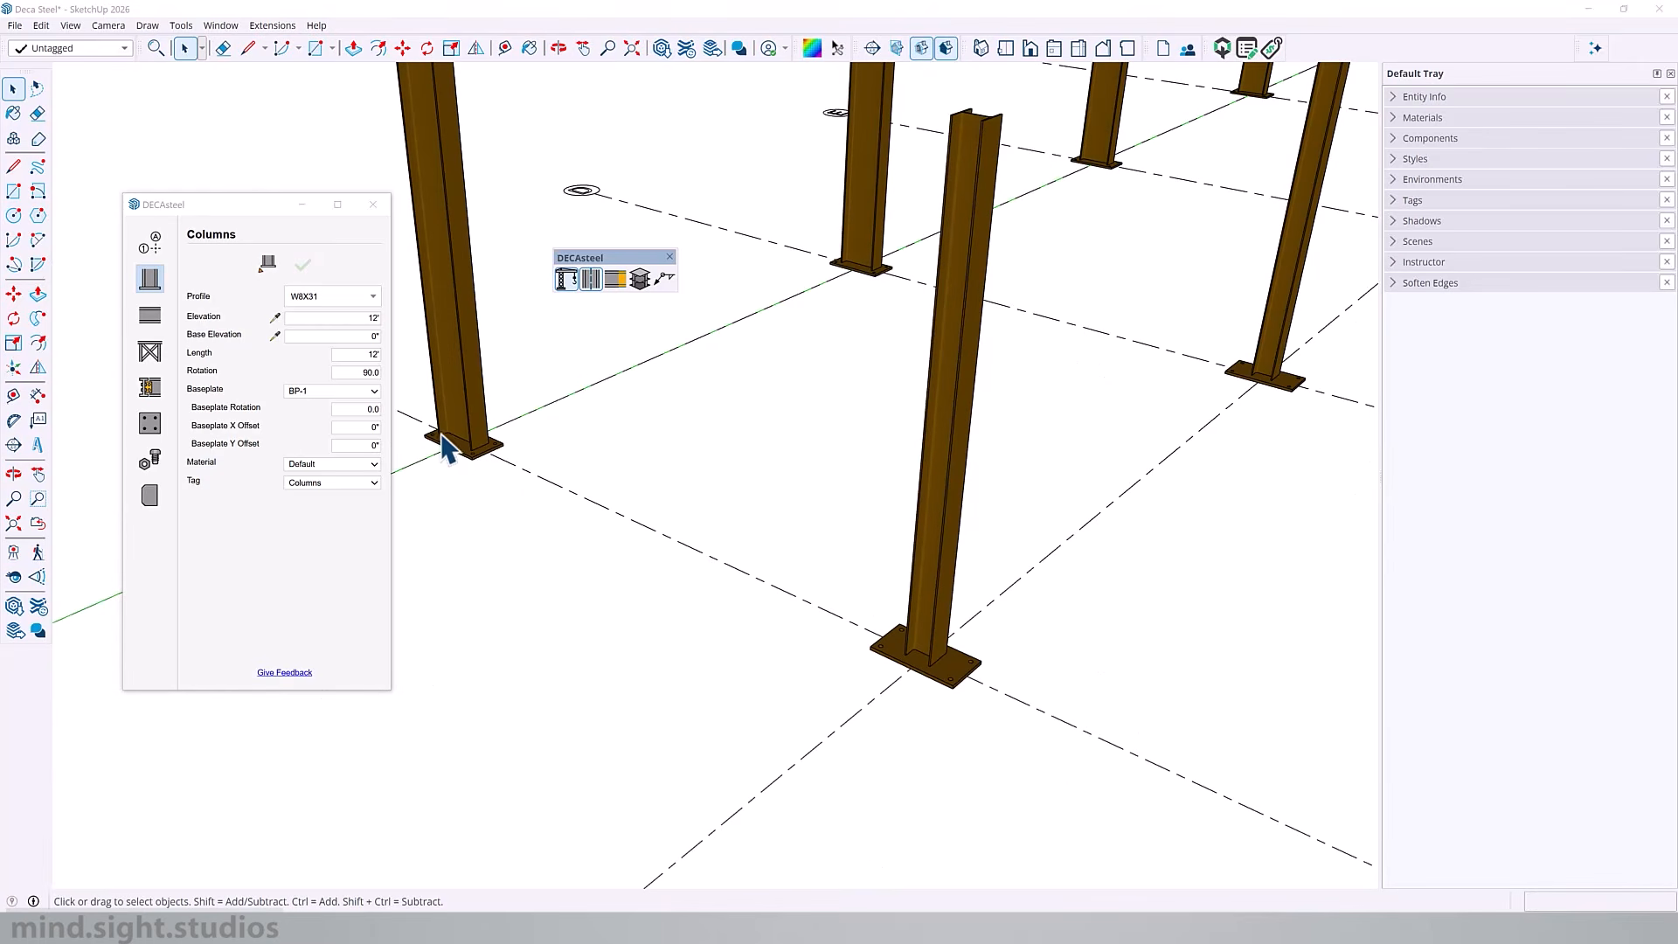
left_click(147, 429)
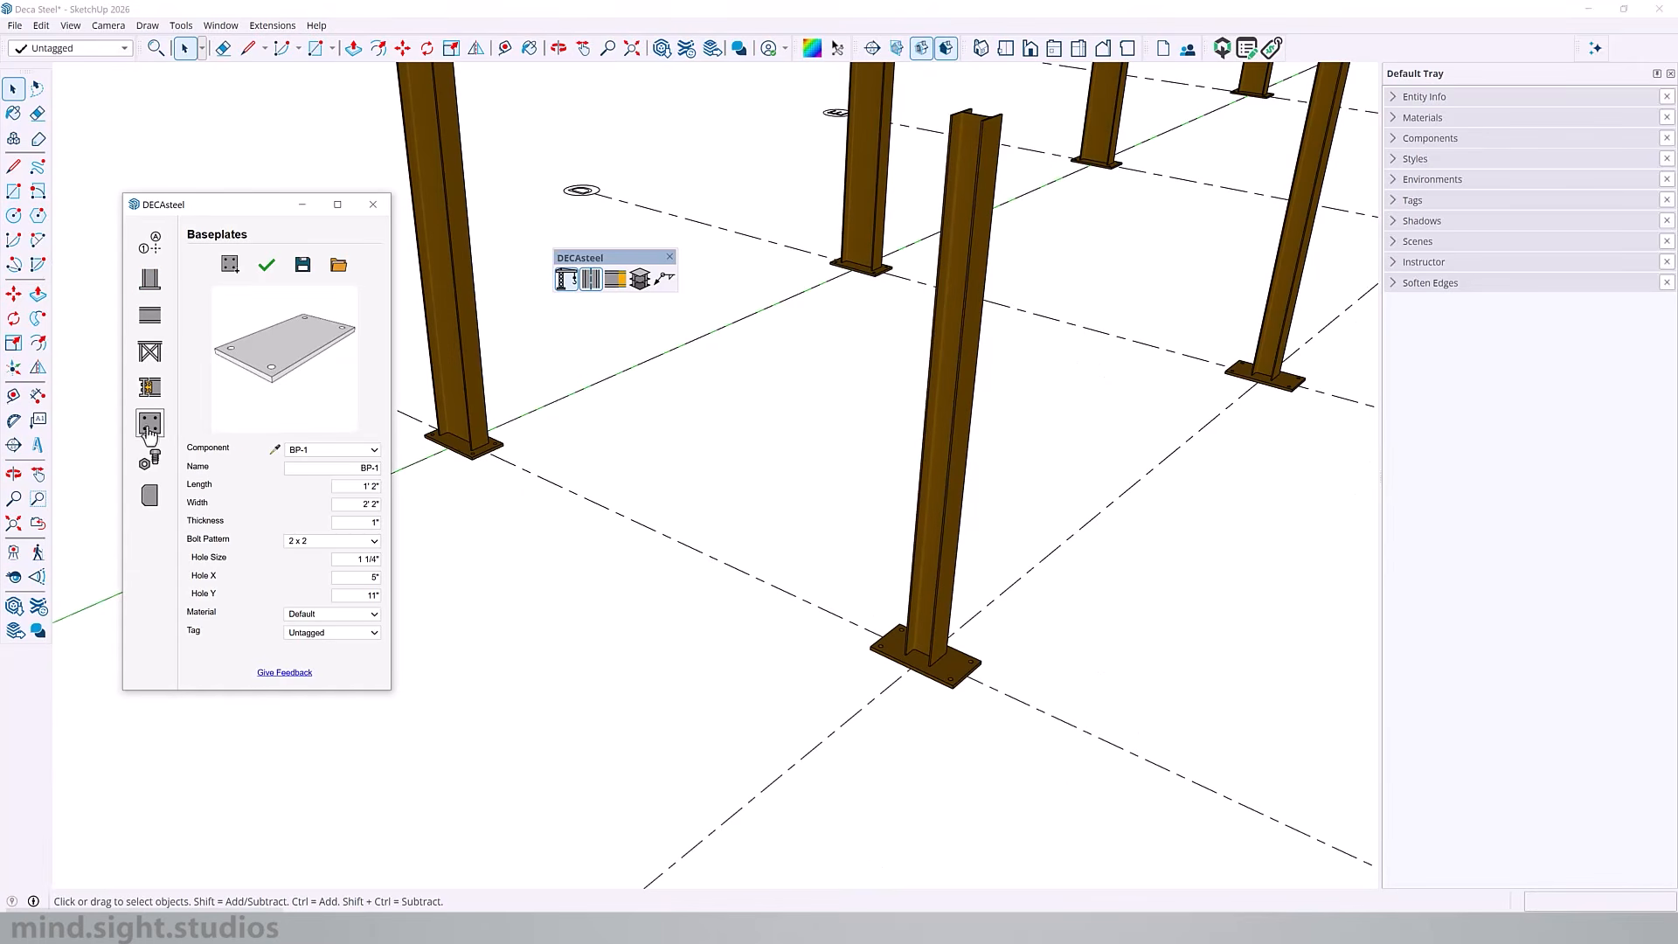
left_click(229, 267)
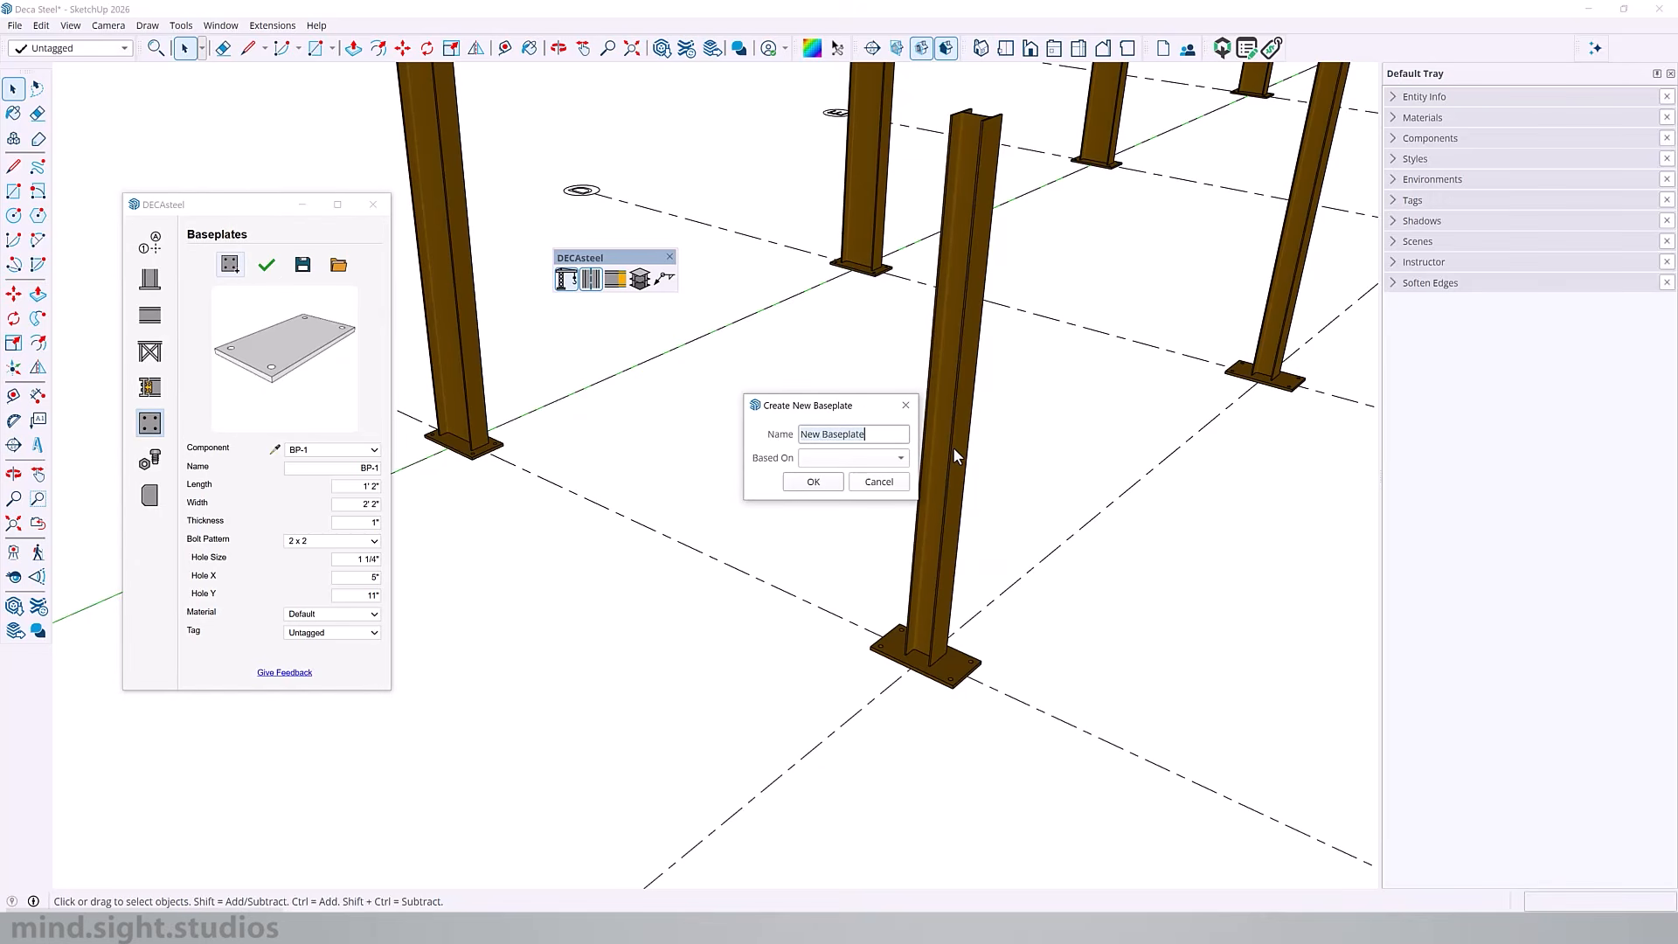
type("BP-2")
left_click(800, 484)
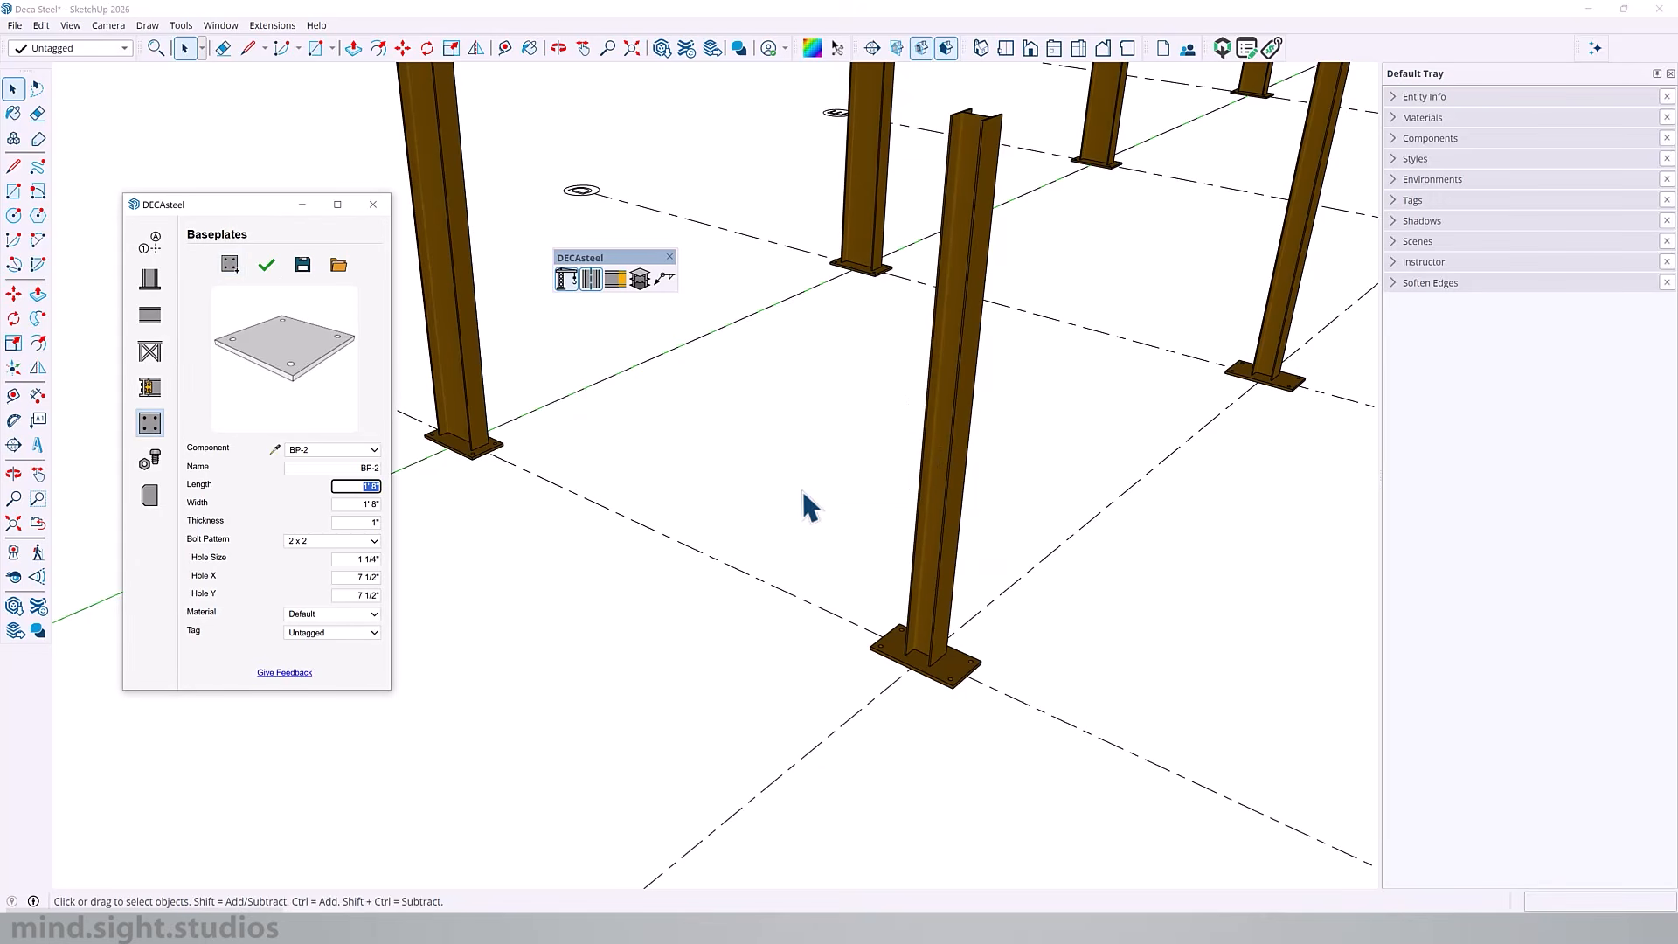
- Set baseplate BP-2 to 1' long and 1' wide, with Hole X and Hole Y both 2"
left_click(347, 576)
type("2")
left_click(354, 594)
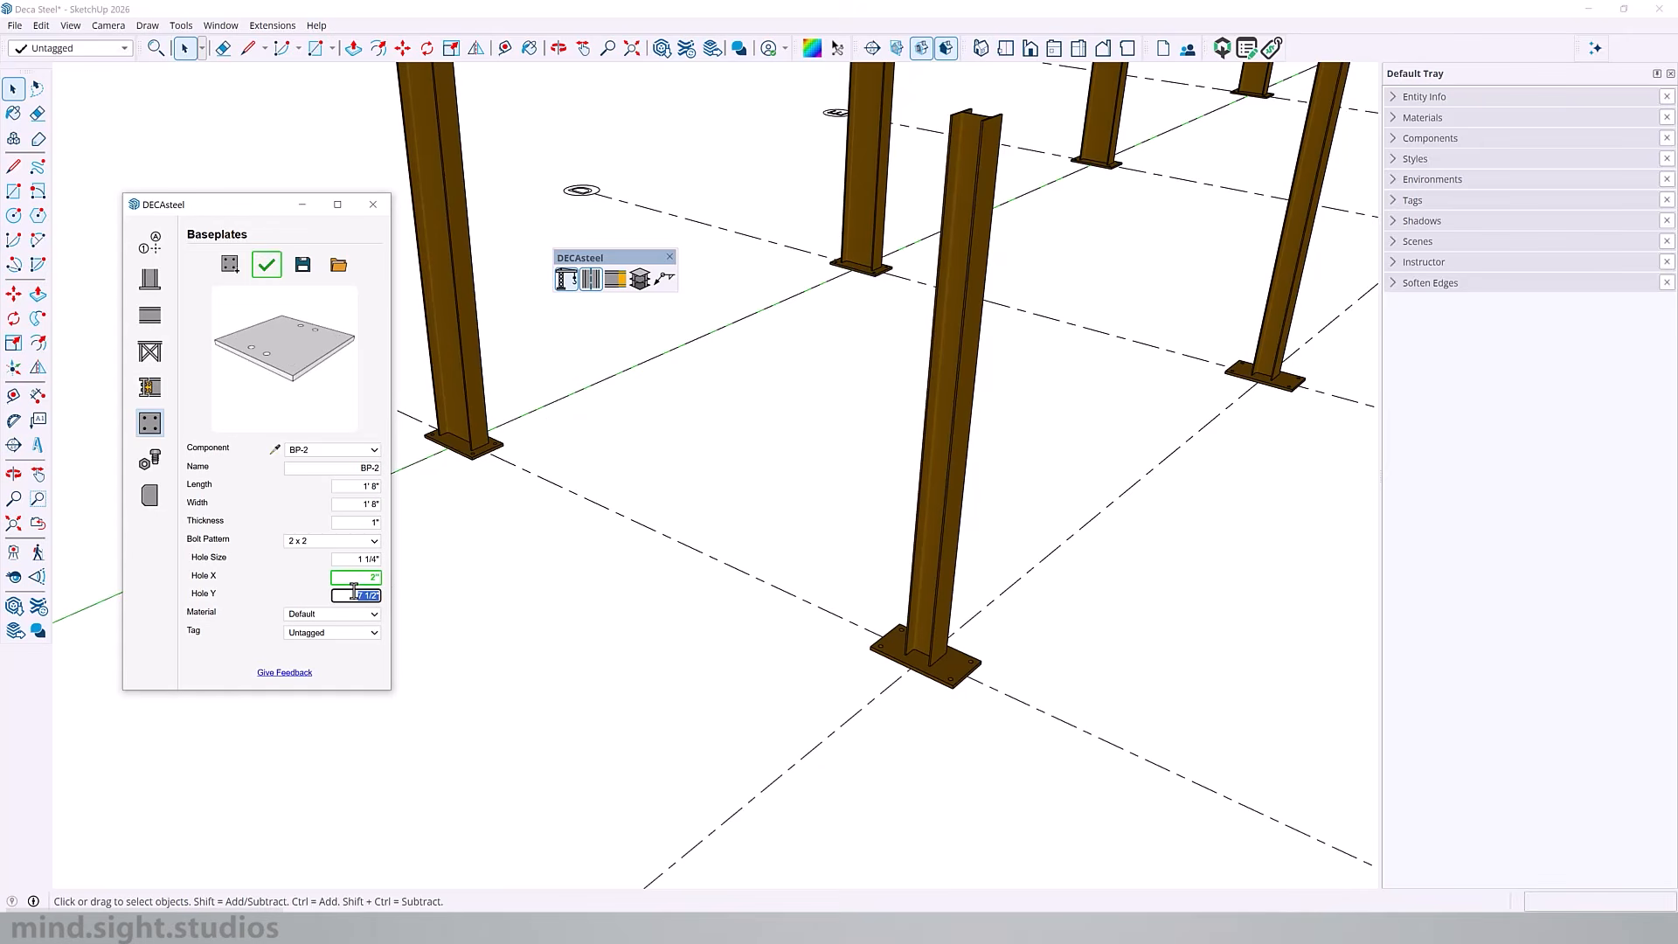
left_click(361, 487)
type("1'")
left_click(377, 505)
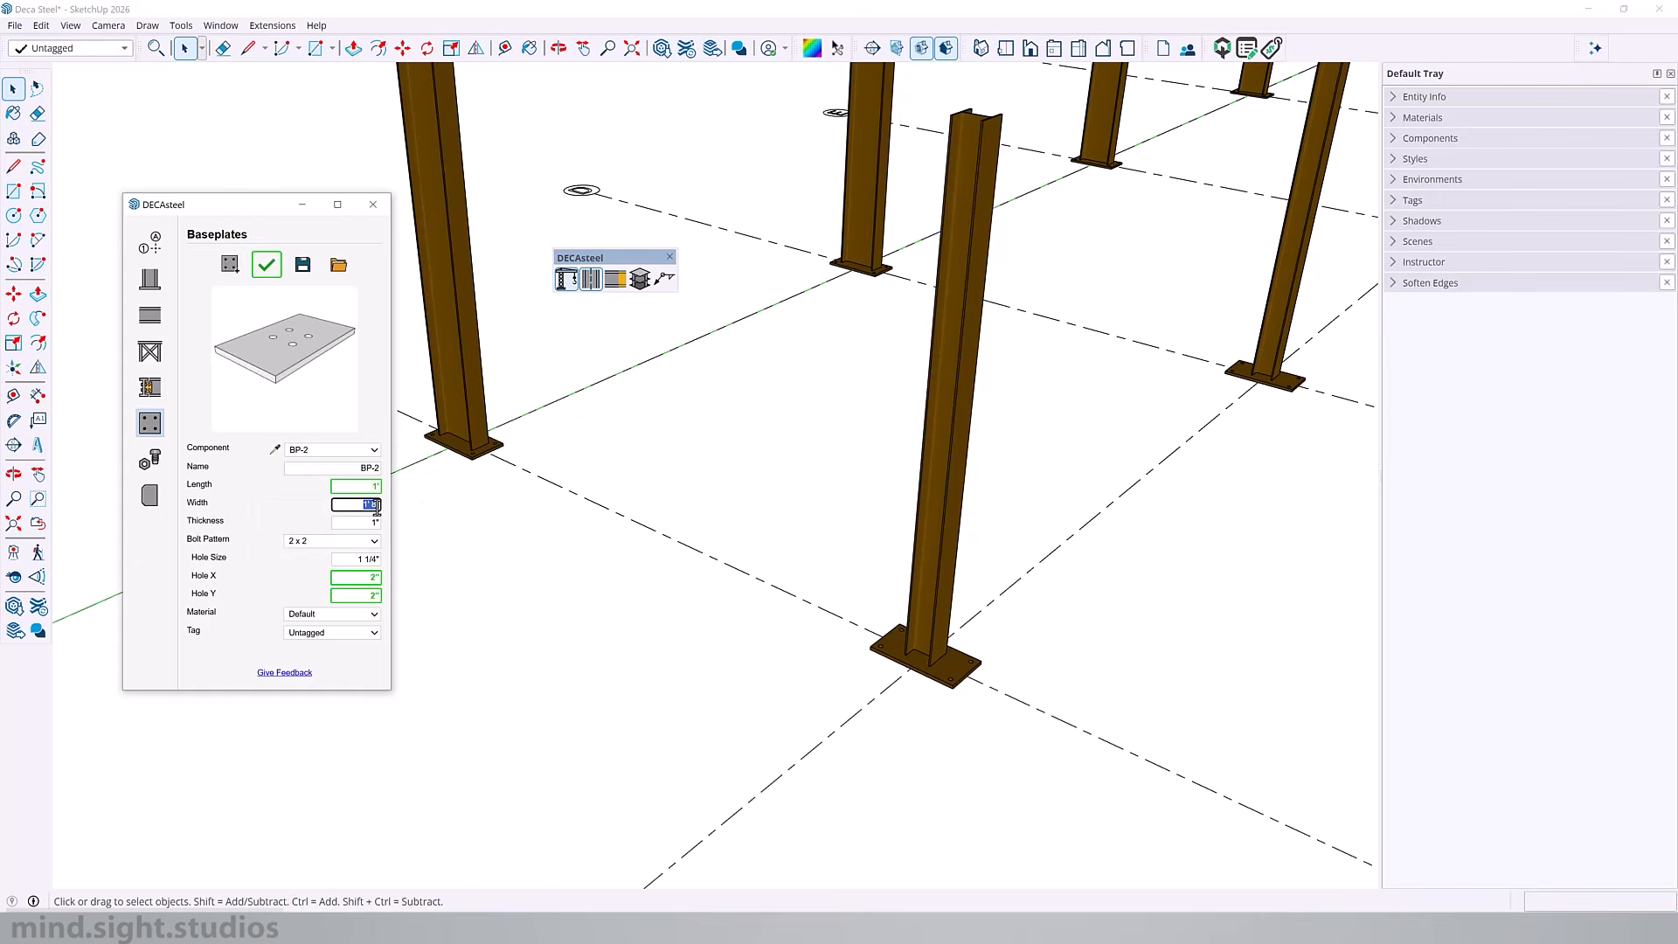
type("1'")
left_click(265, 264)
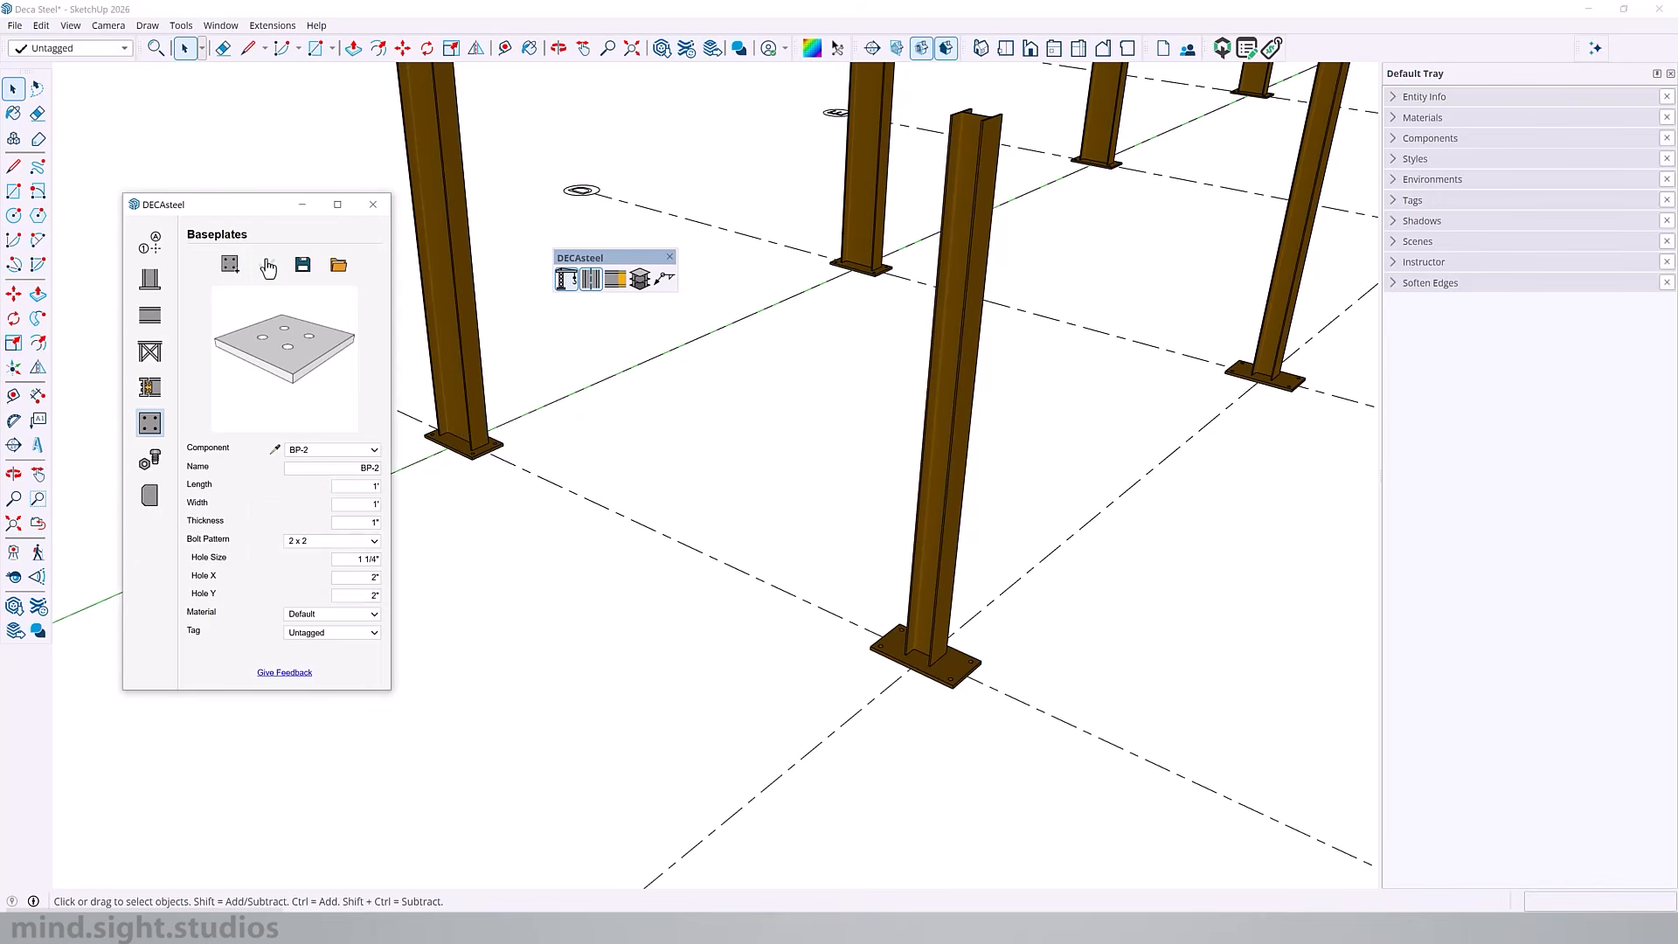
- Select the three W8X31 columns on grid line 2 and assign them the BP-2 baseplate
left_click(893, 482)
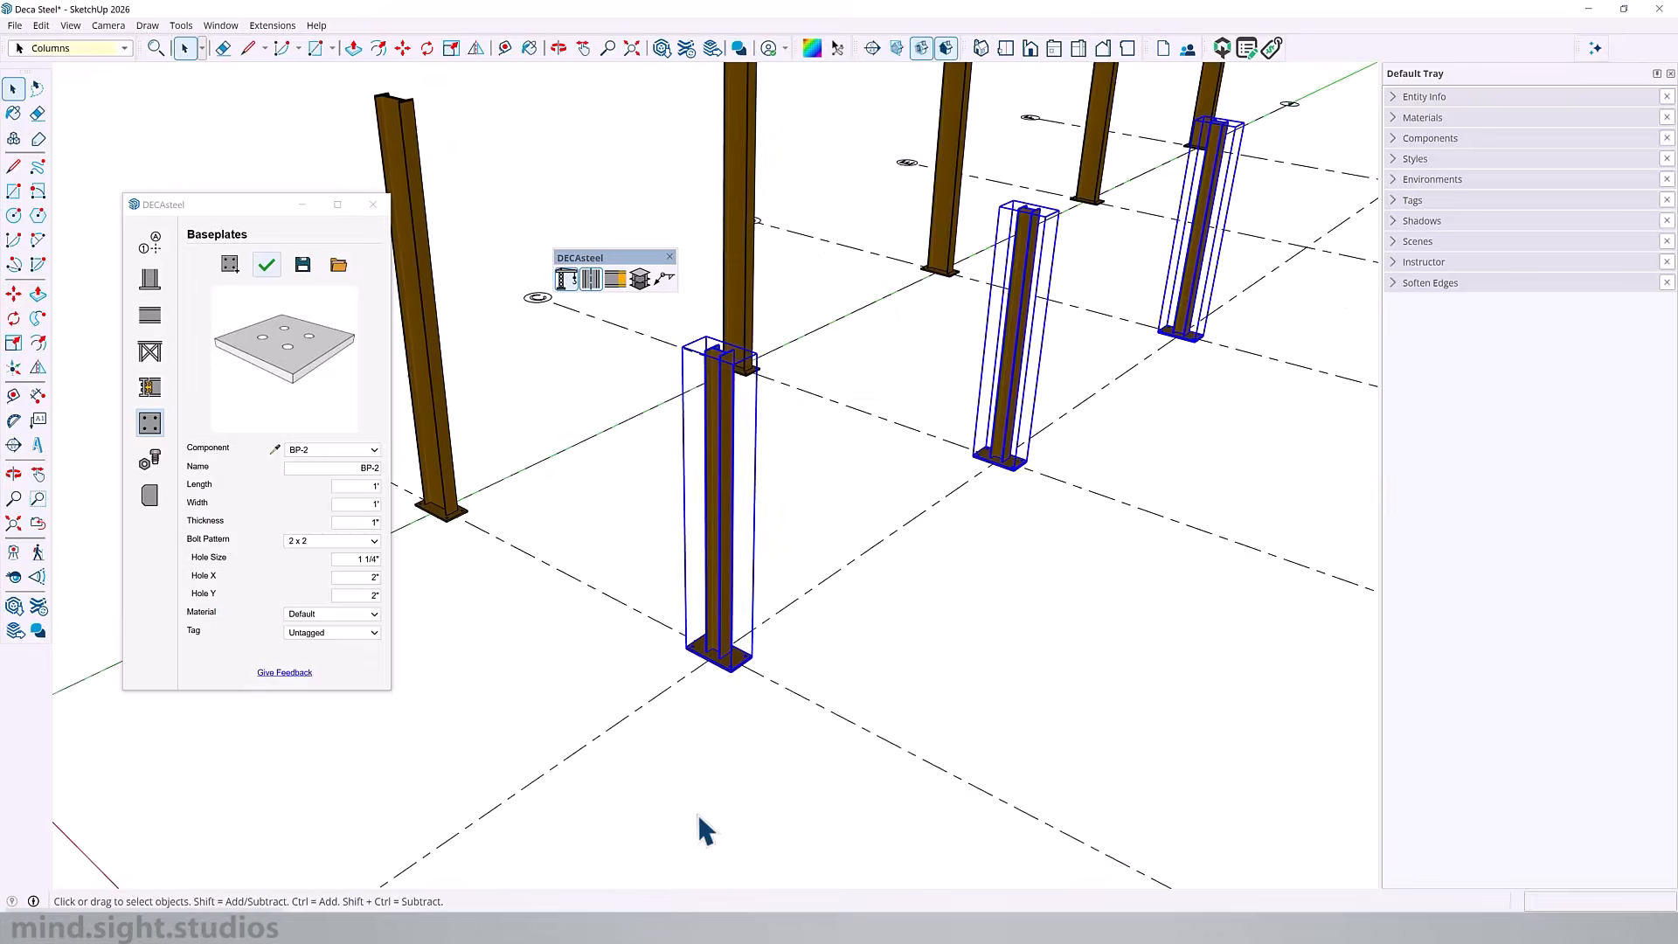
scroll(996, 594, "up", 3)
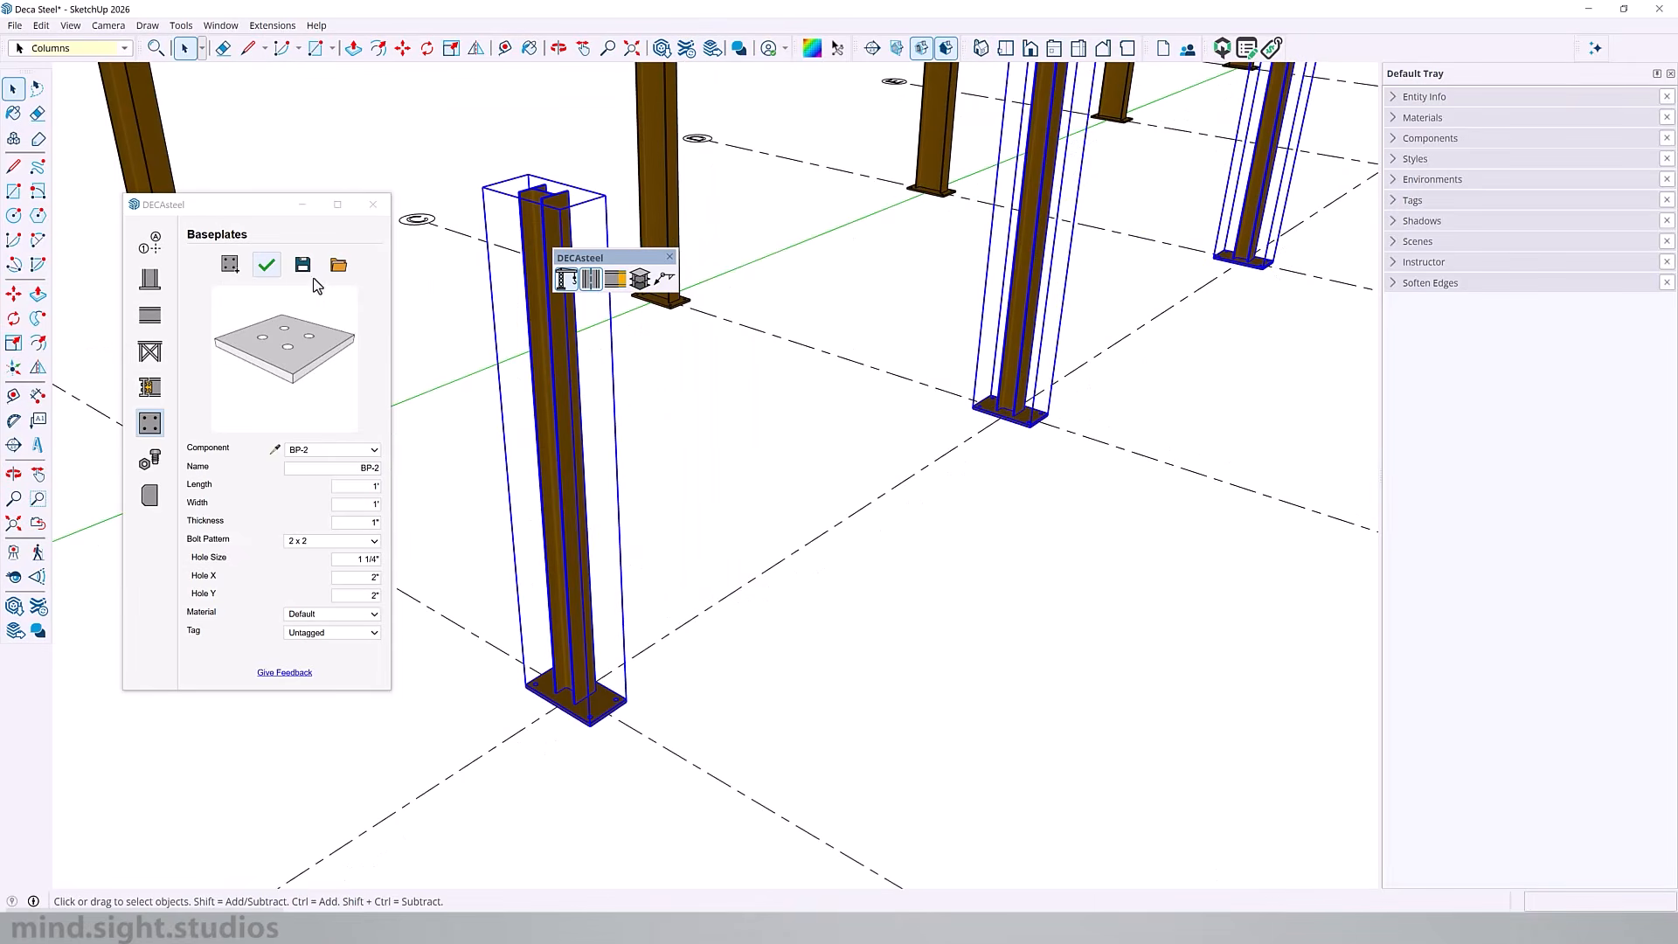
left_click(150, 280)
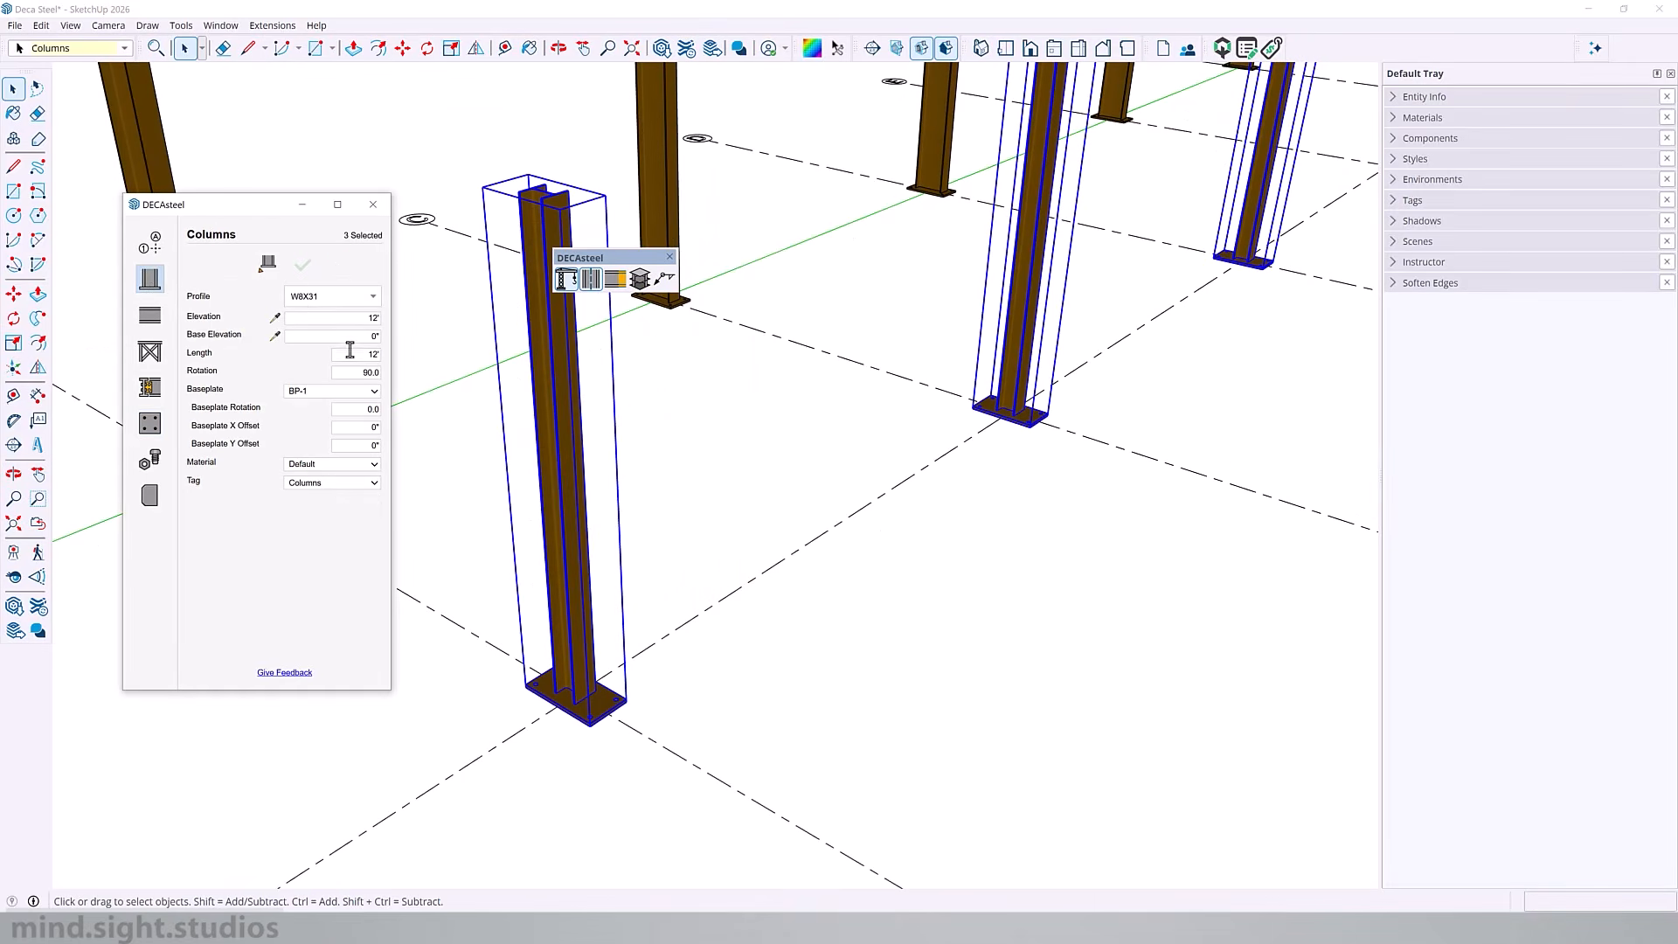
left_click(332, 391)
left_click(305, 442)
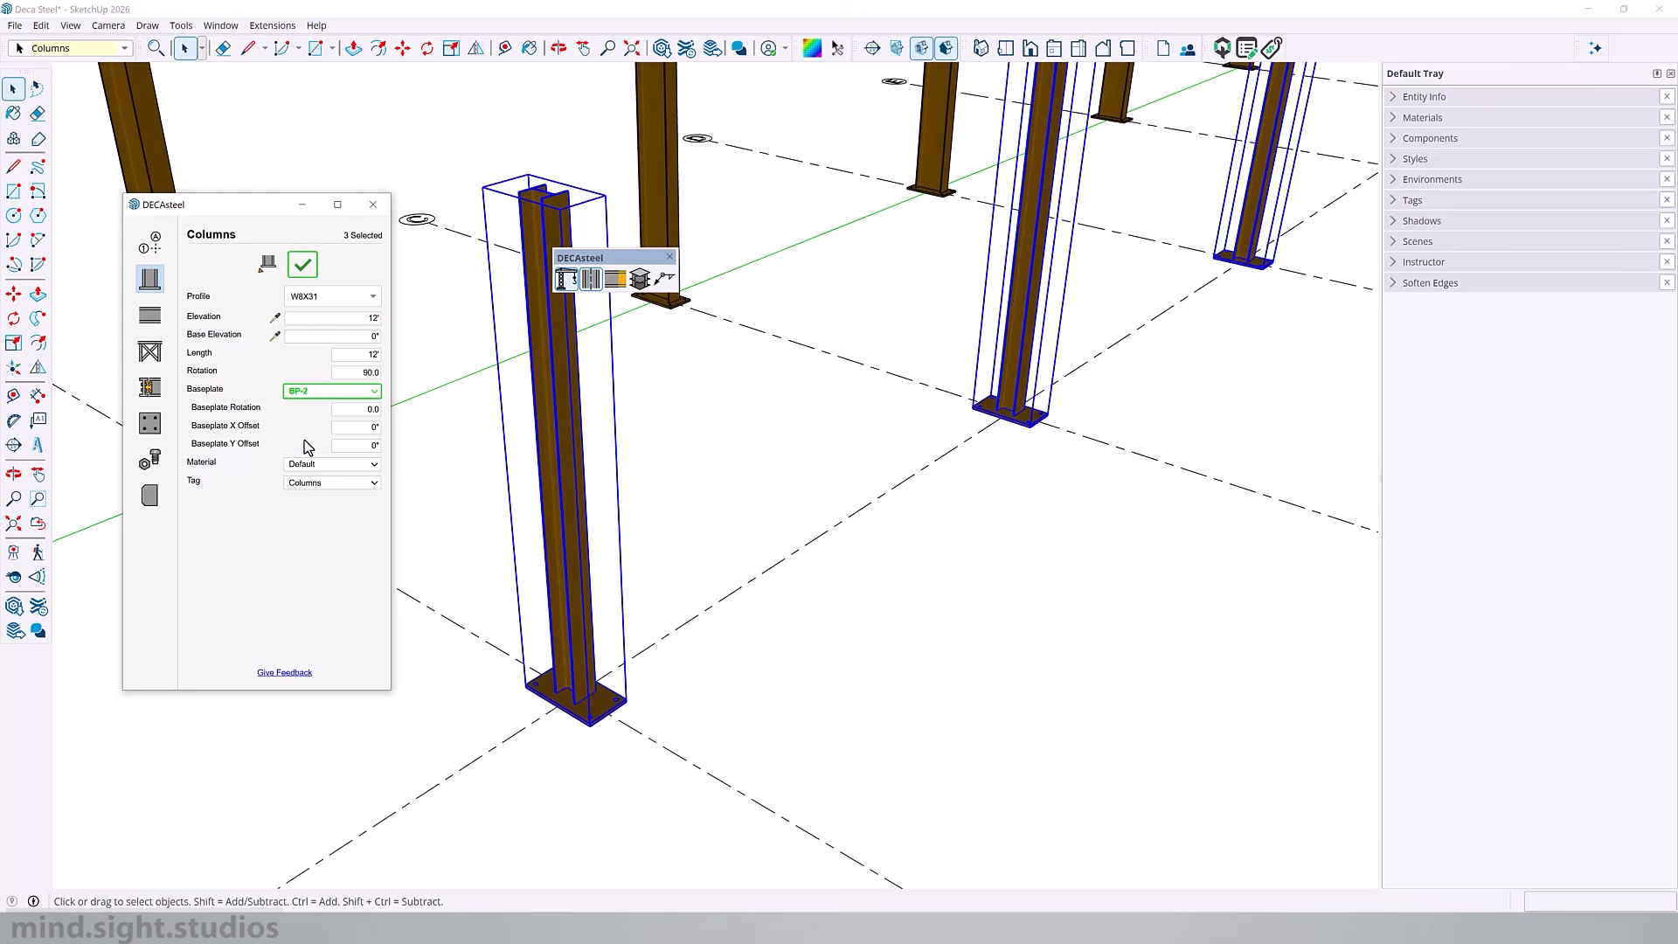
left_click(302, 267)
scroll(1093, 345, "up", 6)
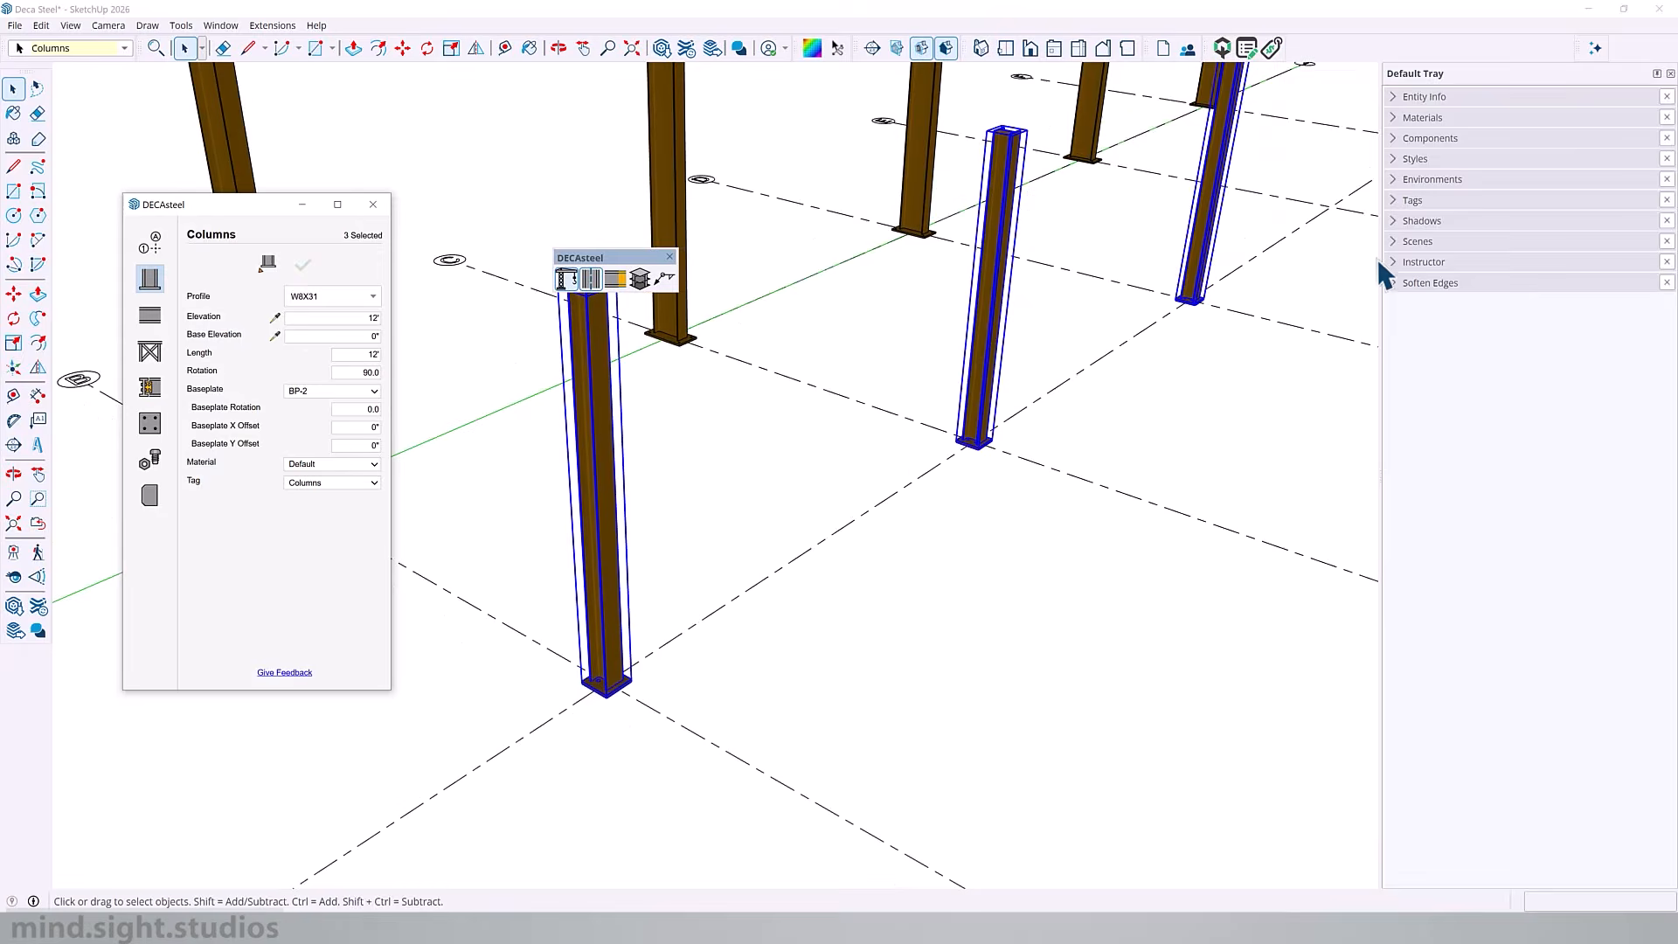
scroll(1060, 411, "down", 6)
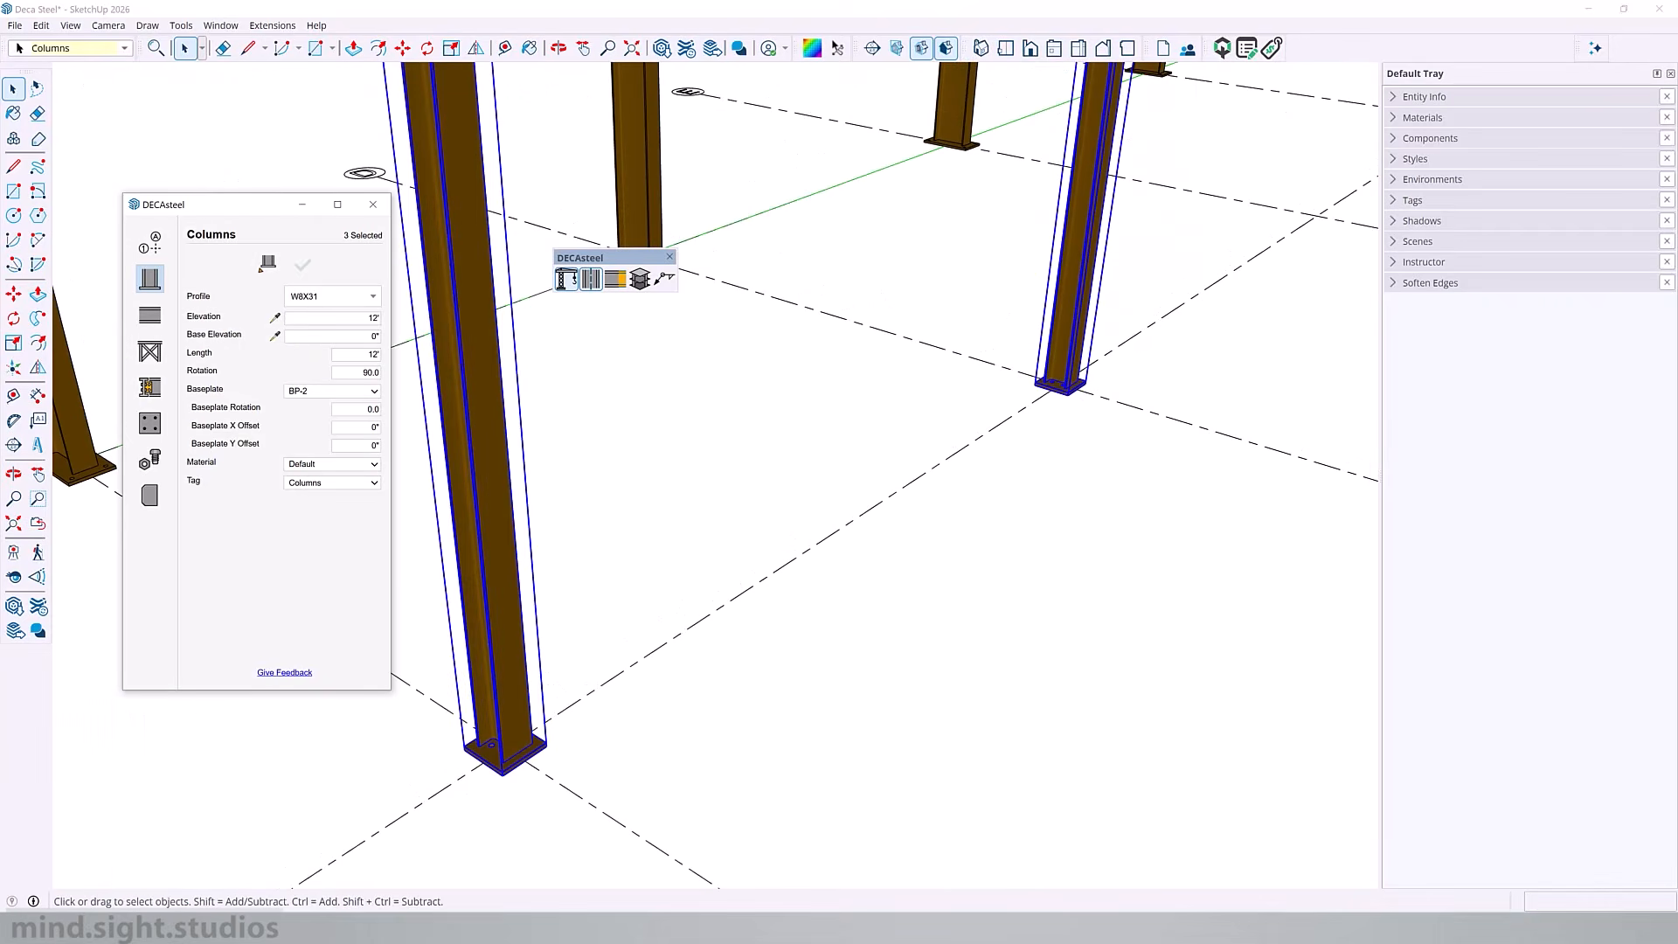
scroll(487, 618, "down", 8)
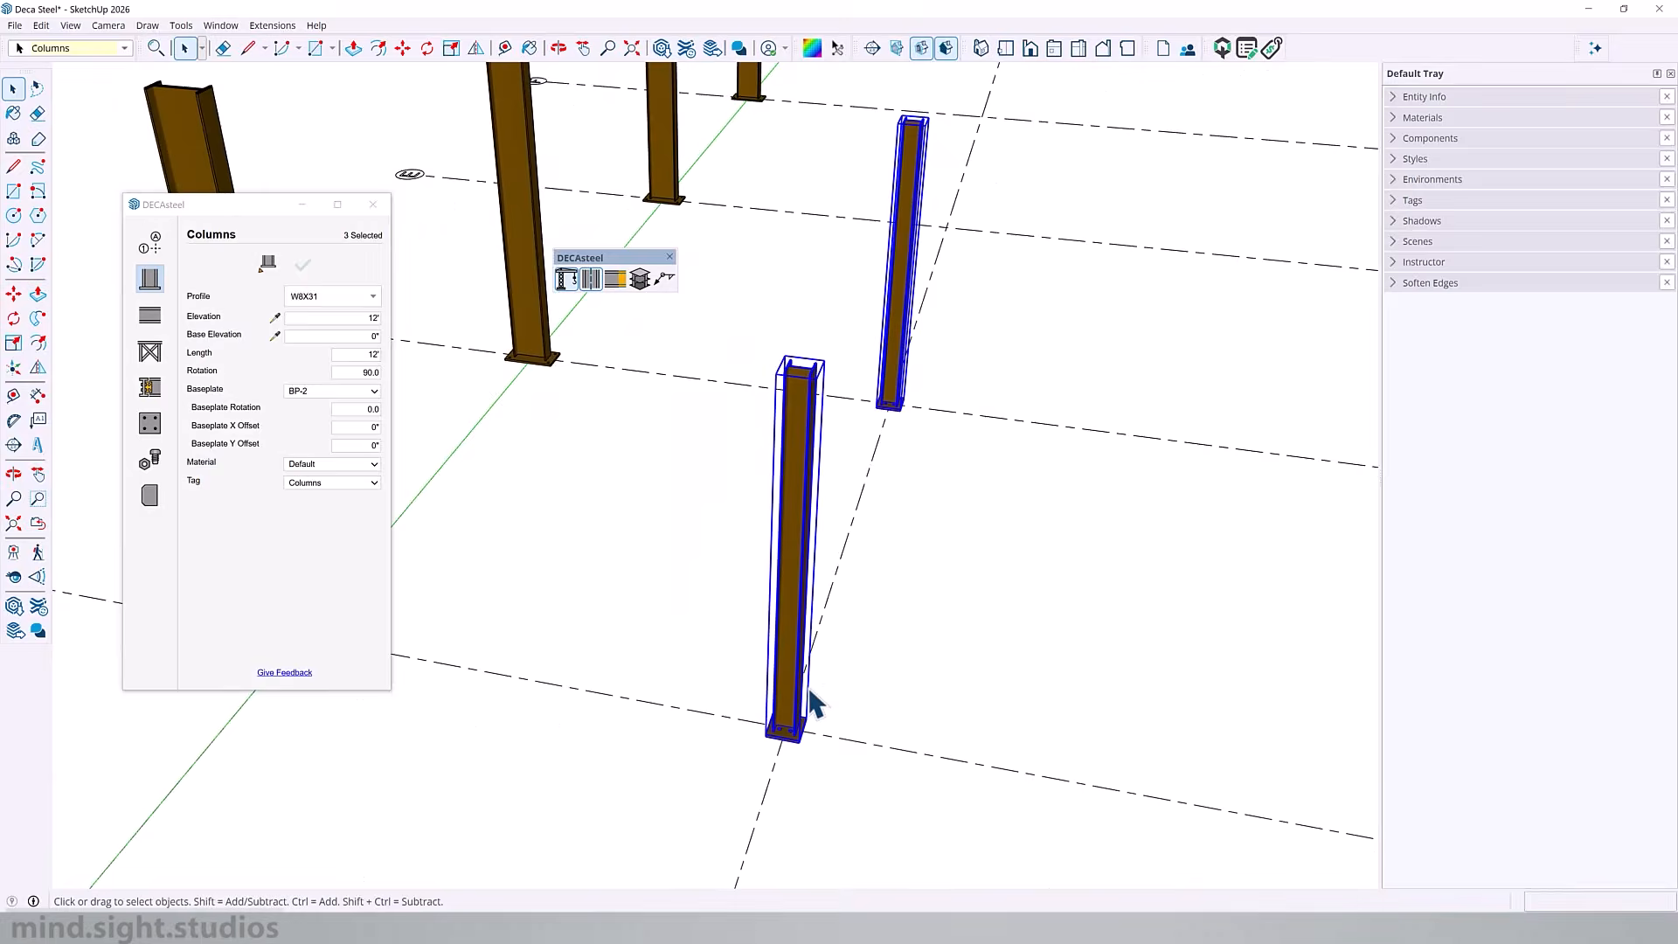
scroll(786, 778, "down", 4)
scroll(816, 580, "up", 4)
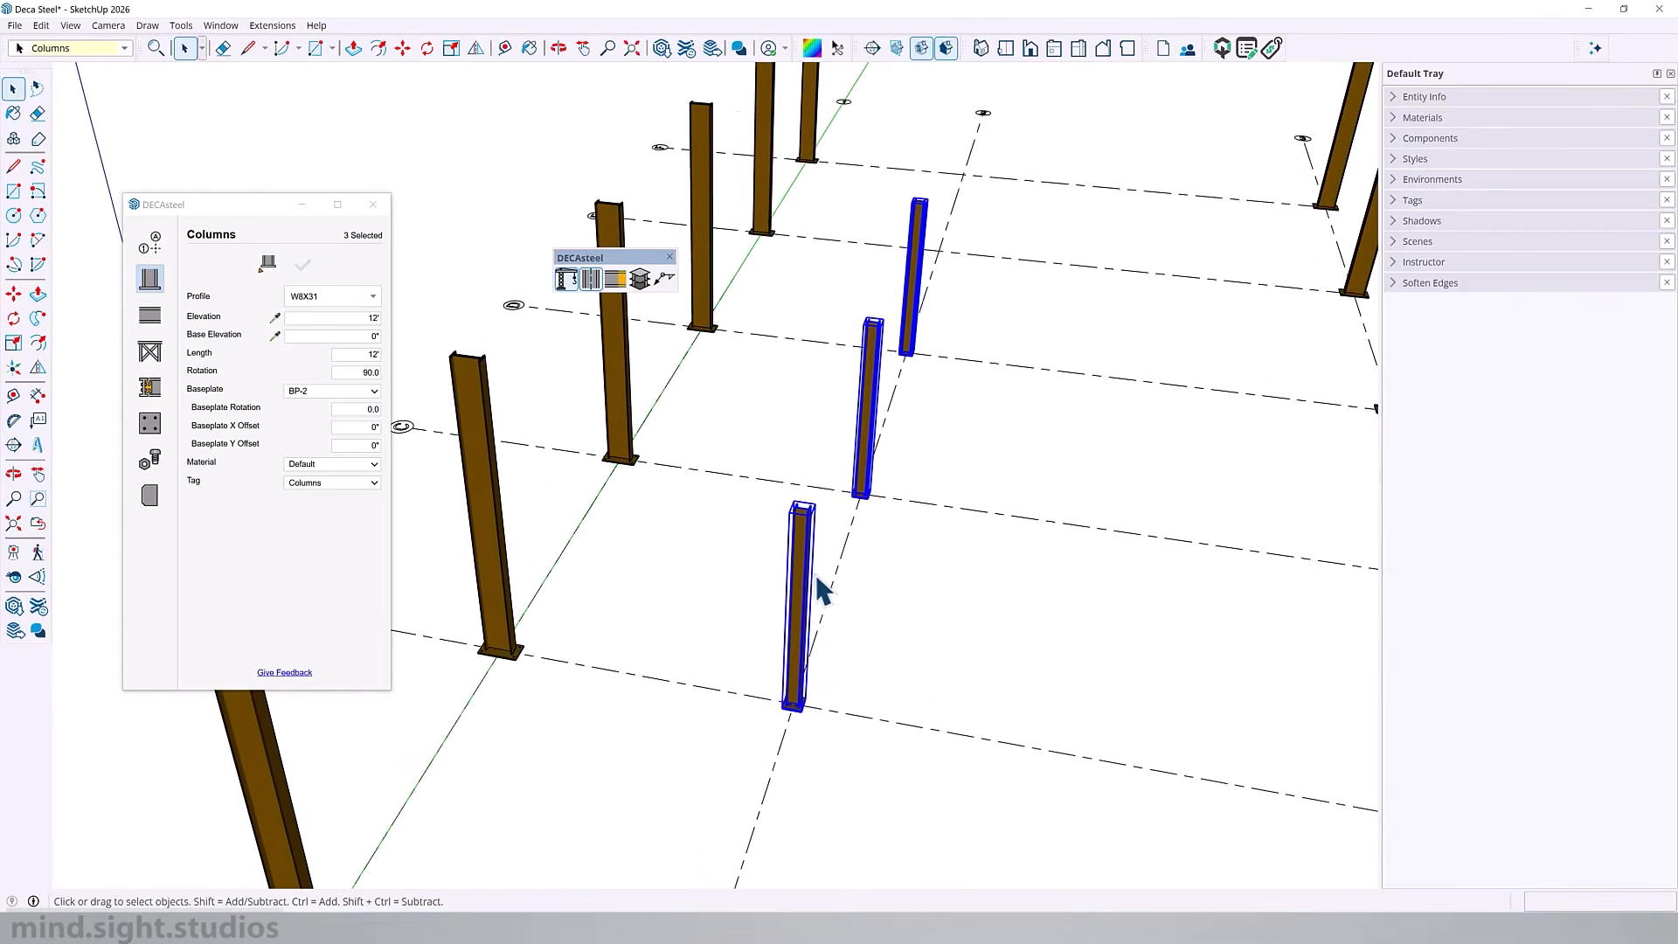
middle_click_drag(816, 580, 783, 596)
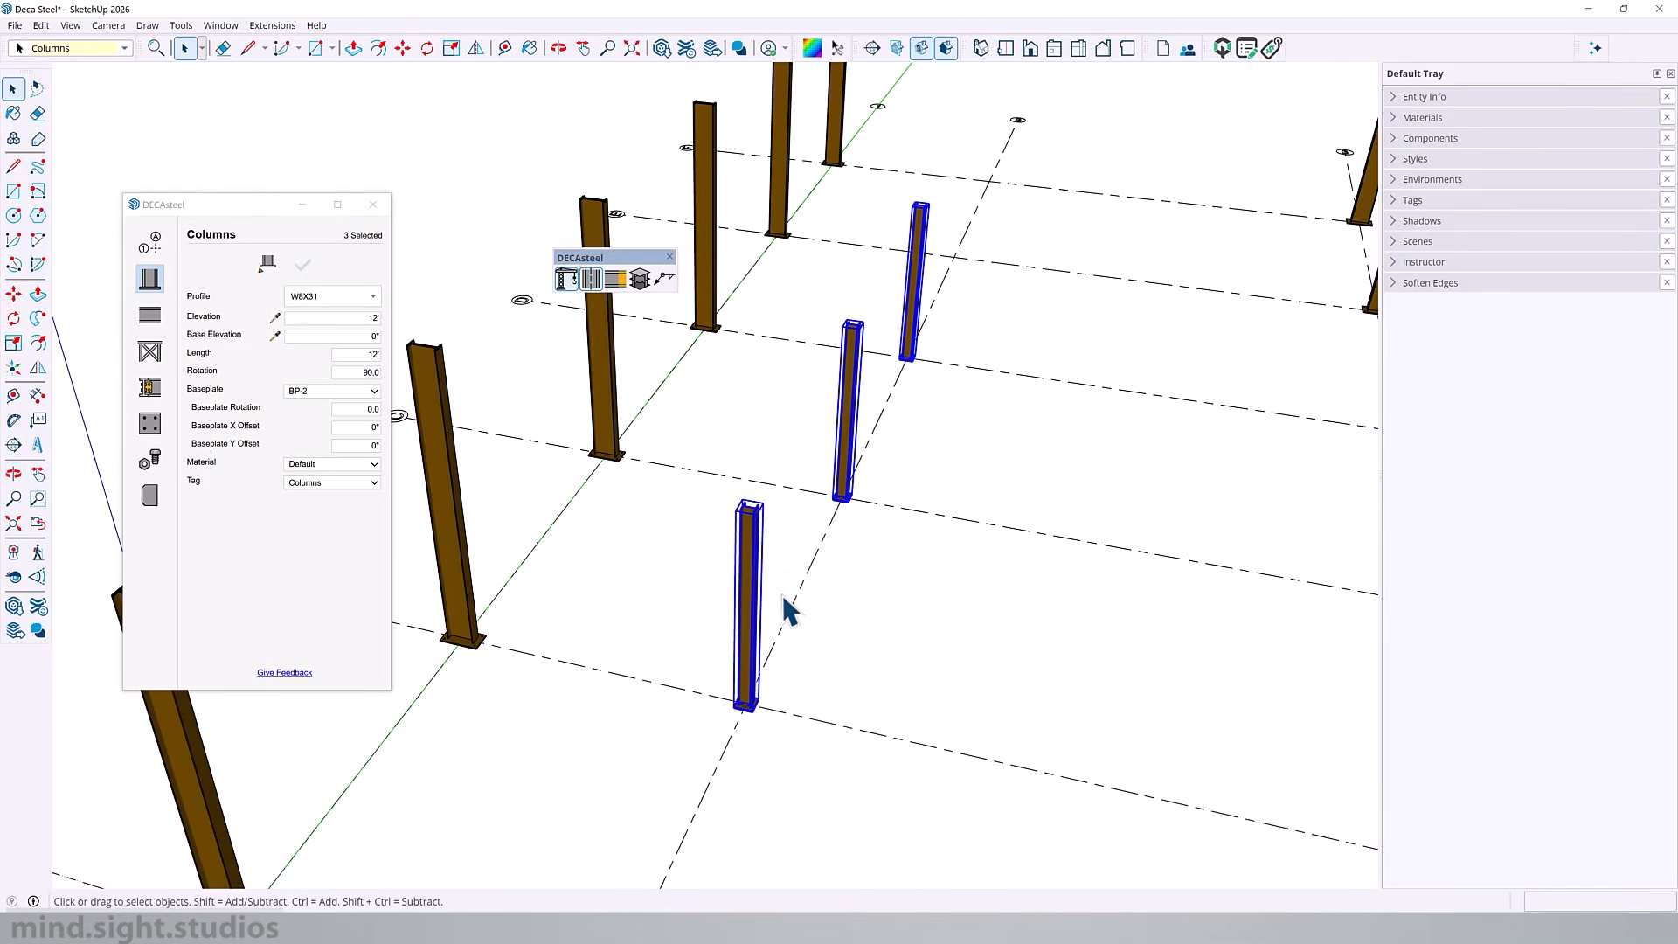
- Add a level named Mezzanine with an elevation of 12' in the Level Manager
left_click(639, 278)
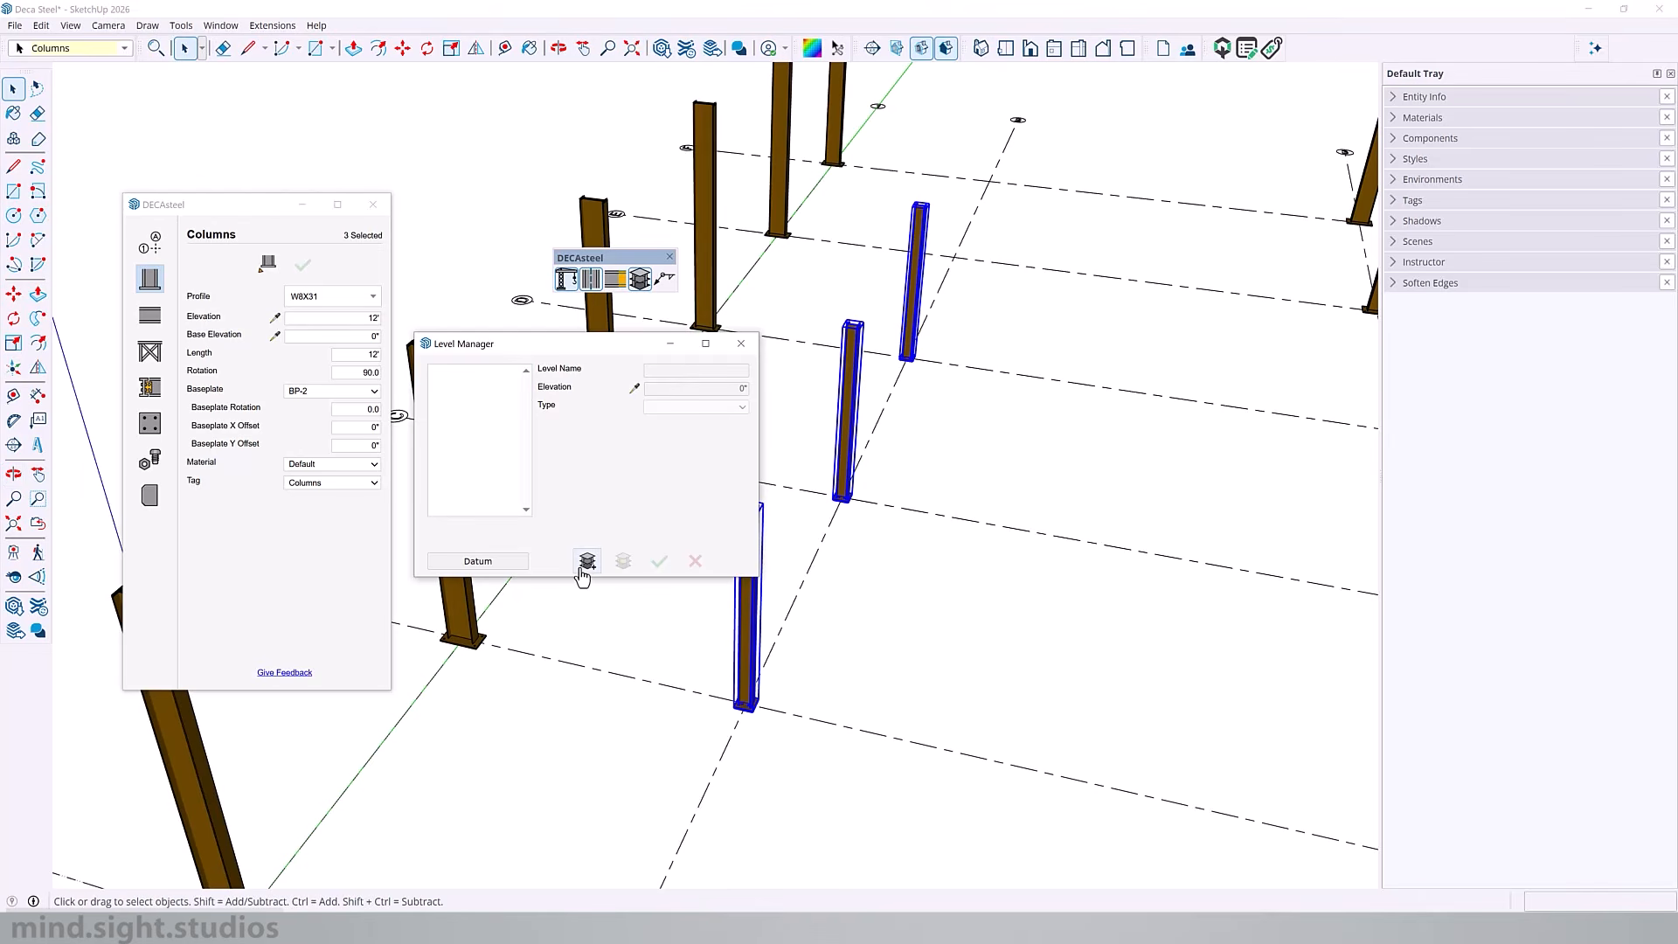
left_click(585, 564)
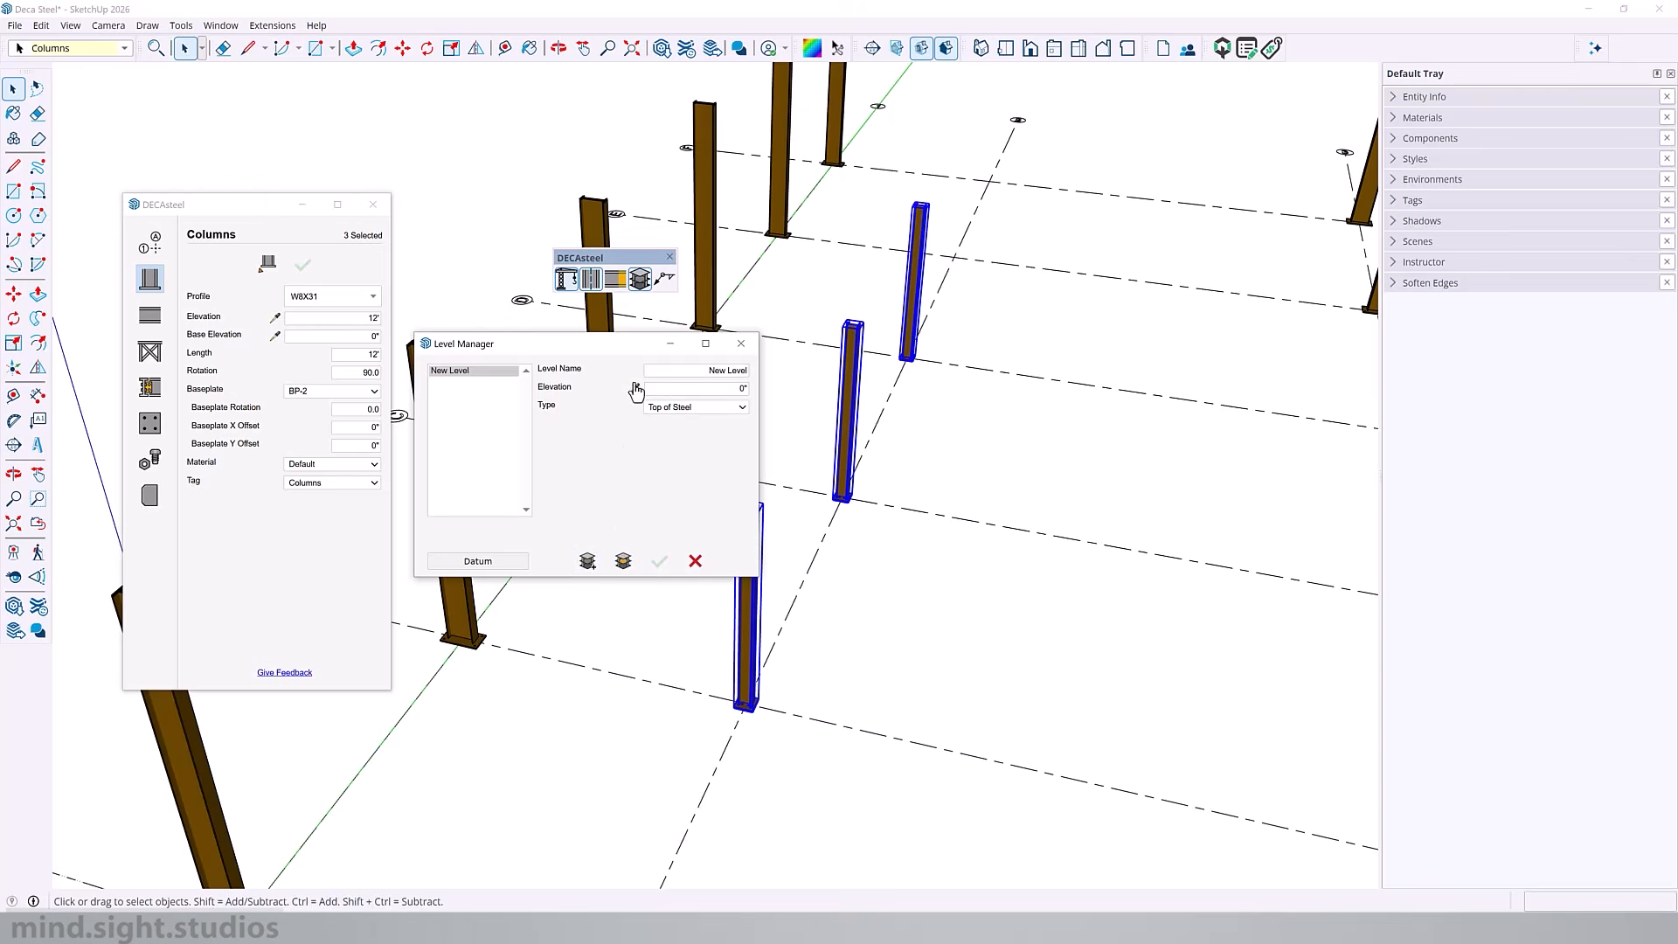
left_click(669, 369)
type("Mezzanine")
left_click(715, 387)
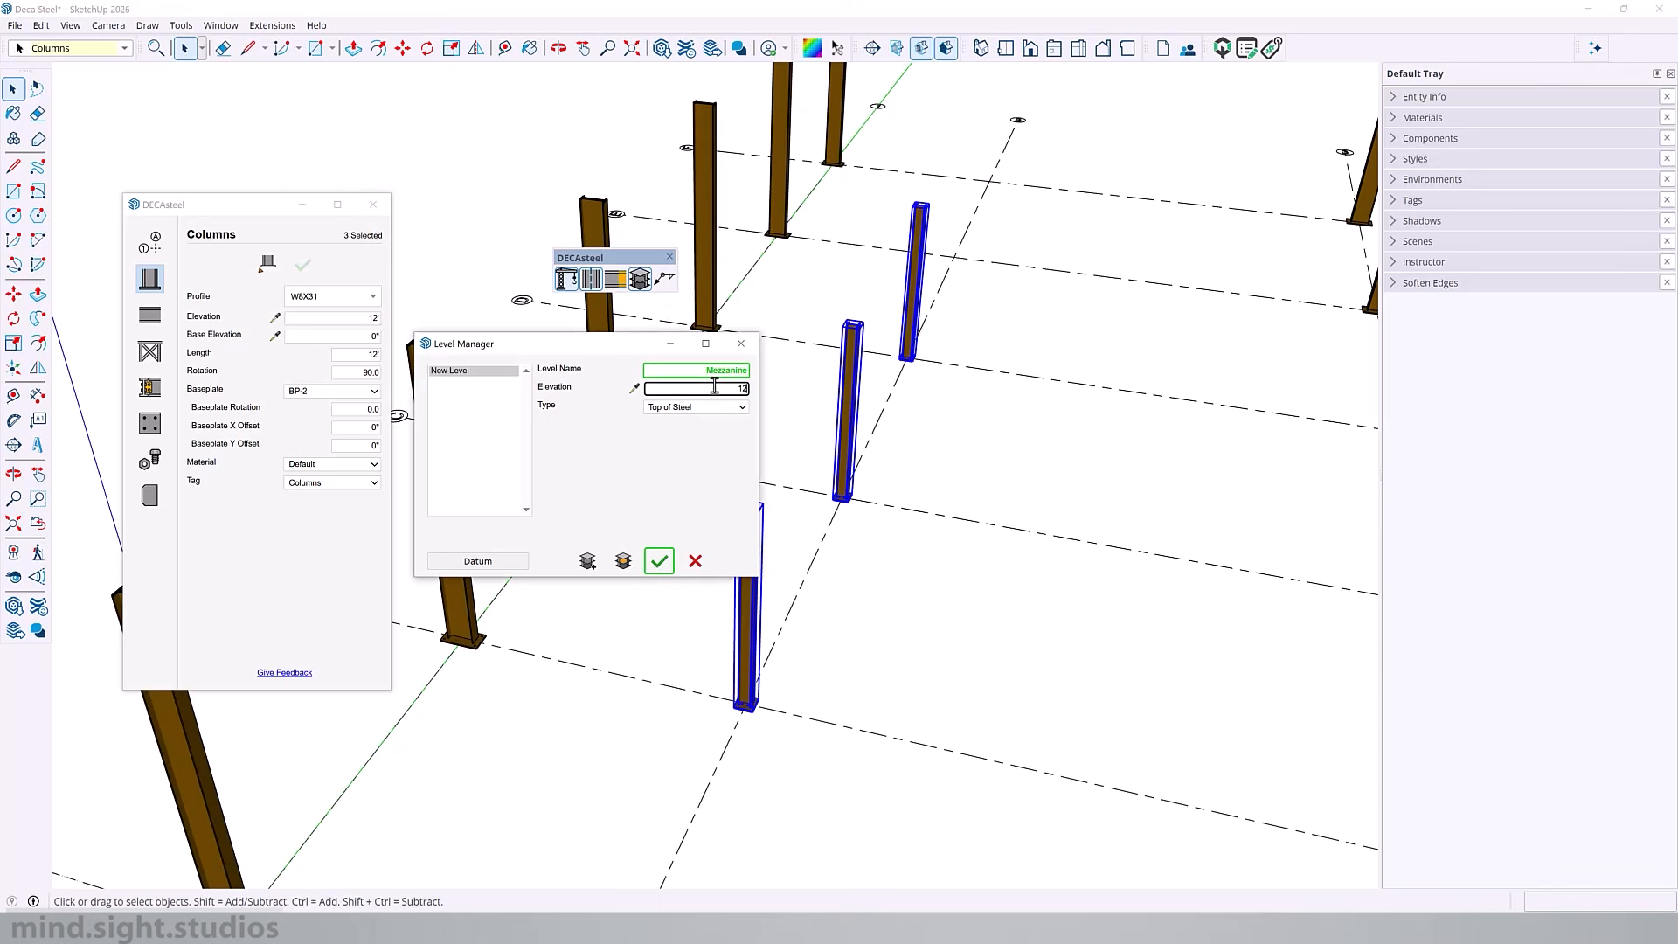
type("12'")
key("Return")
left_click(658, 562)
left_click(466, 373)
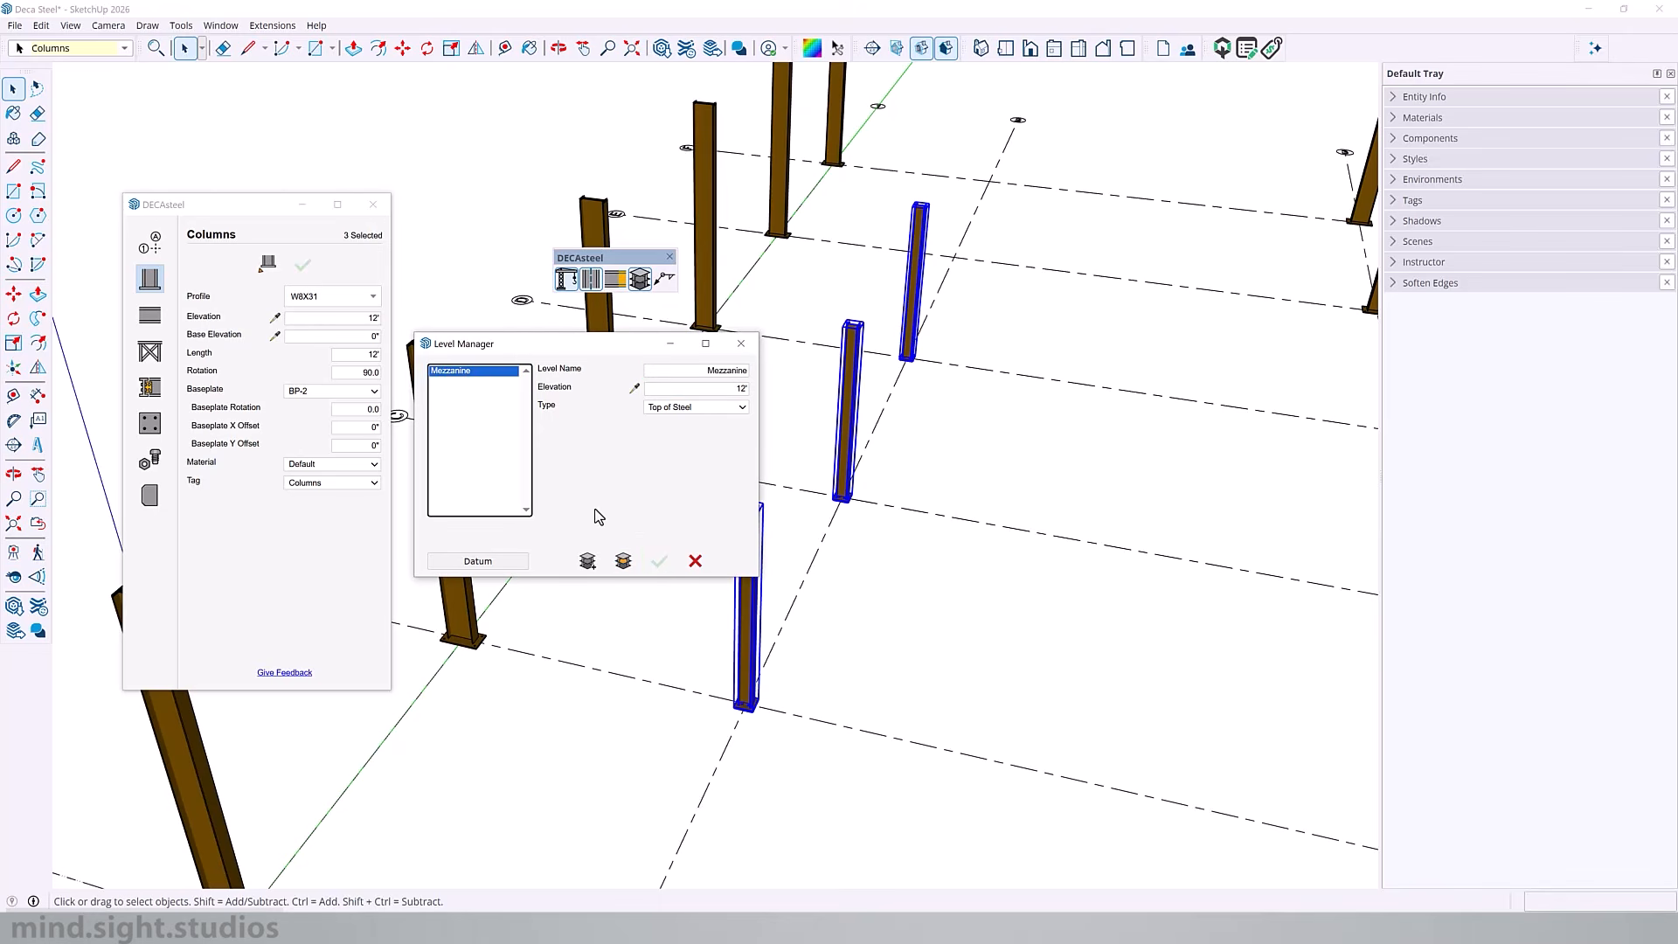
- Make the 12' Mezzanine level the active level and close the Level Manager
left_click(627, 559)
left_click(695, 561)
mouse_move(809, 491)
middle_mouse_down()
mouse_move(883, 448)
mouse_move(781, 480)
middle_mouse_up()
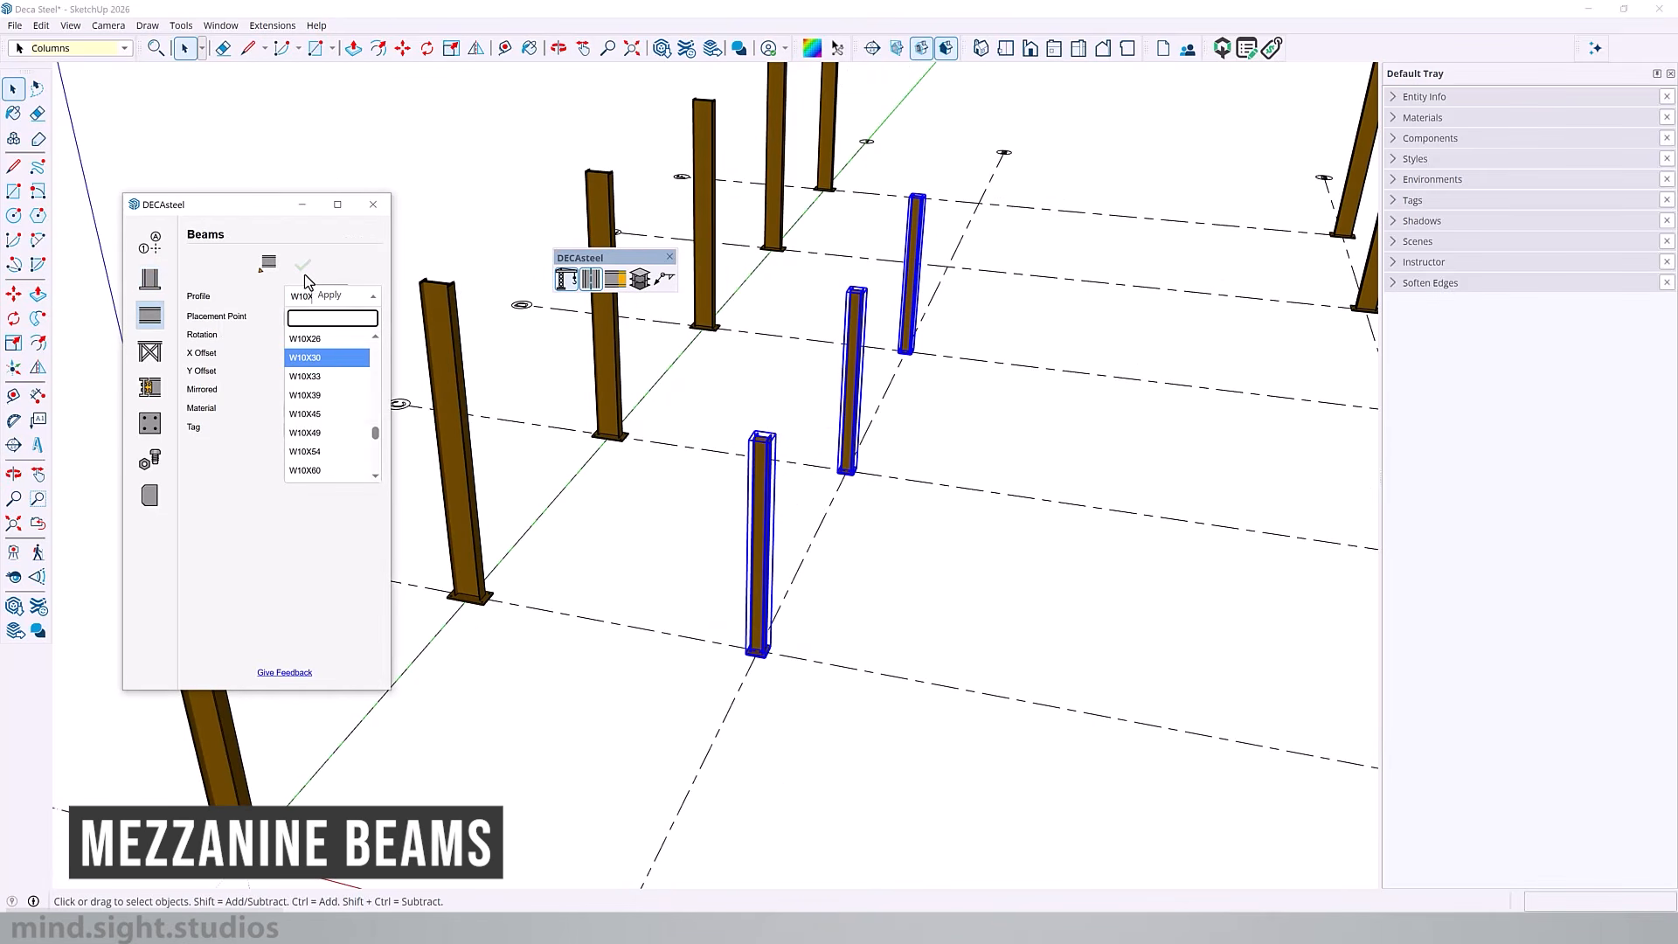
- Set the beam profile to W10X26 and turn on path line snapping
type("w1")
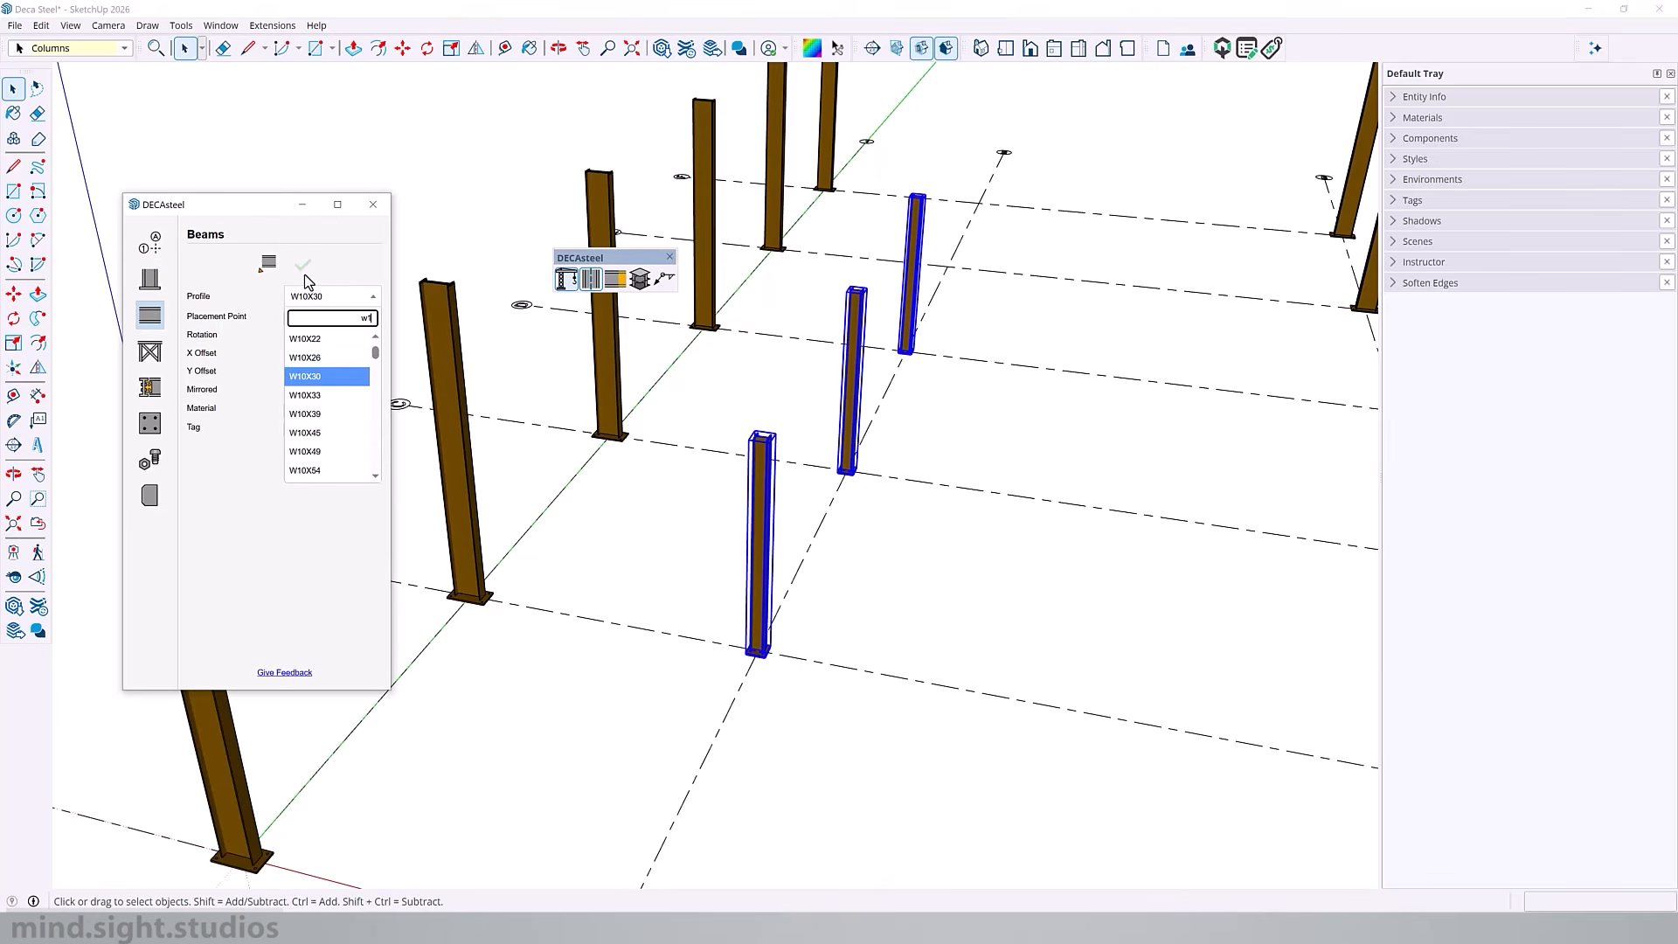
type("0x26")
key("Return")
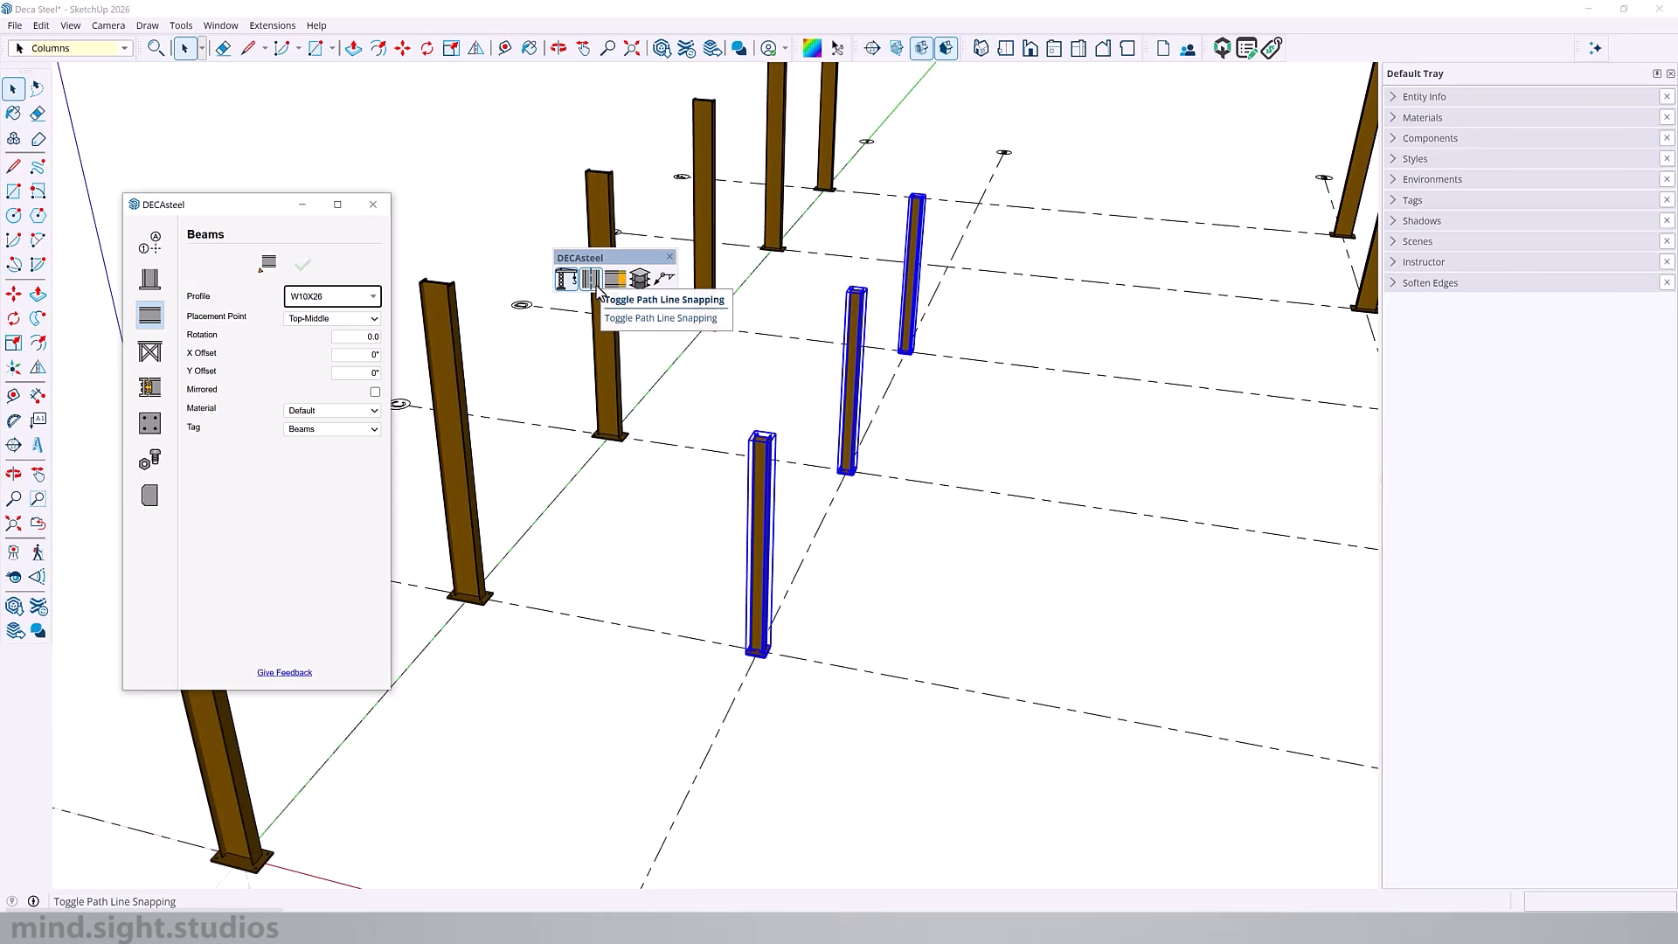
left_click(591, 280)
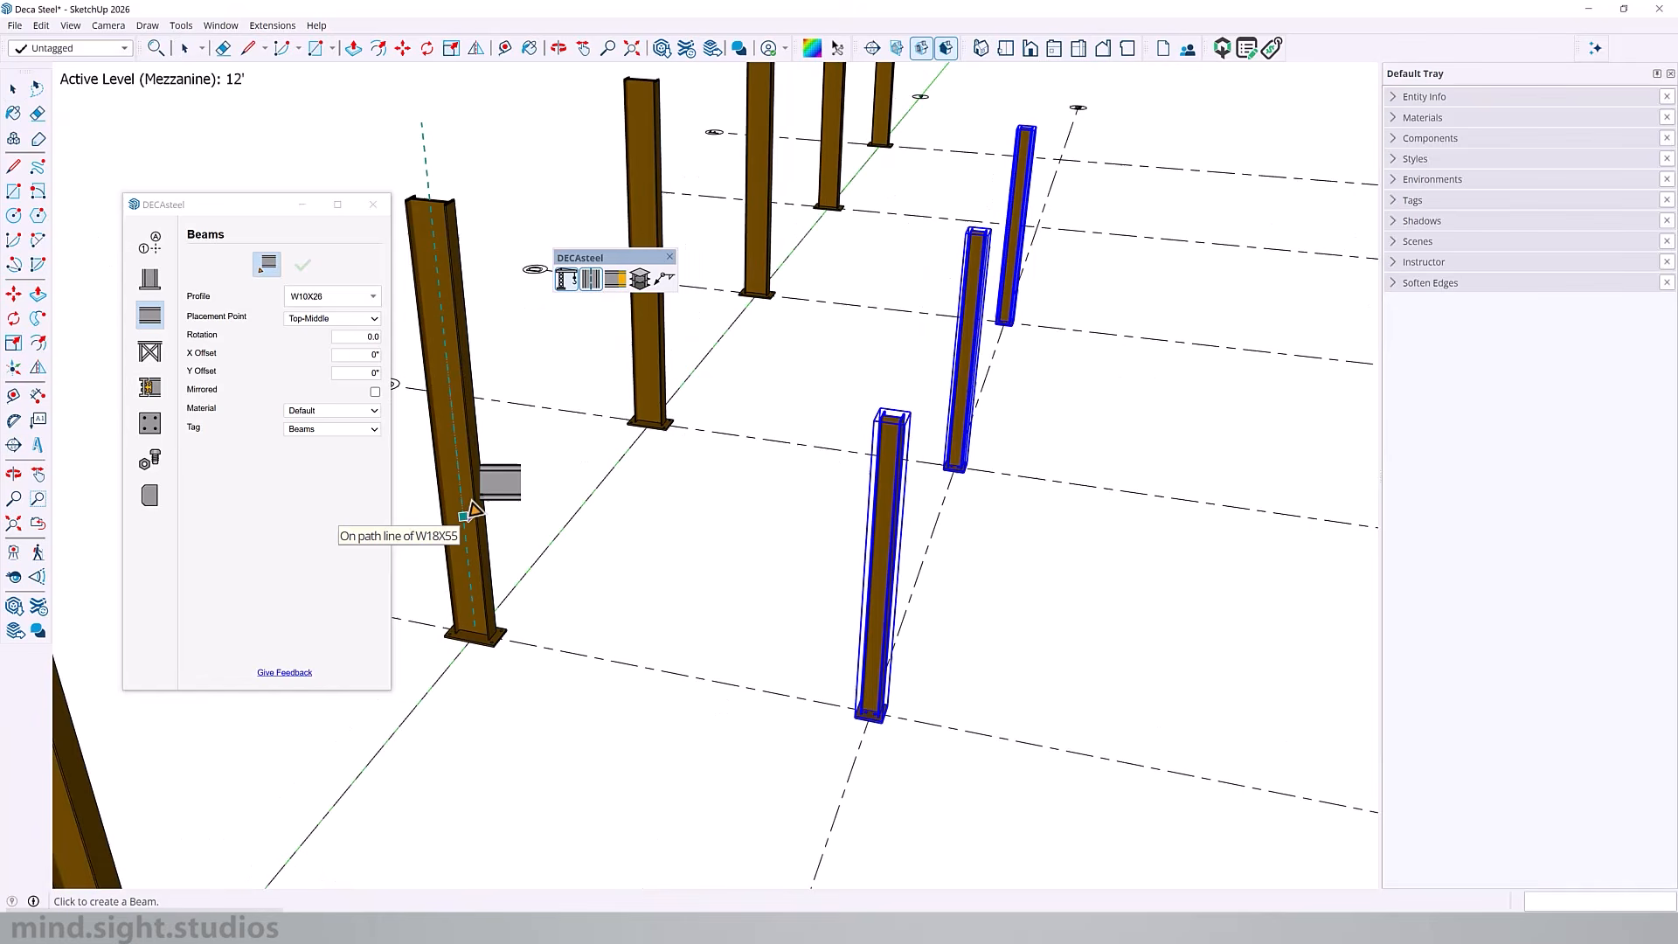
- Place a W10X26 beam at mezzanine level on grid line B, from the W8X31 column to the W18X55 column
scroll(898, 472, "up", 3)
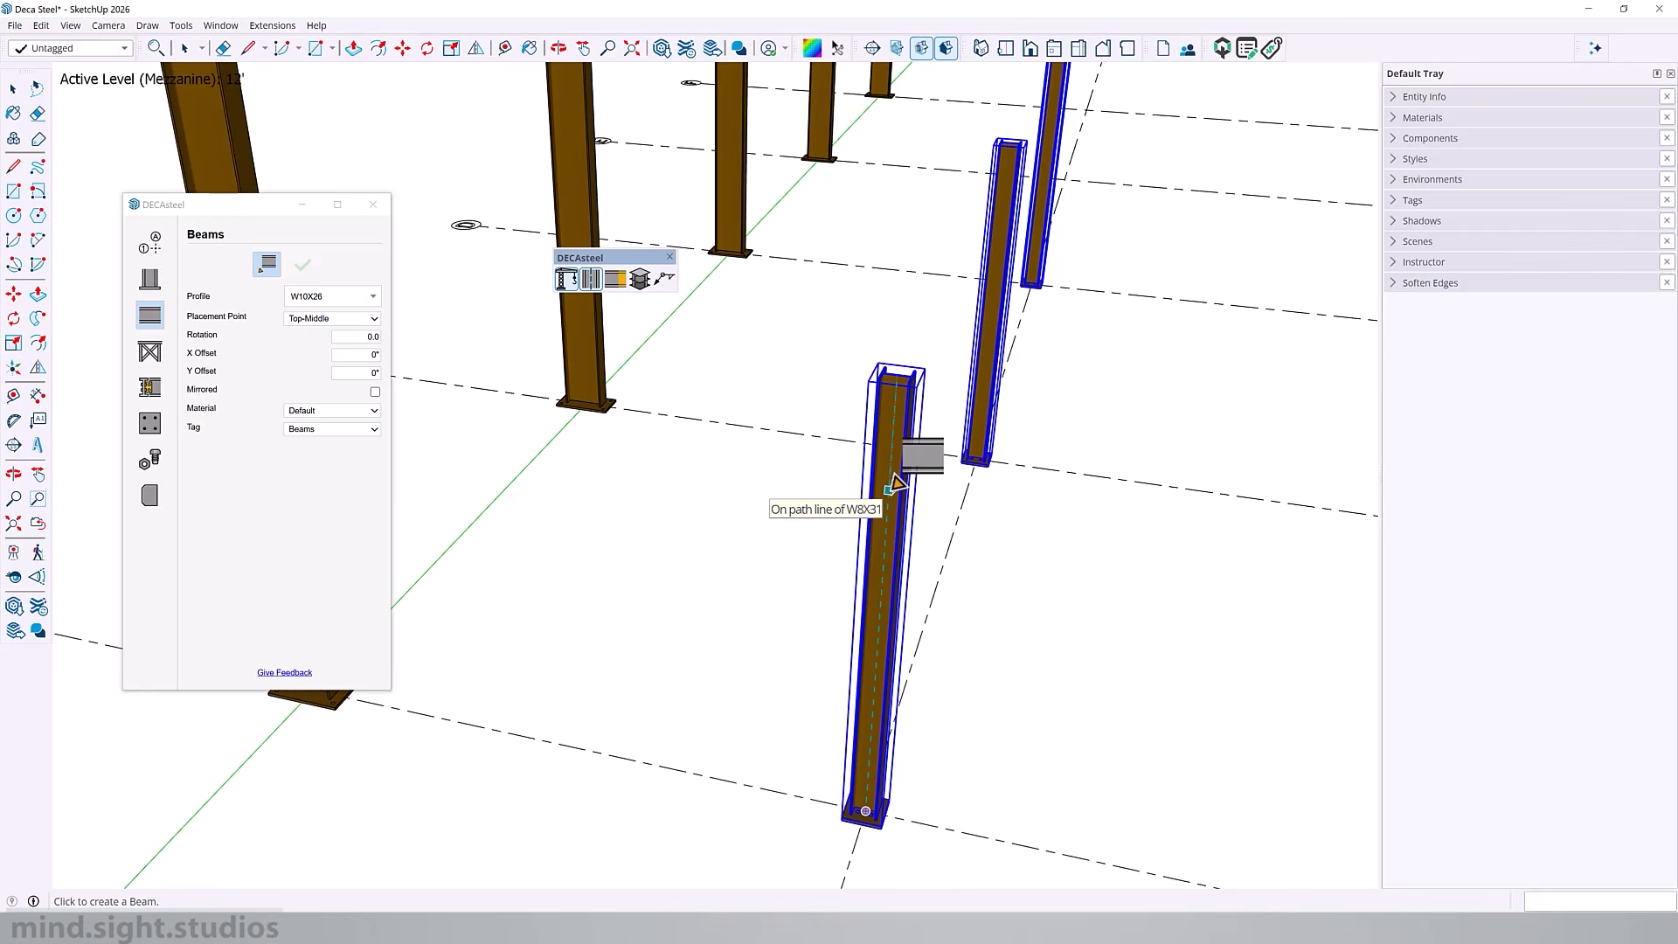
left_click(898, 483)
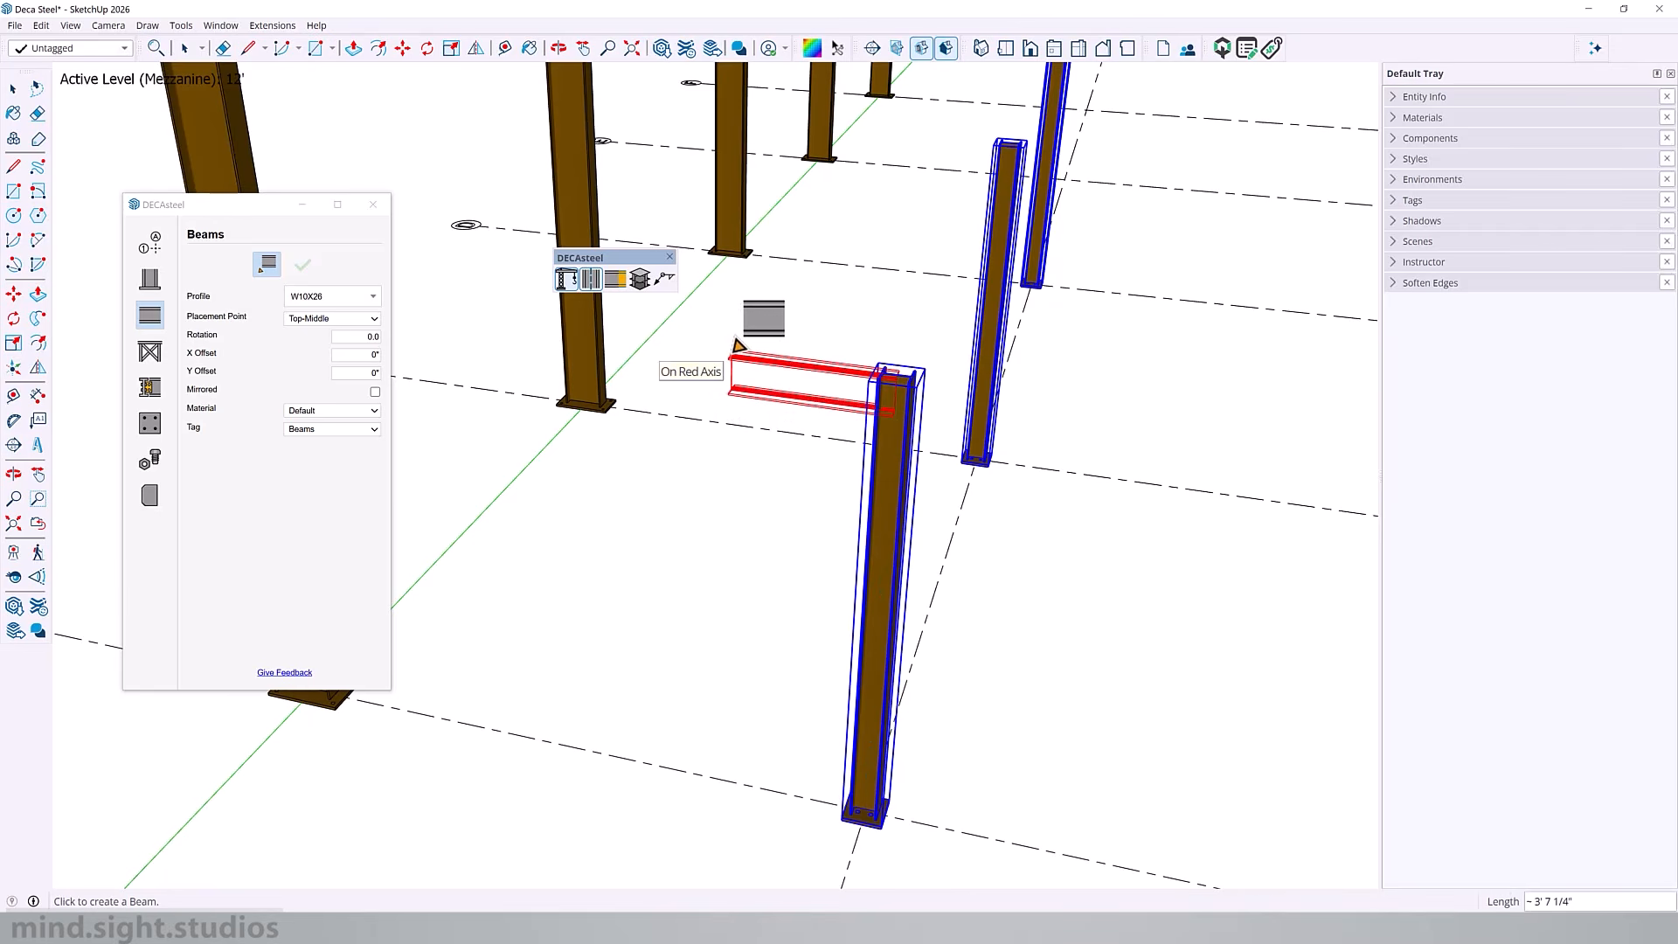
scroll(778, 362, "down", 3)
middle_click_drag(790, 390, 855, 400, "shift")
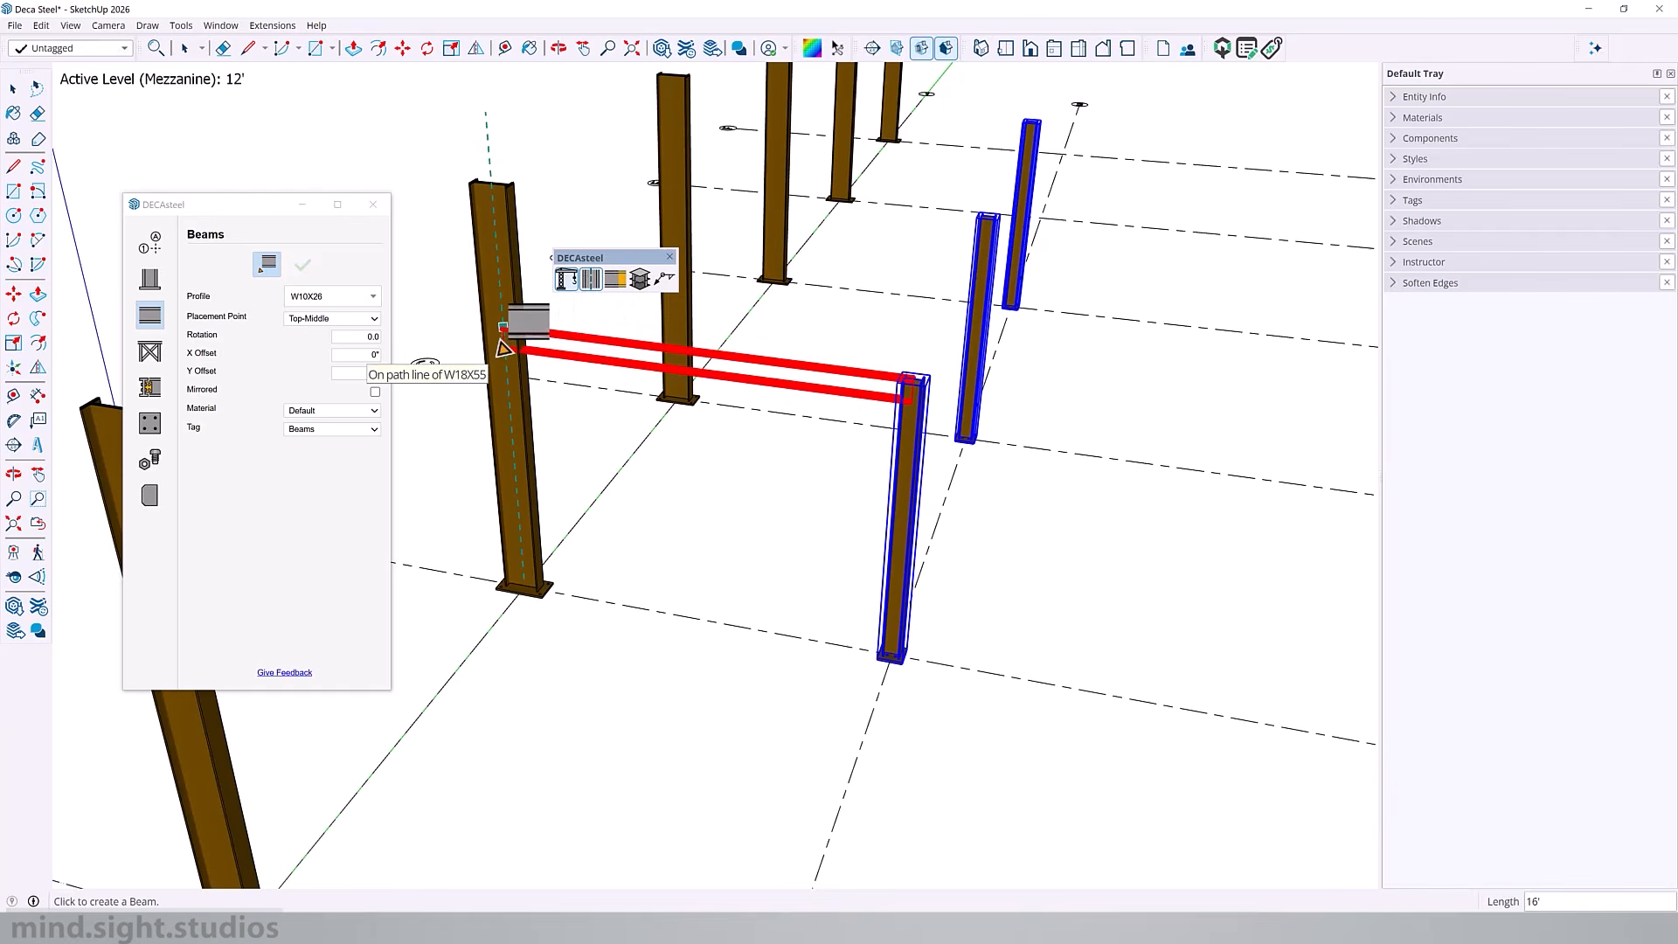
left_click(505, 347)
- Place W10X26 beams on grid lines C and D from their W8X31 columns to the matching W18X55 columns
scroll(908, 472, "up", 3)
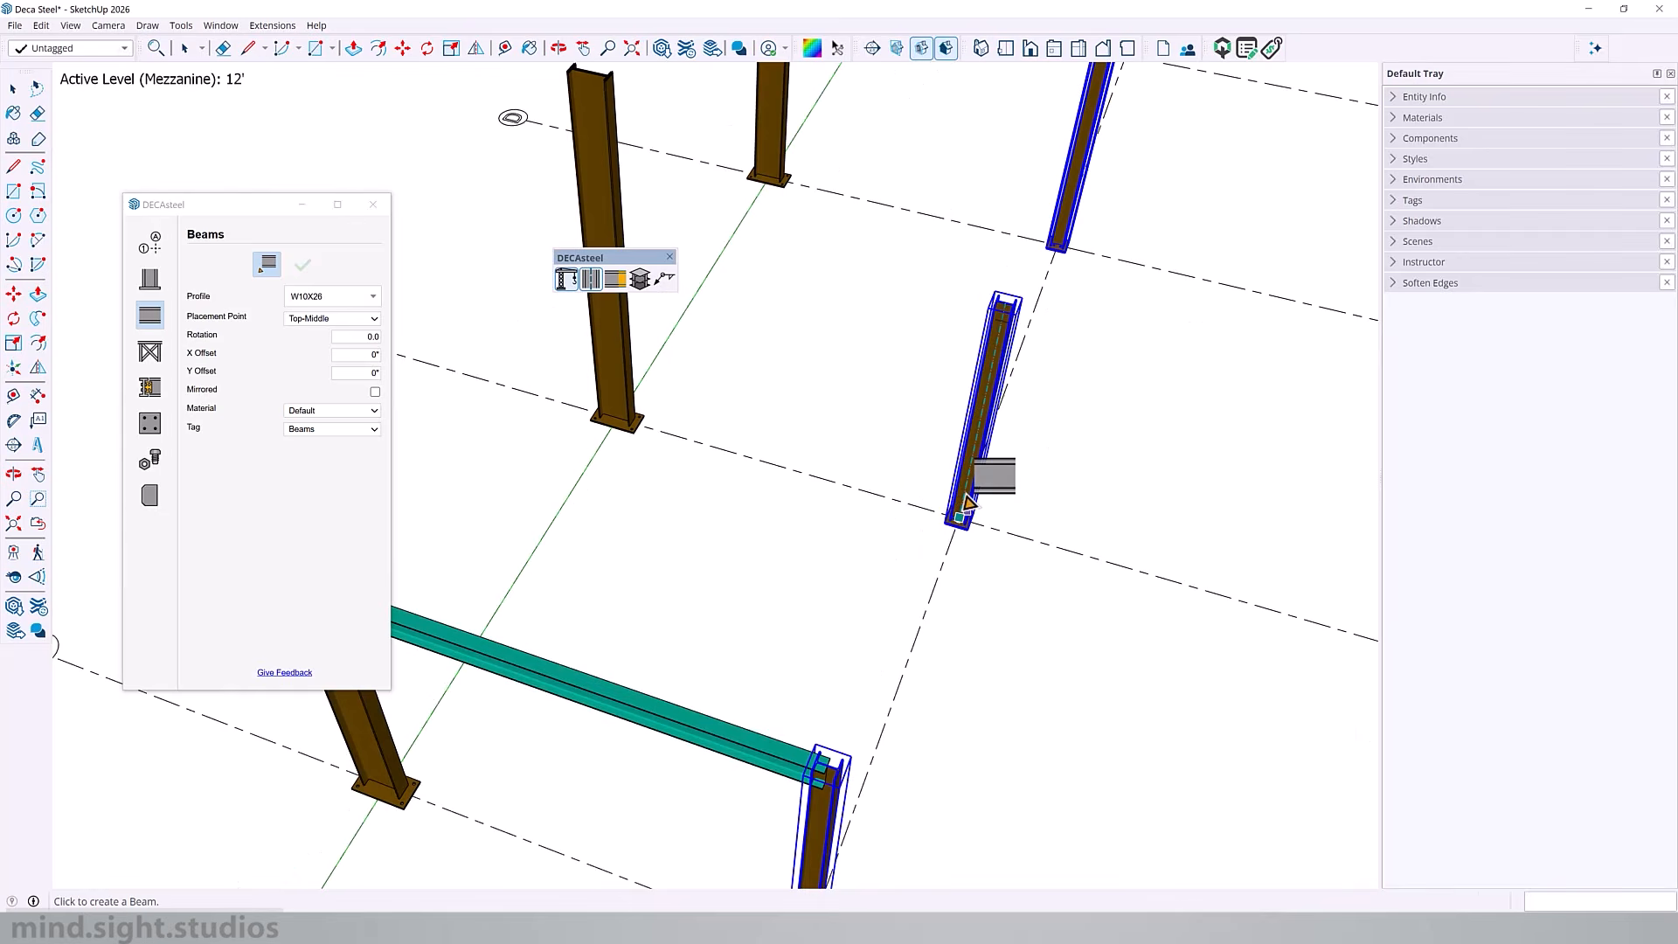
left_click(1003, 306)
left_click(622, 342)
scroll(670, 560, "down", 3)
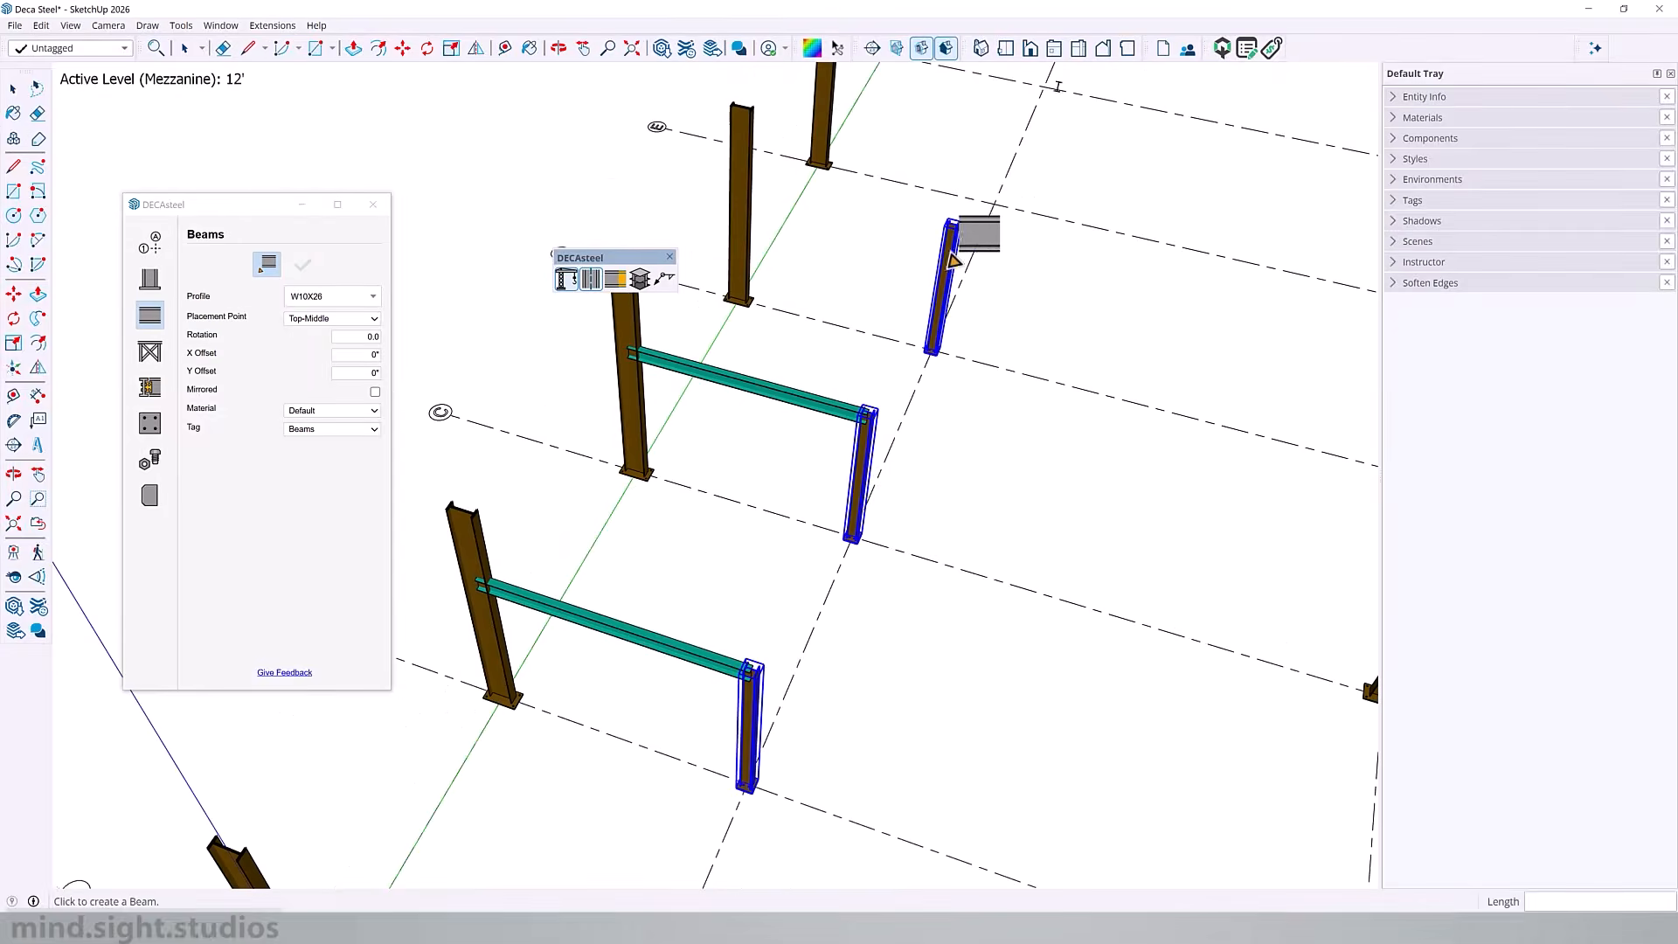
scroll(952, 248, "up", 4)
left_click(958, 169)
left_click(638, 133)
scroll(1157, 201, "down", 3)
key("space")
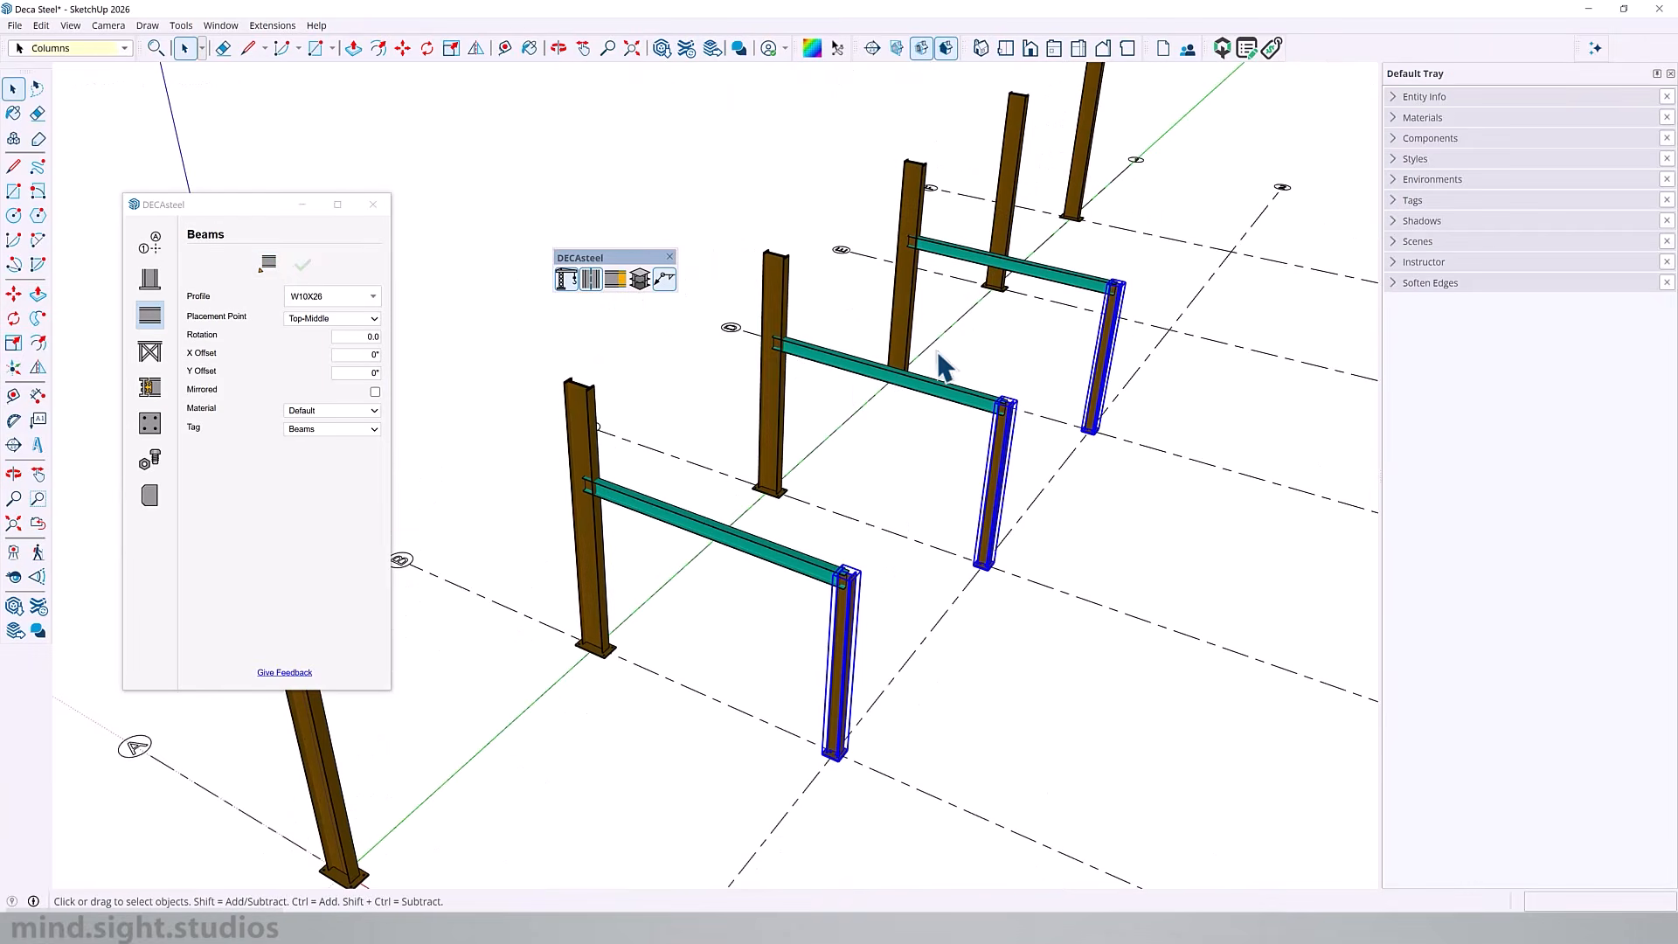
- Place W8X18 beams along grid line 2 between the three mezzanine columns, one beam per bay
left_click(333, 298)
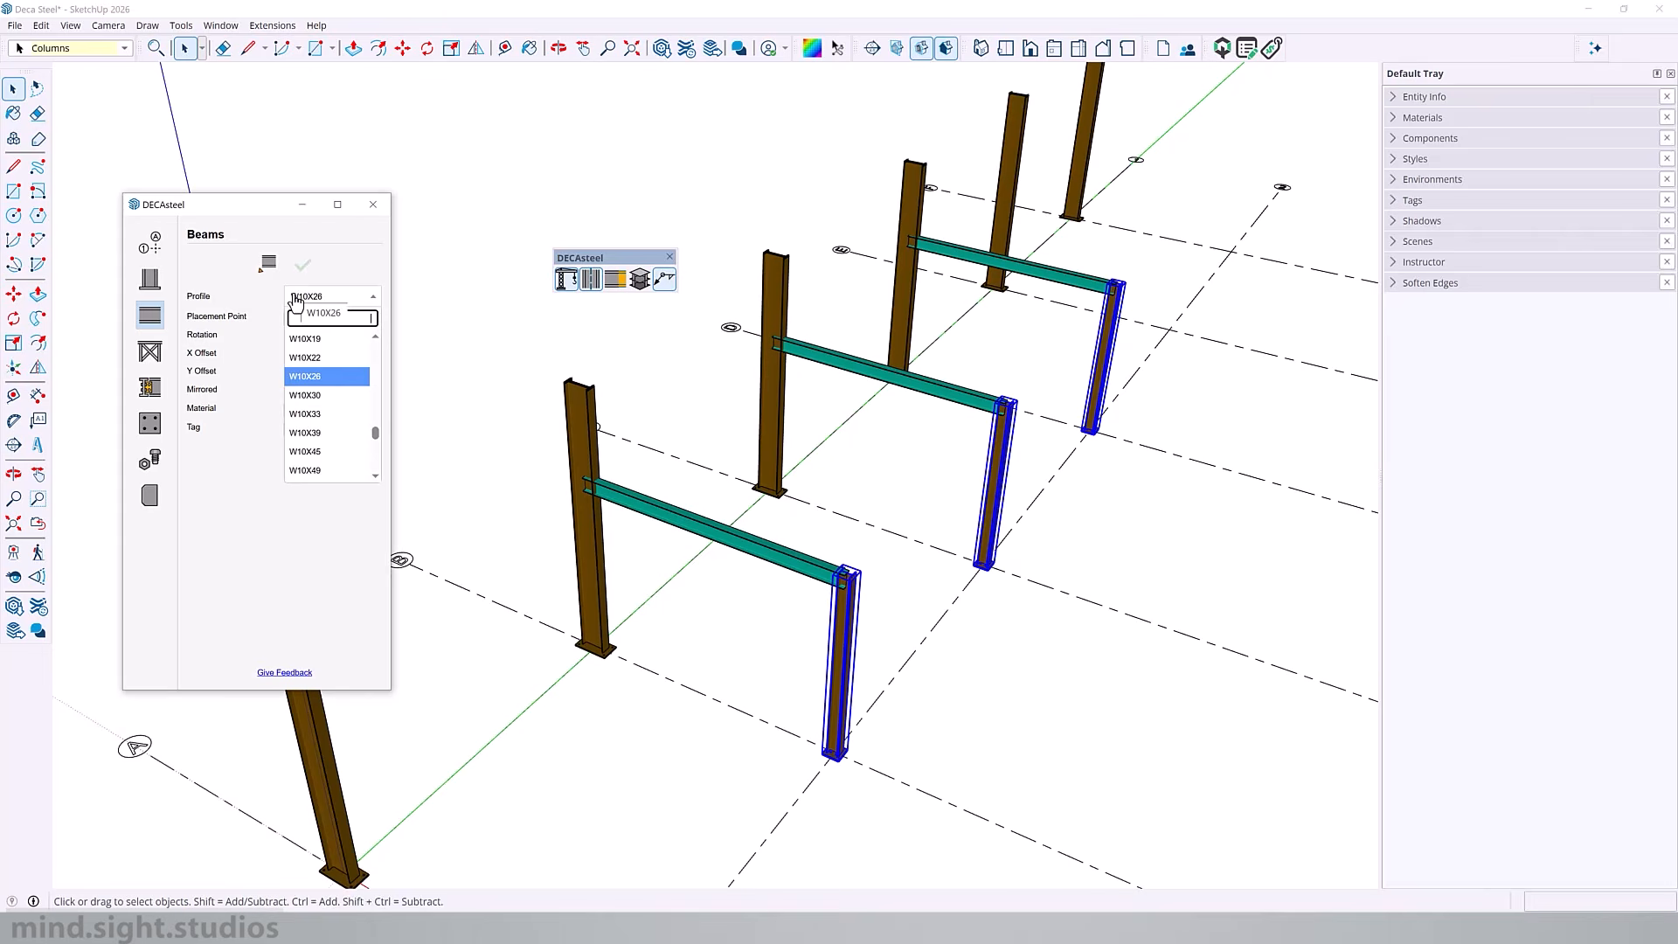
type("w8x18")
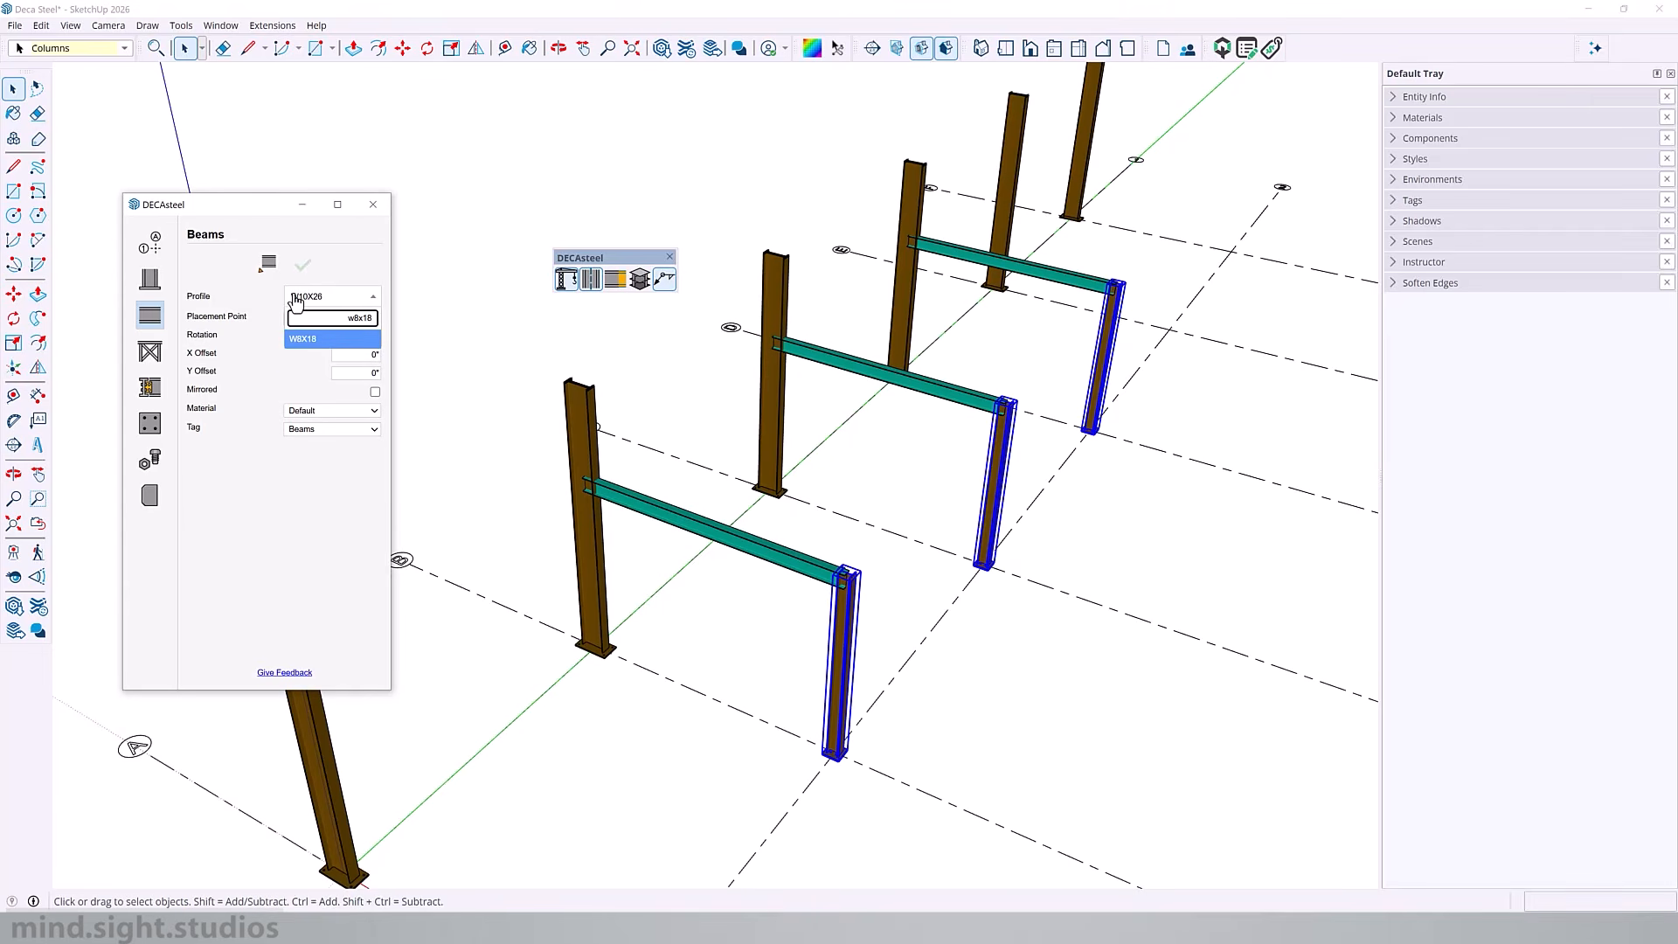
key("Return")
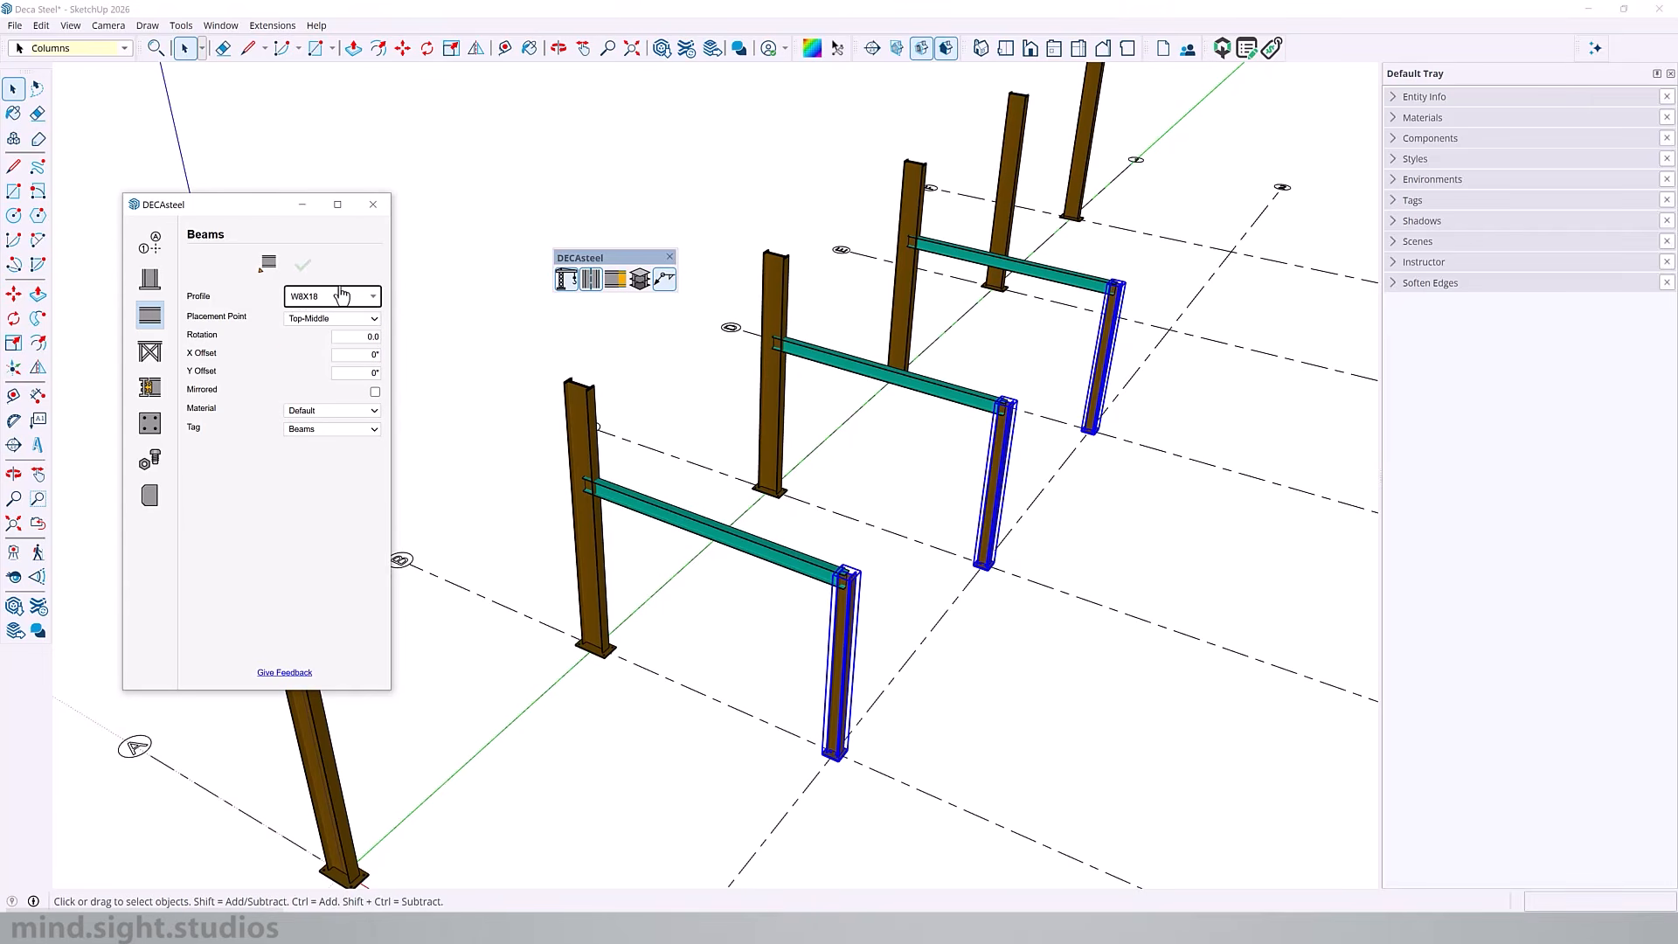
left_click(268, 263)
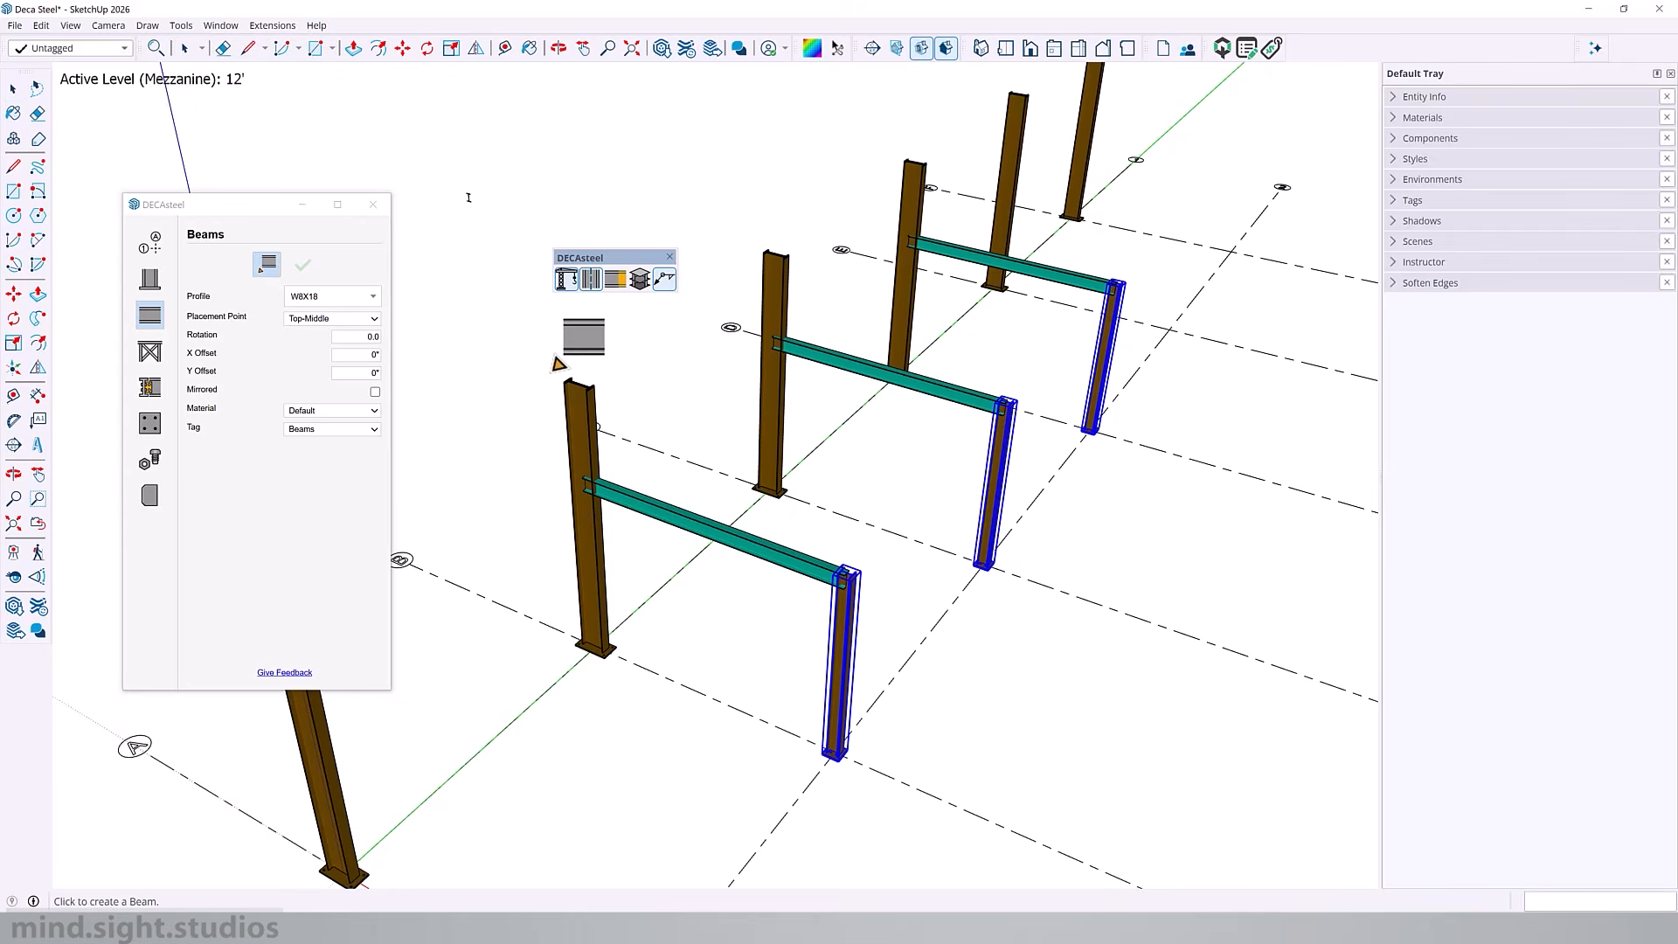
left_click(836, 601)
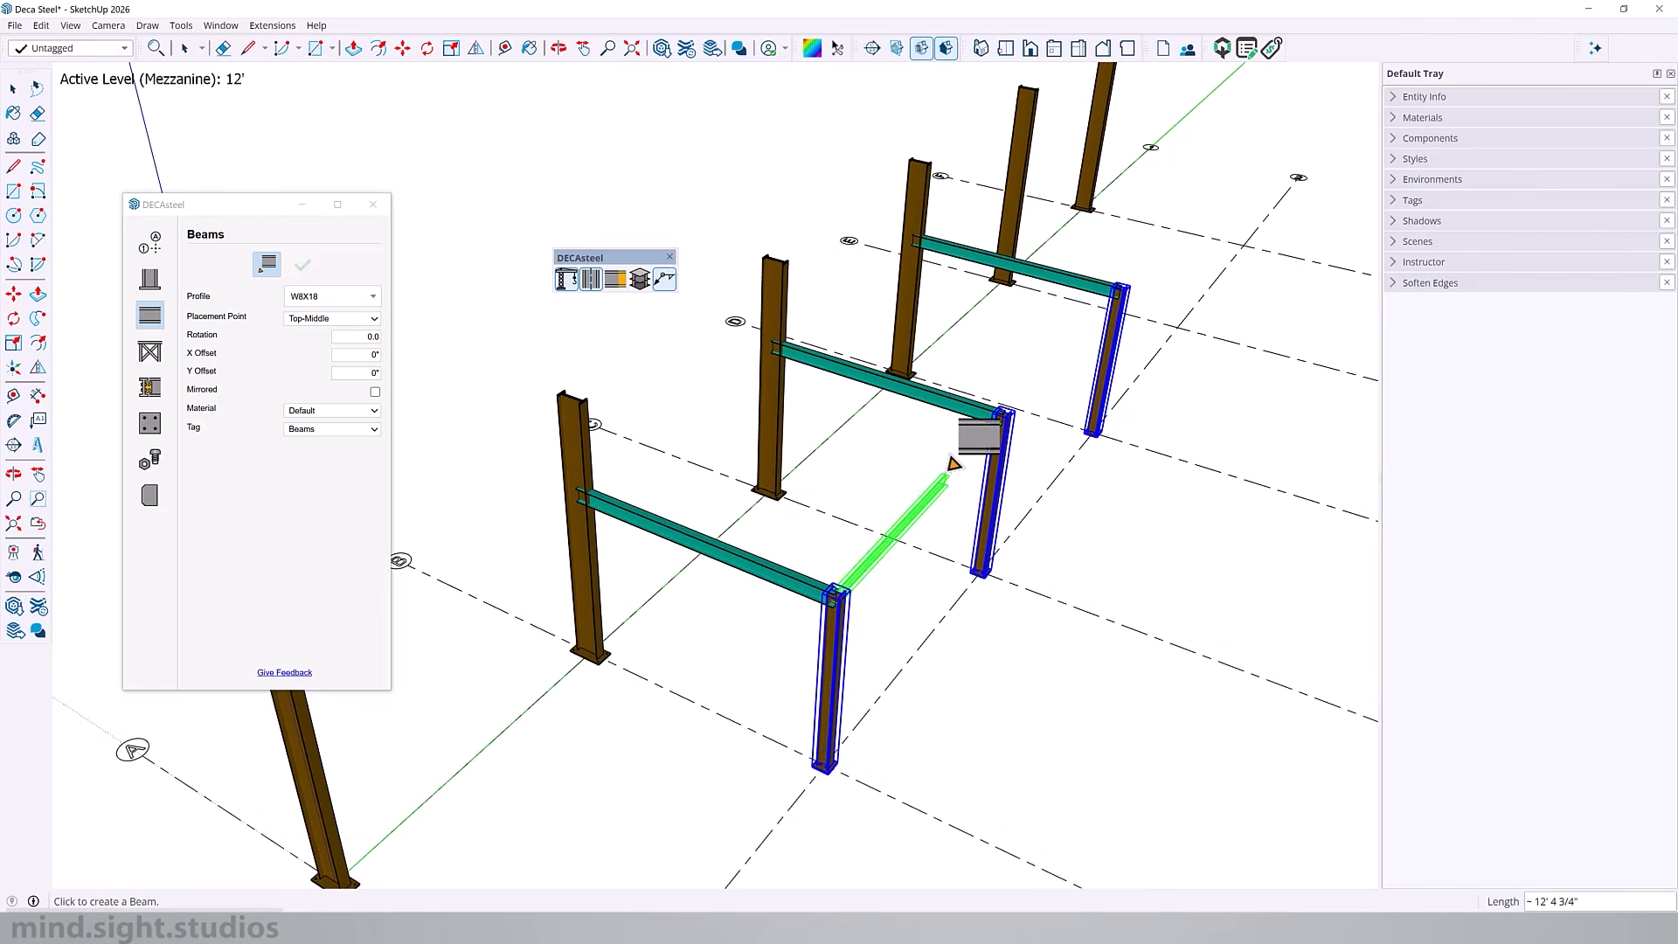
left_click(998, 423)
scroll(961, 455, "up", 5)
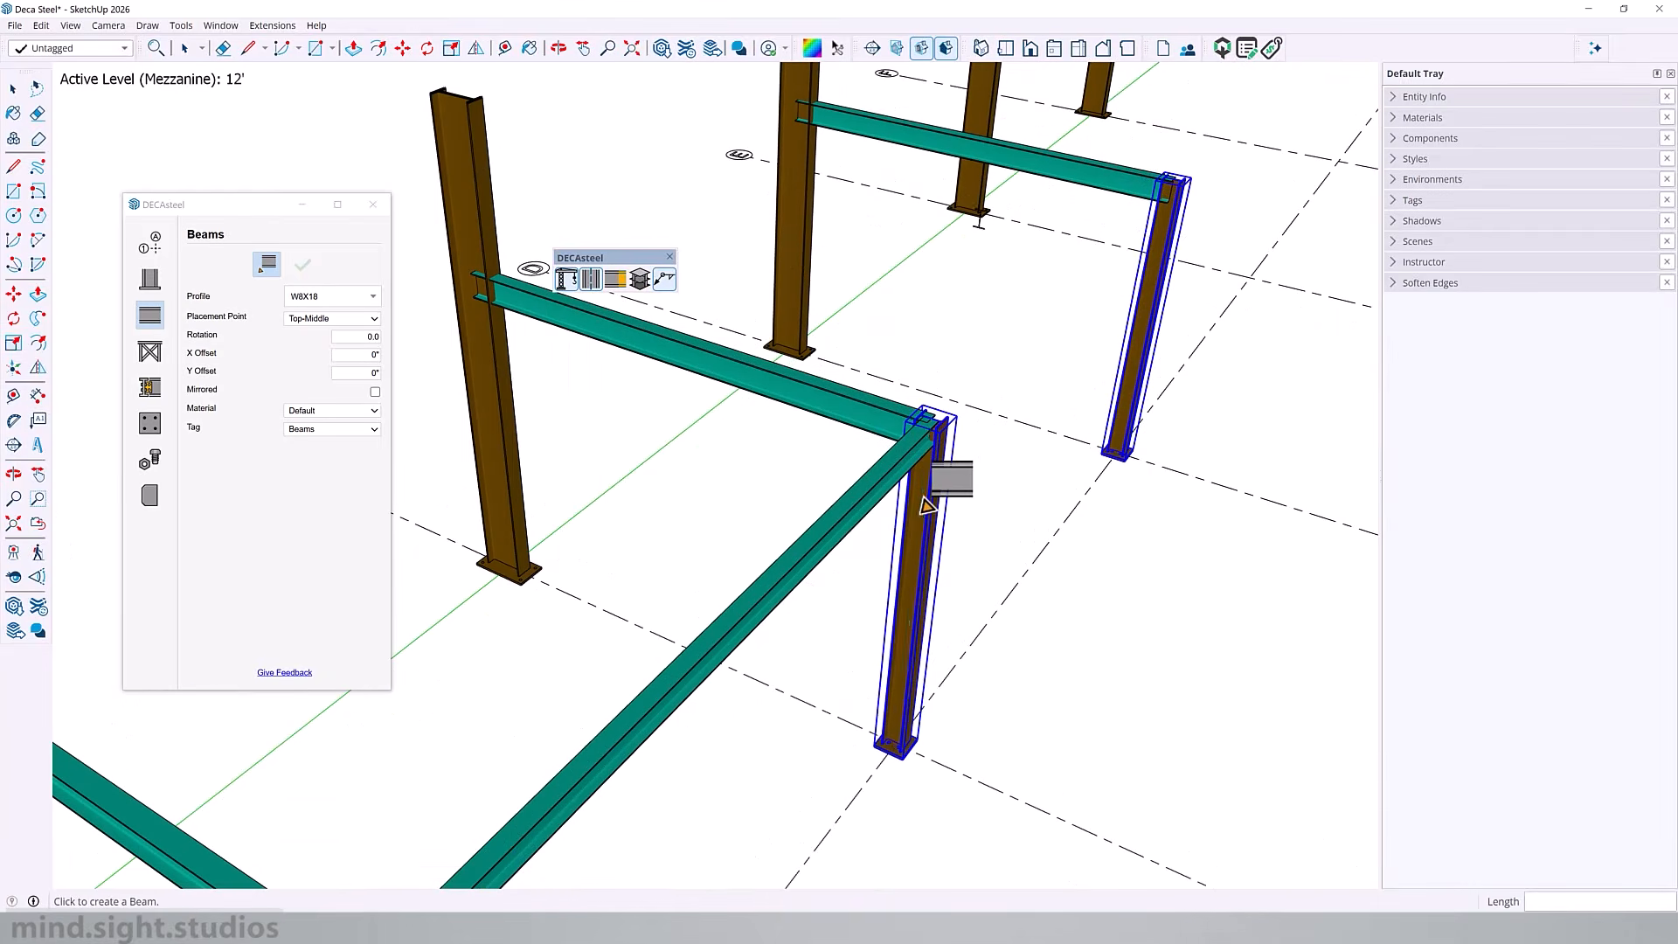
left_click(931, 418)
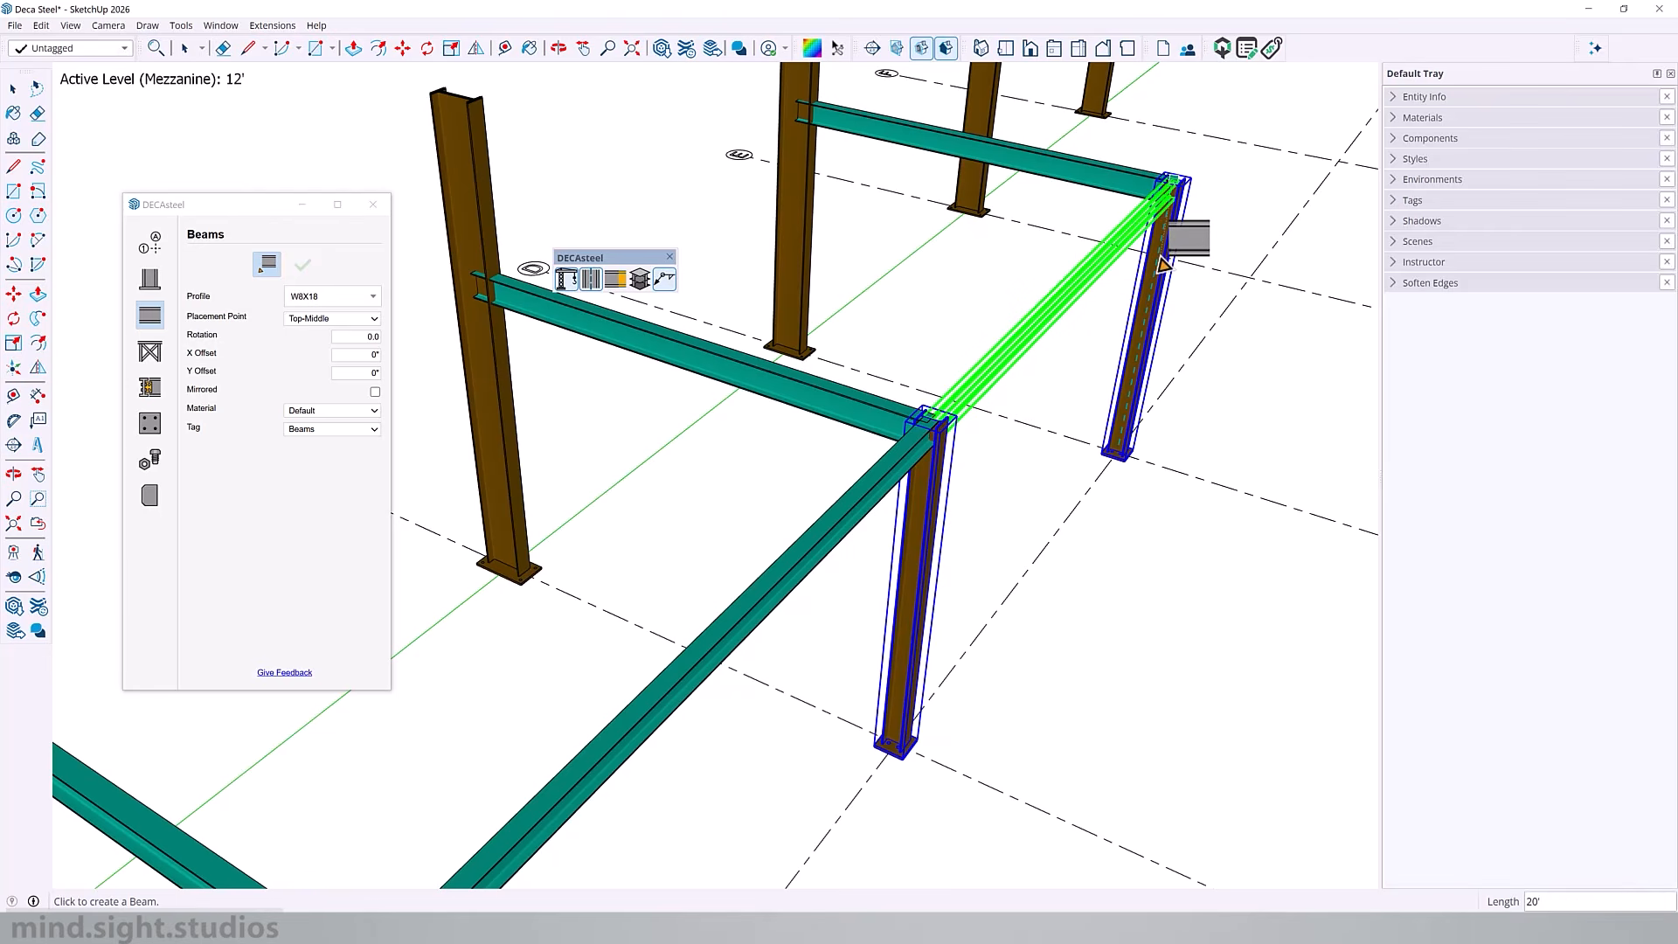
left_click(1165, 262)
middle_click_drag(1076, 307, 866, 507)
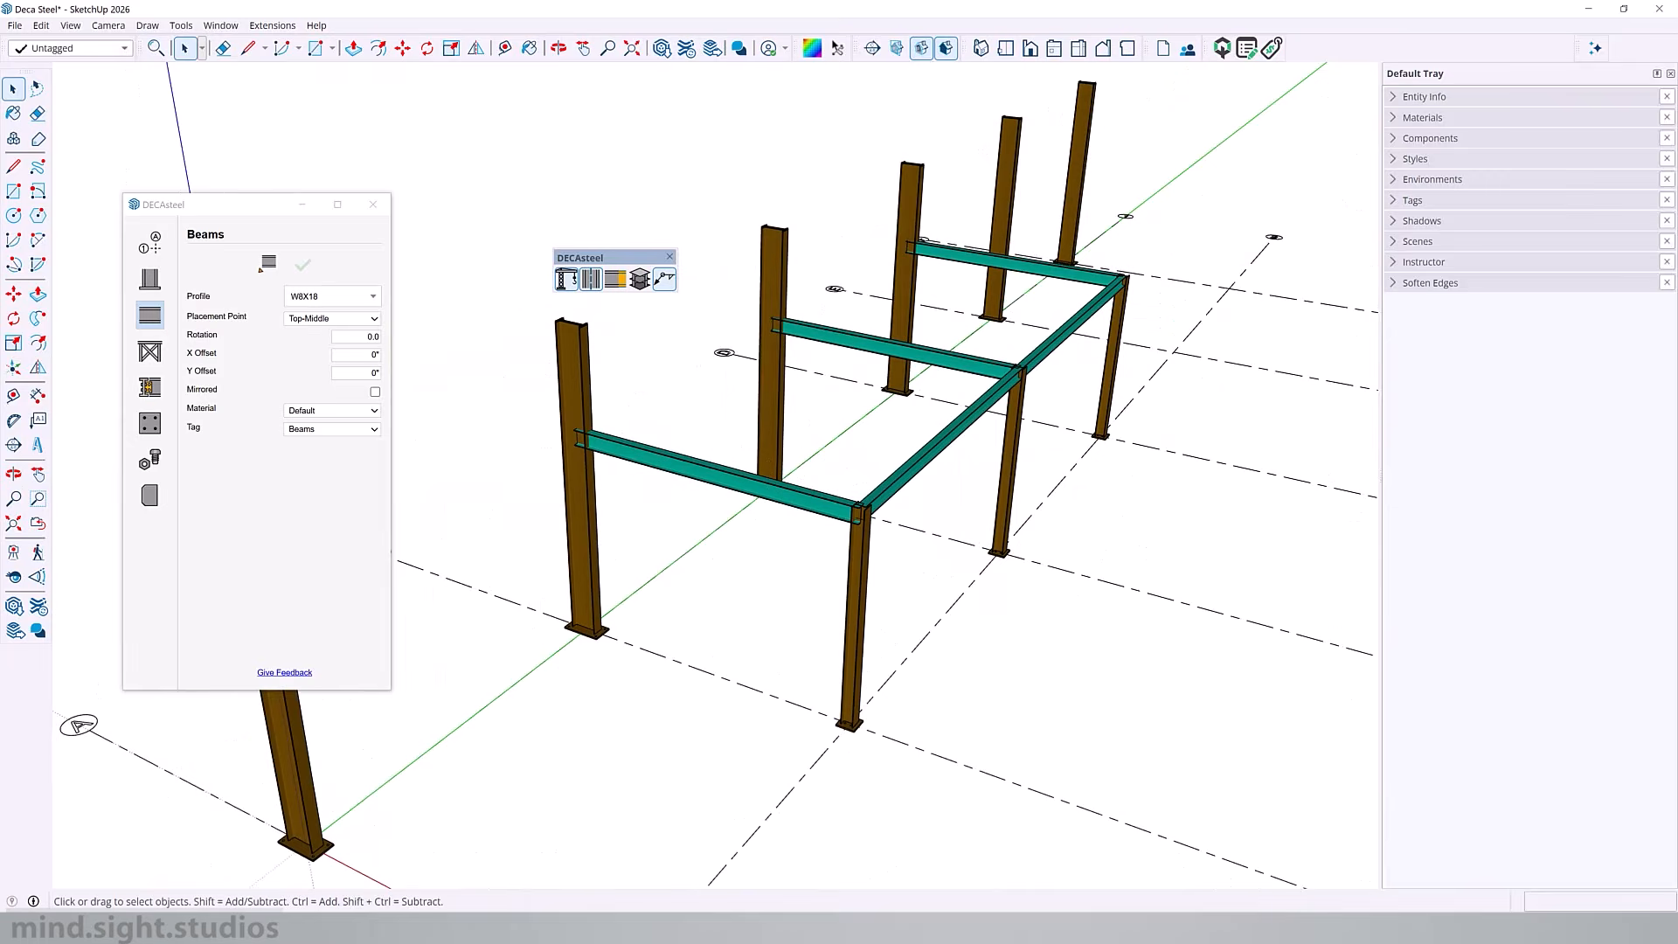
- Check the settings of the two W8X18 edge beams one after the other
scroll(911, 390, "up", 3)
left_click(1067, 364)
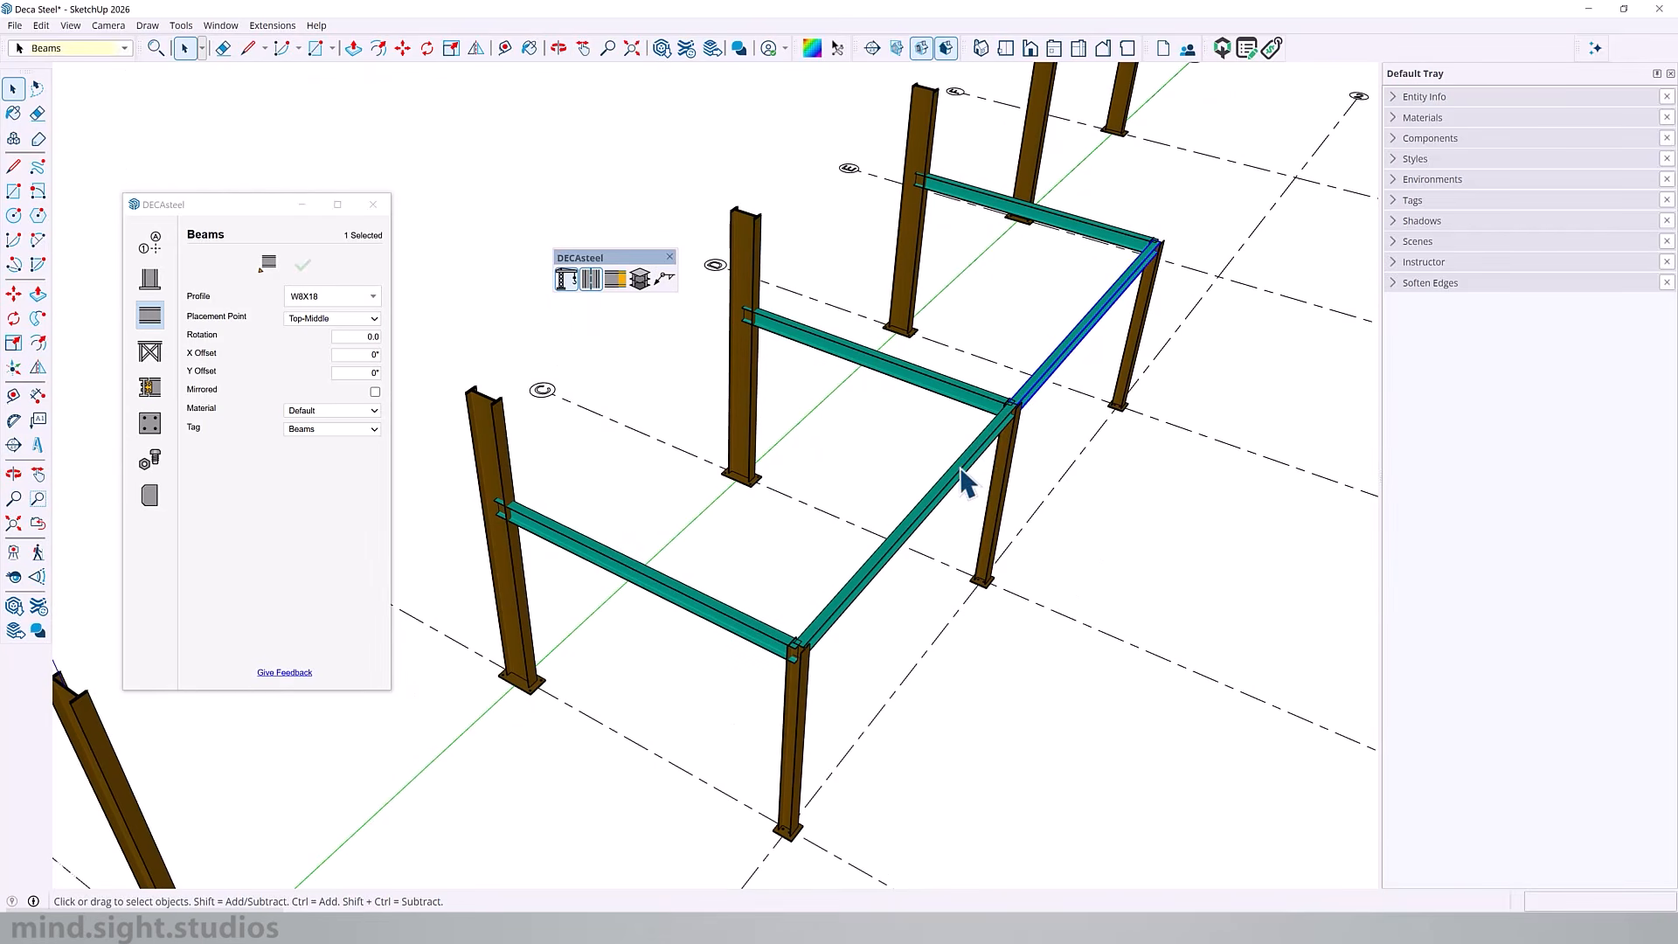
left_click(964, 478)
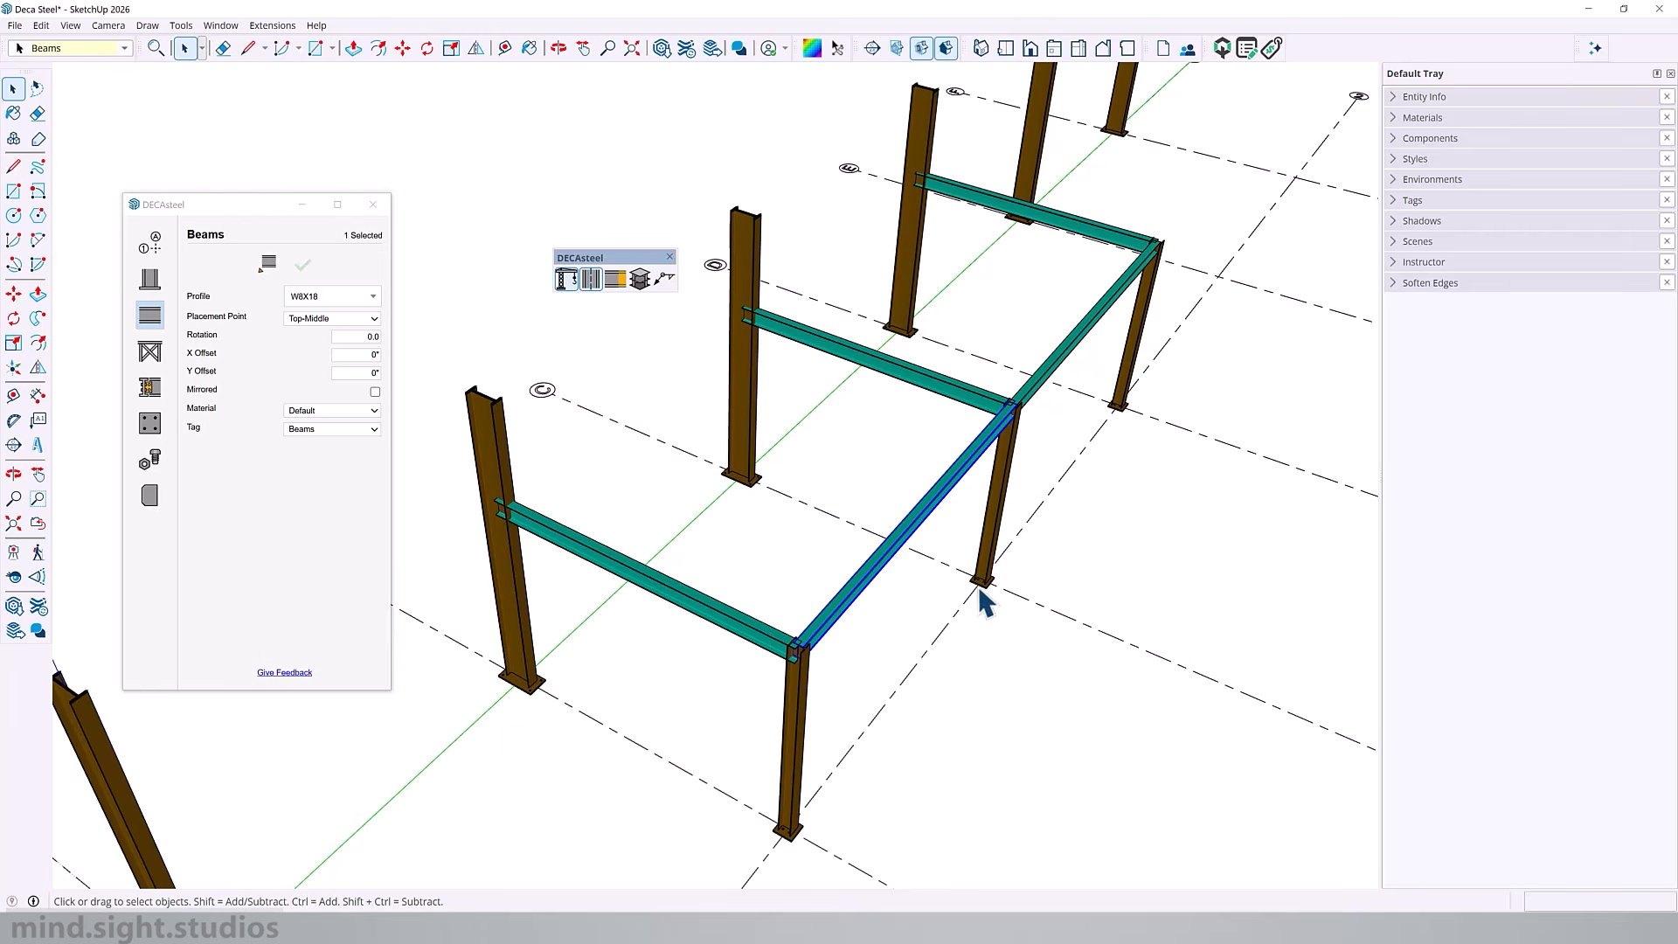
scroll(979, 590, "down", 2)
scroll(968, 468, "up", 2)
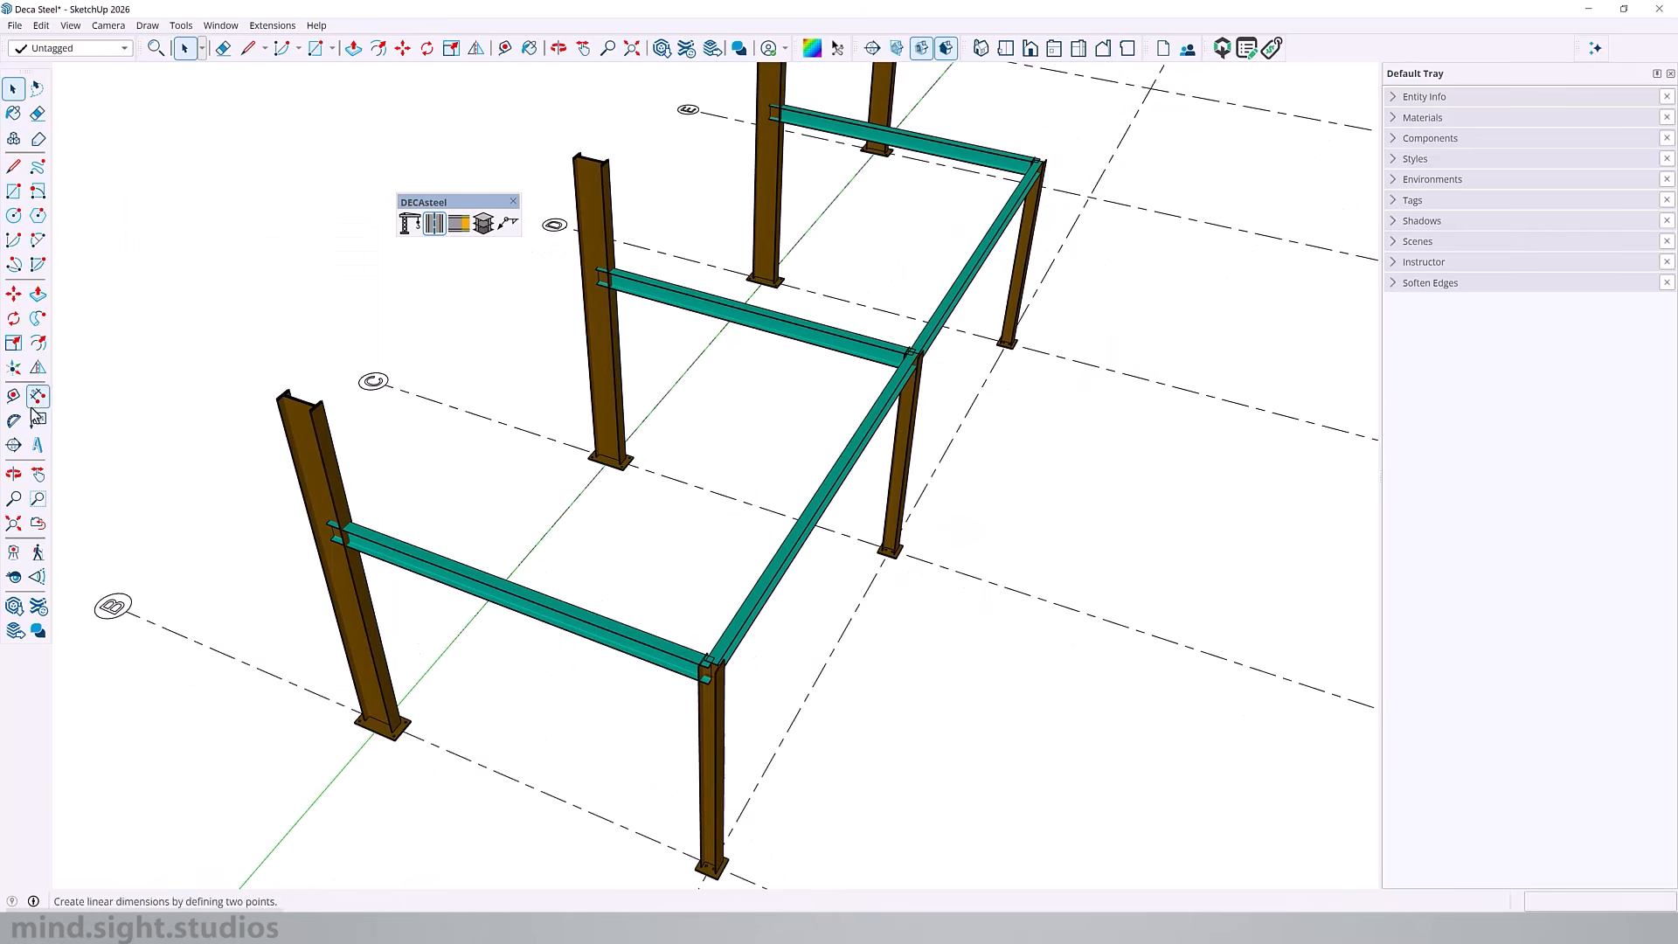
- Create a guide line 18" from the green axis, offset toward the mezzanine columns
left_click(13, 395)
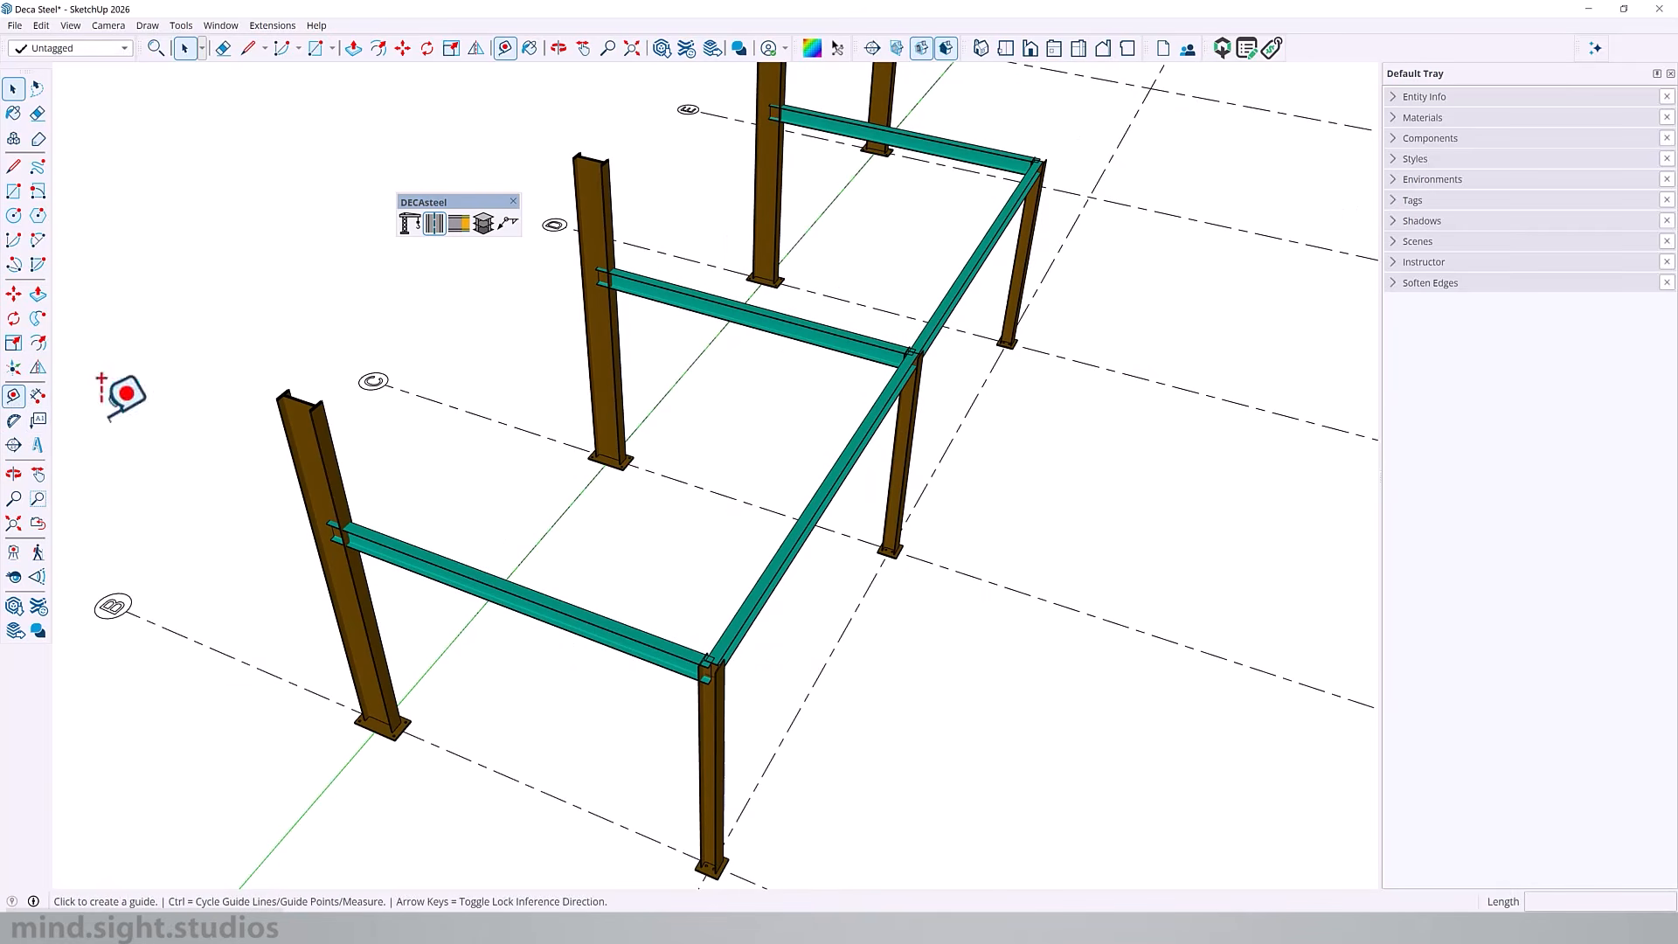
left_click(575, 499)
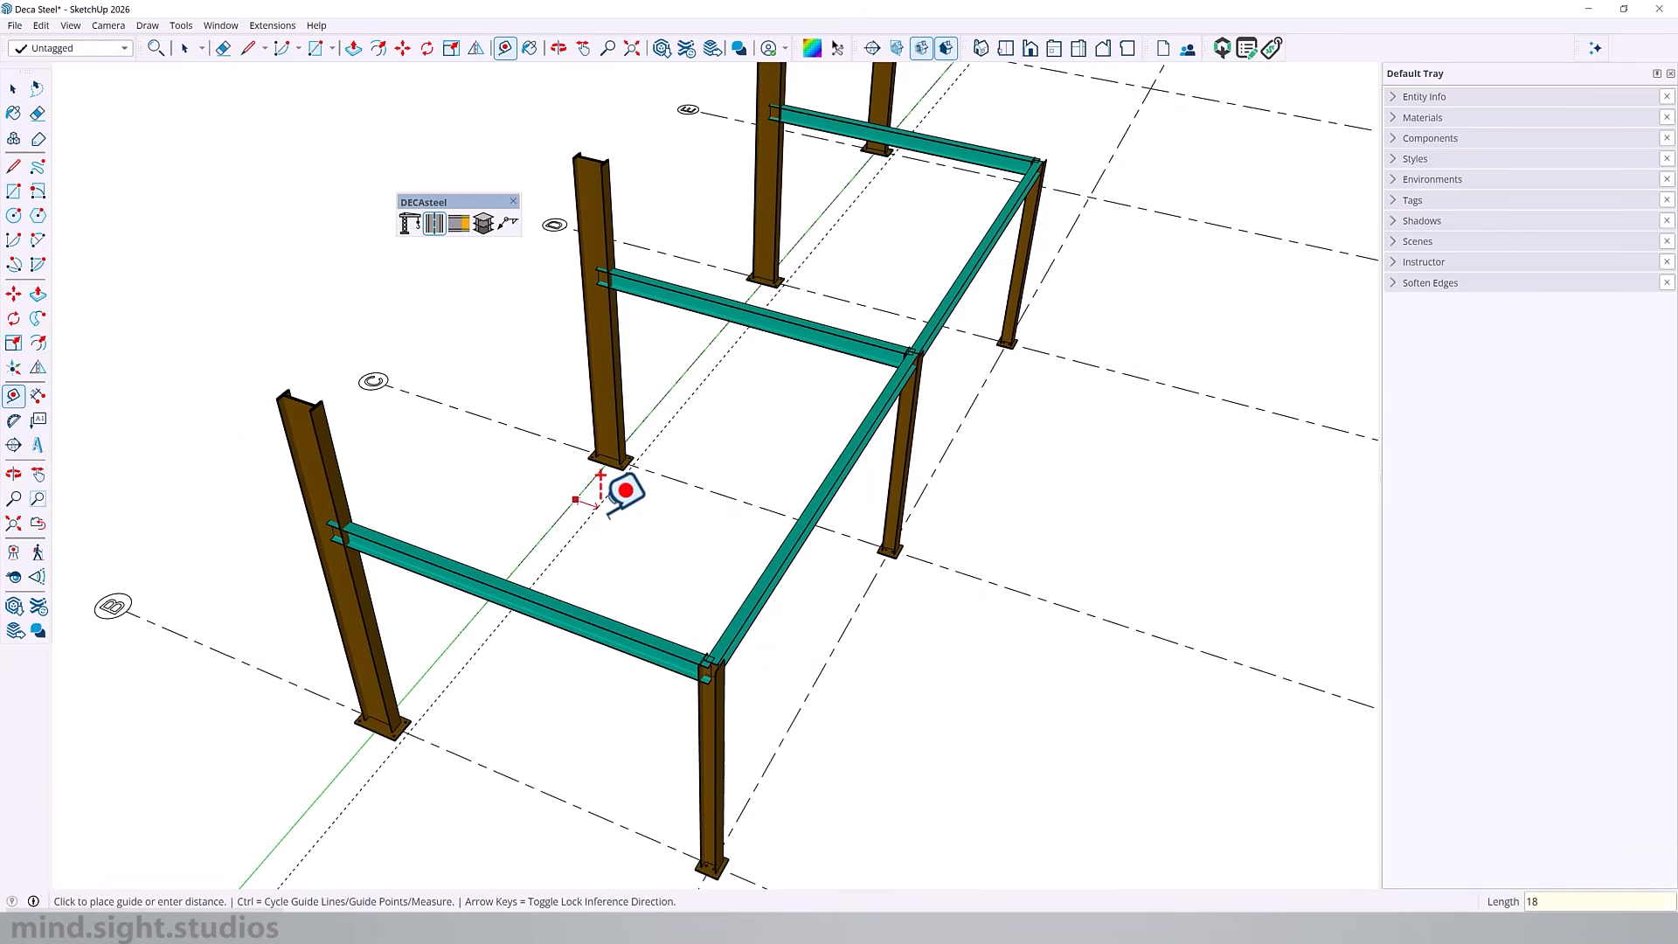
key("Return")
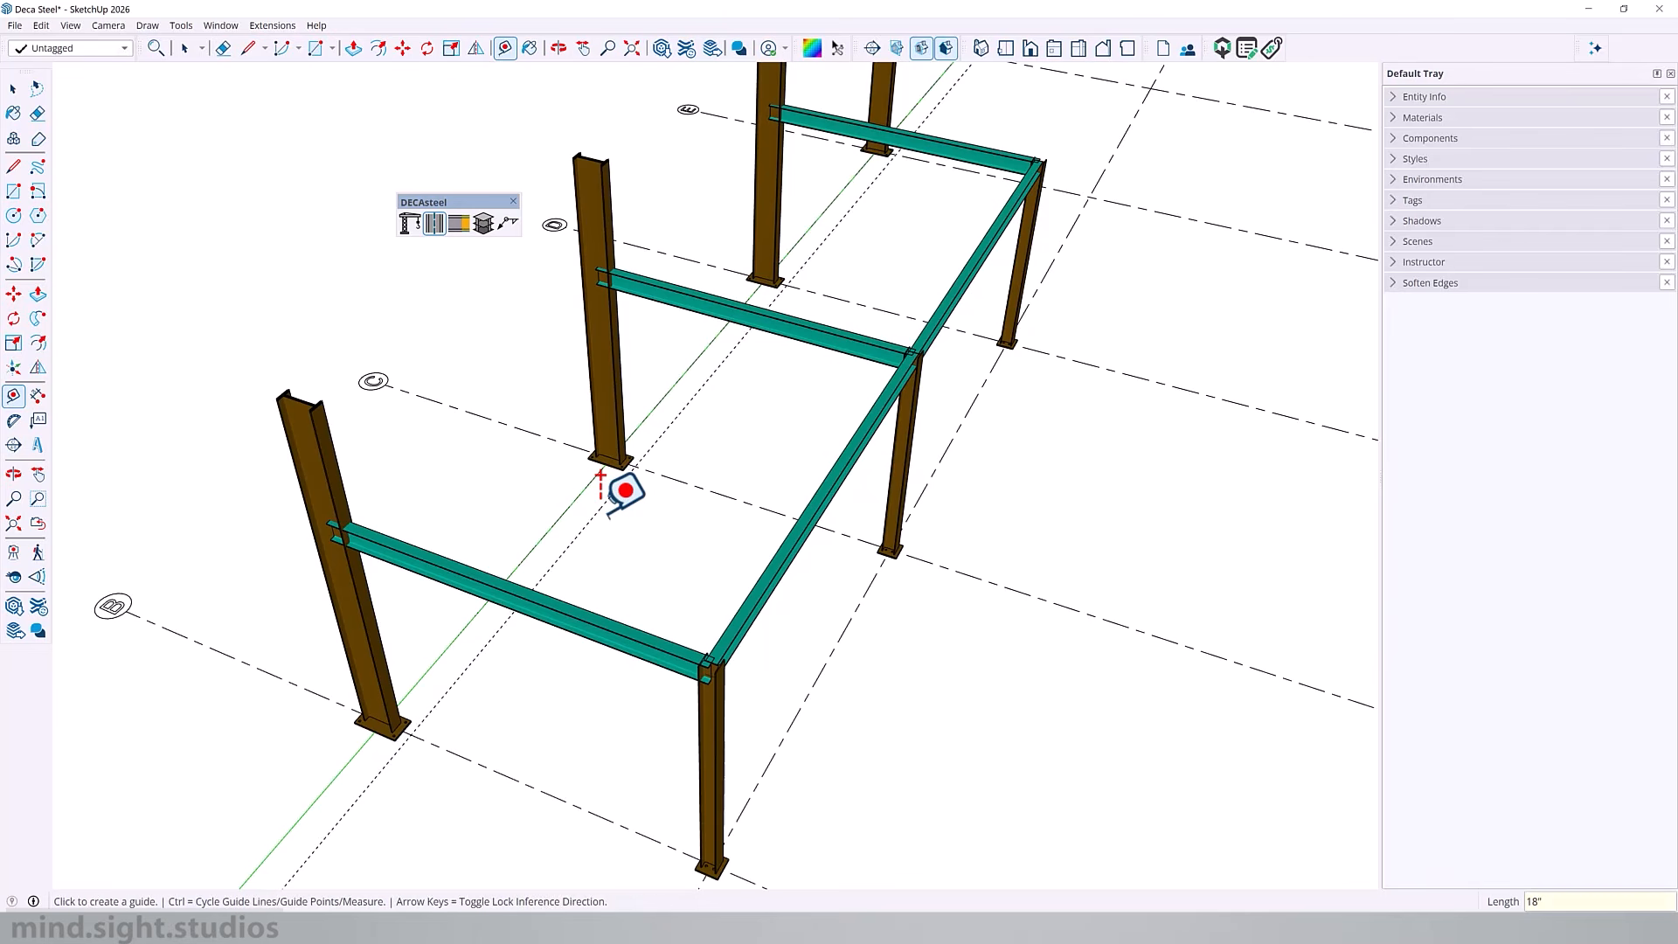
- Copy both W8X18 edge beams 14' 6" across to the guide line, dividing the distance into 4 equal spaces
key("space")
left_click(959, 295)
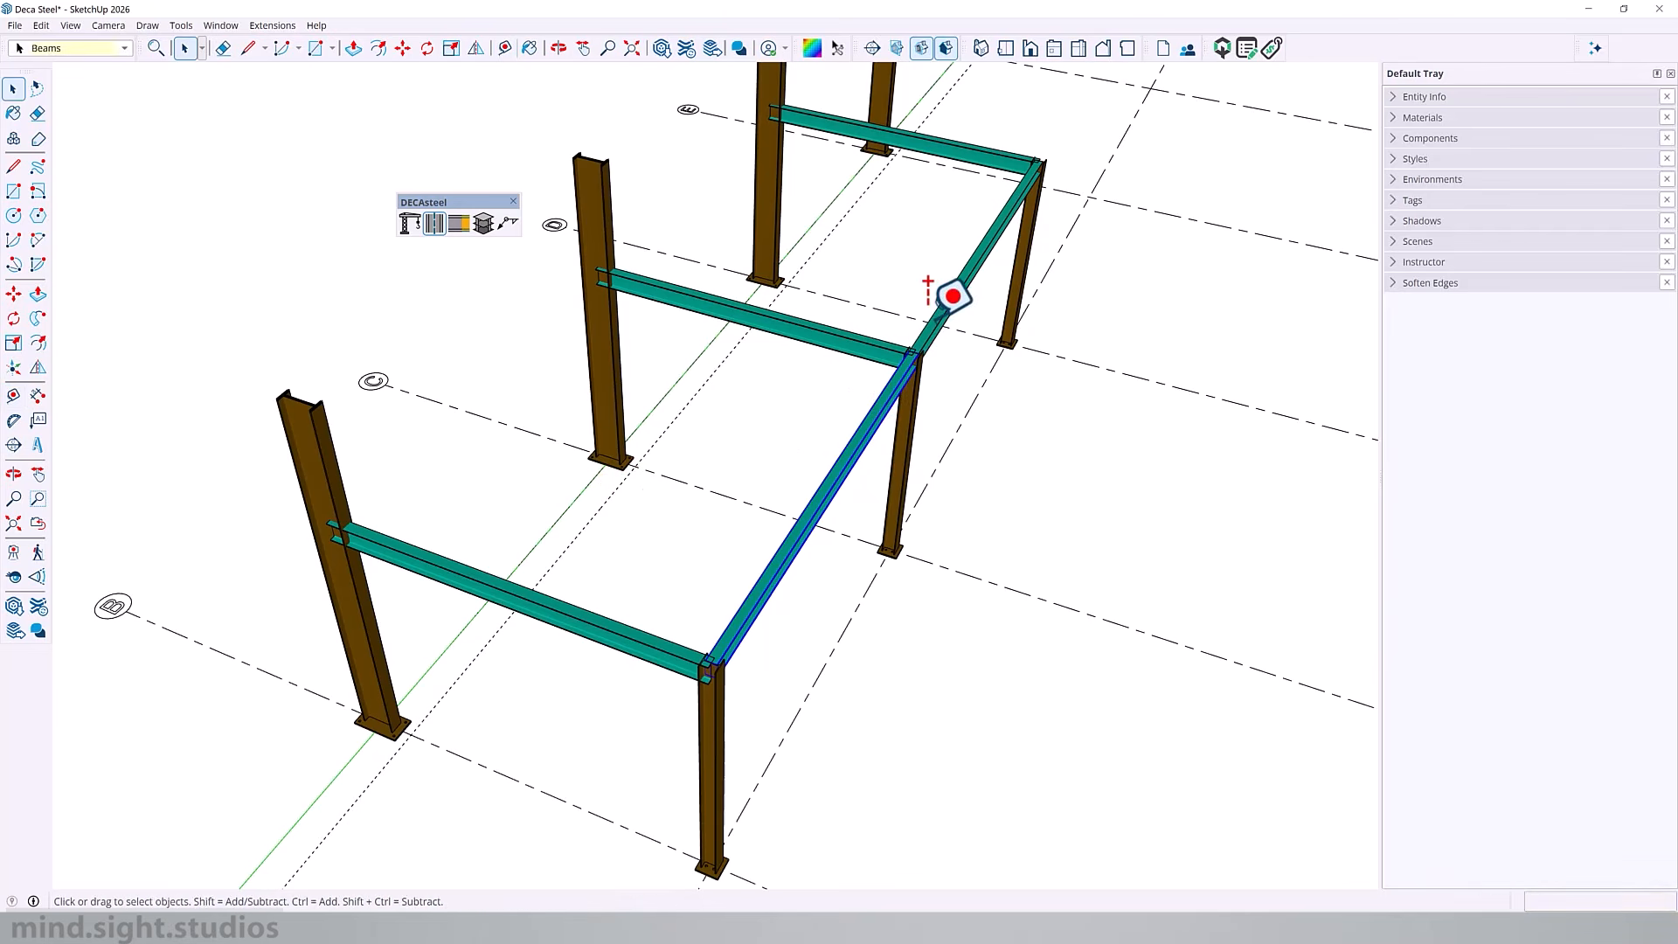
key("m")
left_click(840, 636)
key("ctrl")
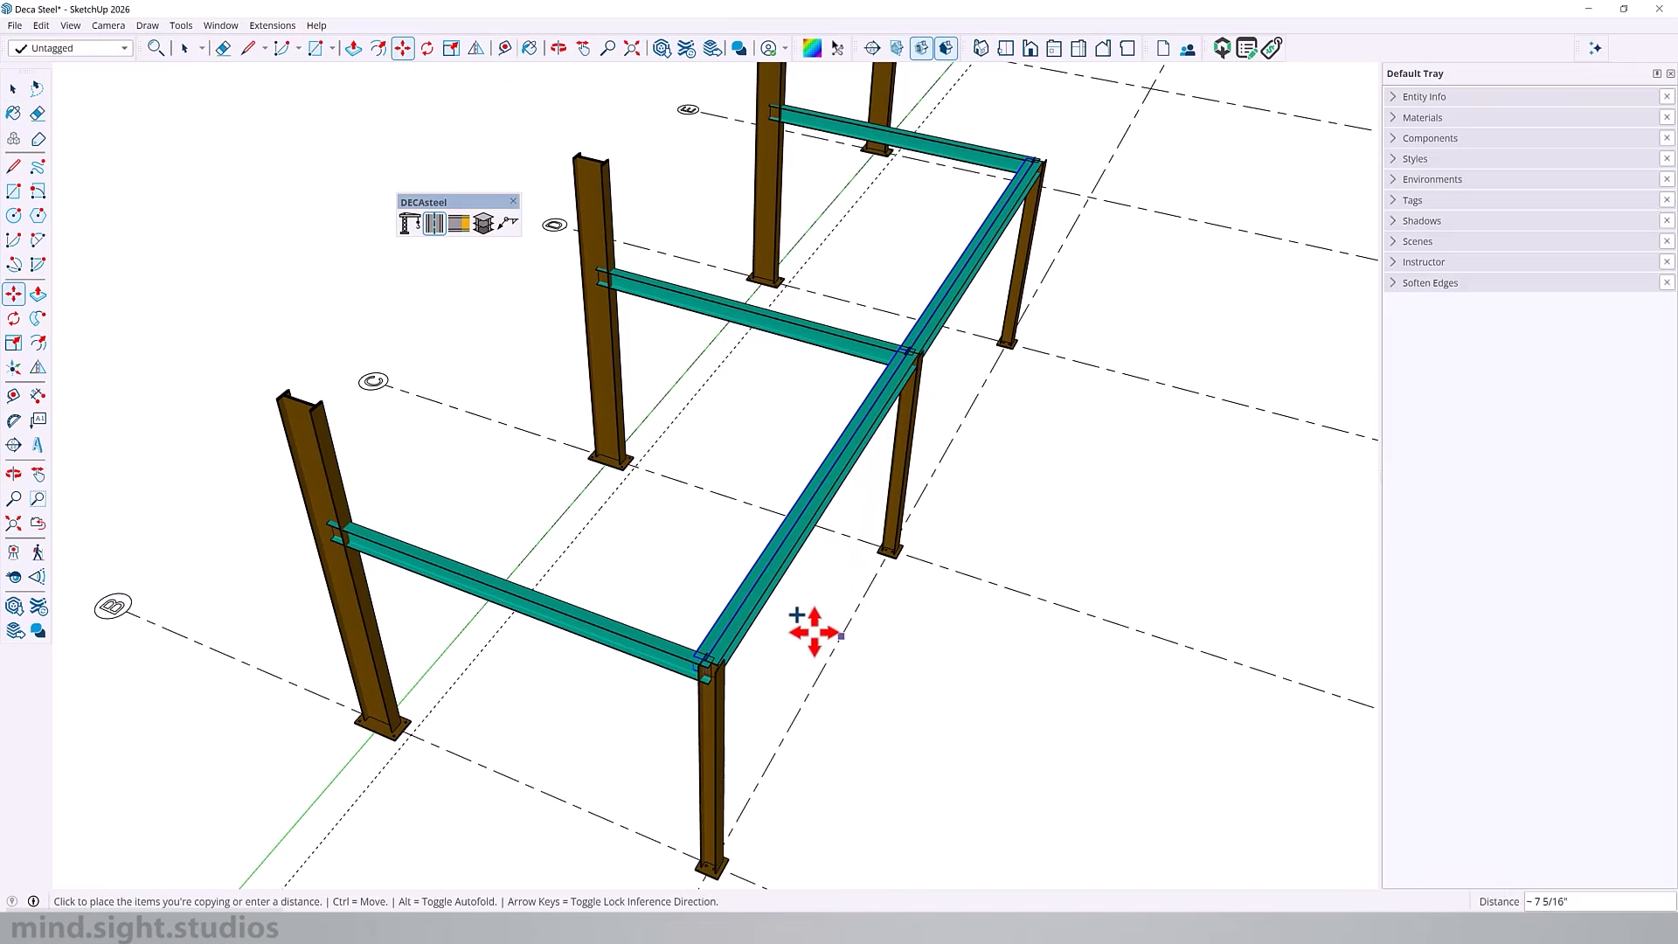
left_click(601, 506)
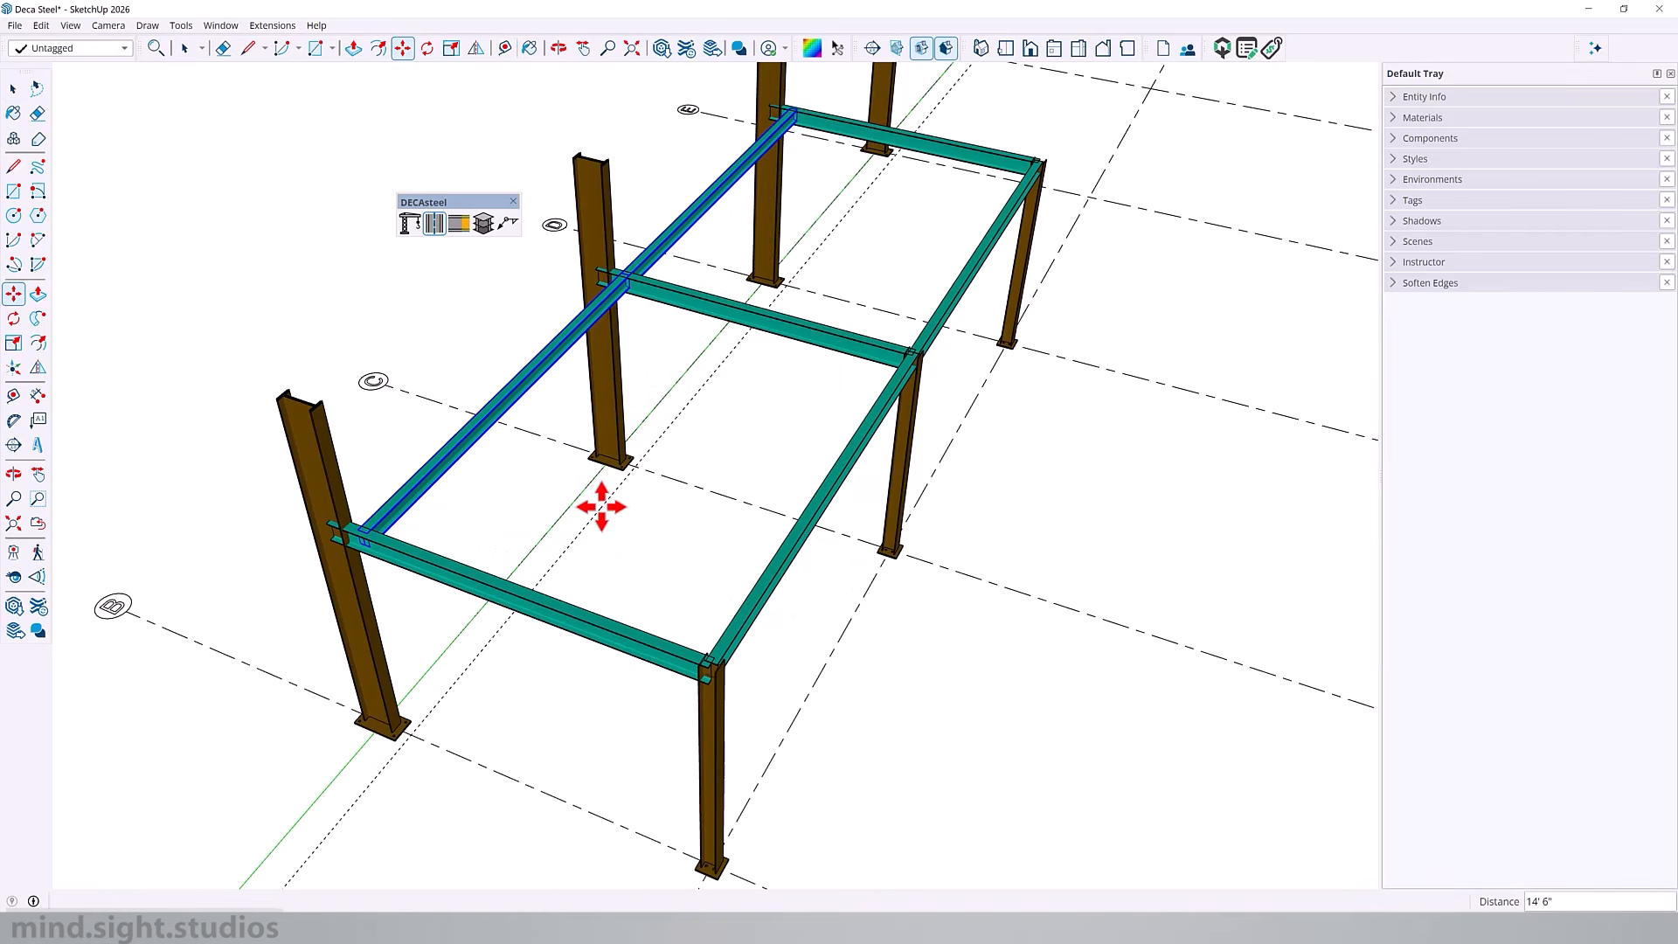
type("/4")
key("Return")
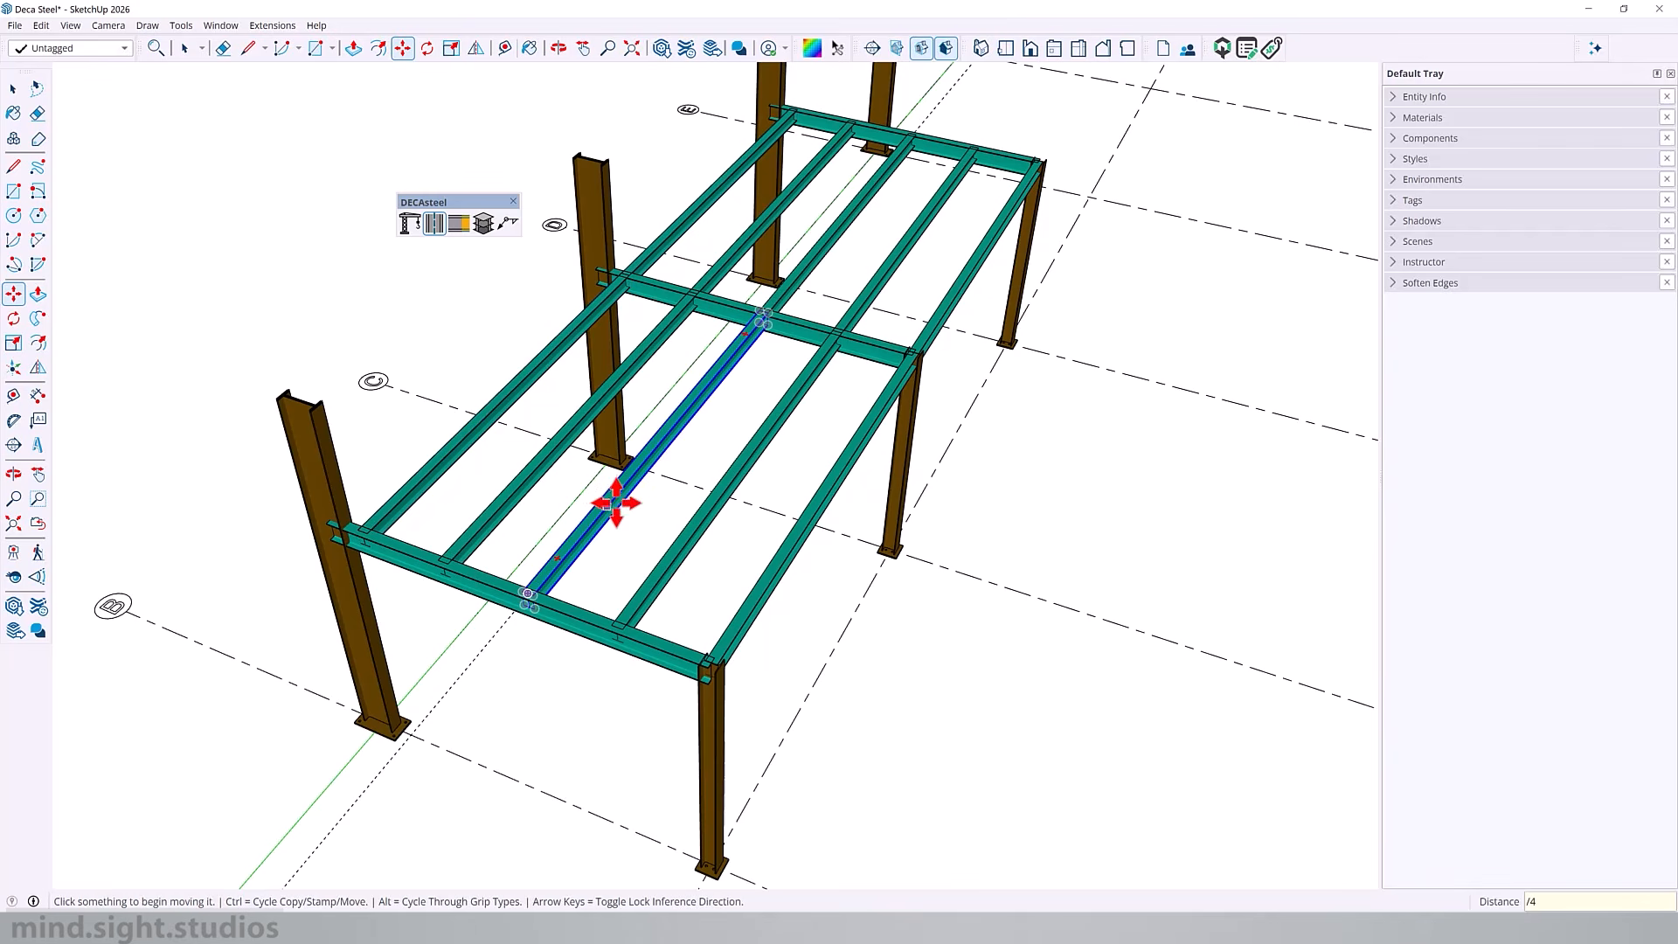
- Turn off the active section cuts and look over the mezzanine framing within the whole steel frame
middle_click_drag(749, 442, 563, 481)
middle_click_drag(789, 354, 939, 343)
key("space")
scroll(795, 346, "down", 5)
middle_click_drag(790, 348, 944, 267)
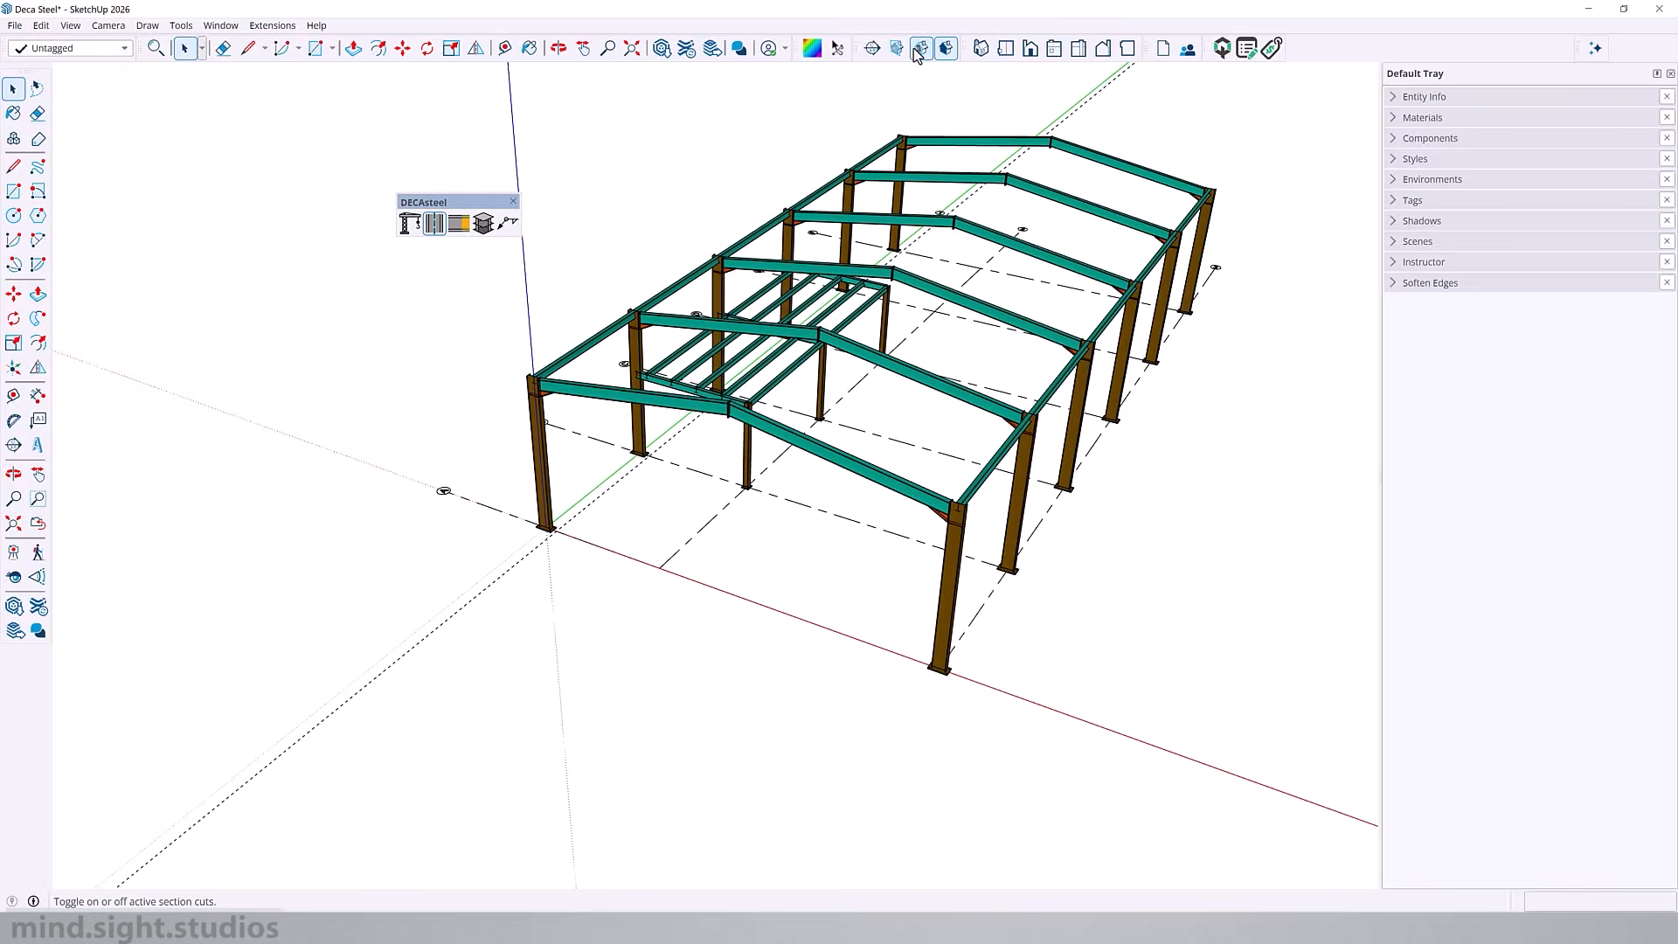
key("space")
scroll(997, 427, "up", 5)
middle_click_drag(996, 427, 704, 323)
scroll(633, 306, "up", 3)
scroll(627, 293, "up", 2)
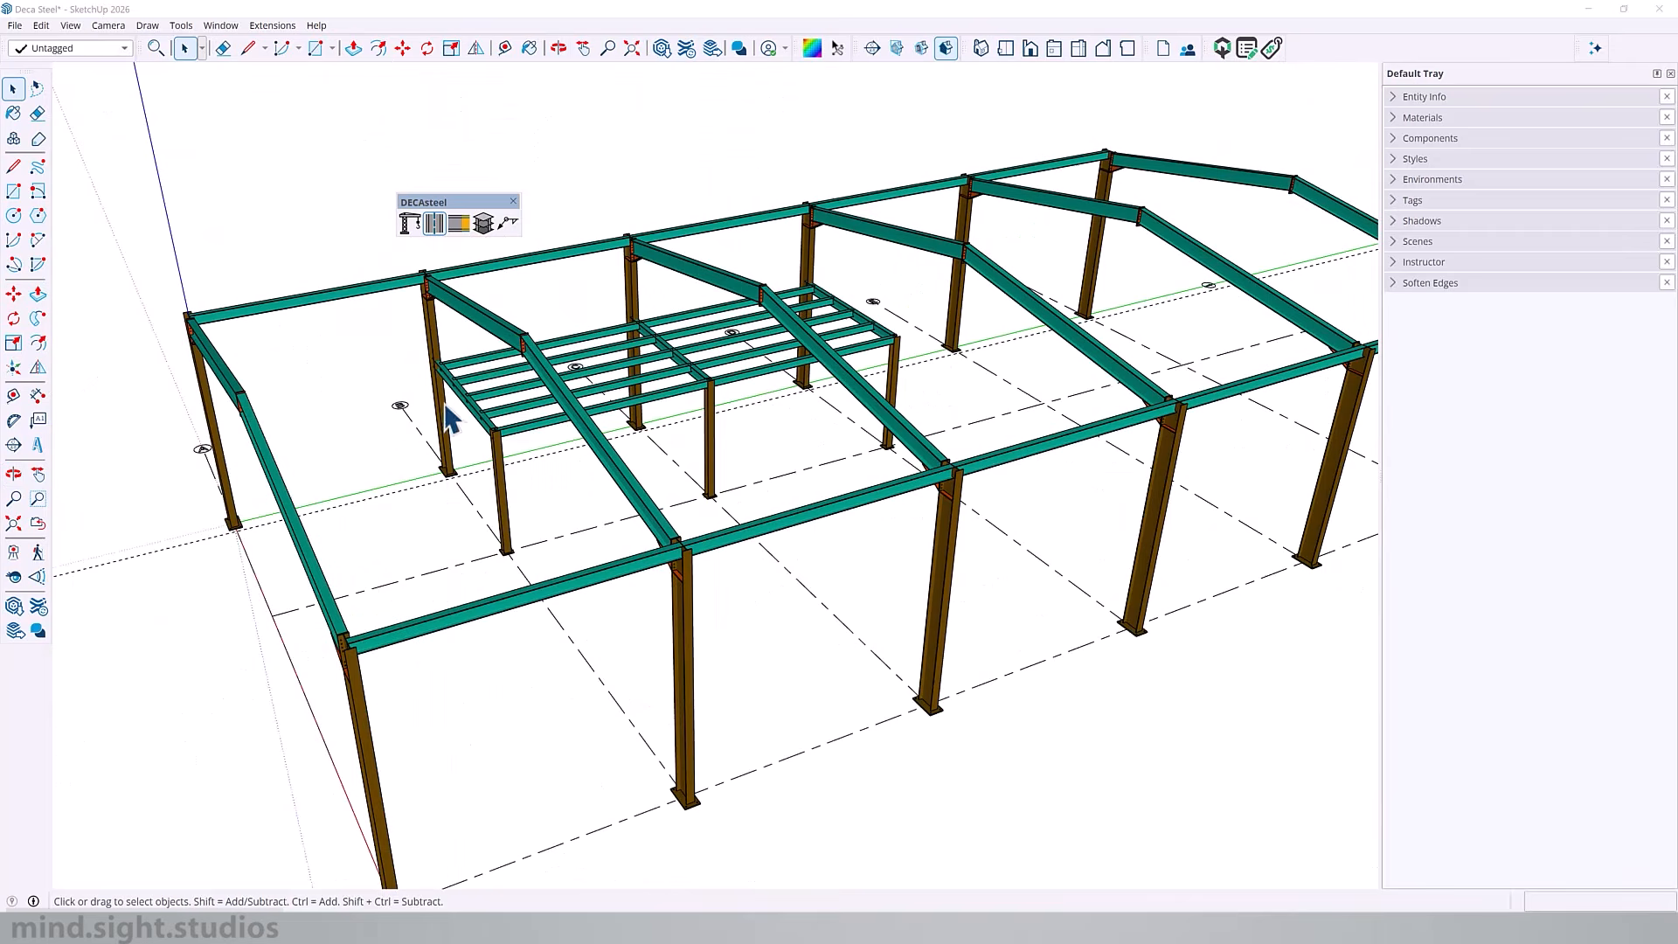
mouse_move(445, 408)
middle_mouse_down()
mouse_move(693, 377)
mouse_move(689, 421)
mouse_move(798, 464)
mouse_move(742, 438)
middle_mouse_up()
scroll(612, 450, "down", 3)
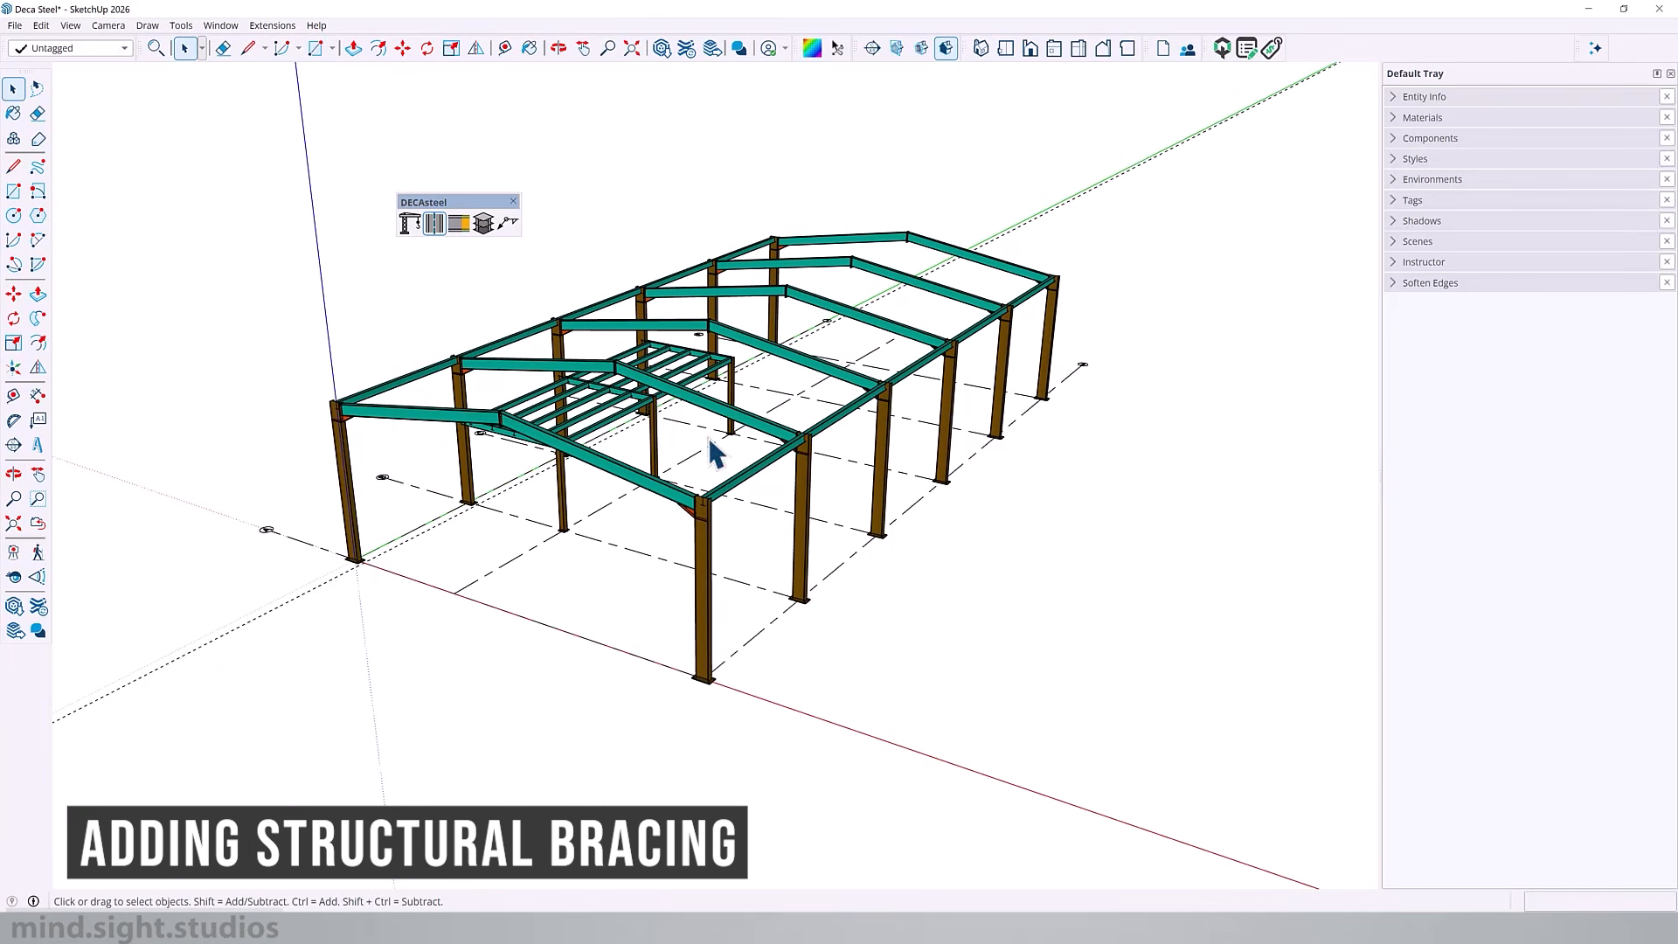
- Select the columns and eave beams of the end bay nearest the origin, on both long sides of the frame
middle_click_drag(712, 452, 609, 428)
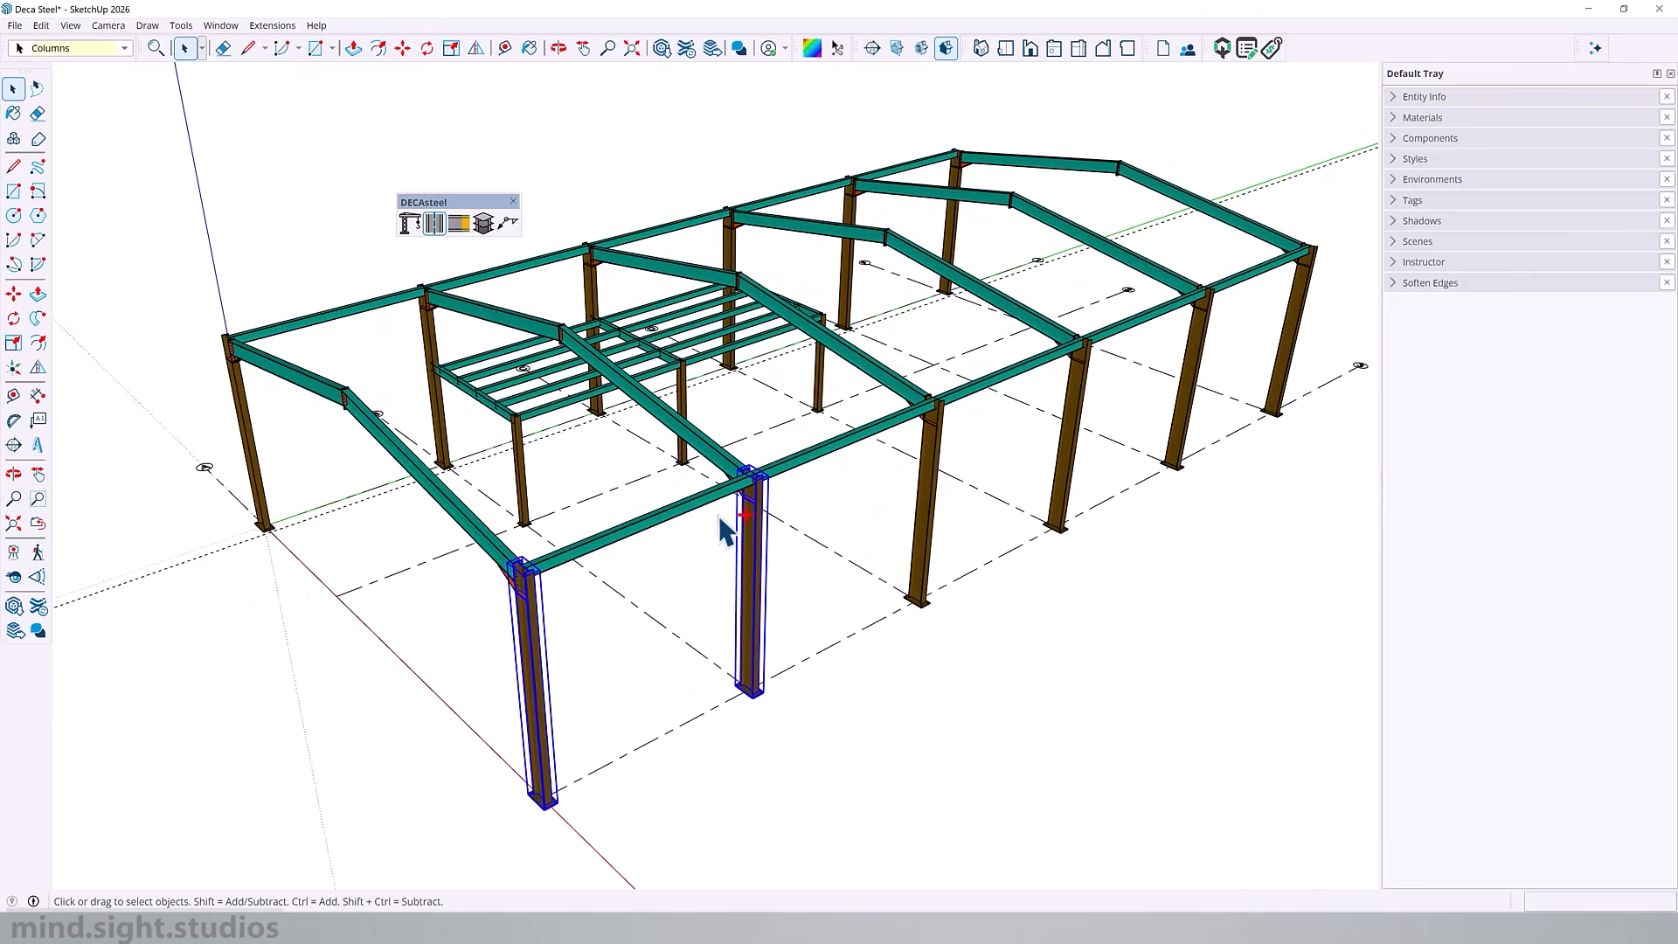
left_click(710, 498, "ctrl")
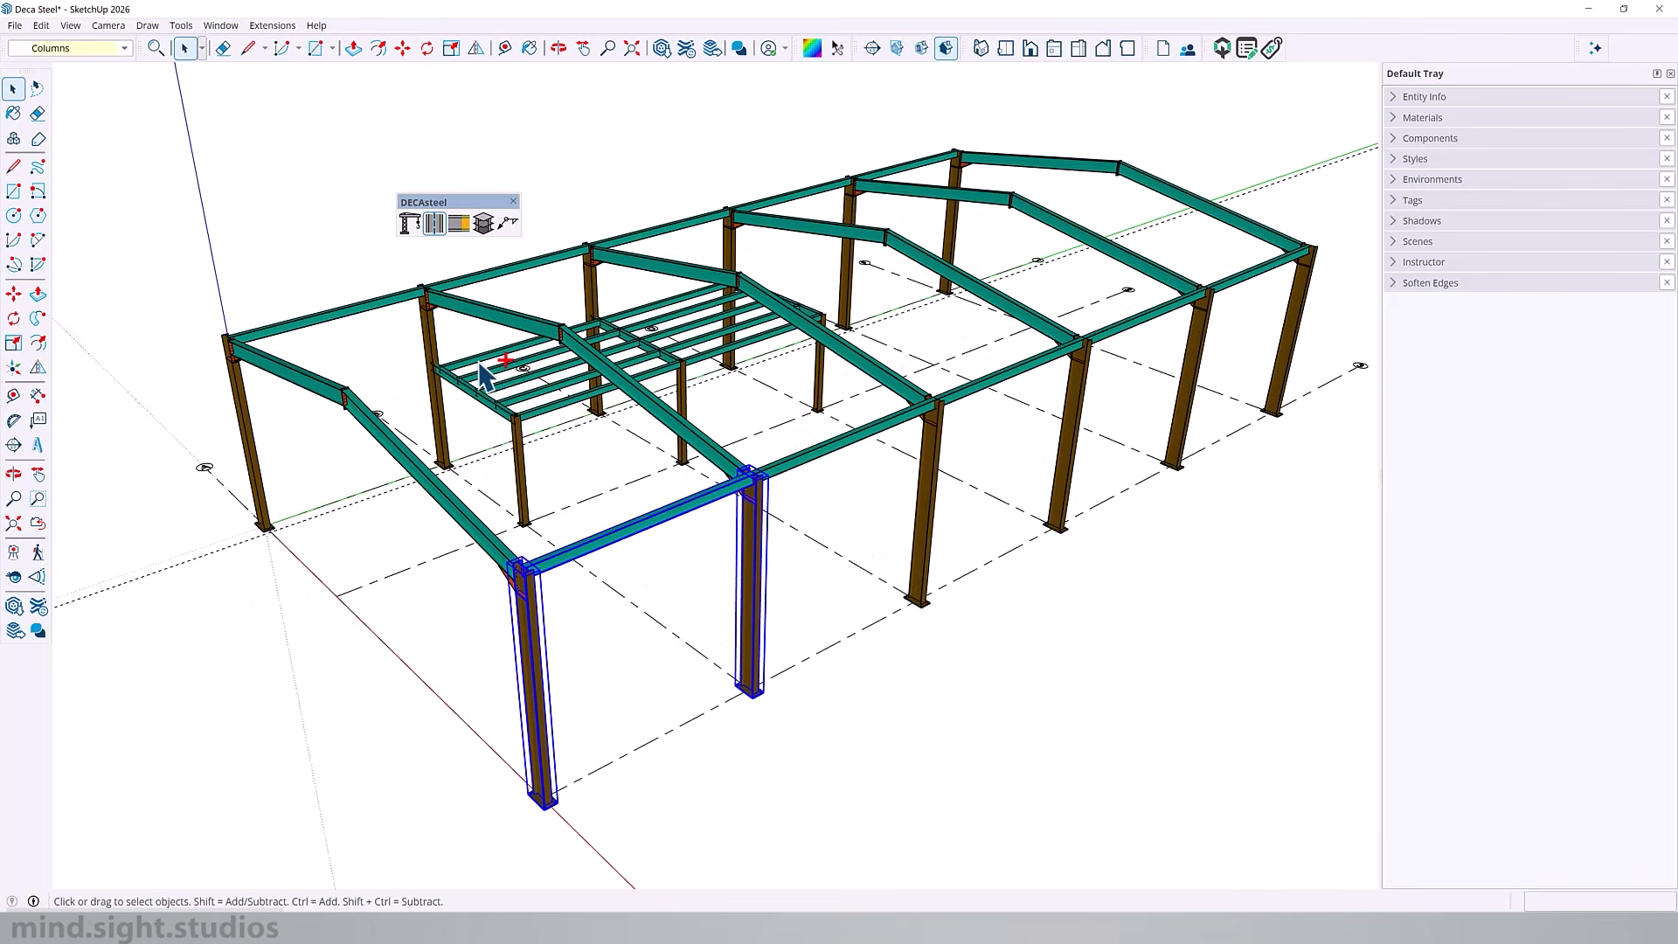
left_click(432, 333, "ctrl")
left_click(375, 307, "ctrl")
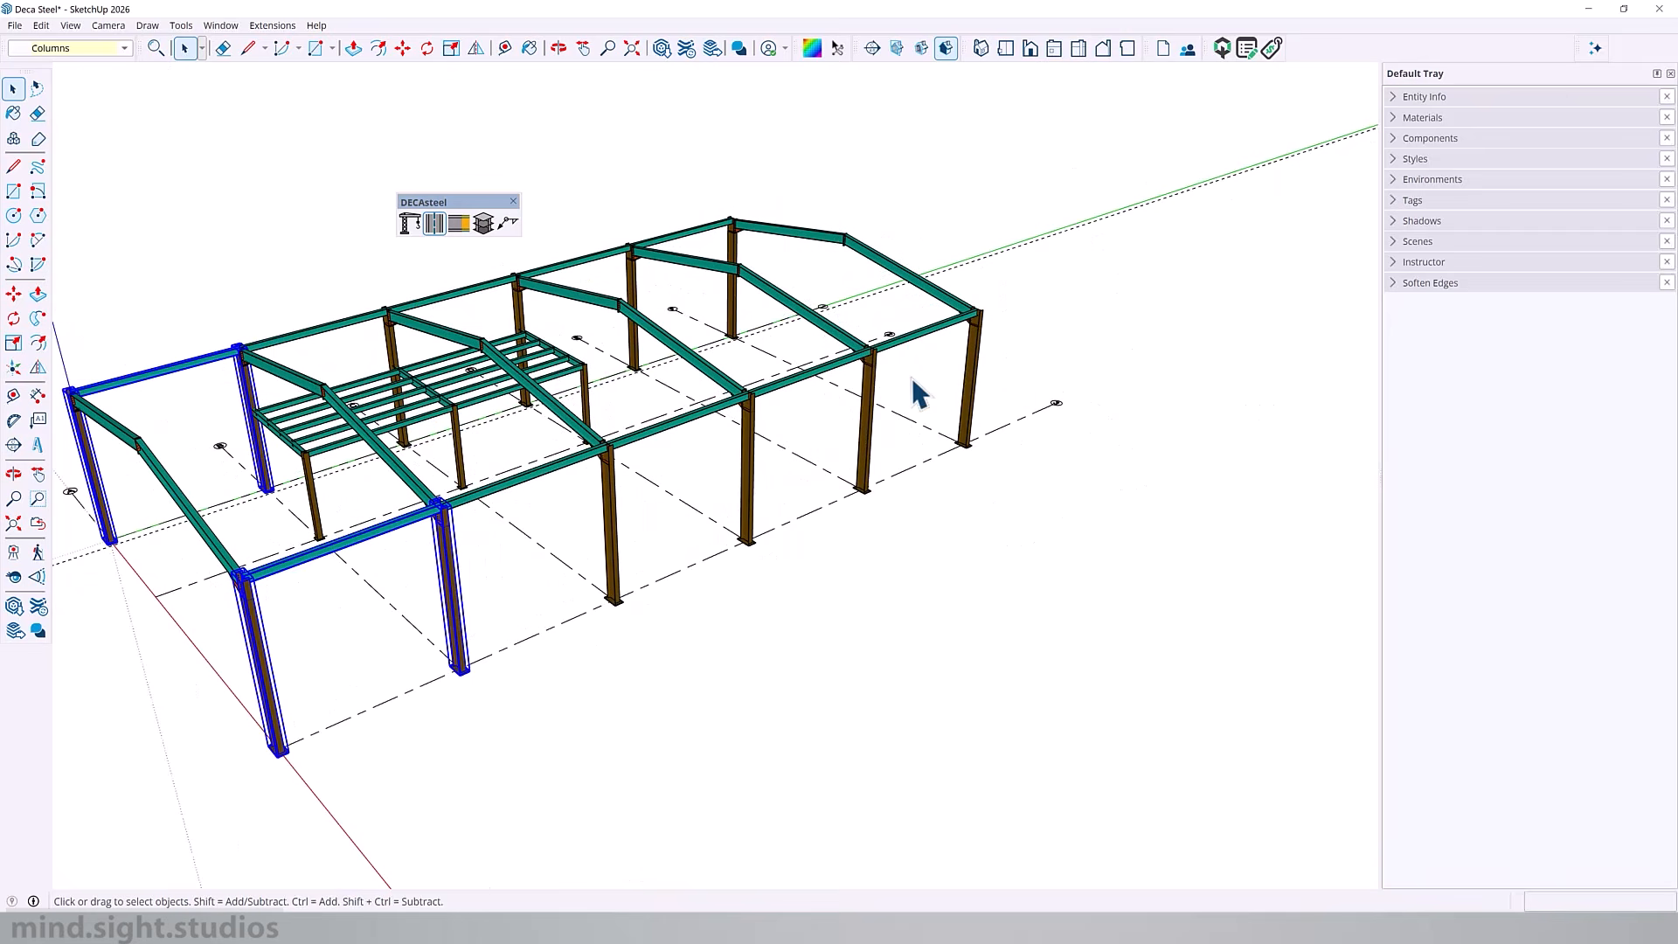
- Add the columns and eave beams of the far end bay on both long sides, plus one outer mezzanine bay, to the selection
left_click(871, 415, "ctrl")
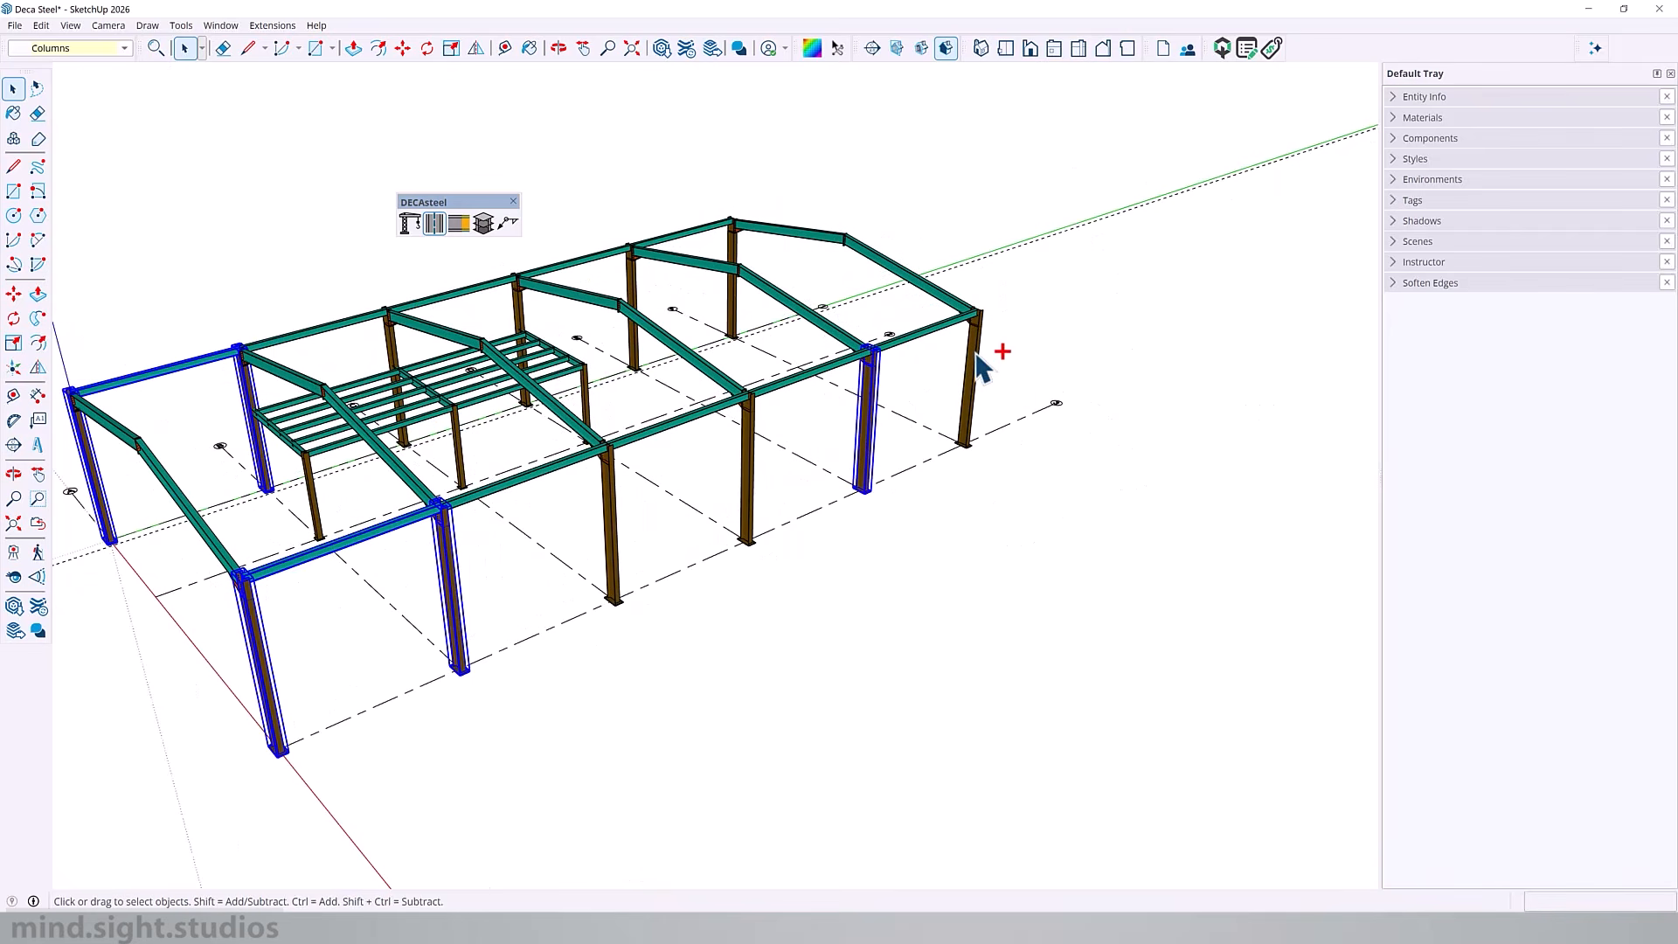
left_click(977, 359, "ctrl")
left_click(917, 331, "ctrl")
left_click(729, 255, "ctrl")
left_click(684, 234, "ctrl")
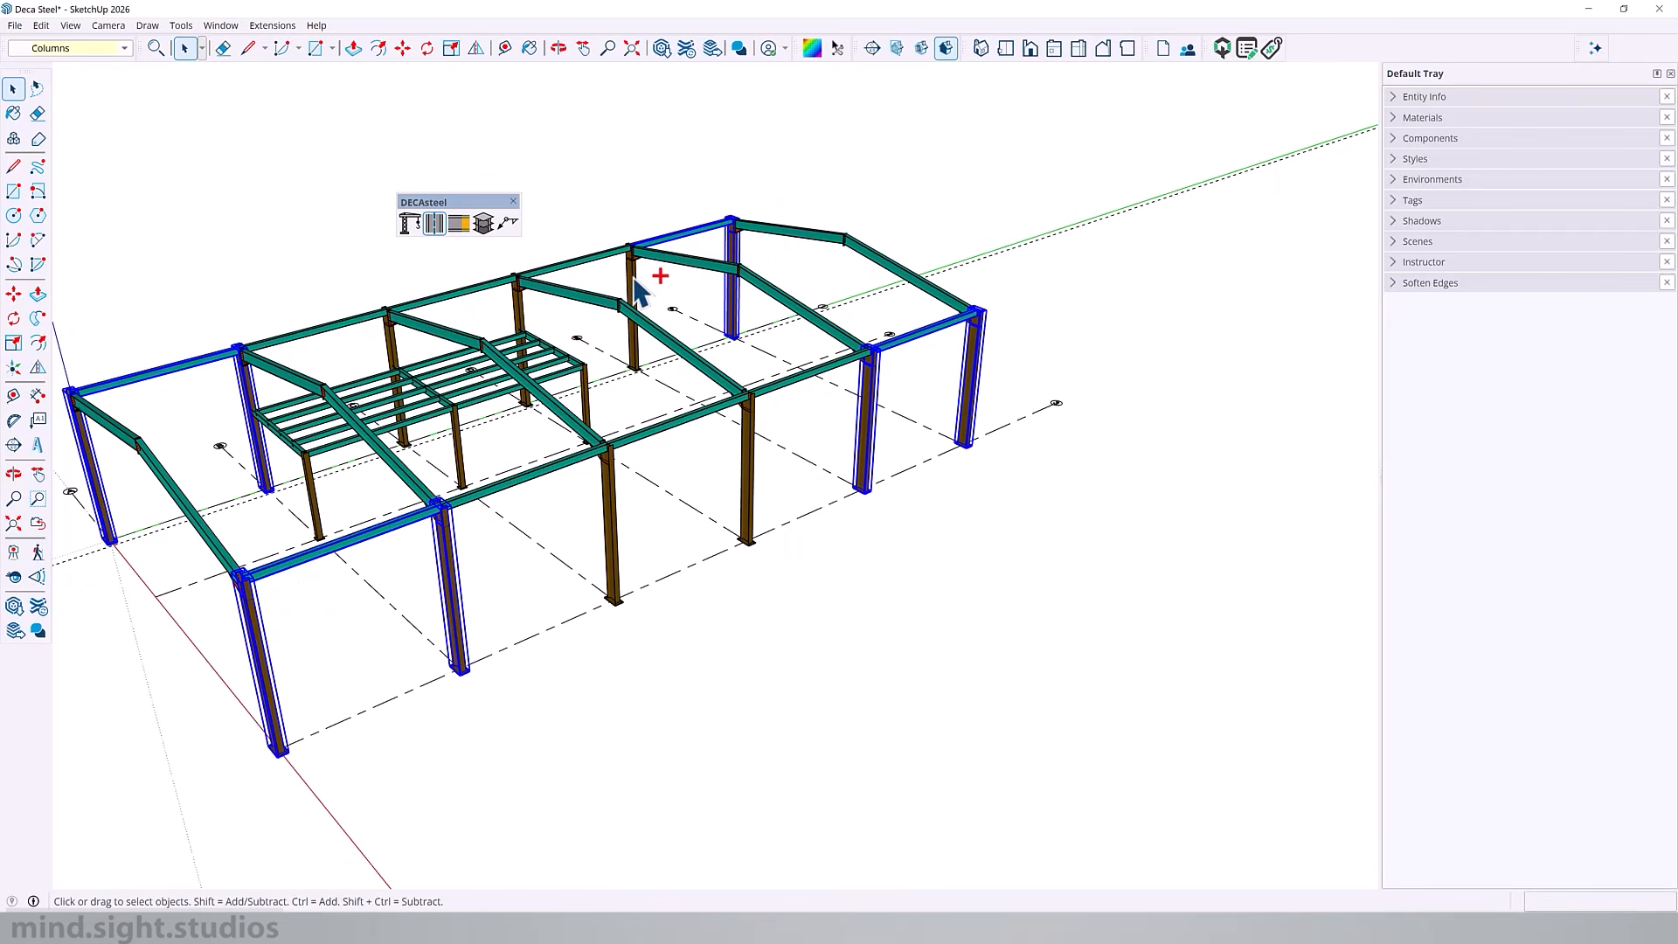
scroll(800, 341, "down", 3)
middle_click_drag(800, 340, 925, 362)
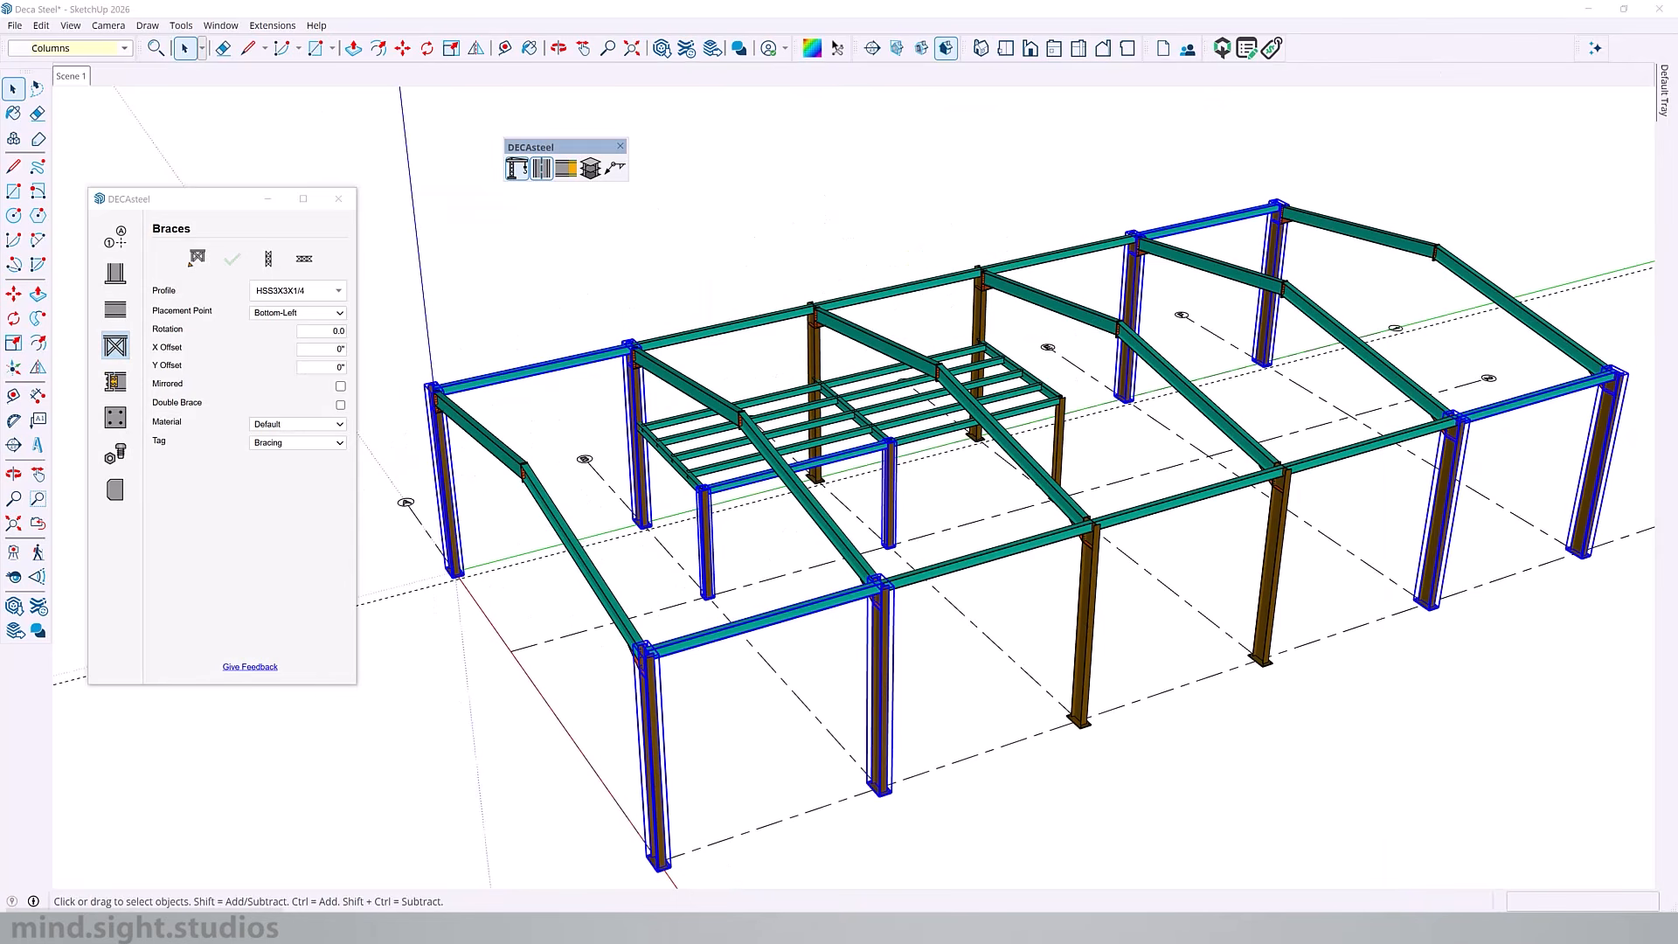
- Set the brace profile to L3X3X1/4 with a Bottom-Left placement point and start filling the selected bays with vertical bracing
left_click(294, 294)
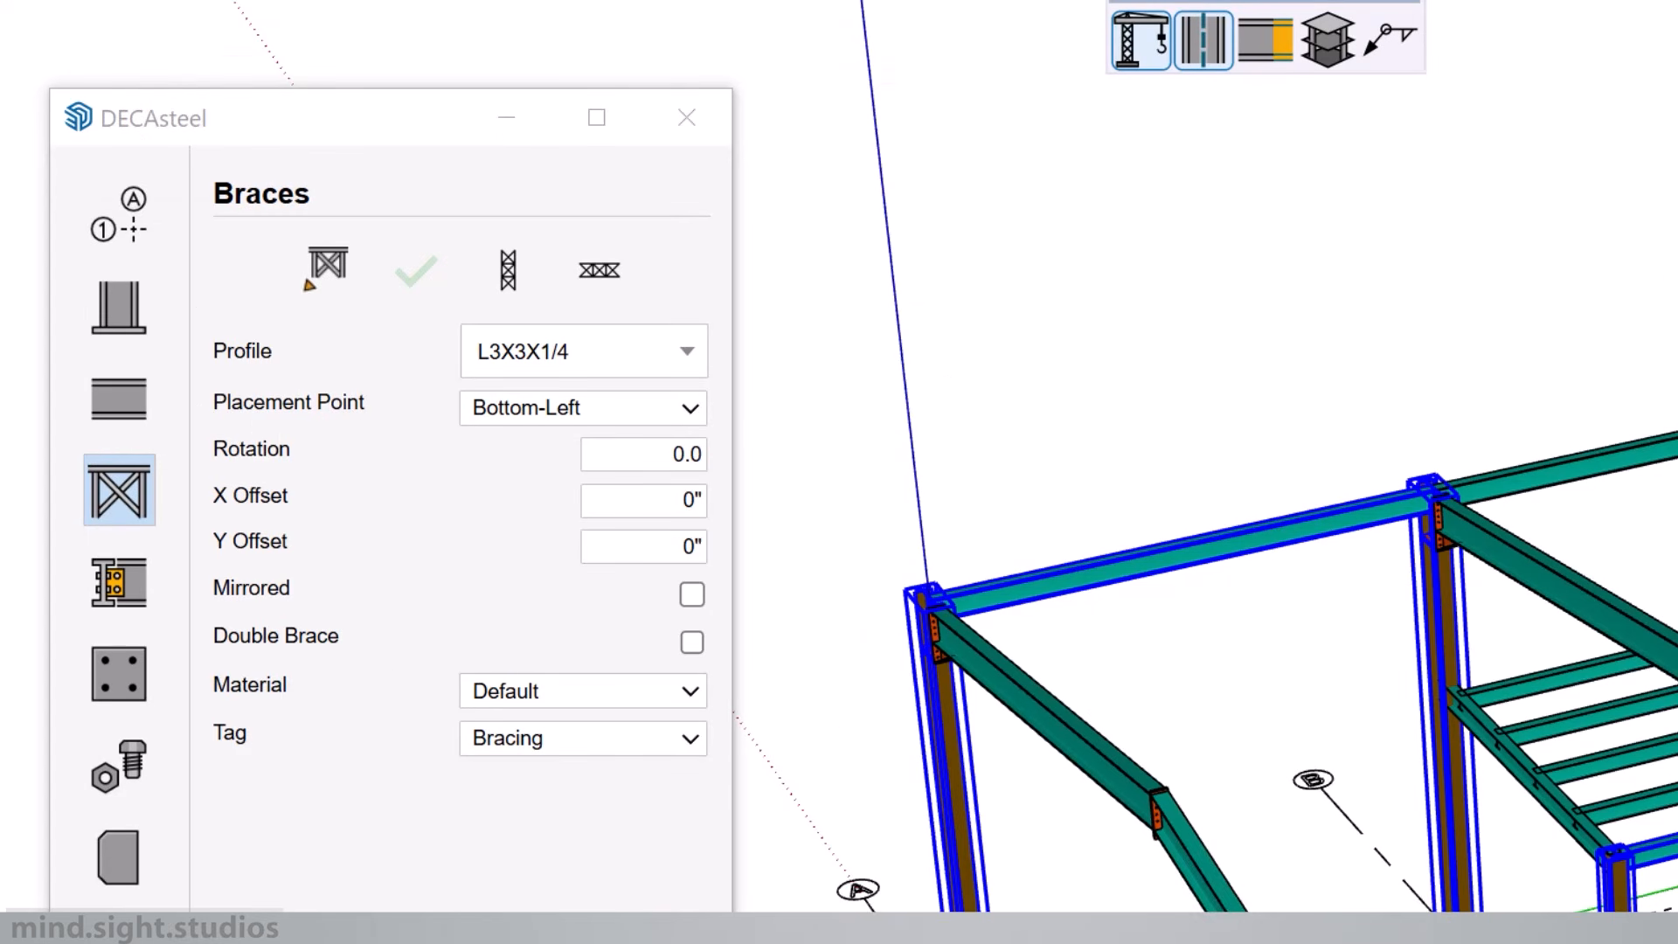
left_click(581, 416)
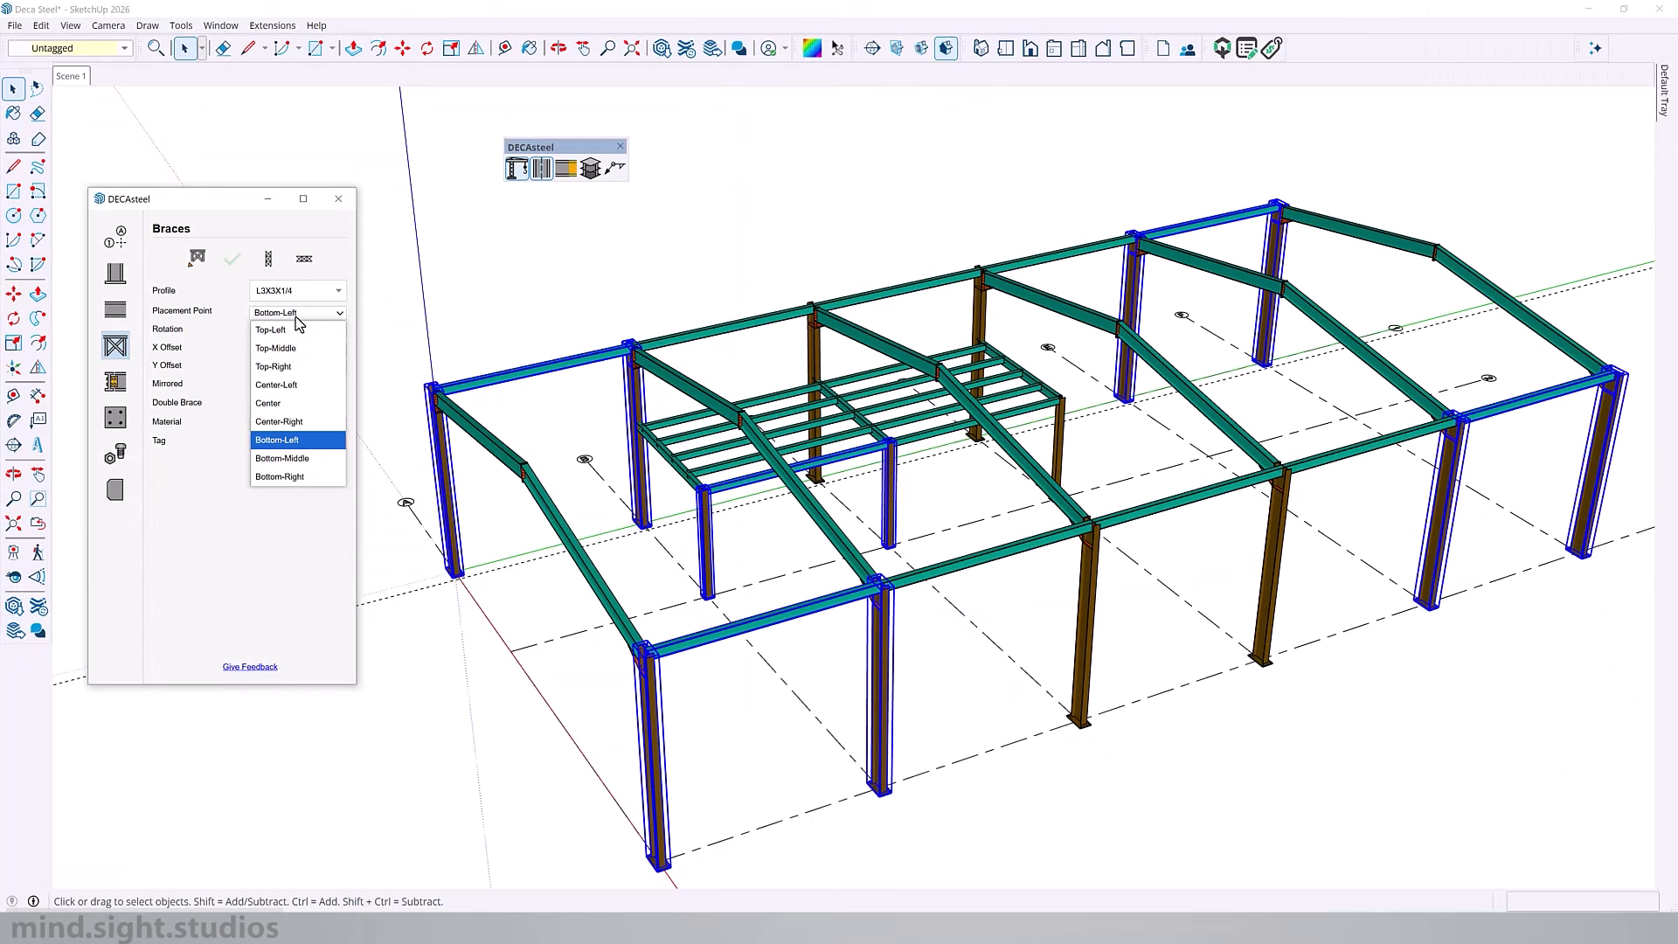
left_click(274, 444)
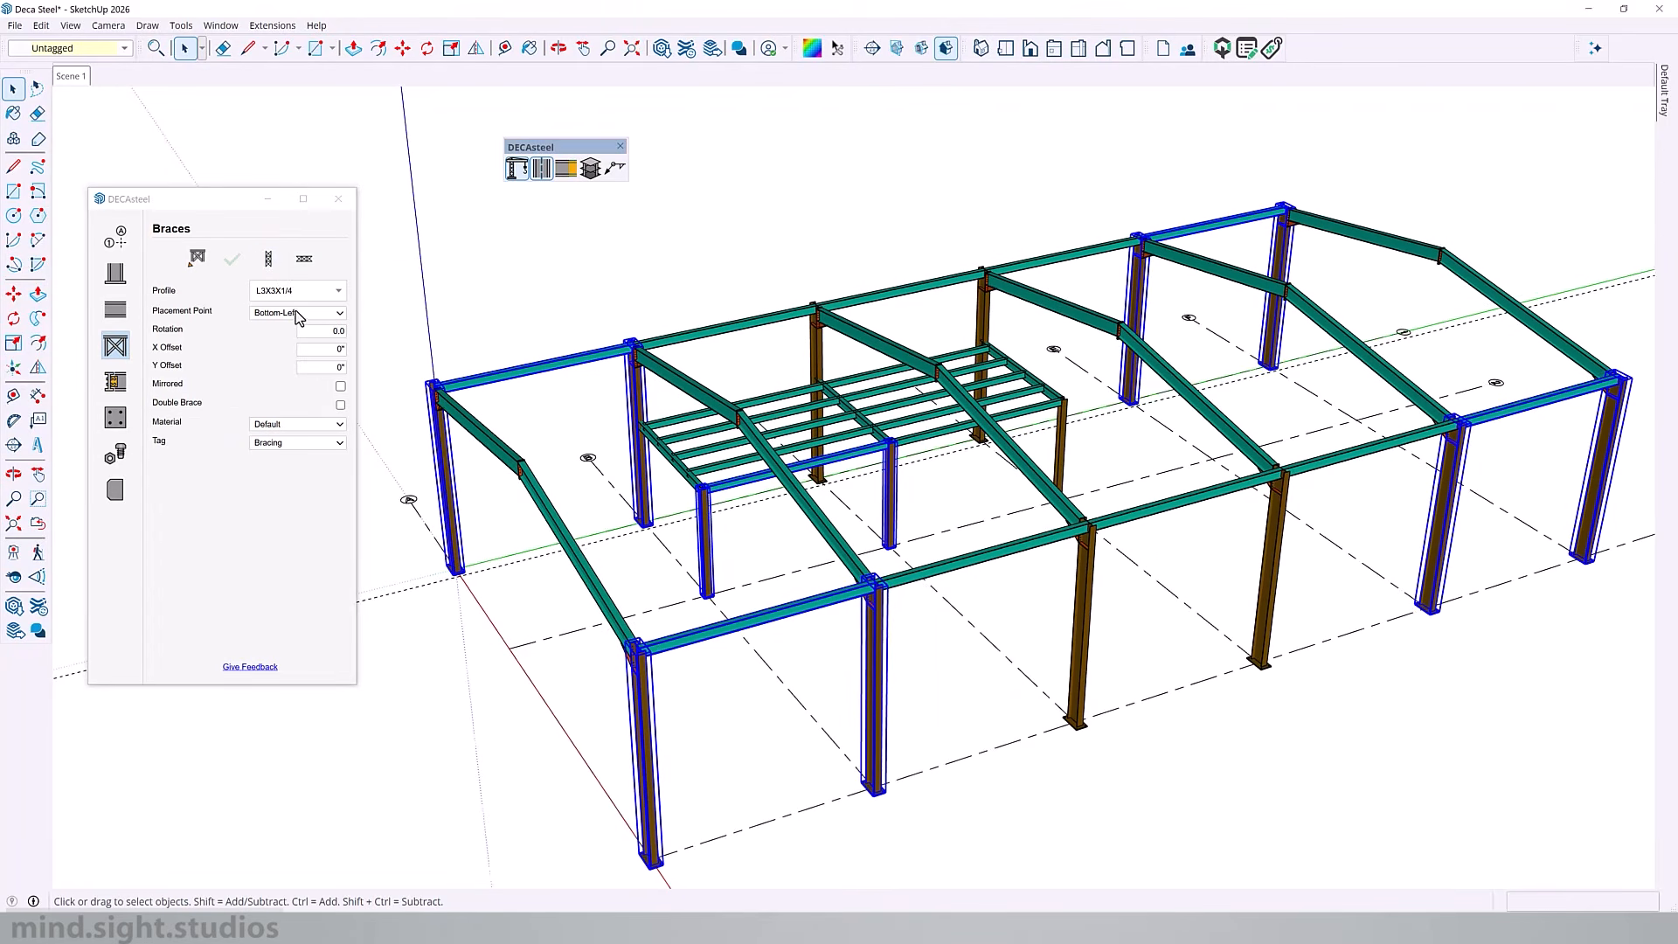
left_click(266, 259)
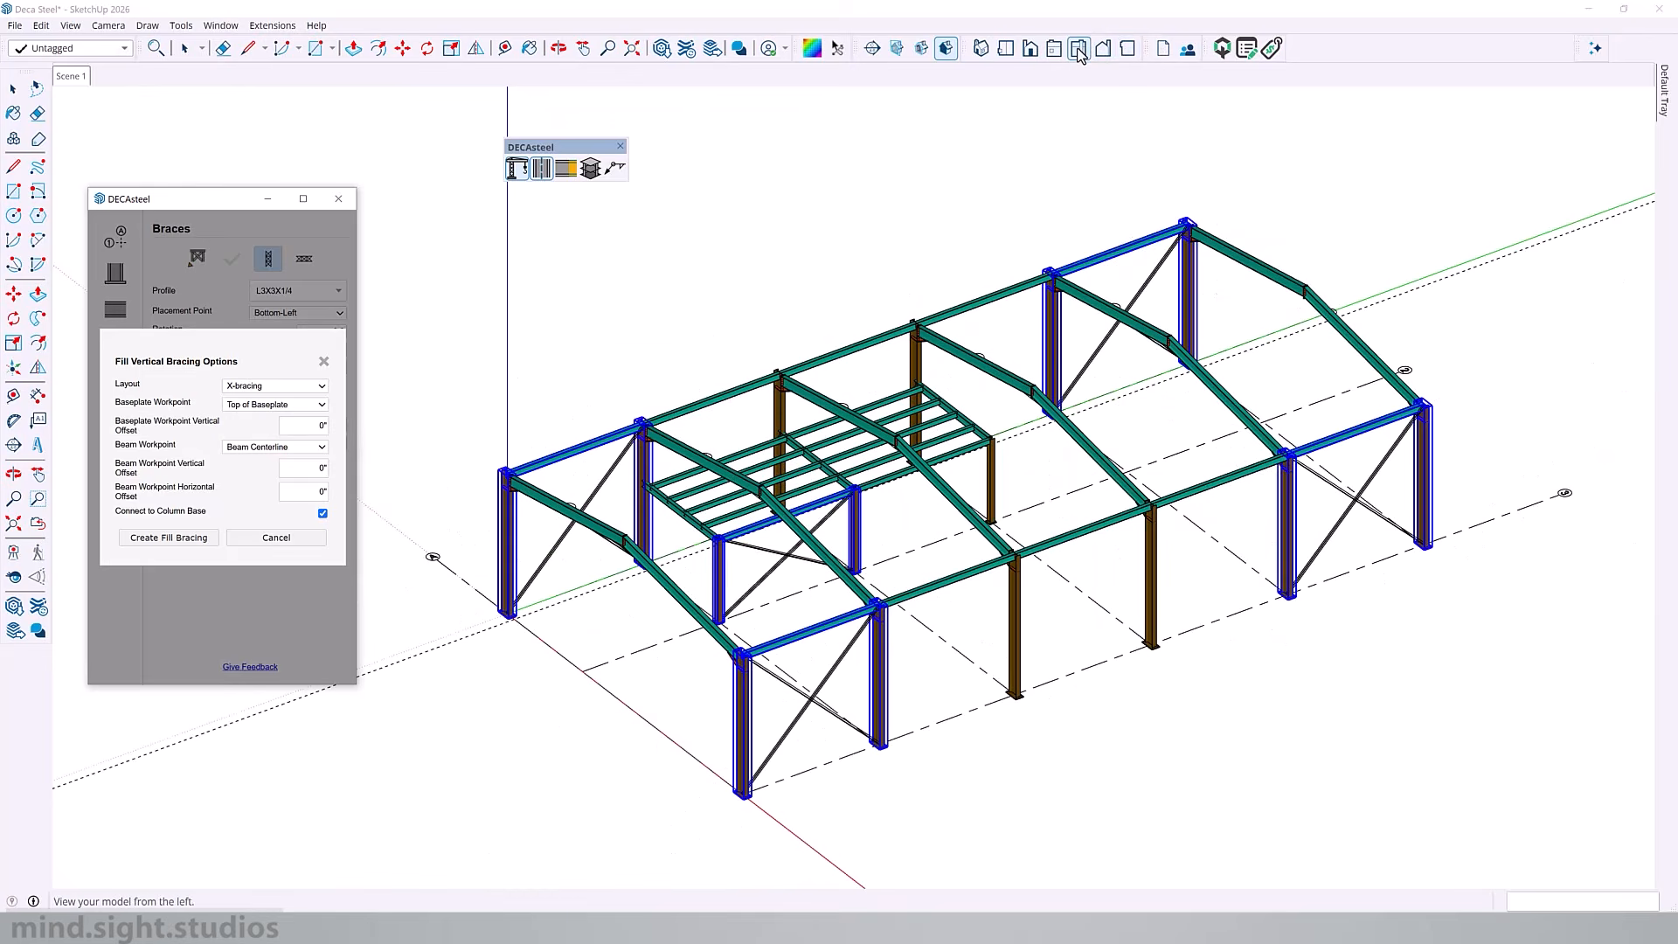
- Examine in X-ray from the left view where the previewed braces meet the column and beam centerlines
left_click(1080, 53)
scroll(1339, 562, "up", 2)
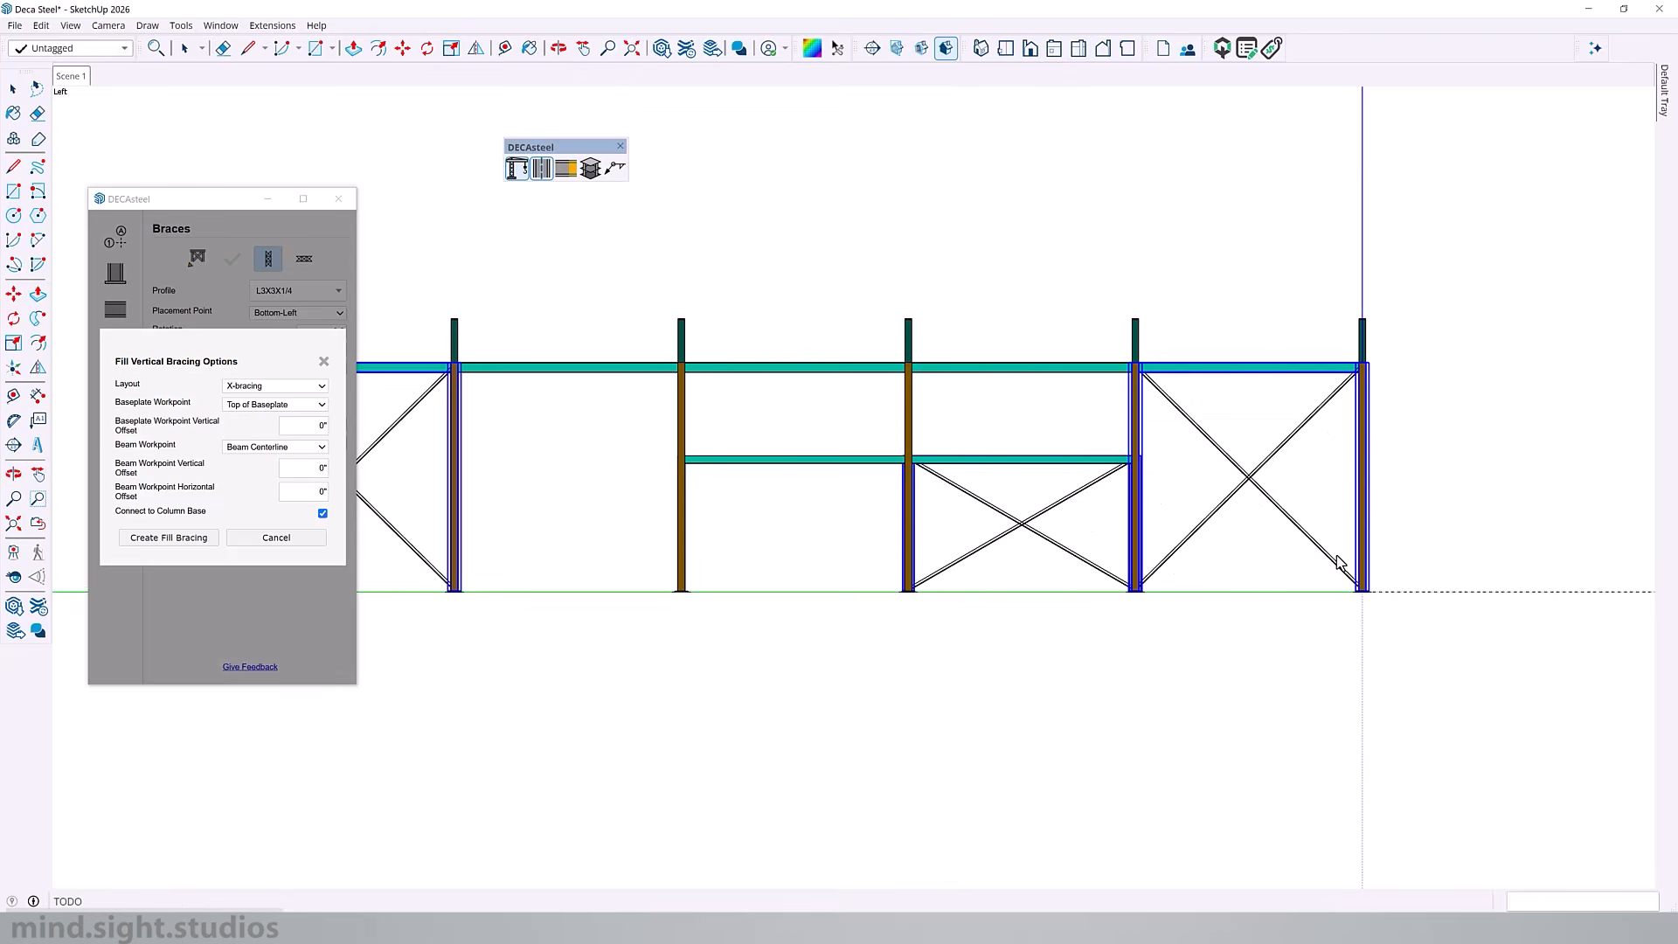
scroll(1311, 472, "up", 3)
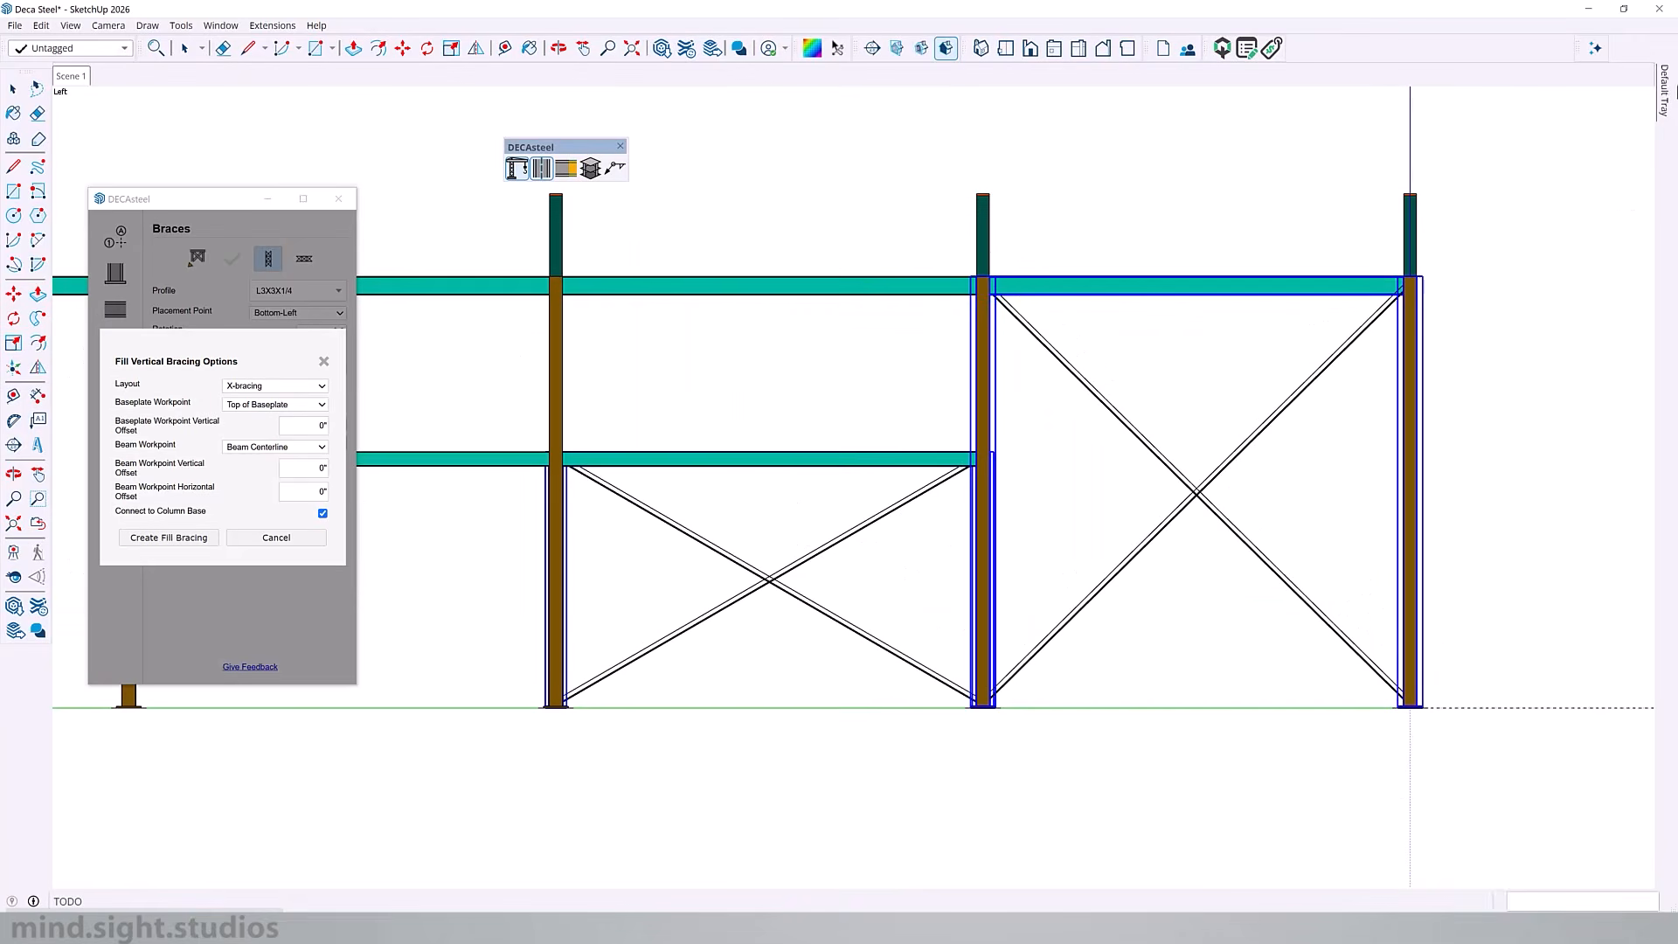
mouse_move(1660, 80)
left_click(1530, 418)
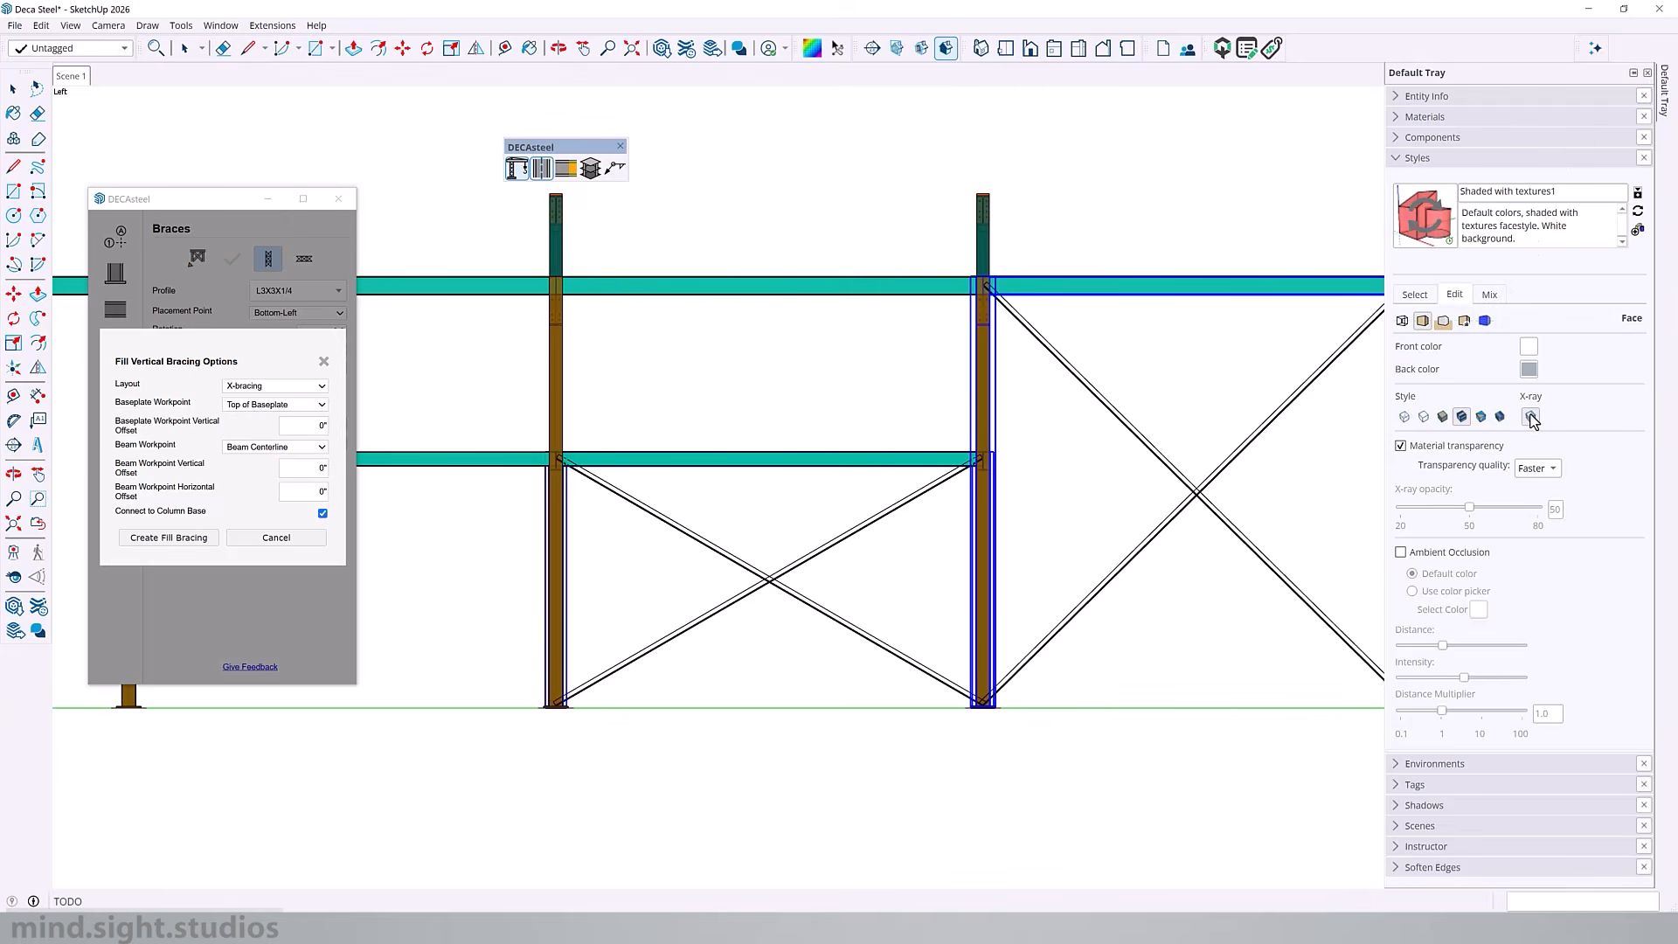
scroll(961, 288, "up", 6)
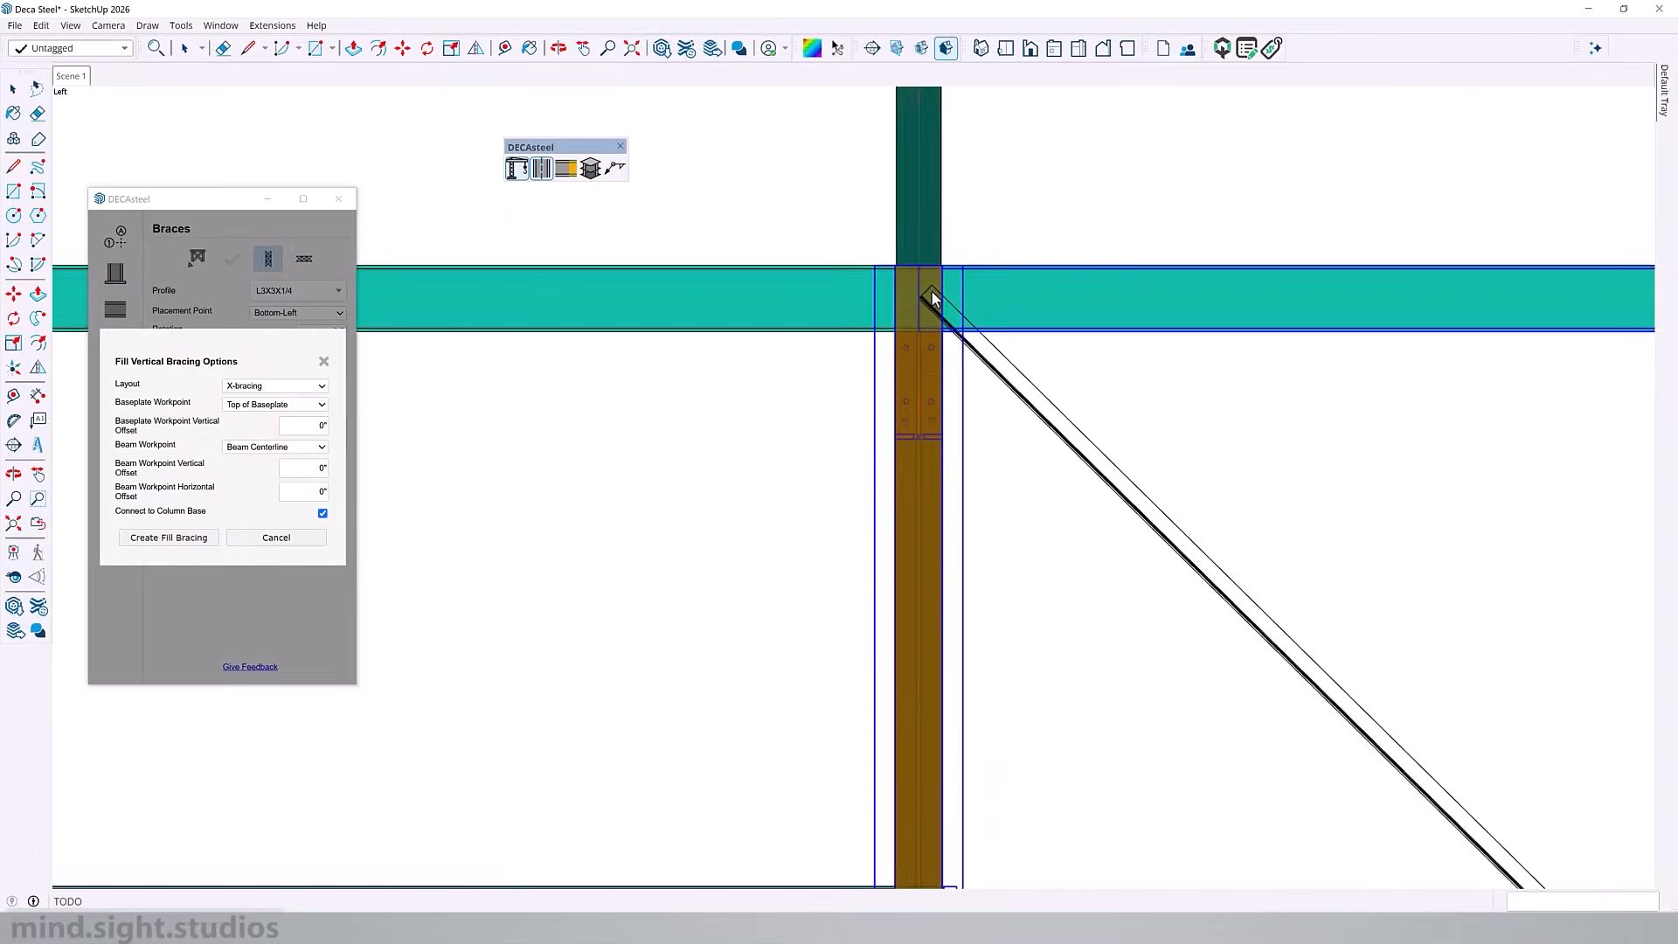
scroll(1020, 264, "down", 4)
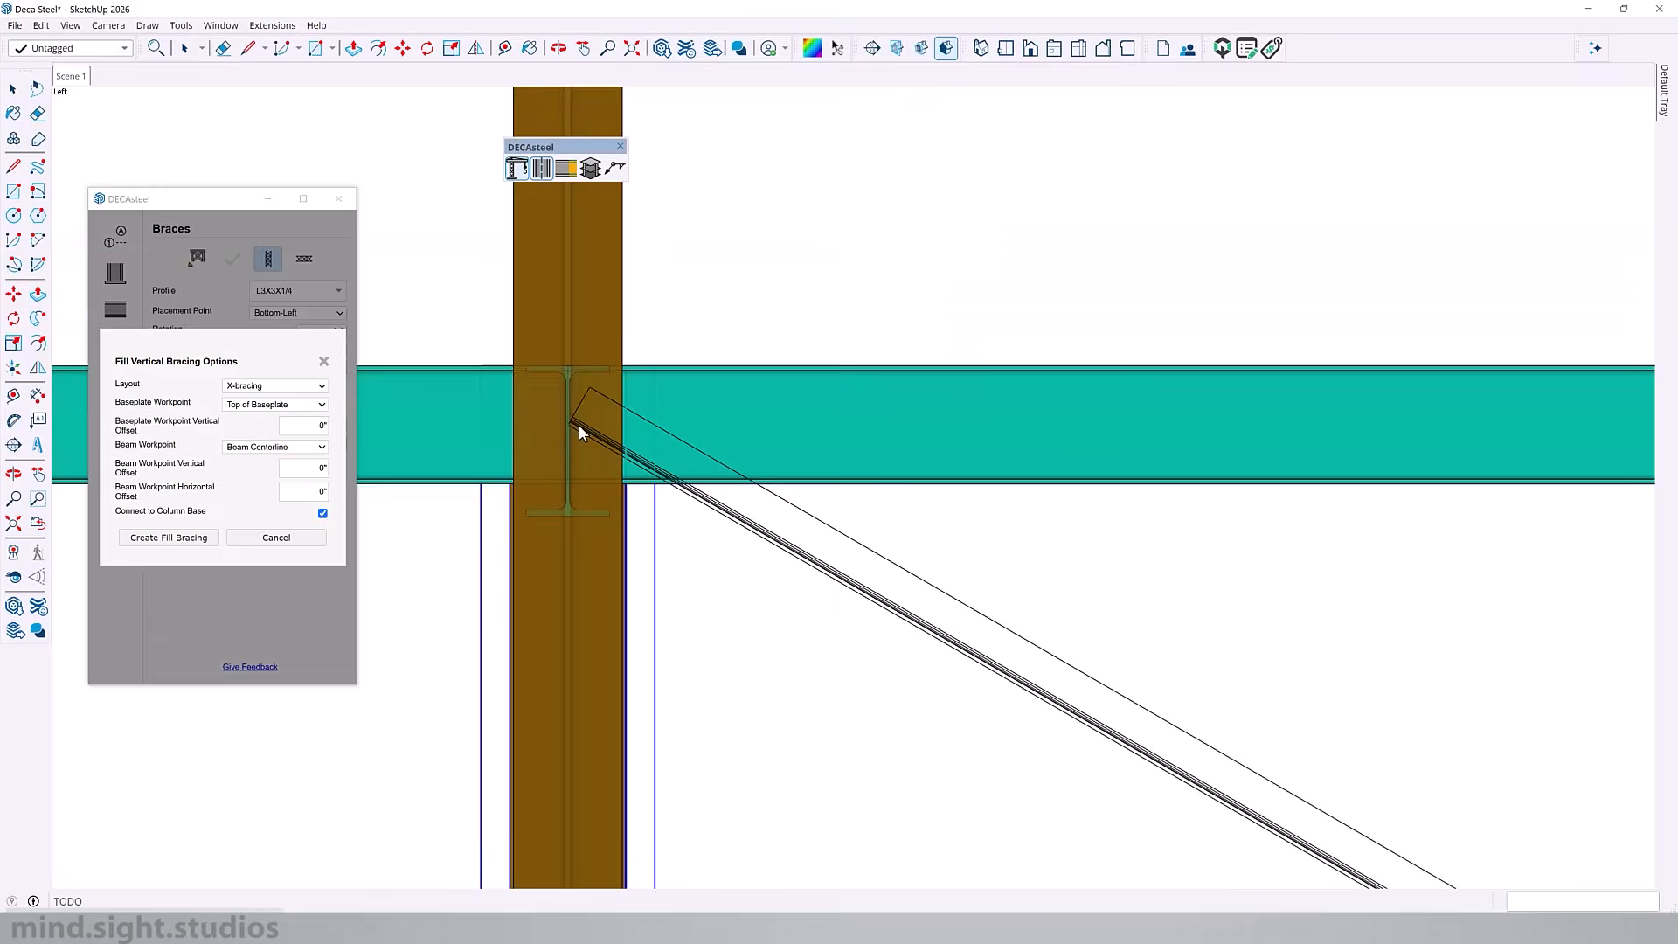
scroll(573, 424, "up", 5)
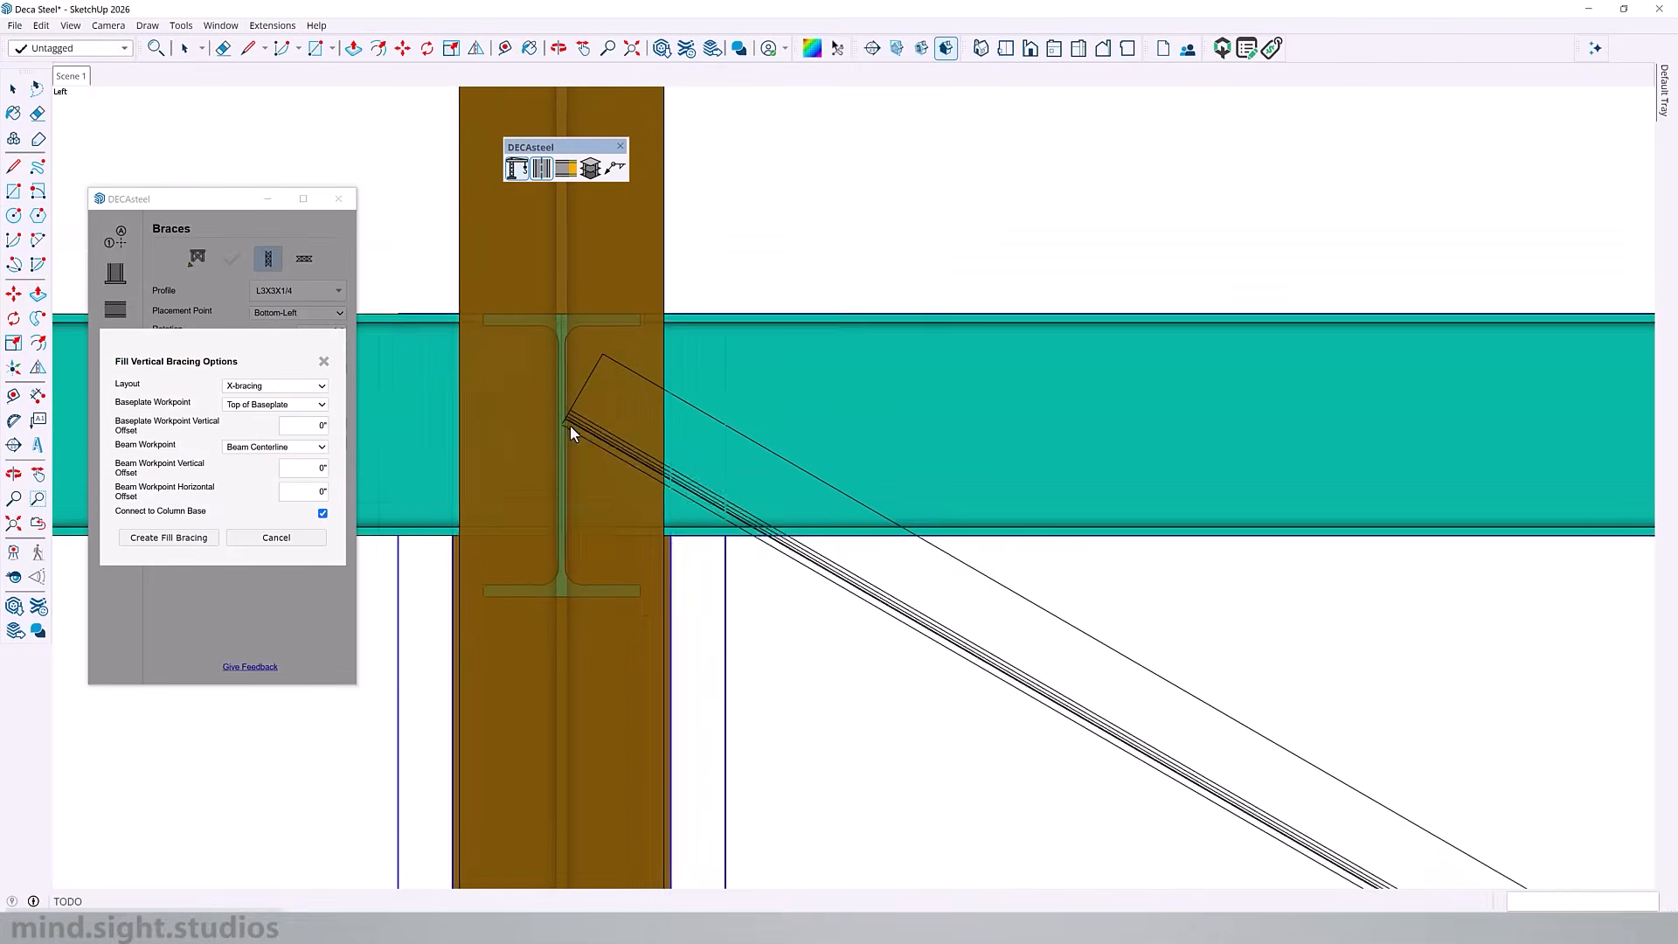
scroll(581, 385, "down", 2)
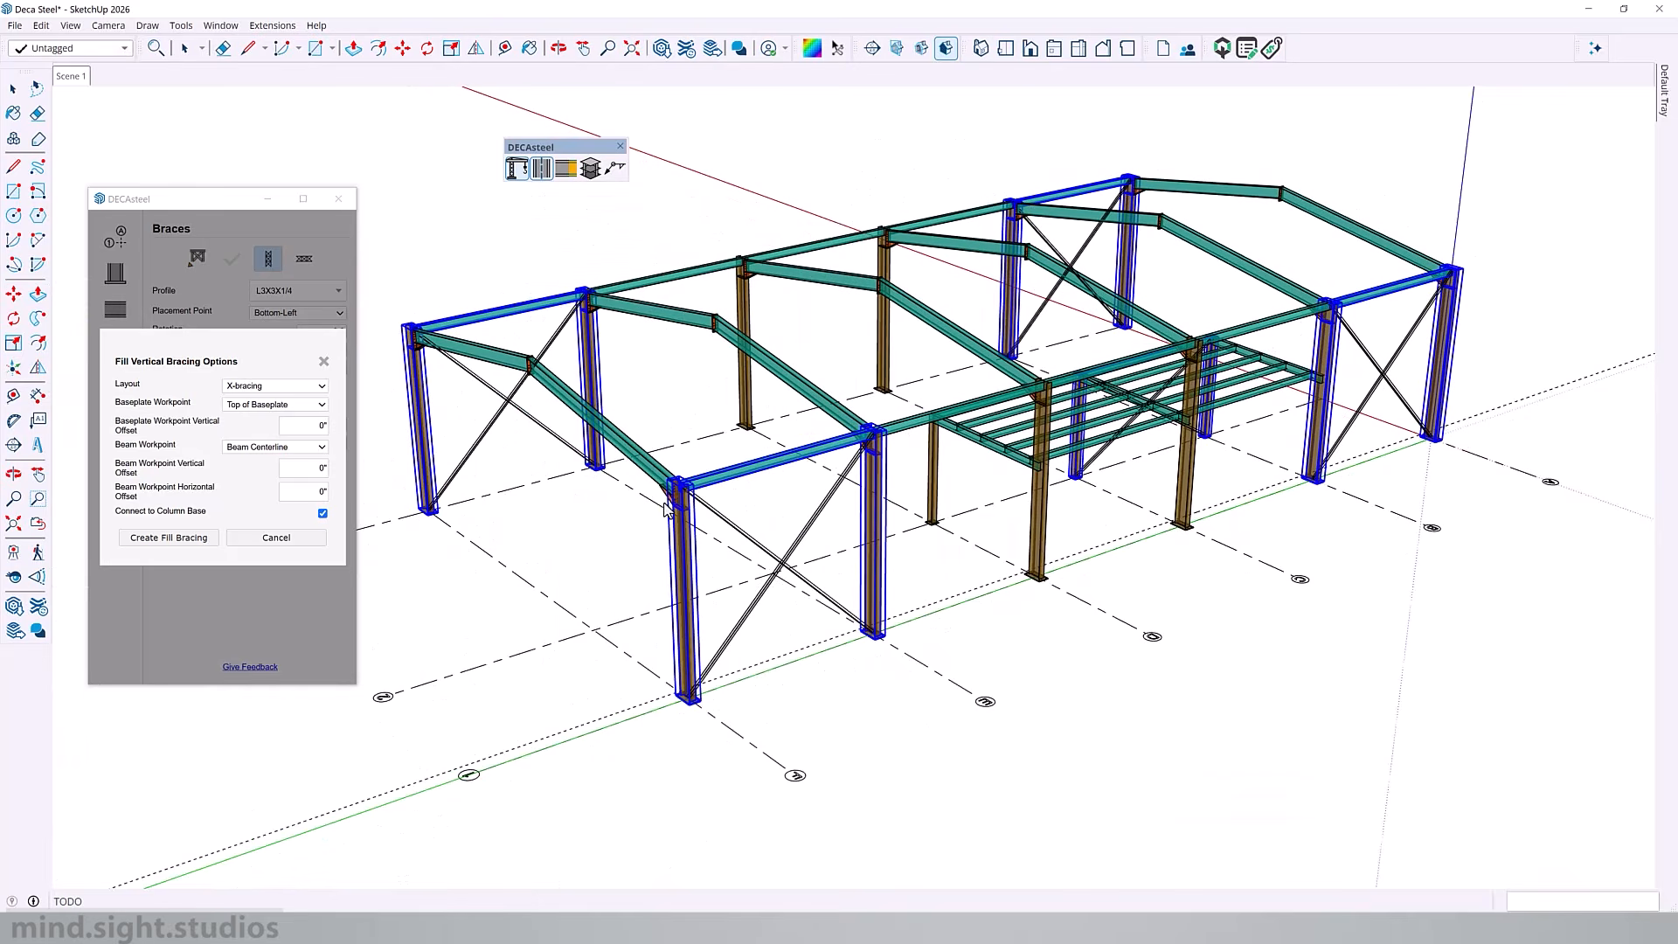
scroll(667, 510, "up", 1)
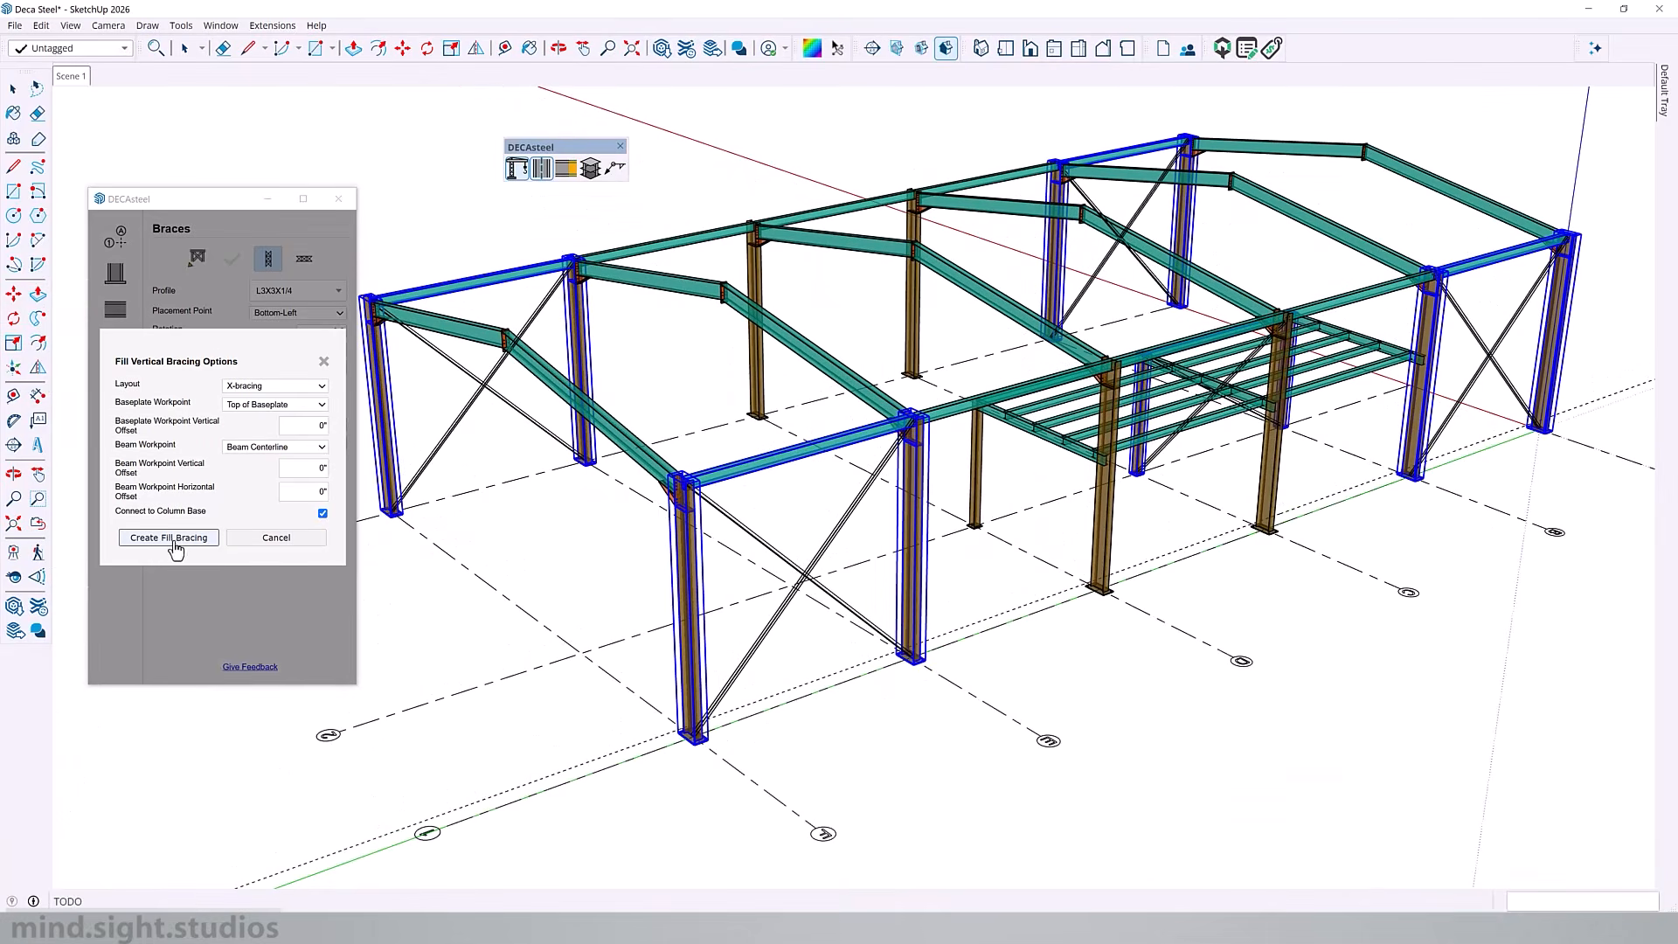
- Create the vertical X-bracing with Top of Baseplate and Beam Centerline workpoints, connected to the column base, and turn off X-ray
left_click(169, 538)
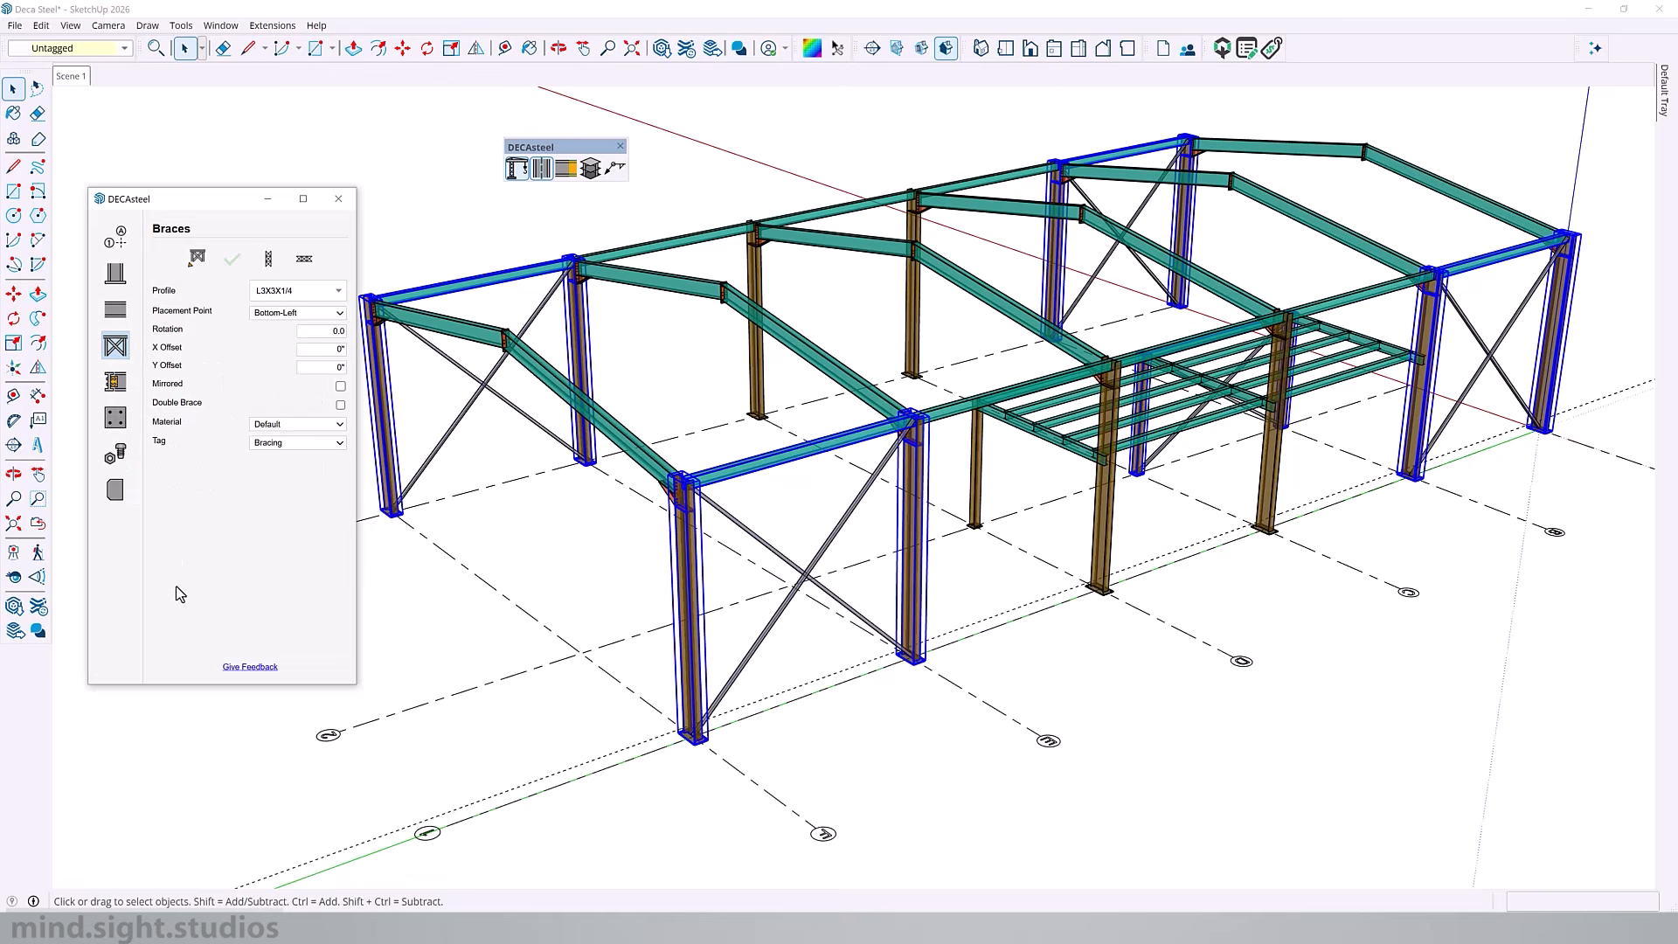
mouse_move(1669, 84)
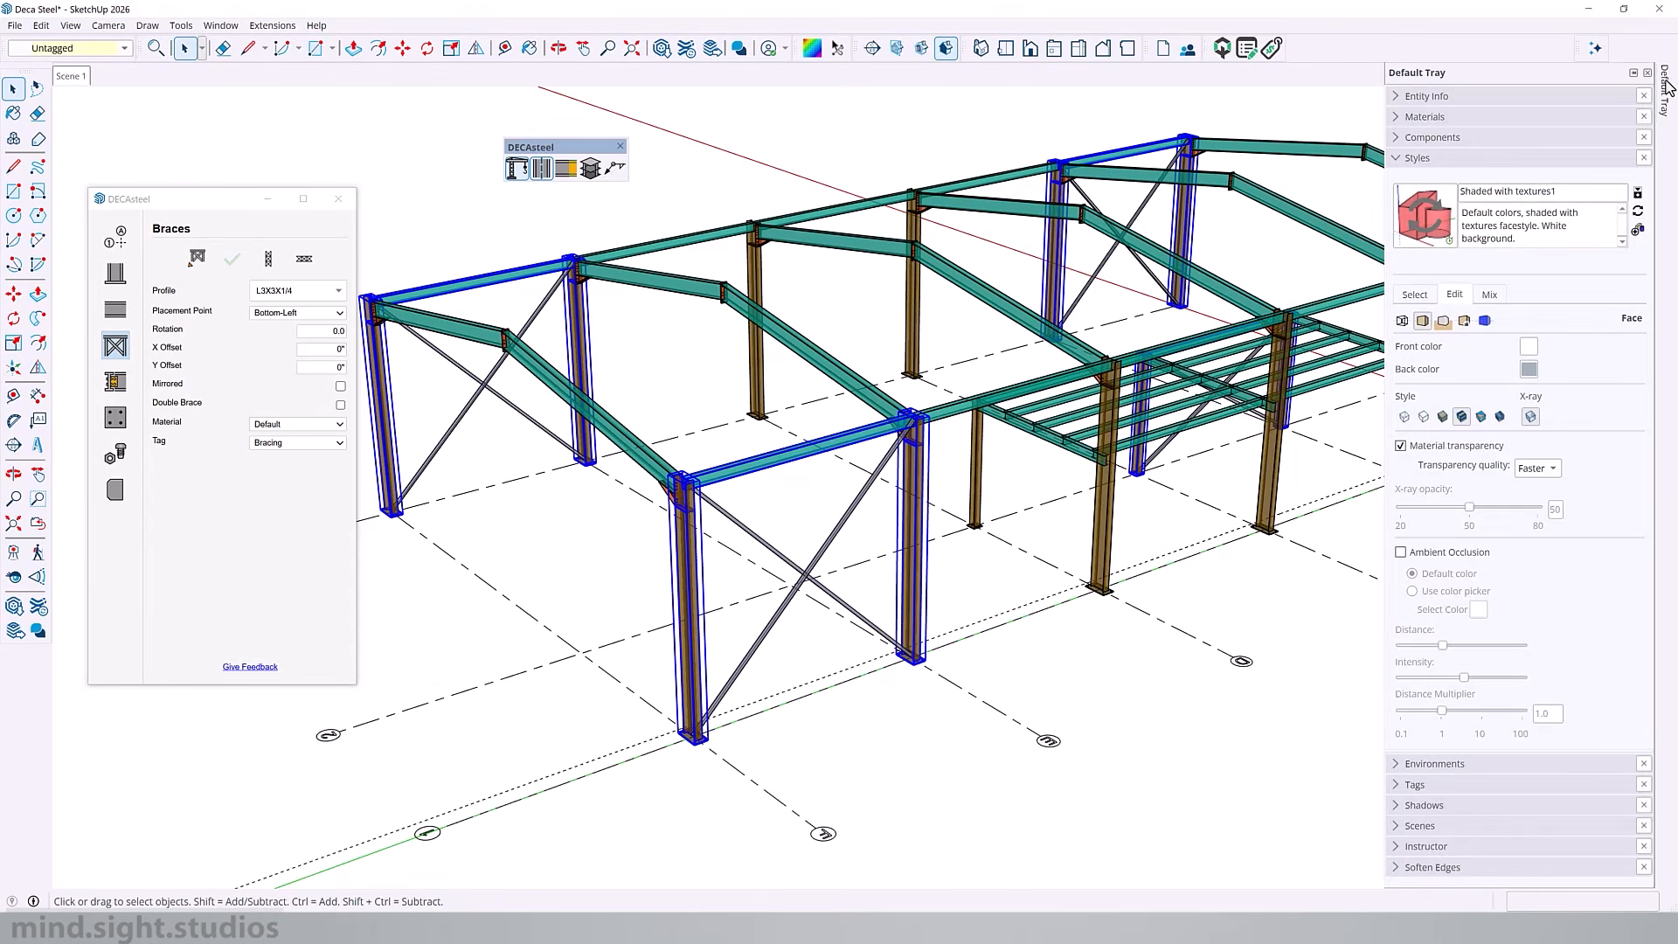
left_click(1530, 416)
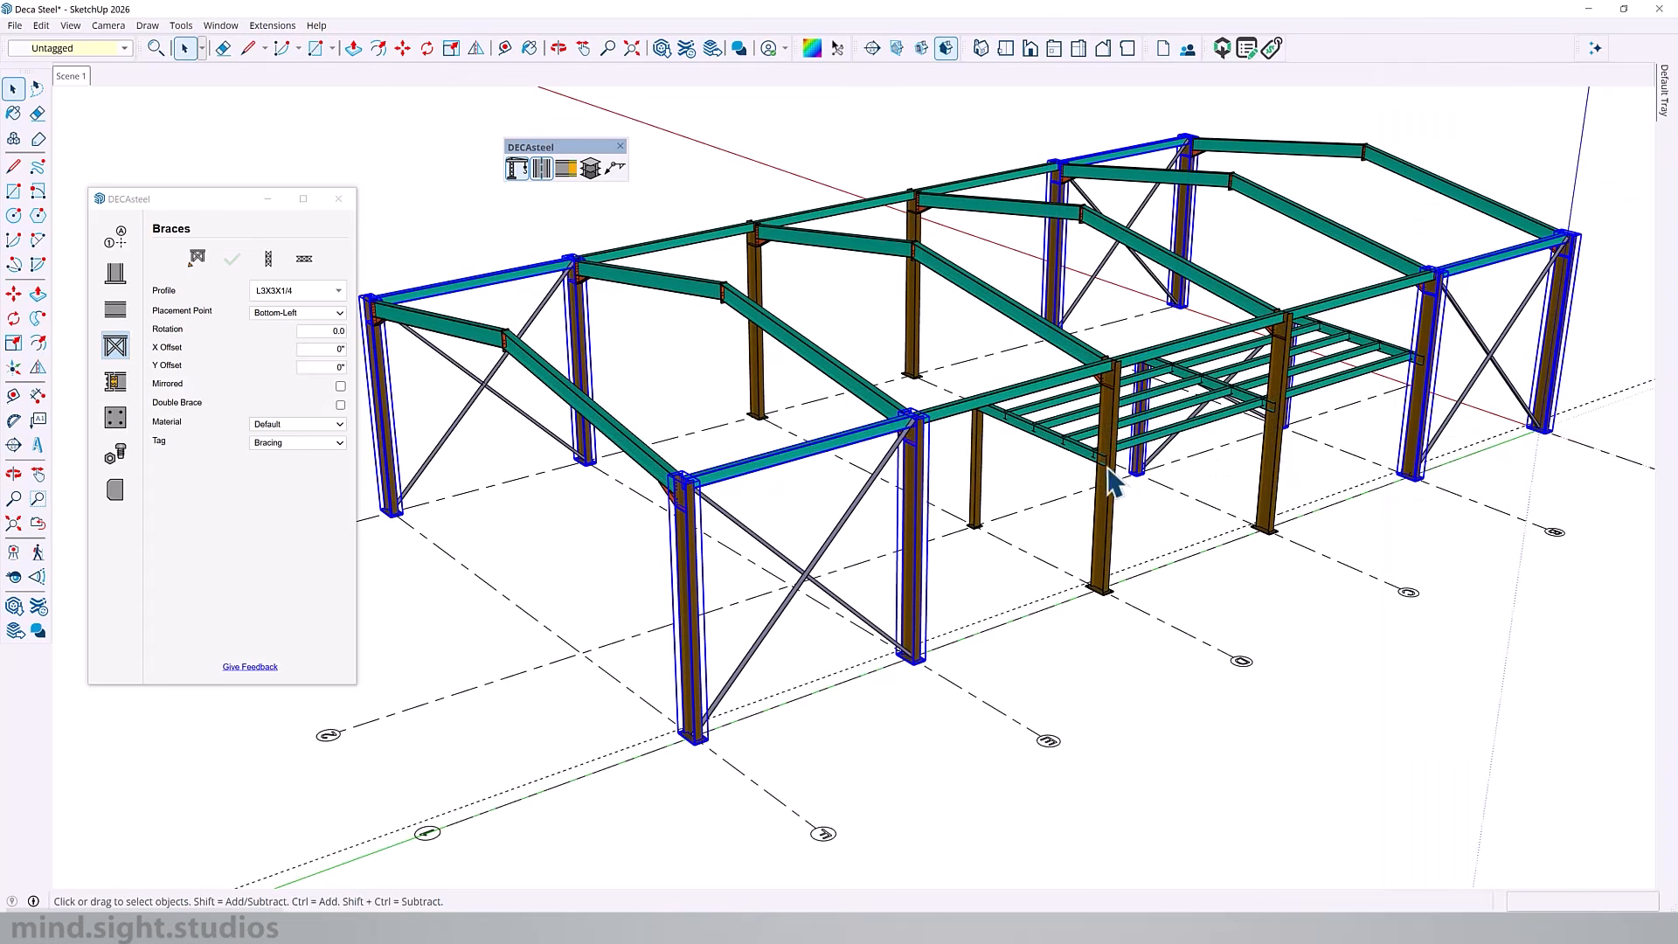
- Deselect the members and inspect how the end-bay braces connect to the columns and eave beams
left_click(802, 497)
scroll(696, 481, "up", 6)
middle_click_drag(710, 403, 839, 229)
scroll(959, 213, "down", 5)
scroll(1384, 446, "down", 5)
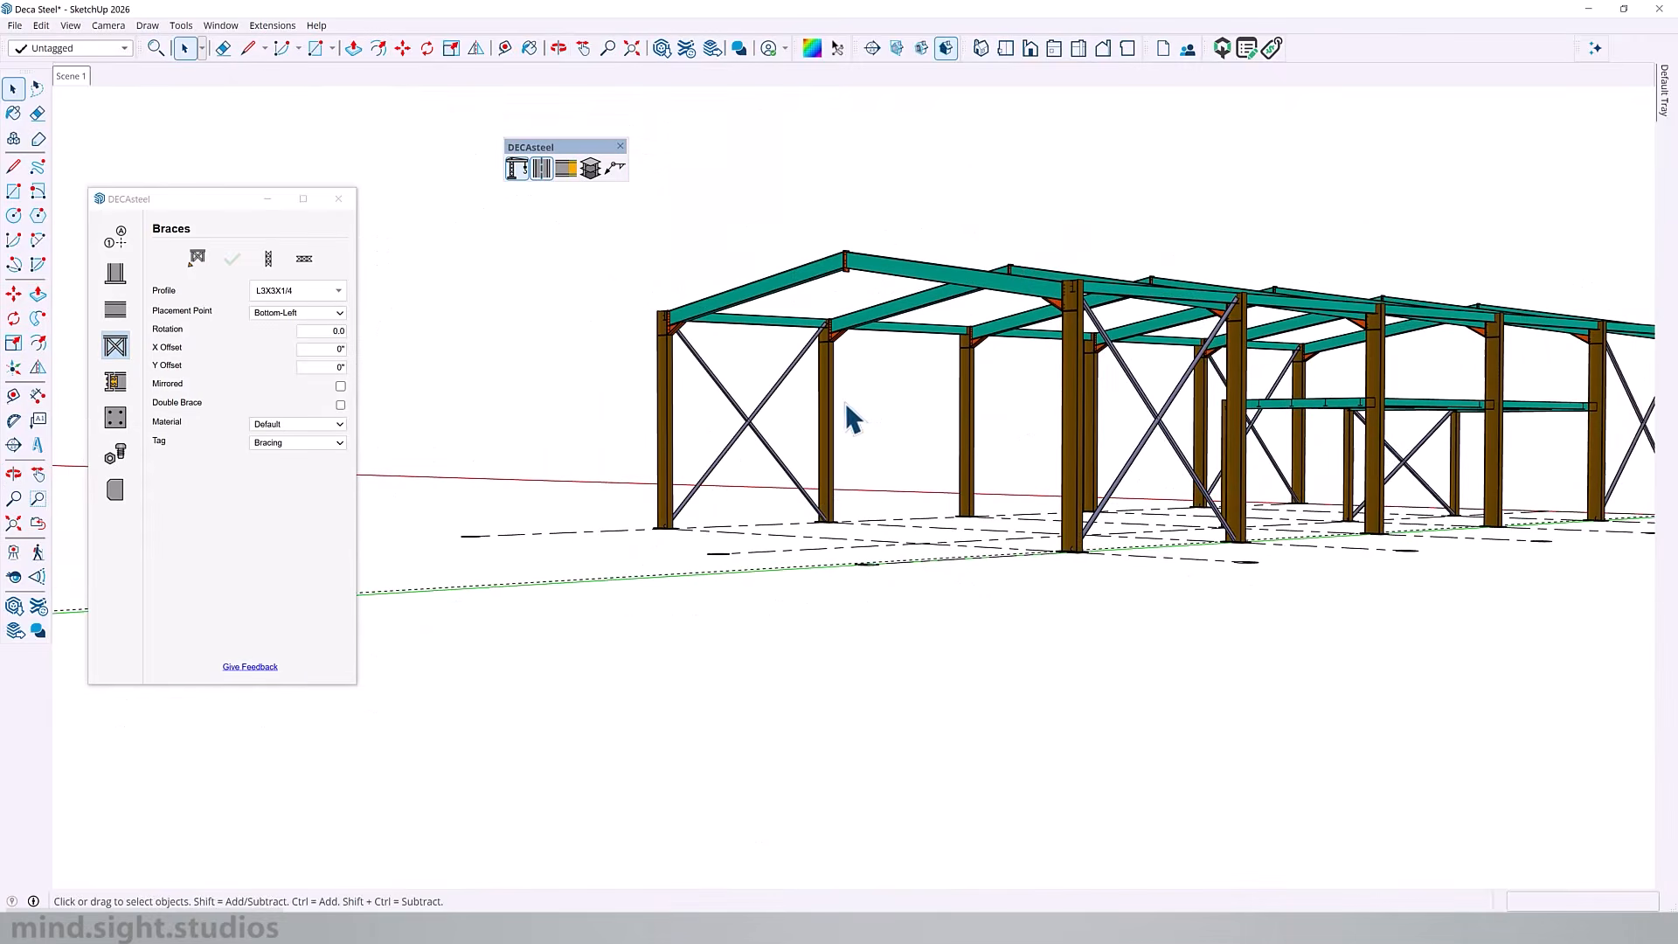
scroll(743, 421, "up", 7)
scroll(917, 223, "up", 8)
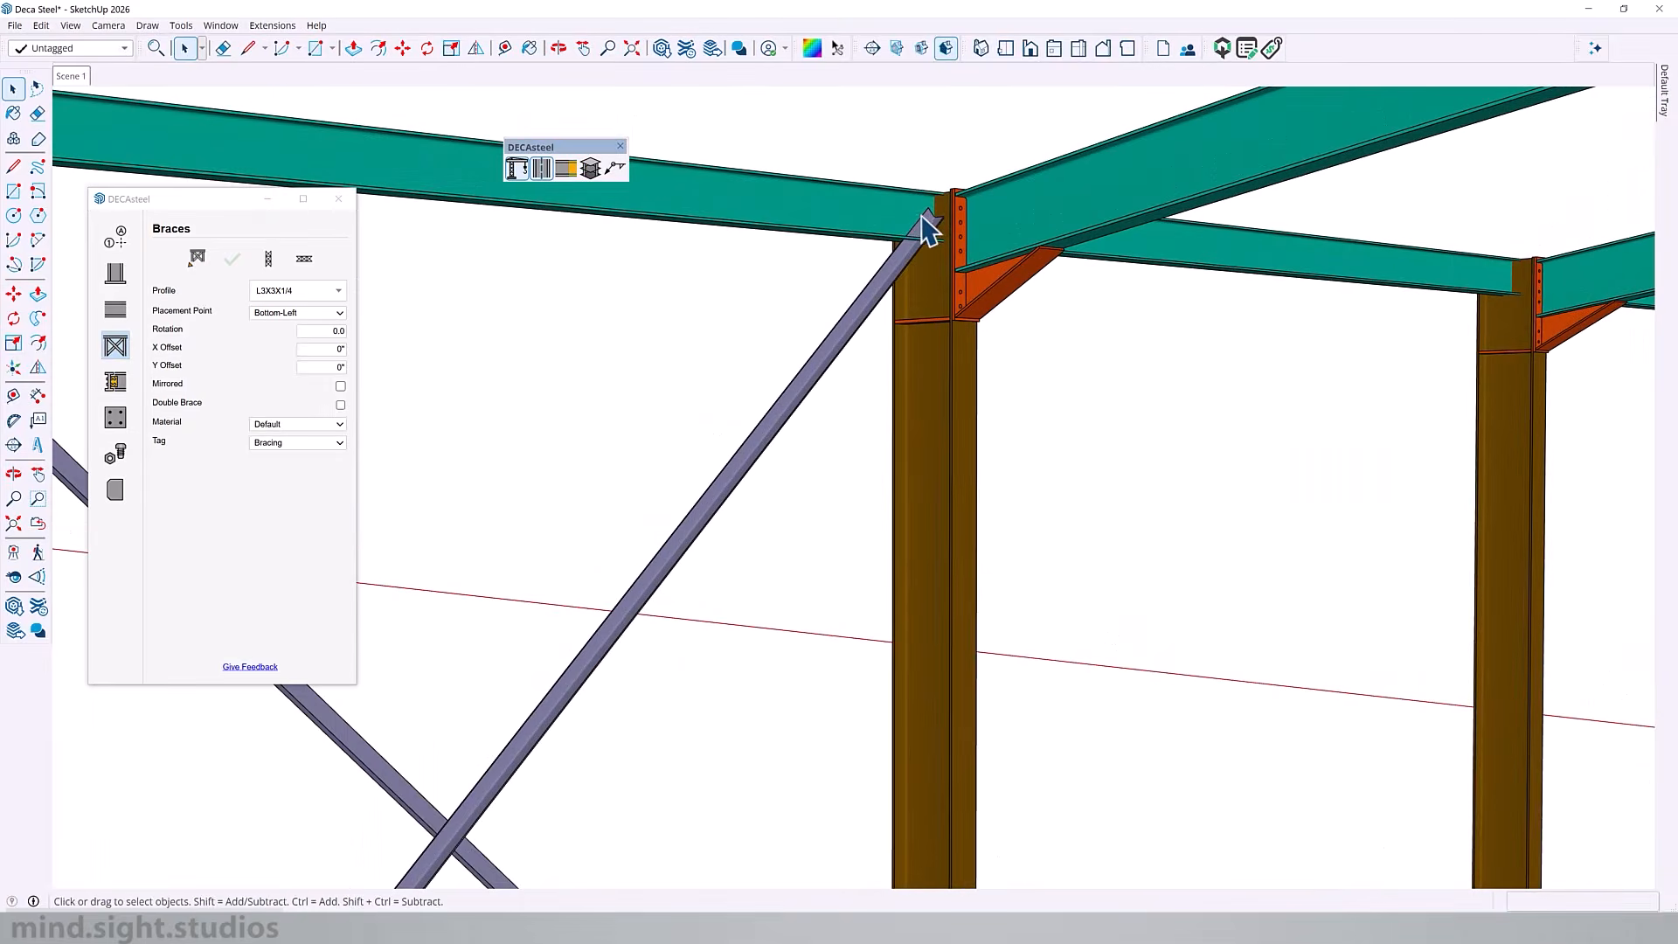
scroll(939, 255, "down", 10)
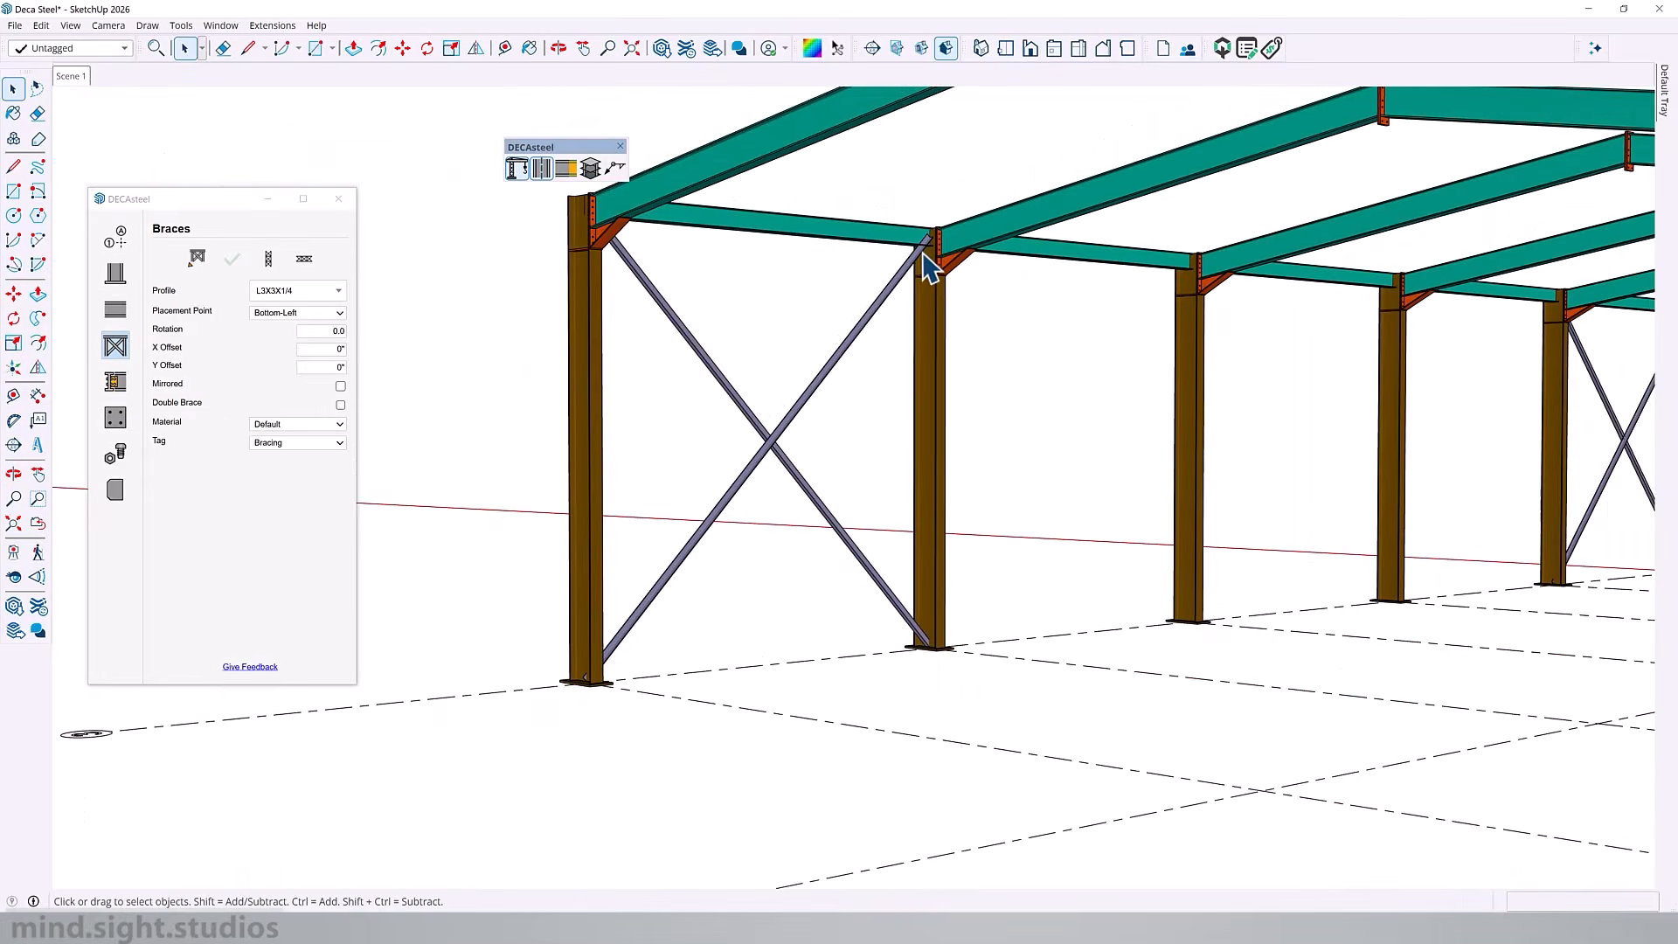
- Look over the braced bays of the whole frame and examine the X-brace beneath the mezzanine's outer edge
middle_click_drag(906, 390, 745, 594)
scroll(737, 467, "down", 6)
middle_click_drag(737, 467, 1677, 787)
middle_click_drag(1011, 397, 1398, 349)
scroll(1587, 405, "down", 3)
scroll(826, 410, "up", 5)
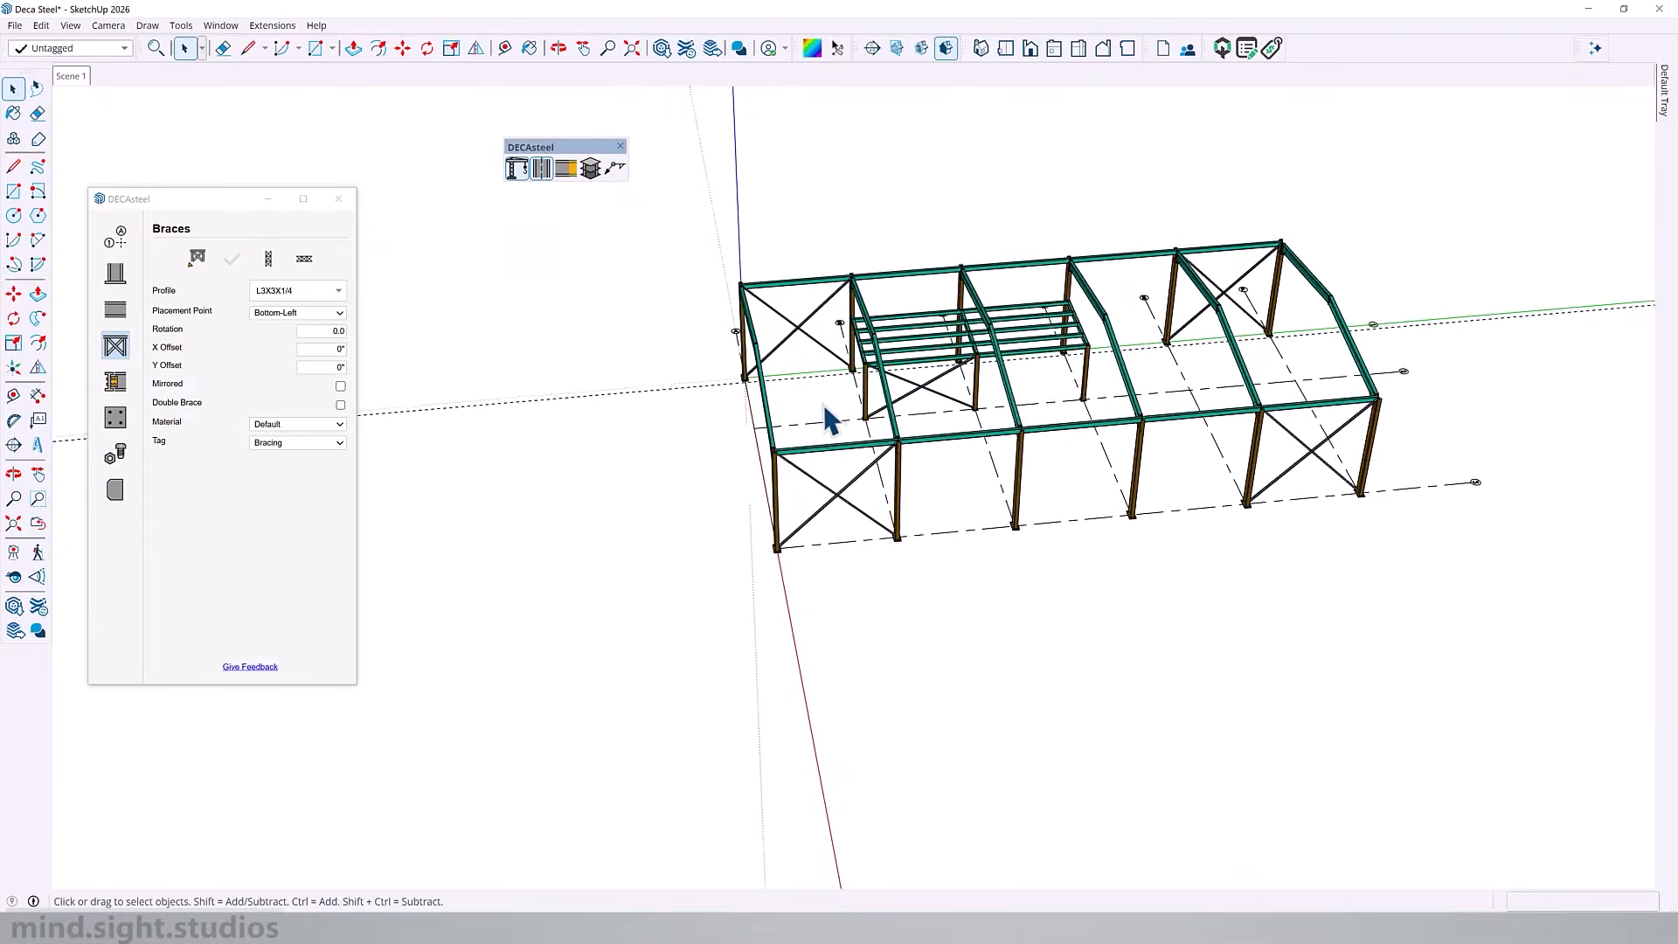
scroll(940, 290, "up", 5)
middle_click_drag(981, 407, 1450, 401)
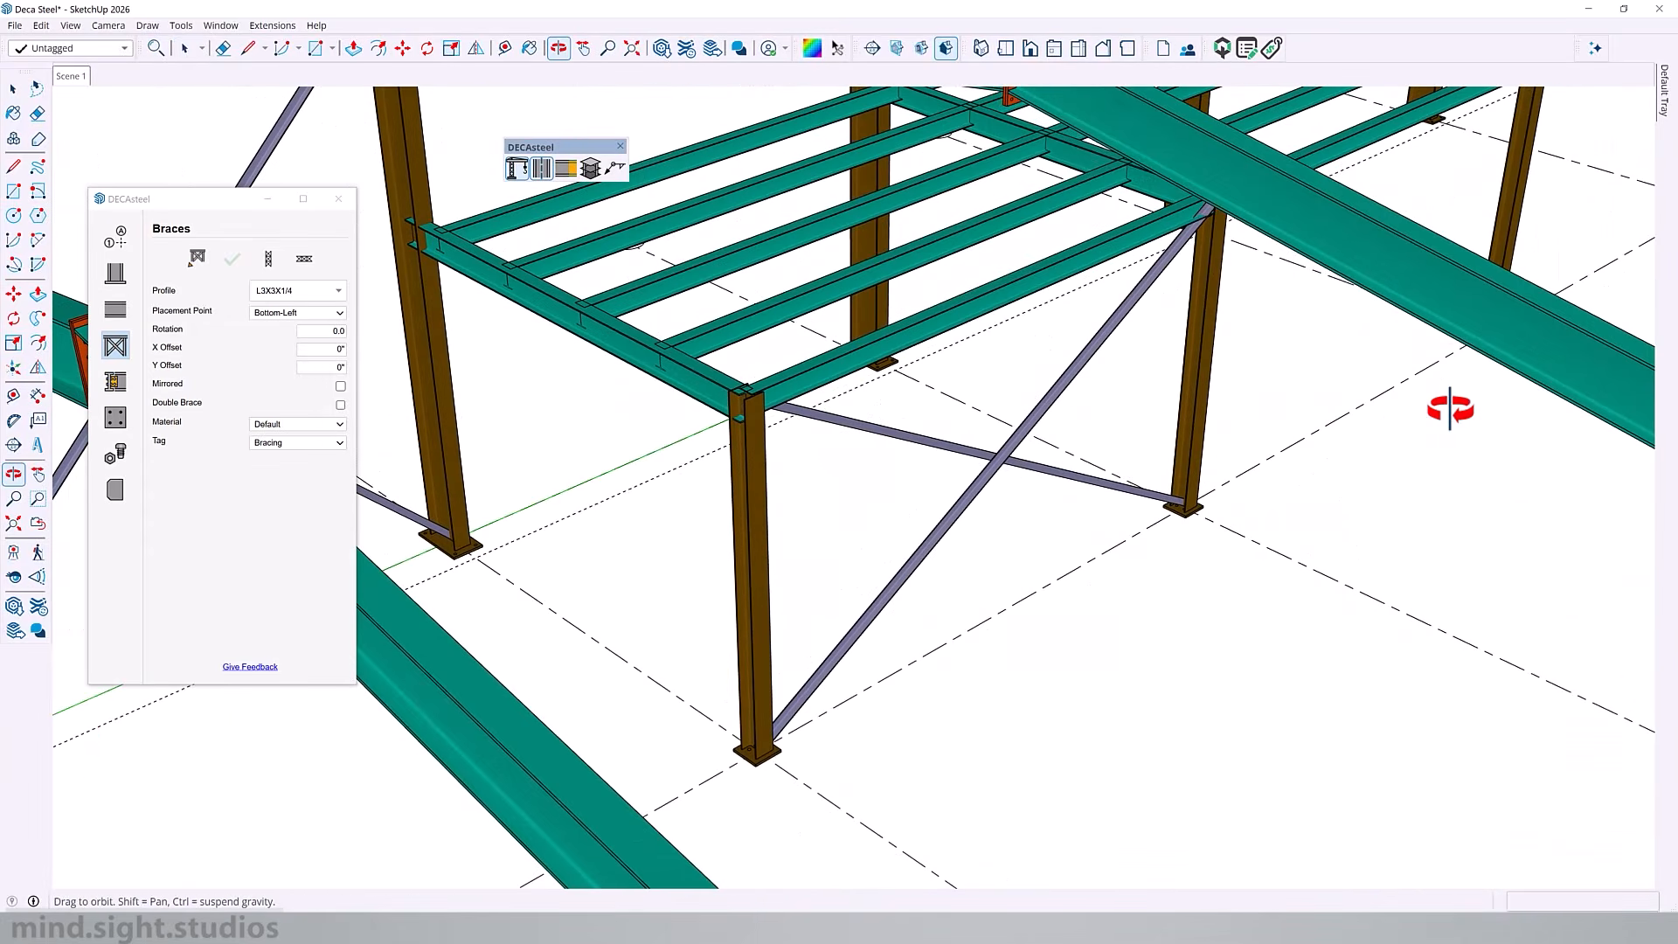
scroll(1041, 480, "down", 3)
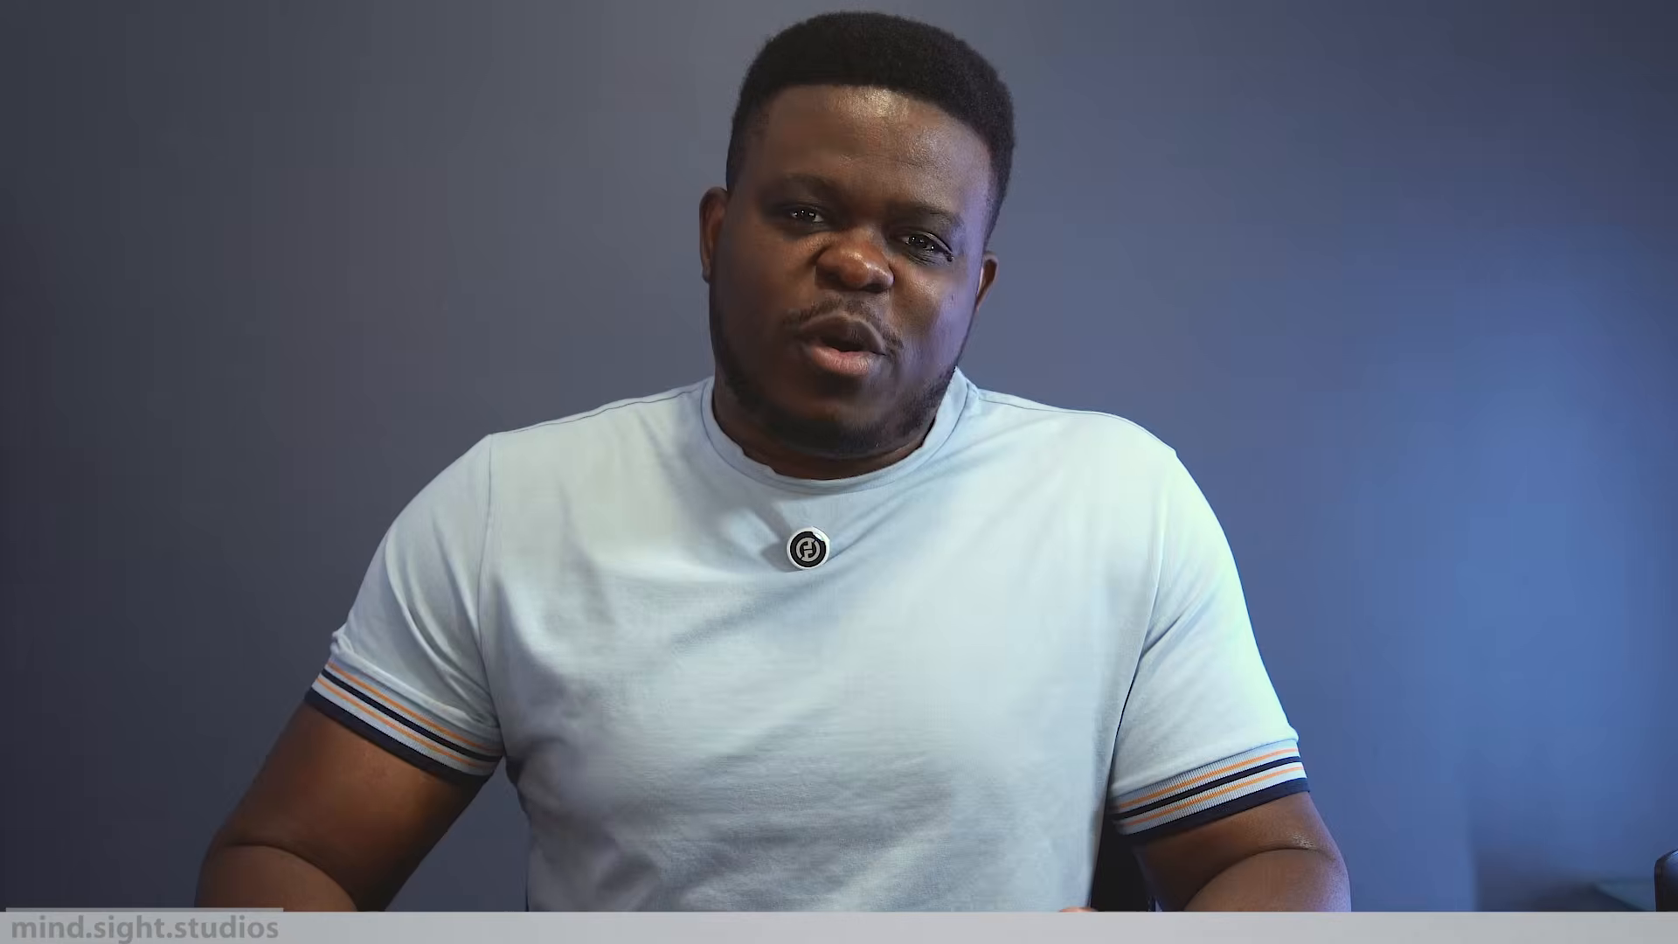